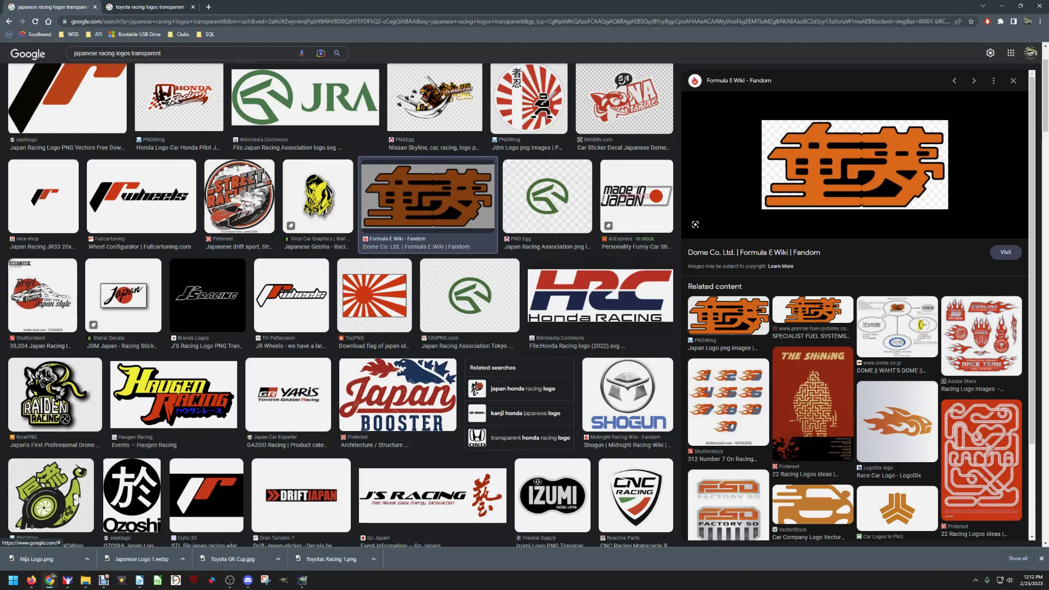
- Preview the Honda HRC logo and the Japan Booster Godzilla logo from the Japanese racing logo results
{"action": "left_click", "coordinate": [601, 297]}
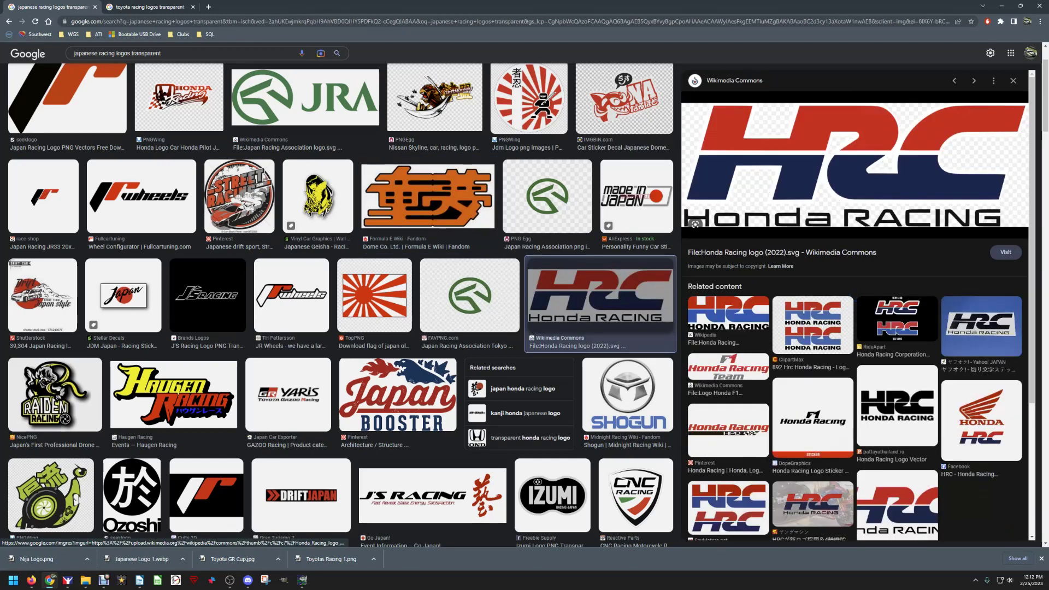
{"action": "left_click", "coordinate": [398, 396]}
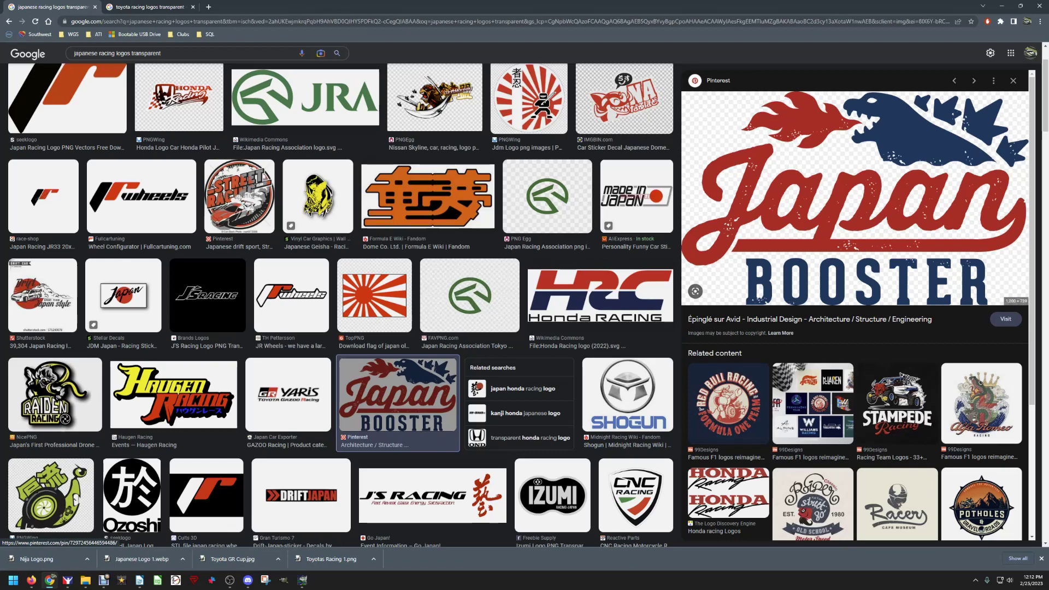
- Try to save the Japan Booster logo from its Pinterest source page
{"action": "left_click", "coordinate": [855, 197]}
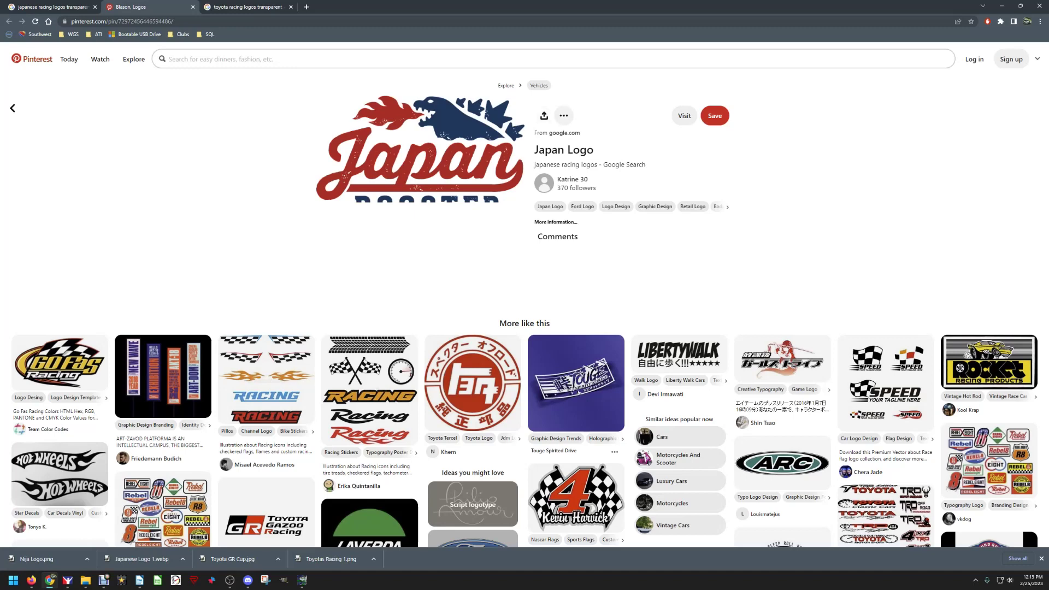
{"action": "left_click", "coordinate": [564, 115]}
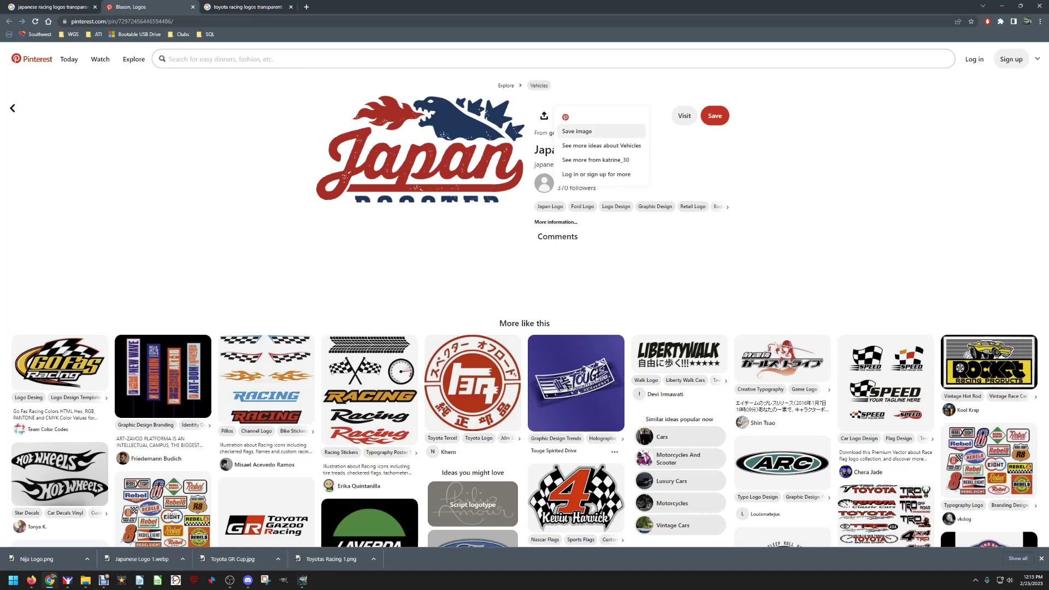
{"action": "left_click", "coordinate": [577, 131]}
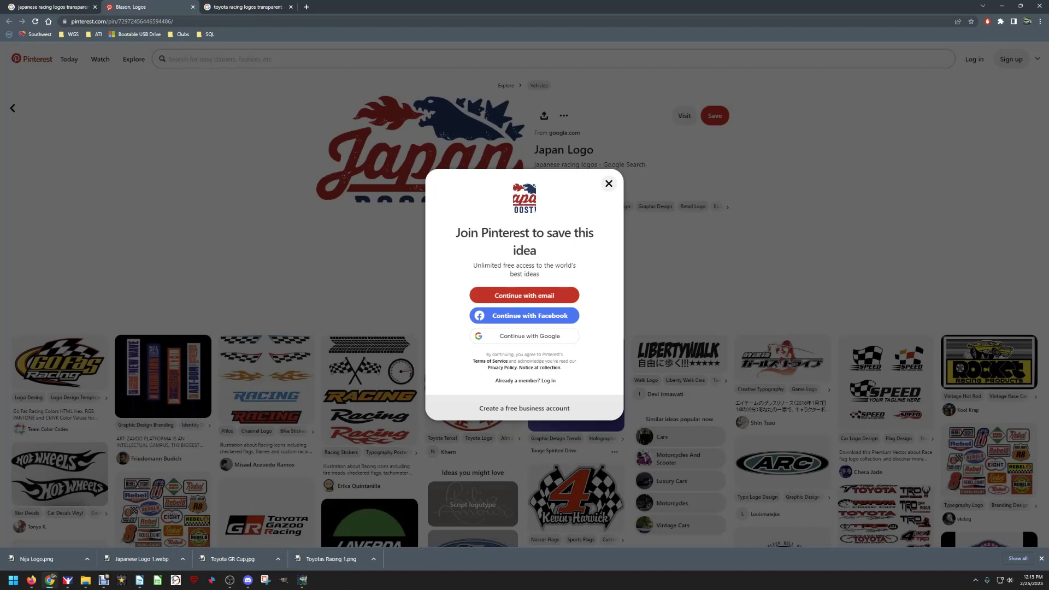
{"action": "left_click", "coordinate": [609, 184]}
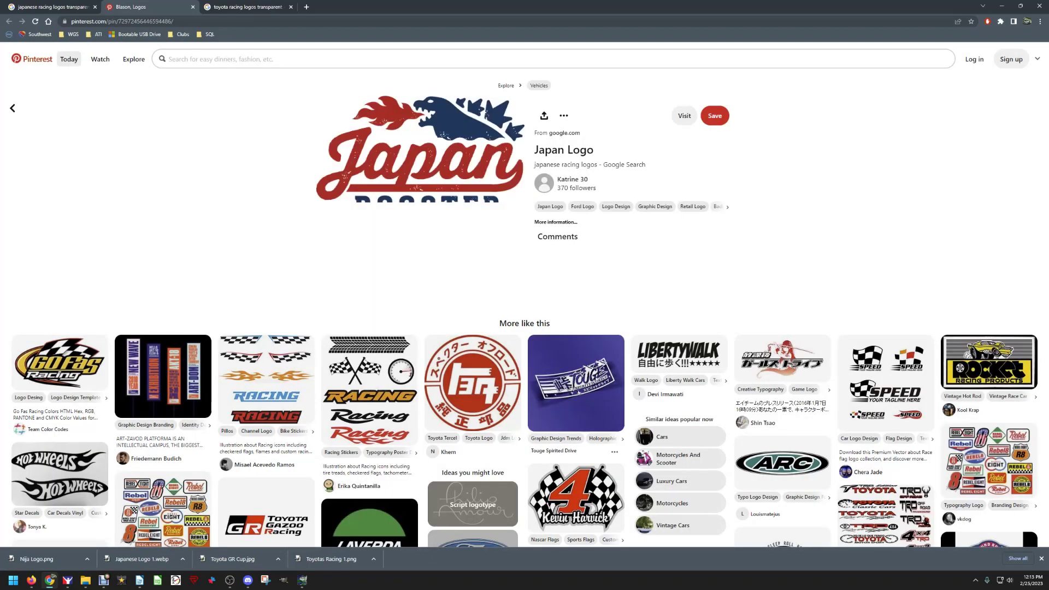
{"action": "left_click", "coordinate": [192, 7]}
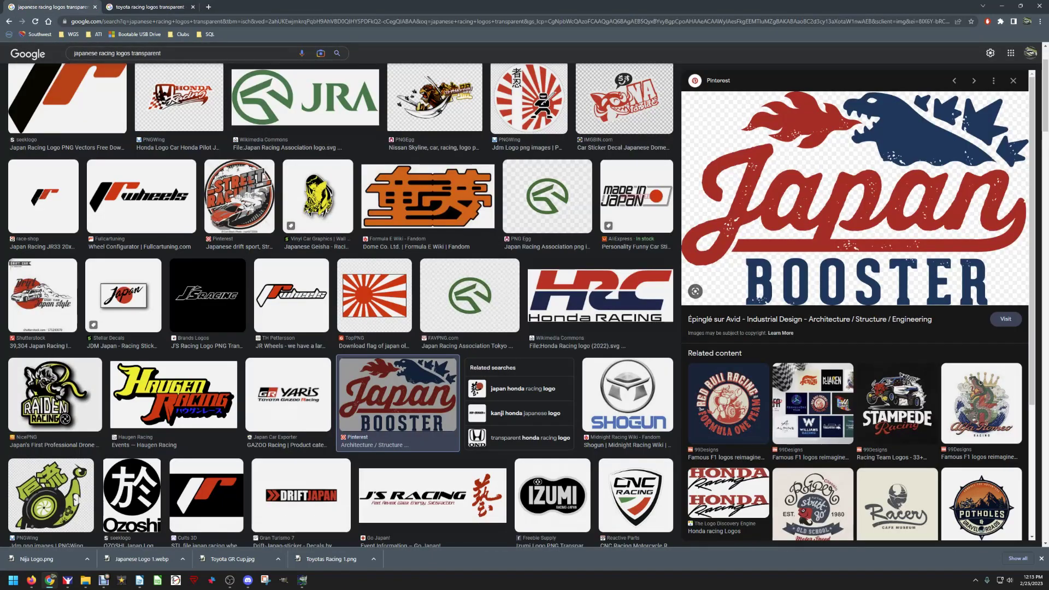
- Save the previewed Japan Booster logo as a PNG named Godzilla in the Japanese logos folder
{"action": "right_click", "coordinate": [867, 188]}
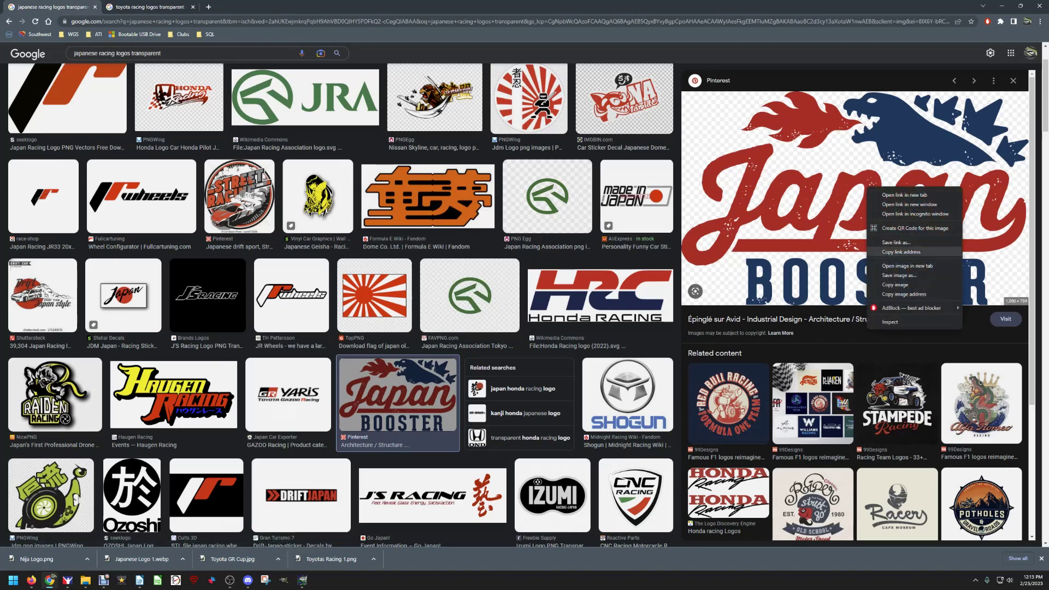
{"action": "left_click", "coordinate": [899, 275]}
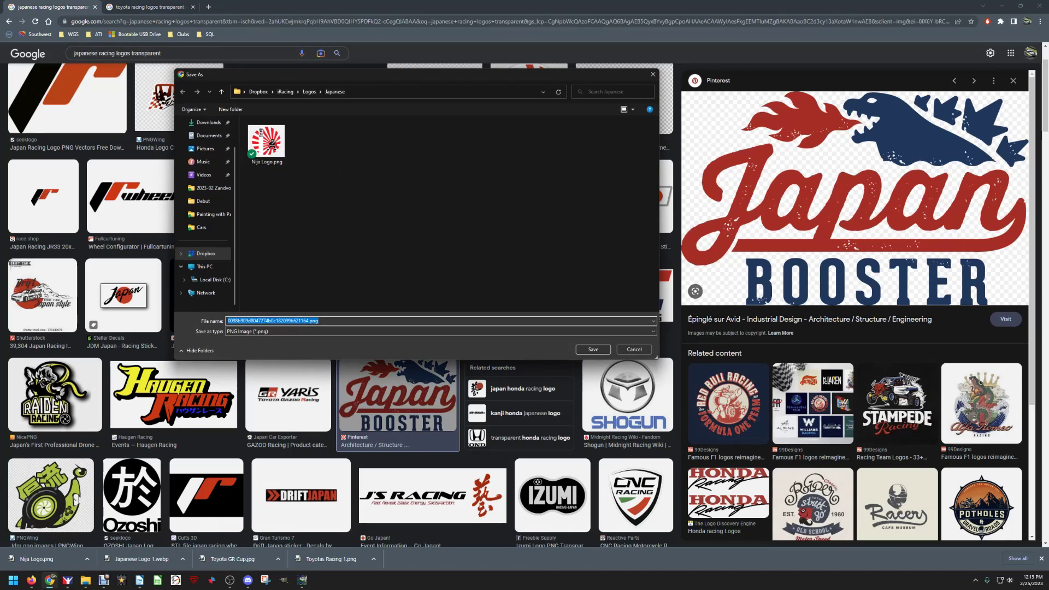
{"action": "type", "text": "Godzilla"}
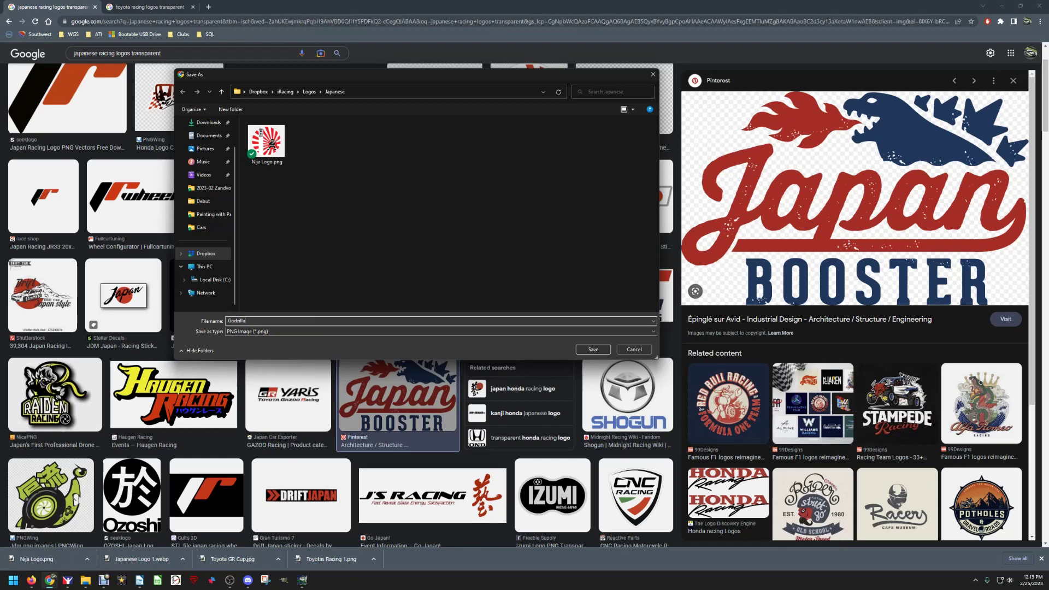
{"action": "key", "text": "Return"}
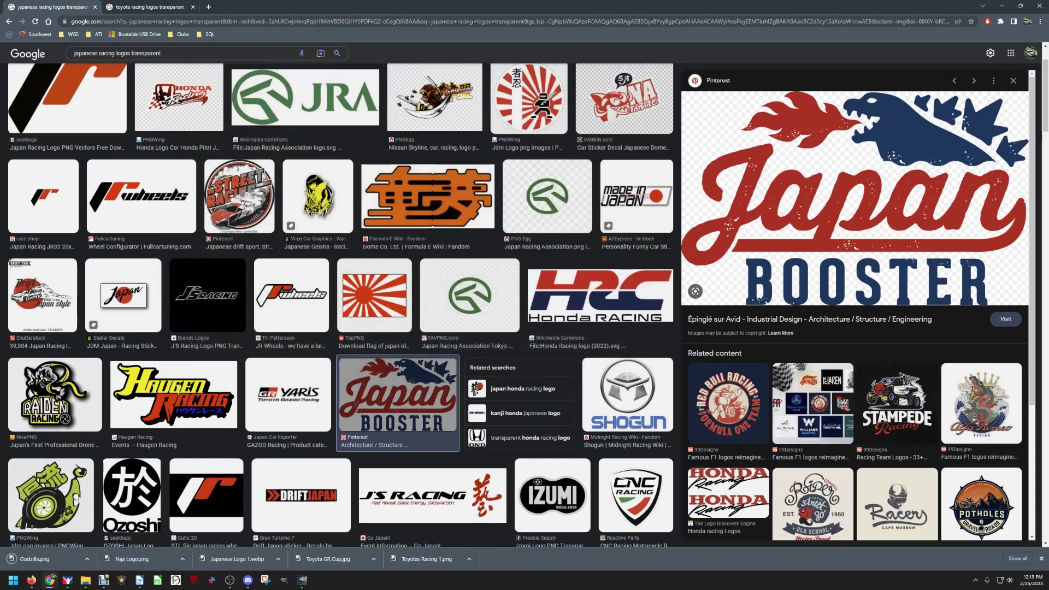
- Look through the Toyota racing logo results, previewing the TRD Toyota Racing Development and stacked Toyota Gazoo Racing logos
{"action": "left_click", "coordinate": [144, 7]}
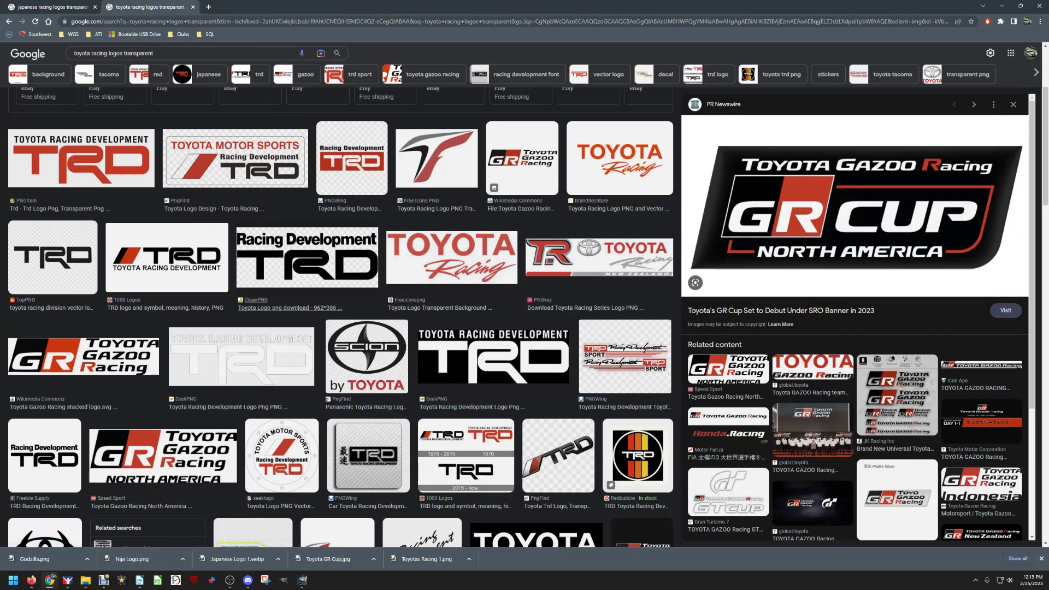
{"action": "scroll", "coordinate": [336, 317], "scroll_direction": "up", "scroll_amount": 1}
{"action": "scroll", "coordinate": [337, 317], "scroll_direction": "up", "scroll_amount": 3}
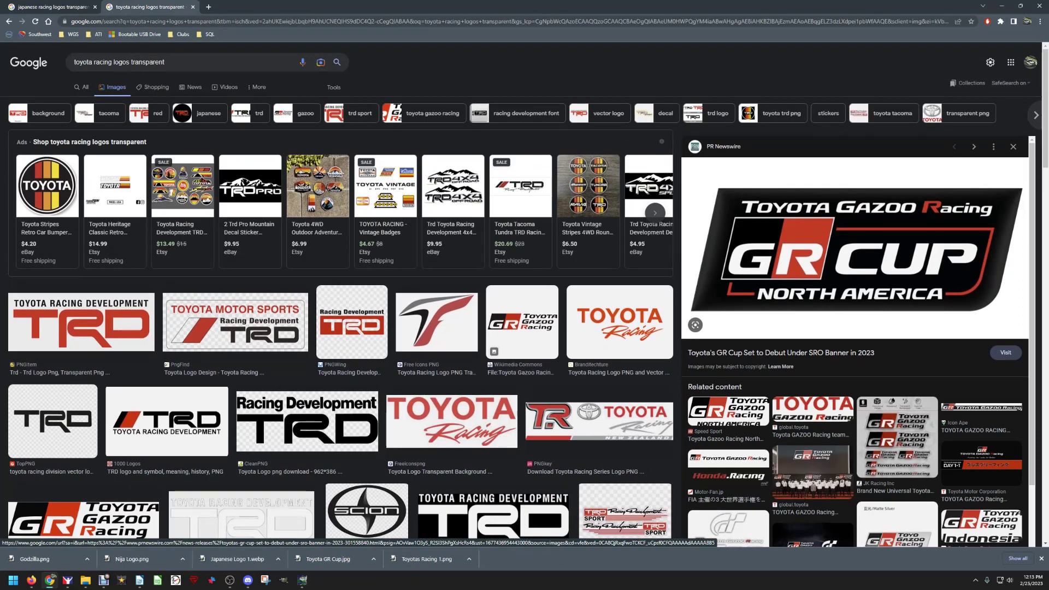
{"action": "scroll", "coordinate": [337, 317], "scroll_direction": "down", "scroll_amount": 2}
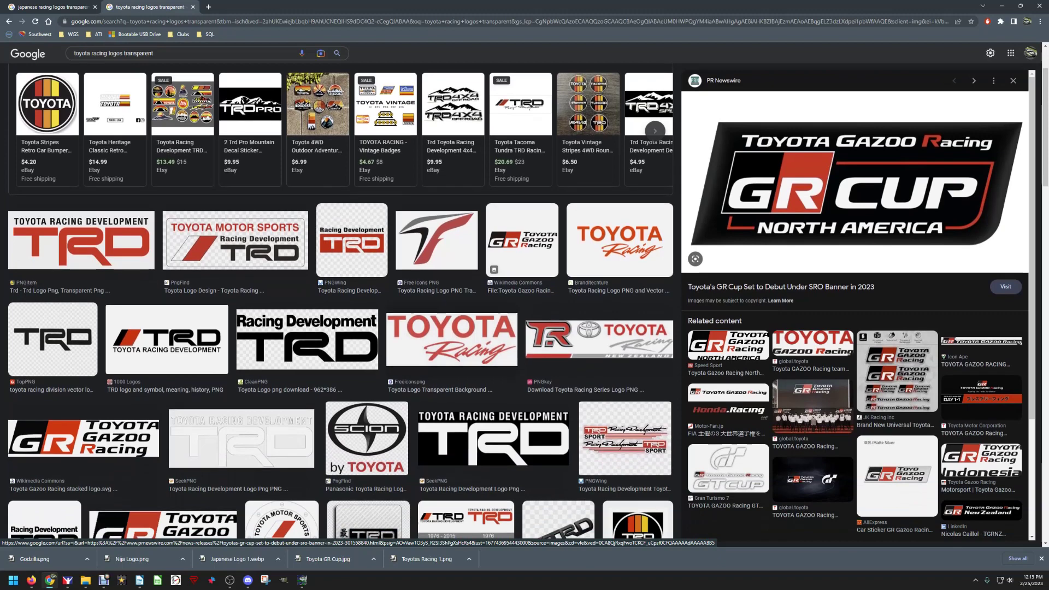
{"action": "left_click", "coordinate": [167, 338]}
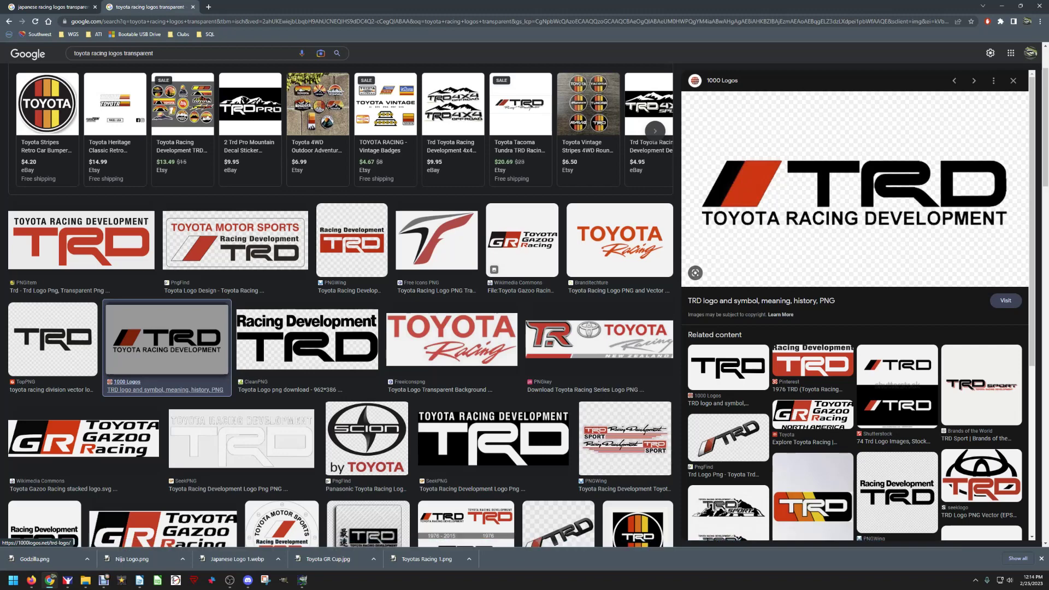
{"action": "left_click", "coordinate": [83, 437]}
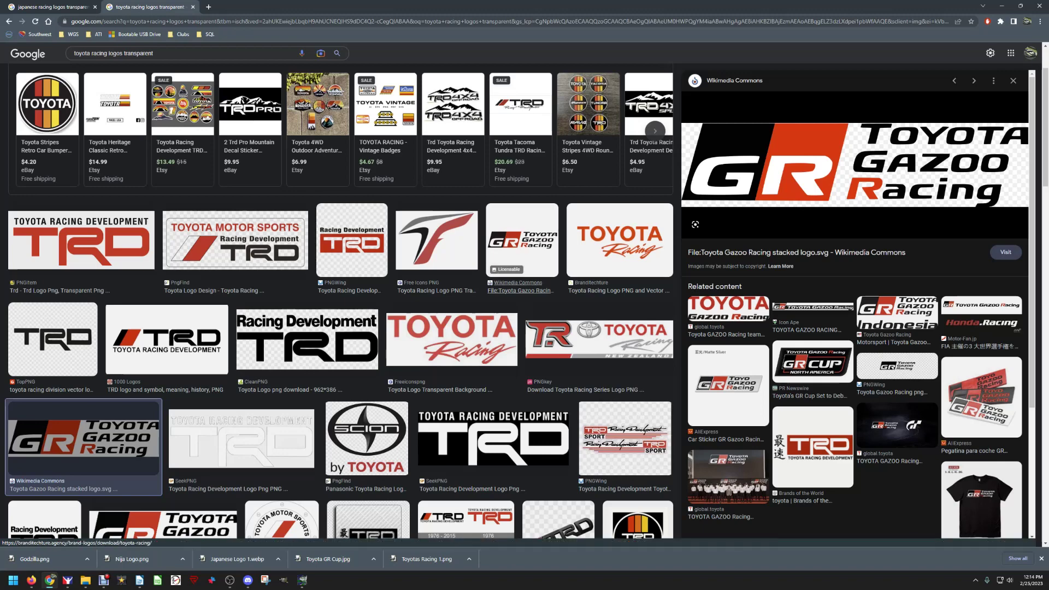
- Preview the red Toyota Racing logo and follow its related images to the Toyota Racing Australia logo
{"action": "left_click", "coordinate": [452, 339]}
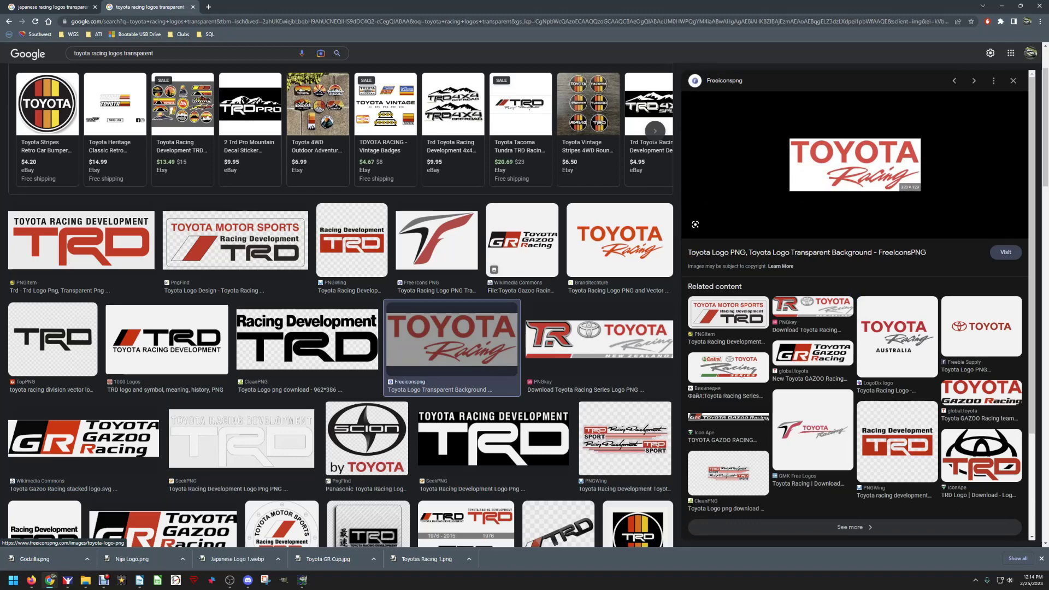
{"action": "left_click", "coordinate": [728, 367]}
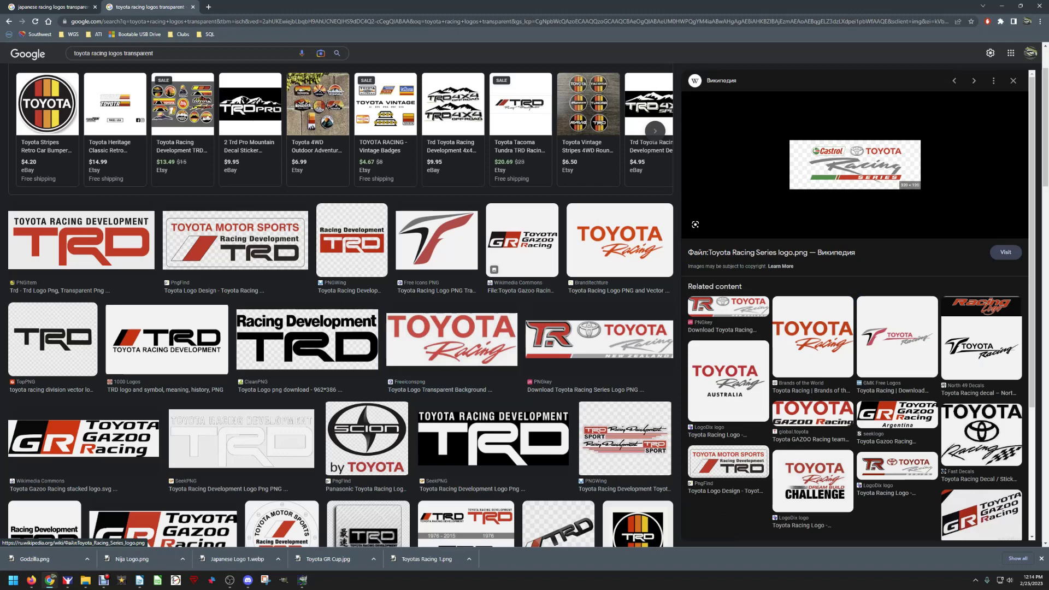
{"action": "left_click", "coordinate": [728, 380]}
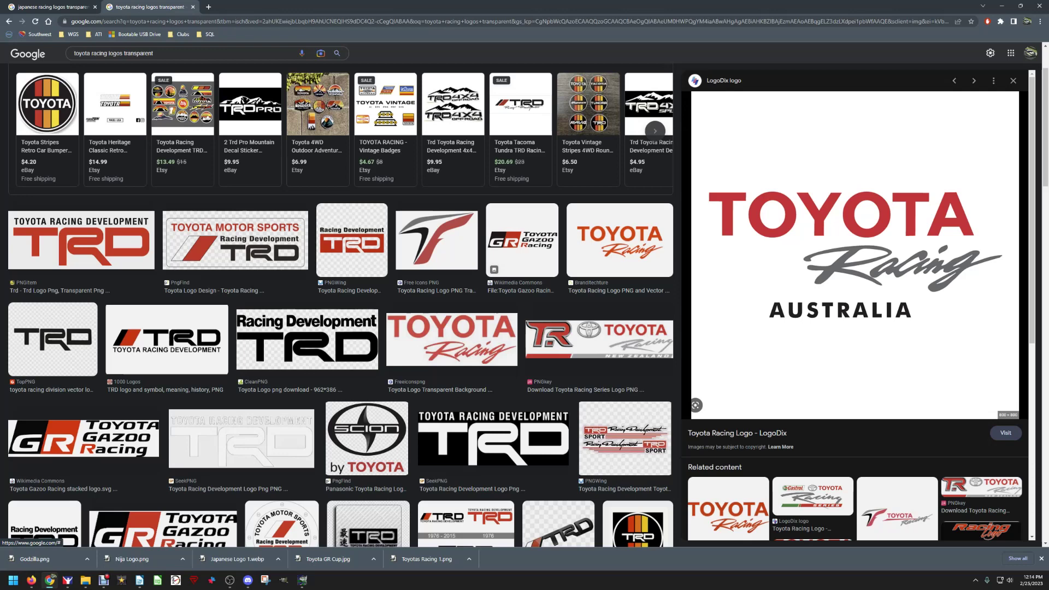
- Save the Toyota Racing Australia logo as Toyota Racing A in the Cars folder under Logos
{"action": "right_click", "coordinate": [823, 221]}
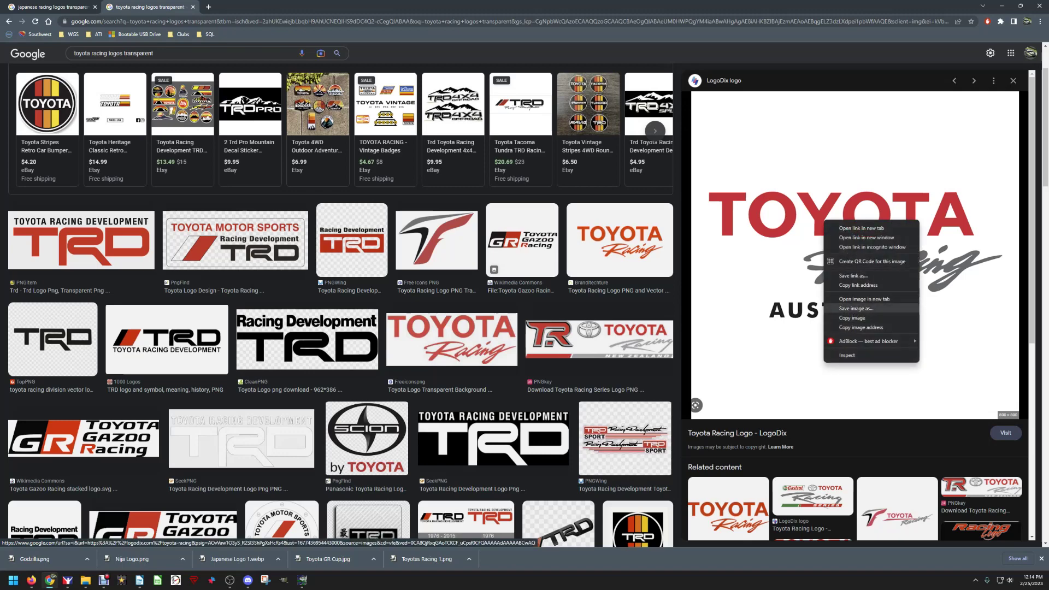
{"action": "left_click", "coordinate": [856, 308]}
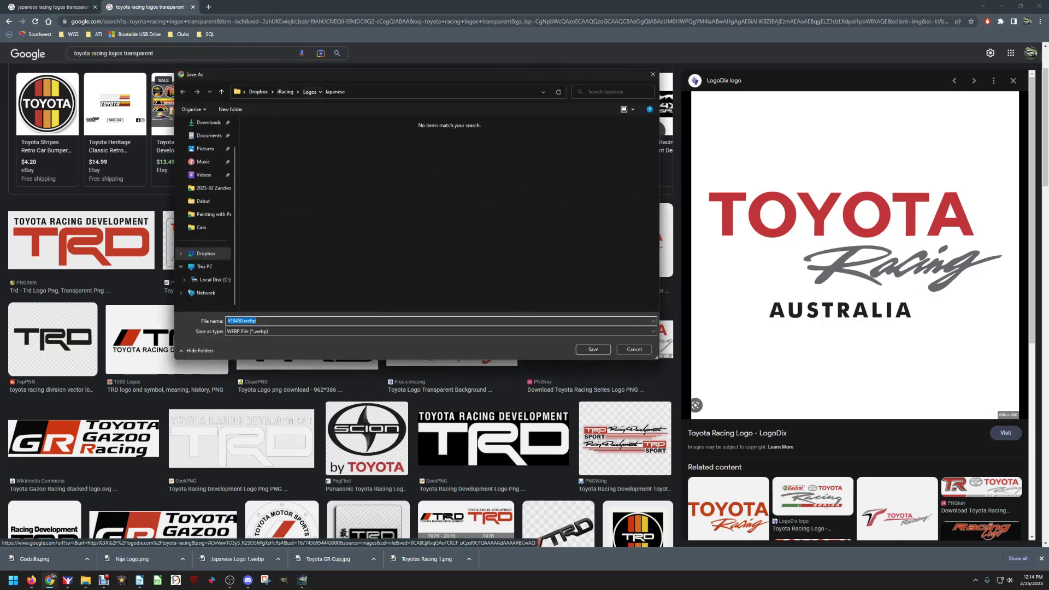
{"action": "key", "text": "alt+Up"}
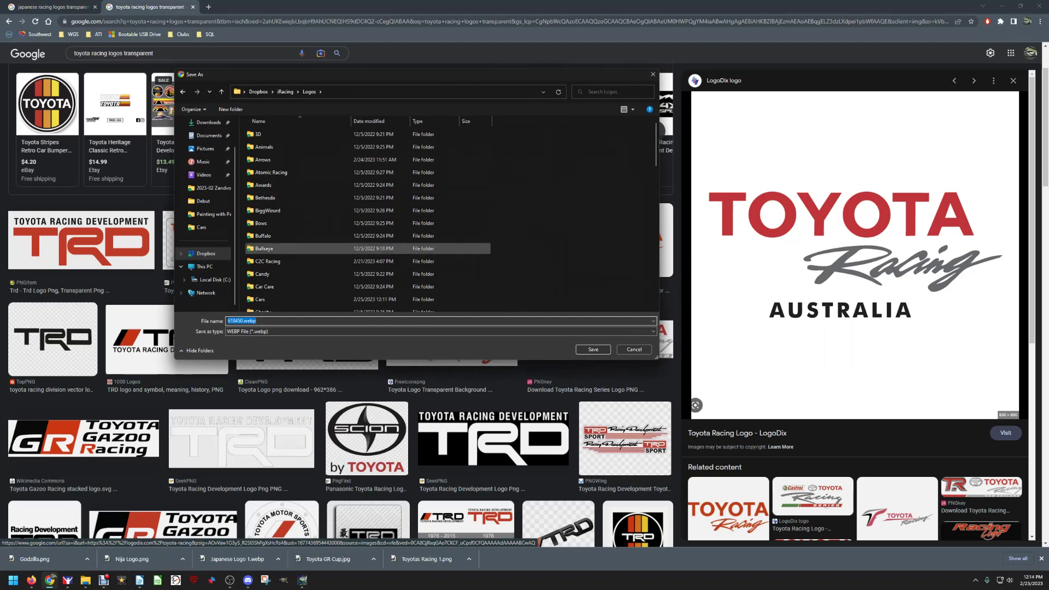
{"action": "double_click", "coordinate": [262, 299]}
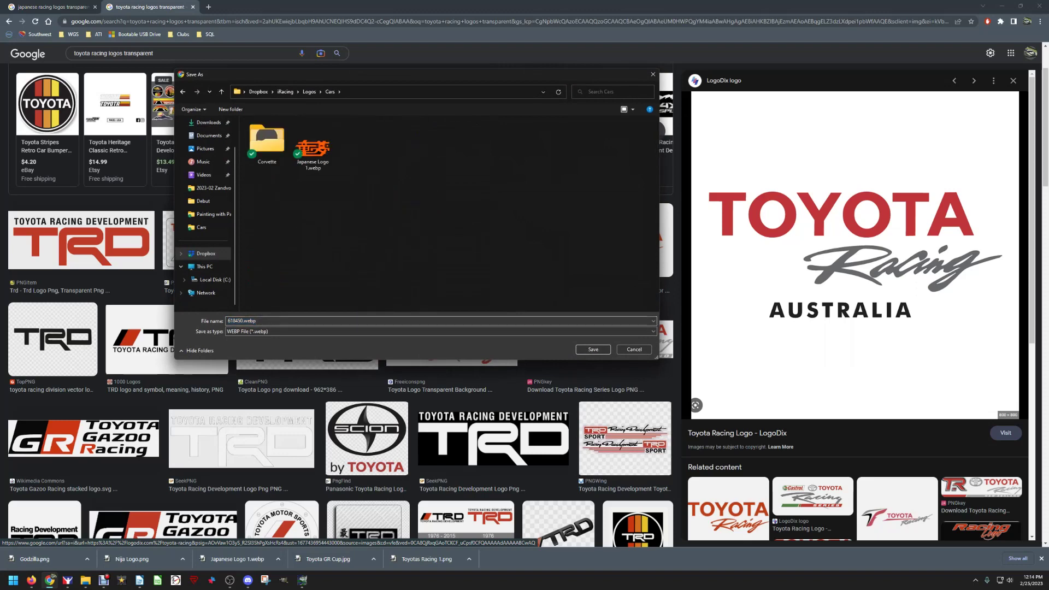
{"action": "key", "text": "alt+n"}
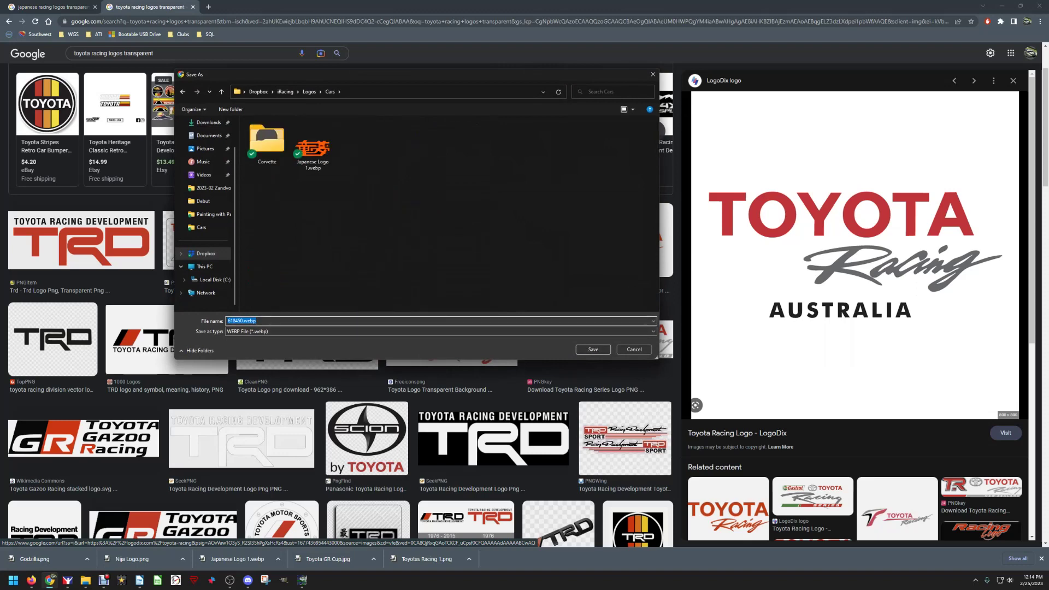
{"action": "type", "text": "Toyota"}
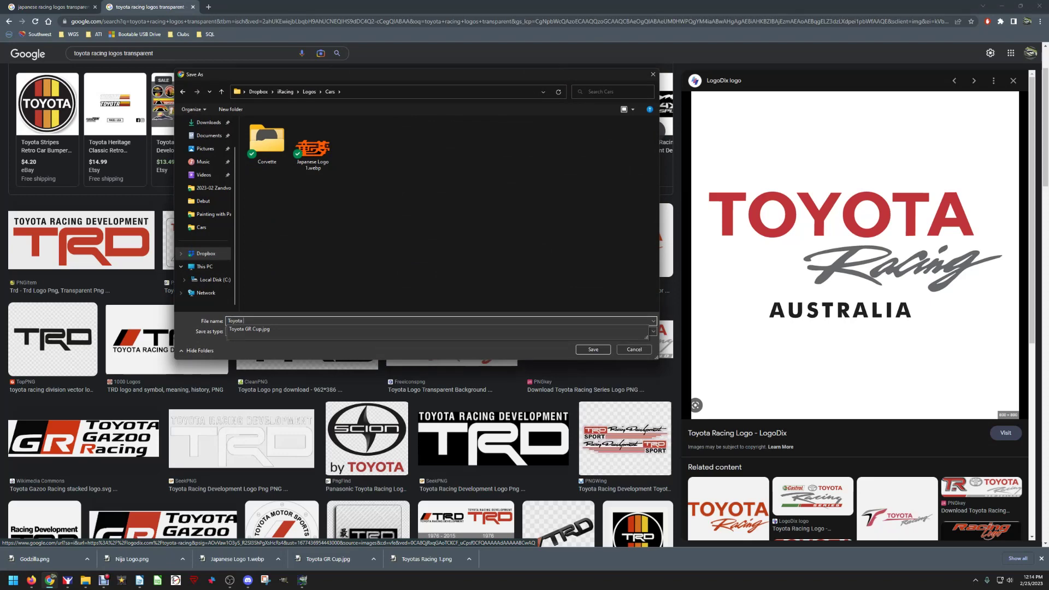
{"action": "type", "text": " Racing"}
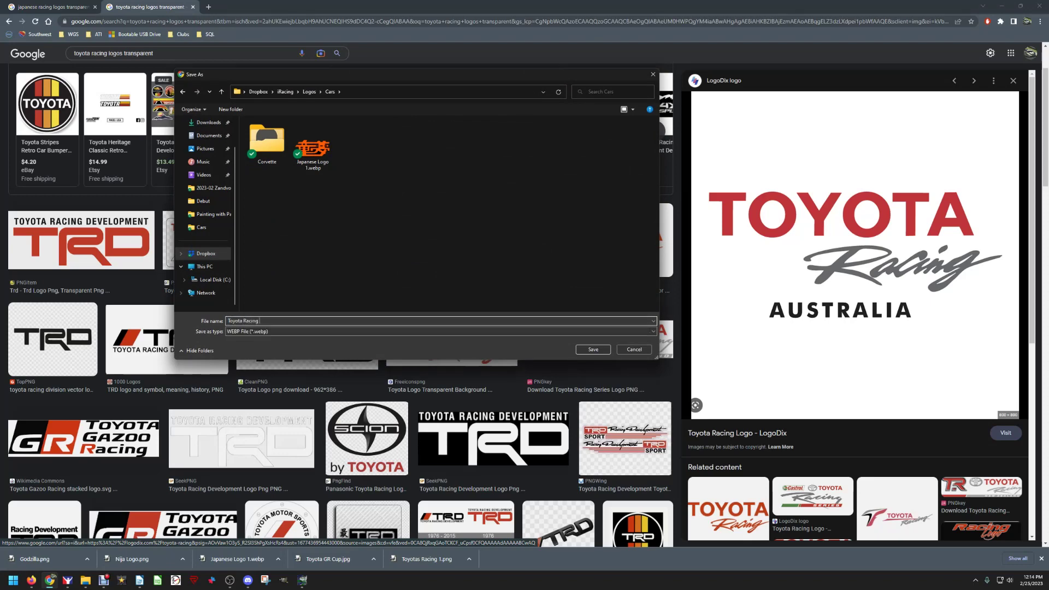
{"action": "type", "text": " A"}
{"action": "key", "text": "Return"}
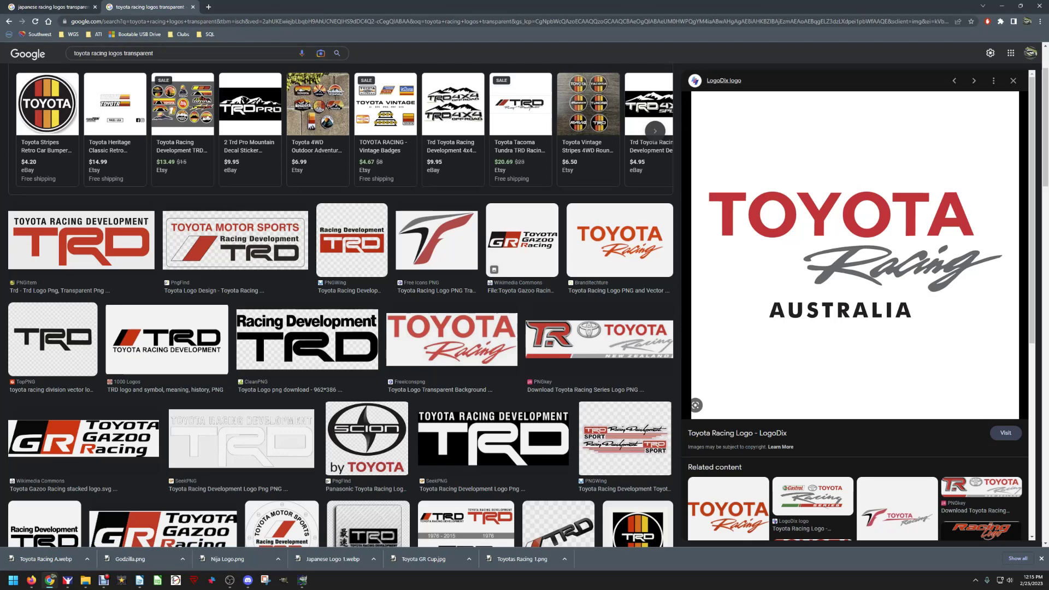
- Look over the remaining Toyota racing logos and narrow the image results with the japanese filter
{"action": "scroll", "coordinate": [341, 305], "scroll_direction": "down", "scroll_amount": 5}
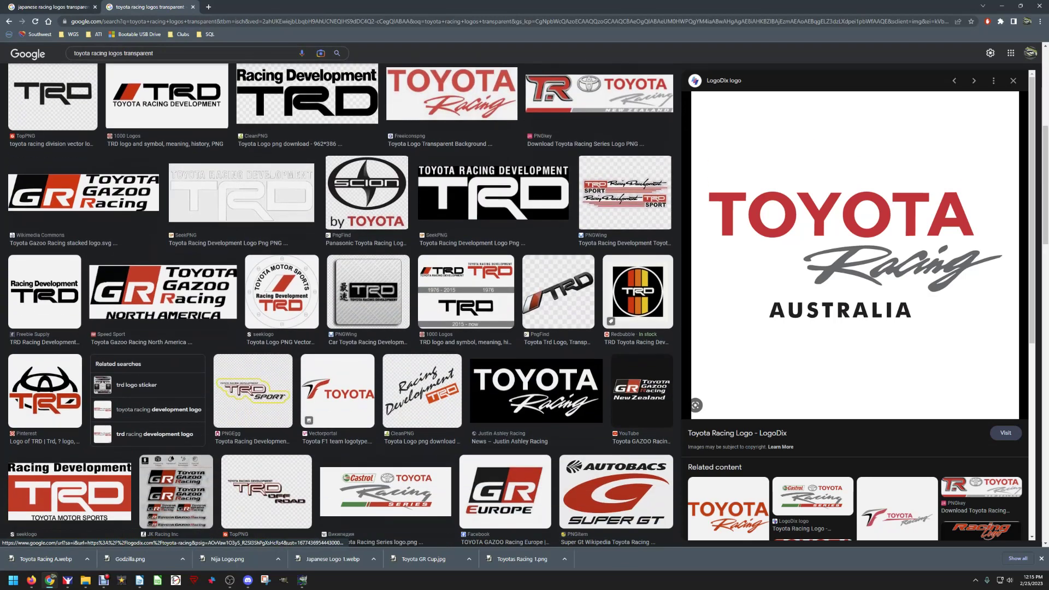
{"action": "scroll", "coordinate": [341, 304], "scroll_direction": "down", "scroll_amount": 2}
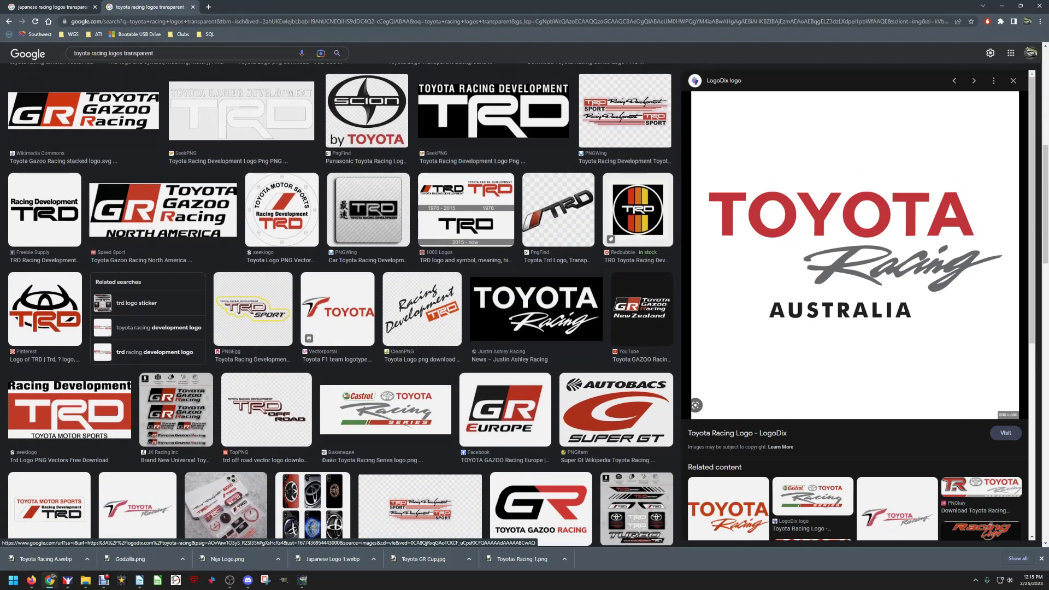
{"action": "scroll", "coordinate": [341, 305], "scroll_direction": "up", "scroll_amount": 3}
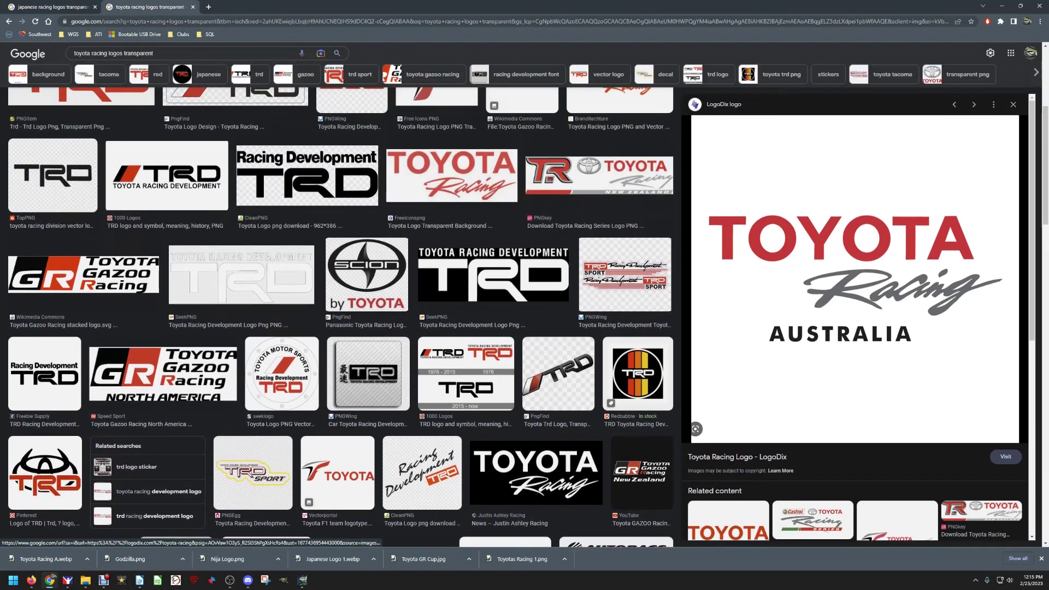
{"action": "scroll", "coordinate": [341, 305], "scroll_direction": "up", "scroll_amount": 5}
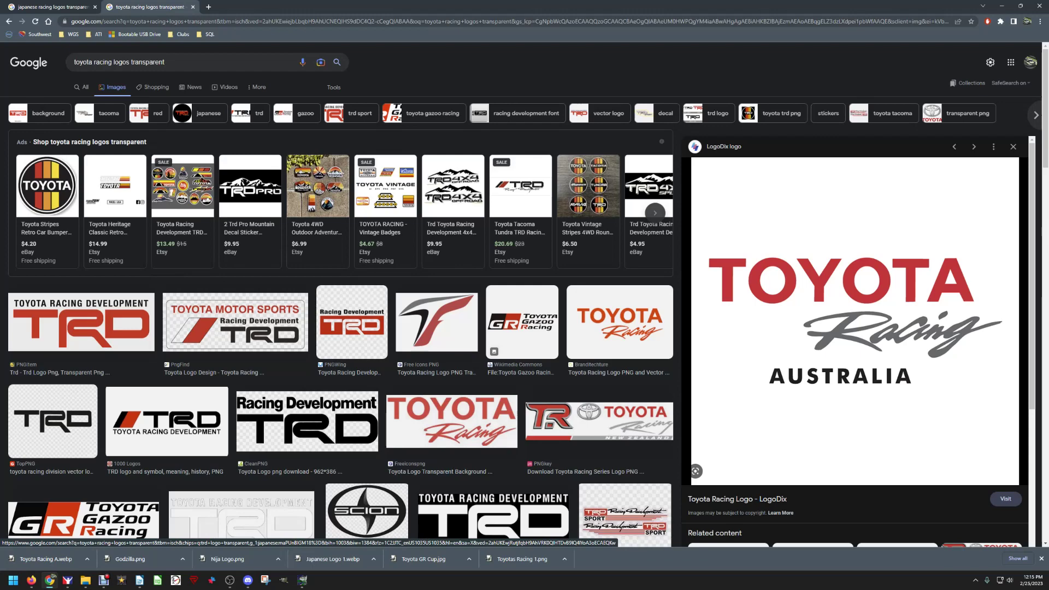
{"action": "left_click", "coordinate": [198, 113]}
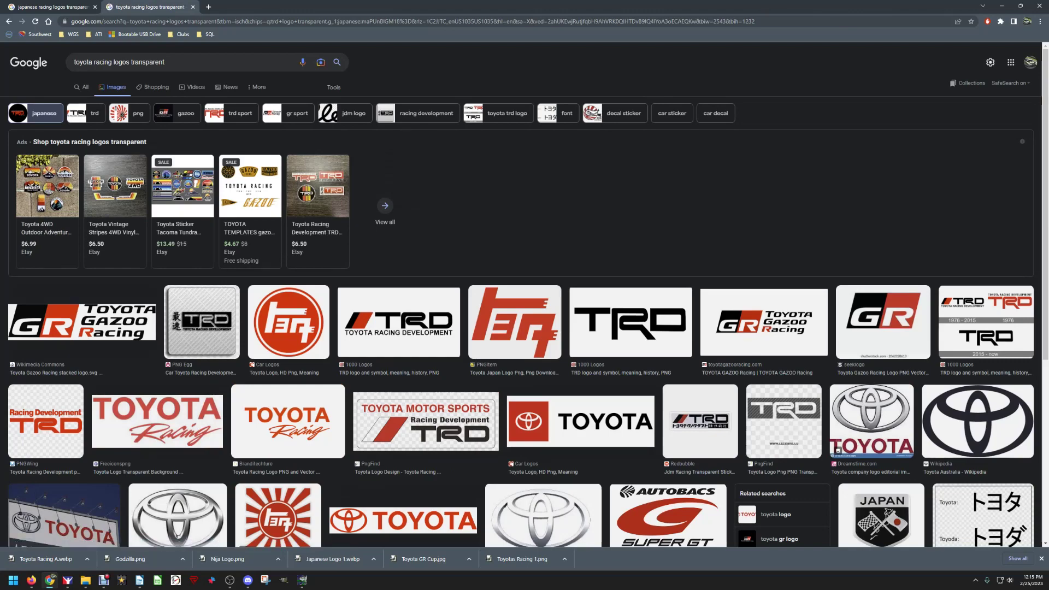
- Save the red Japanese Toyota logo from PNGitem as Toyota Logo 3 in the Cars folder under Logos
{"action": "left_click", "coordinate": [514, 322]}
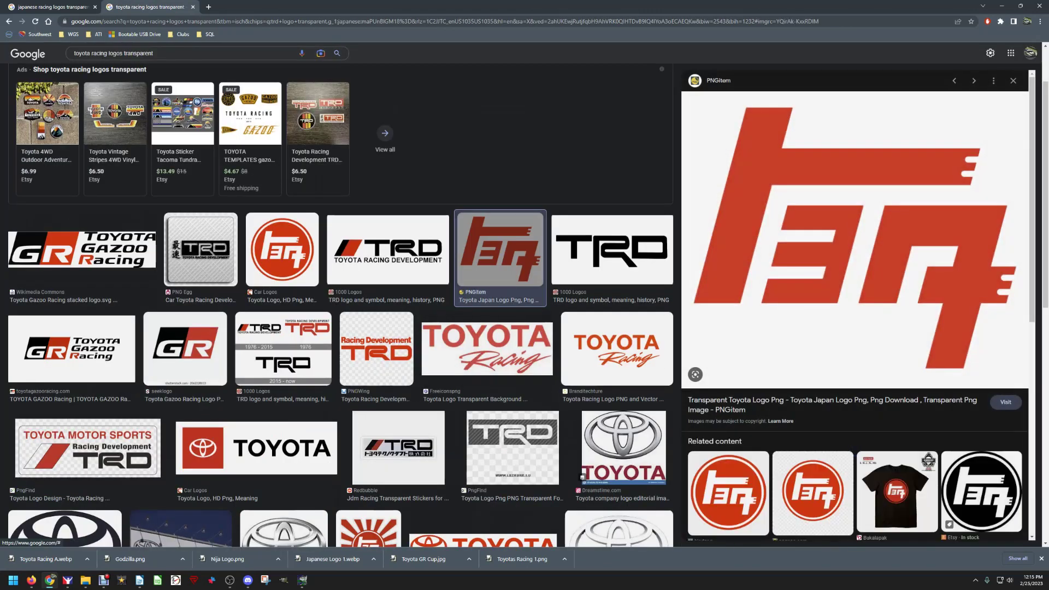
{"action": "right_click", "coordinate": [834, 229]}
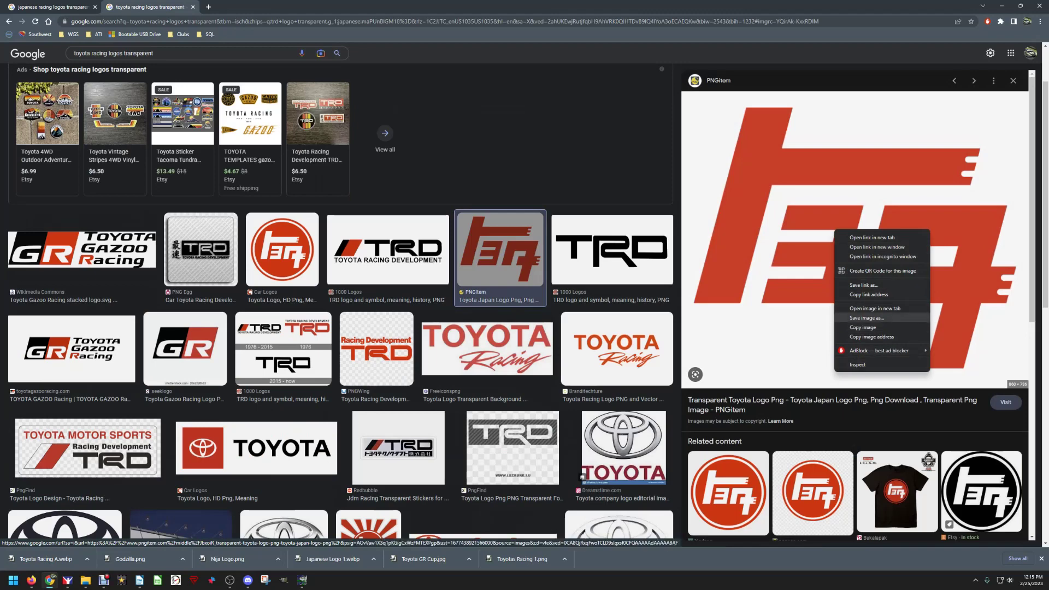
{"action": "left_click", "coordinate": [864, 318]}
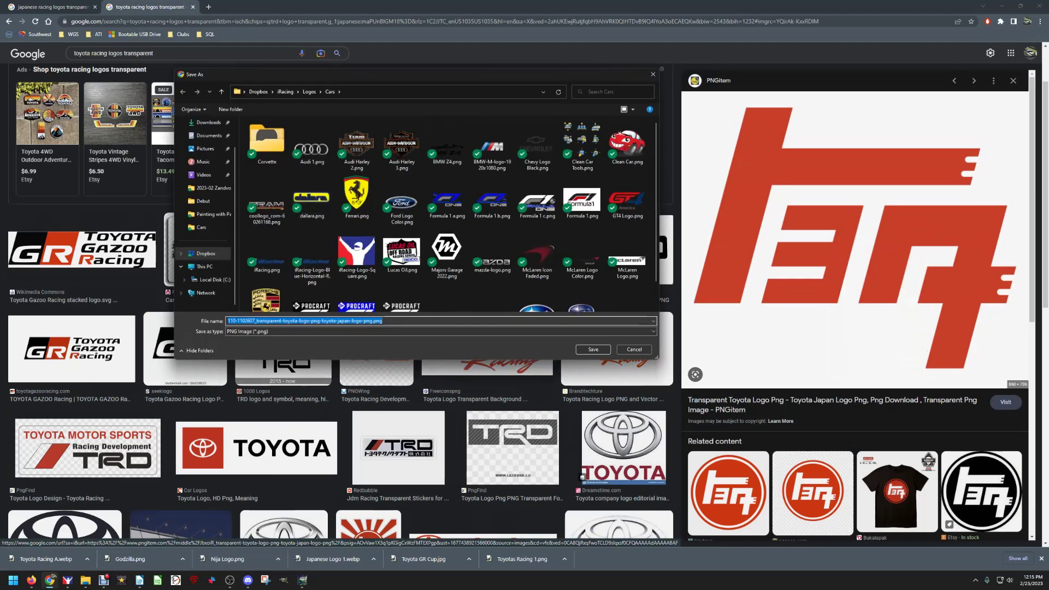
{"action": "type", "text": "Toyot"}
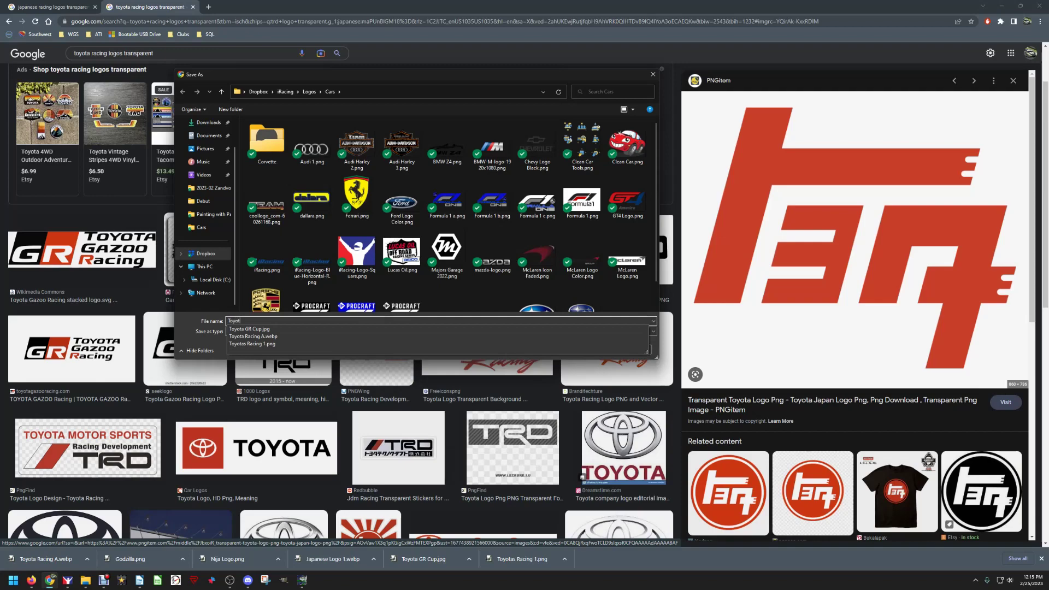
{"action": "type", "text": "a Logo 3"}
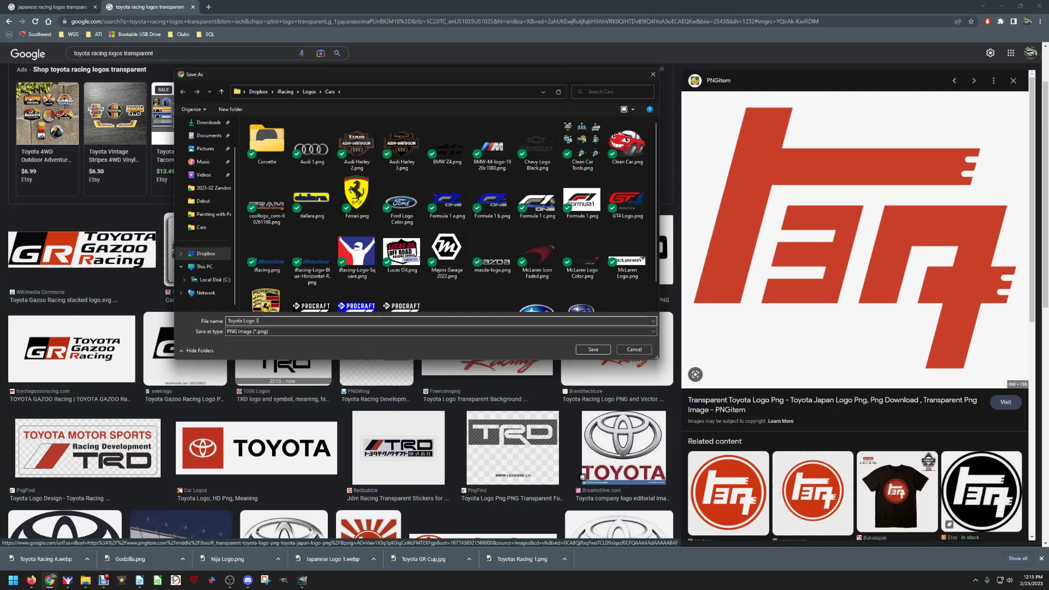
{"action": "key", "text": "Return"}
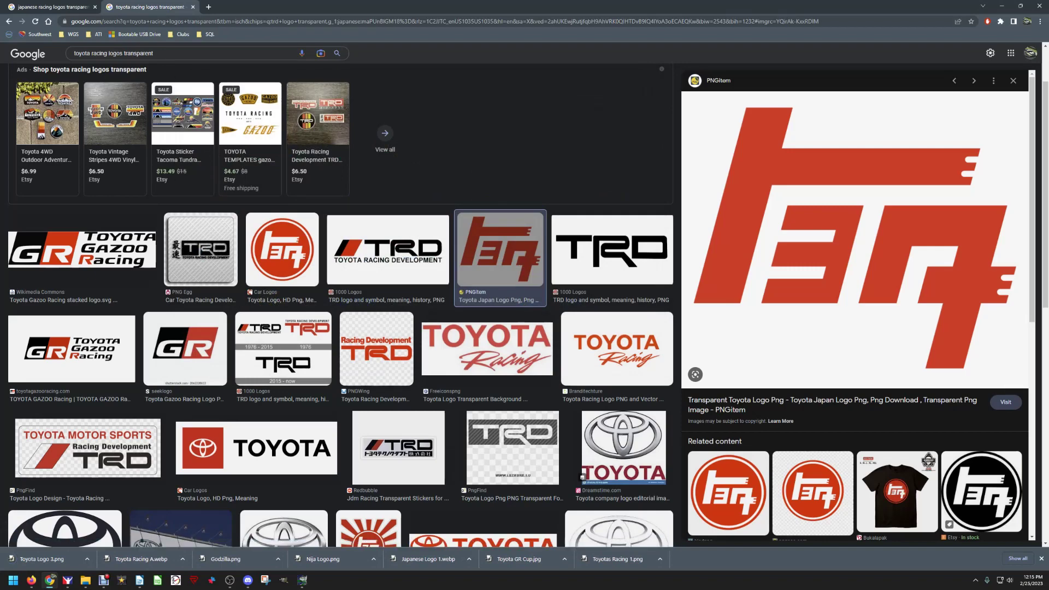
- Switch to GIMP and export the car livery over its existing TGA file
{"action": "left_click", "coordinate": [1002, 6]}
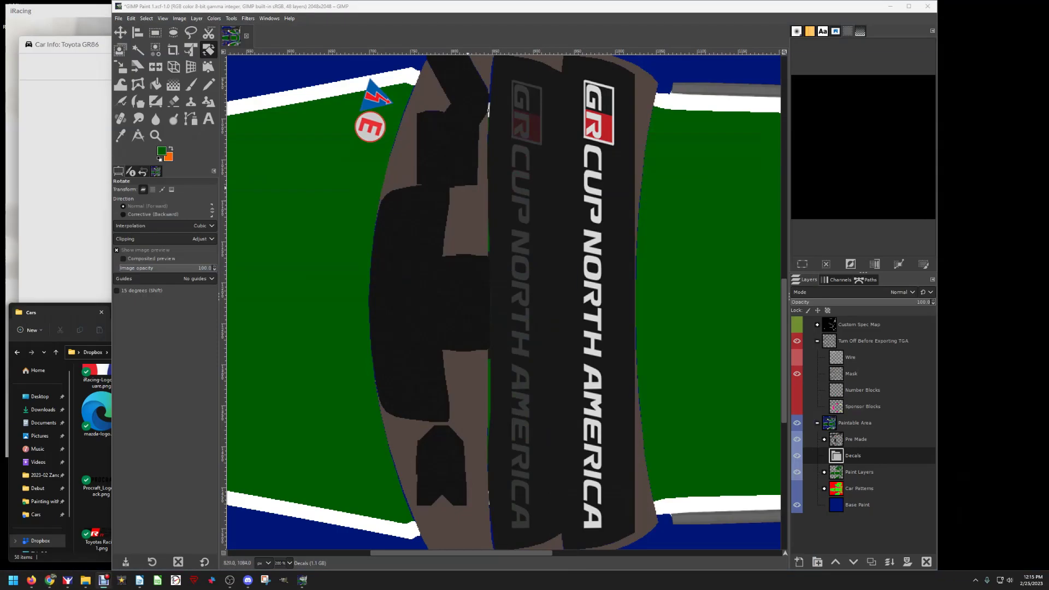
{"action": "scroll", "coordinate": [488, 109], "scroll_direction": "down", "scroll_amount": 4, "text": "ctrl"}
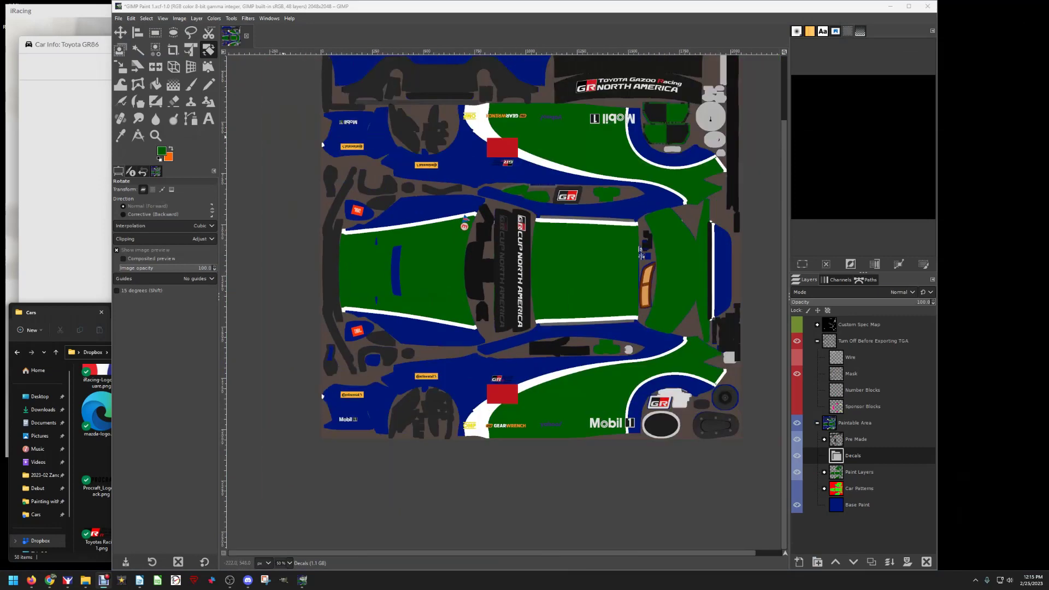
{"action": "left_click", "coordinate": [118, 18]}
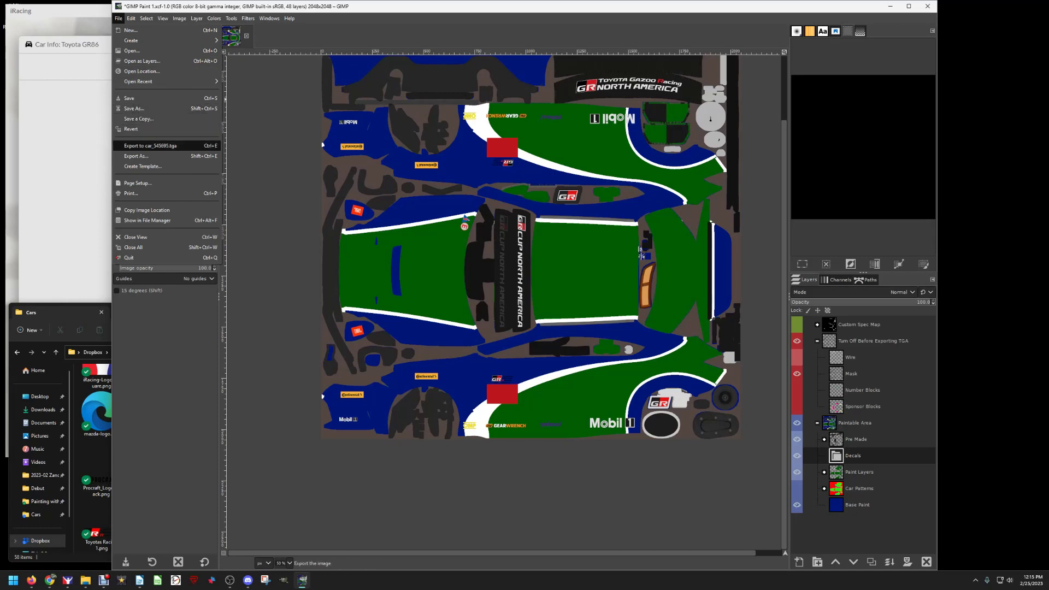
{"action": "left_click", "coordinate": [145, 145]}
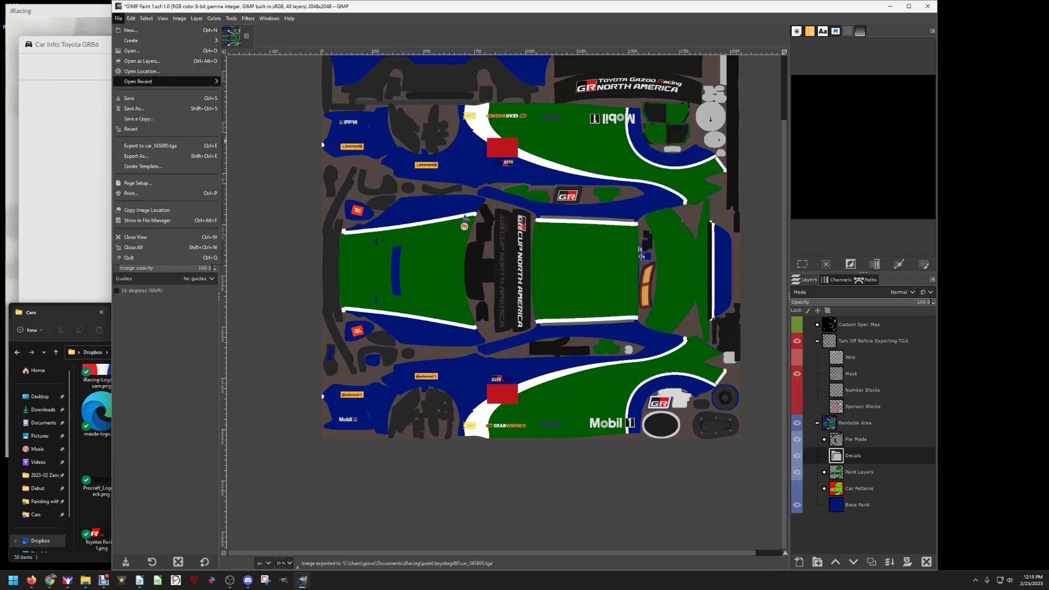
- Open Toyotas Racing 1.png from the iRacing Logos Cars folder as a new layer in the Decals group
{"action": "left_click", "coordinate": [141, 61]}
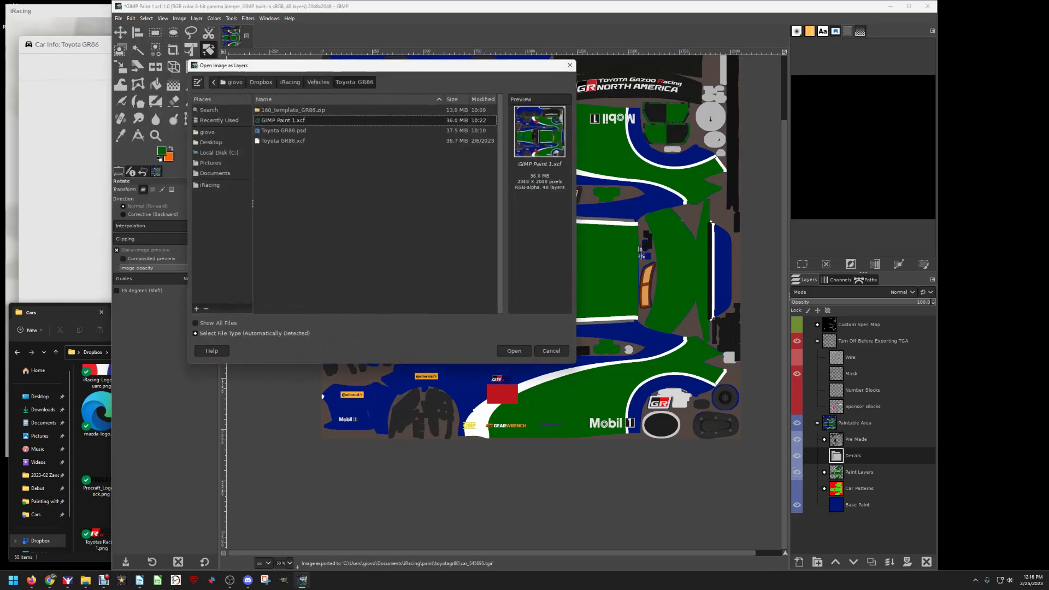
{"action": "left_click", "coordinate": [290, 83]}
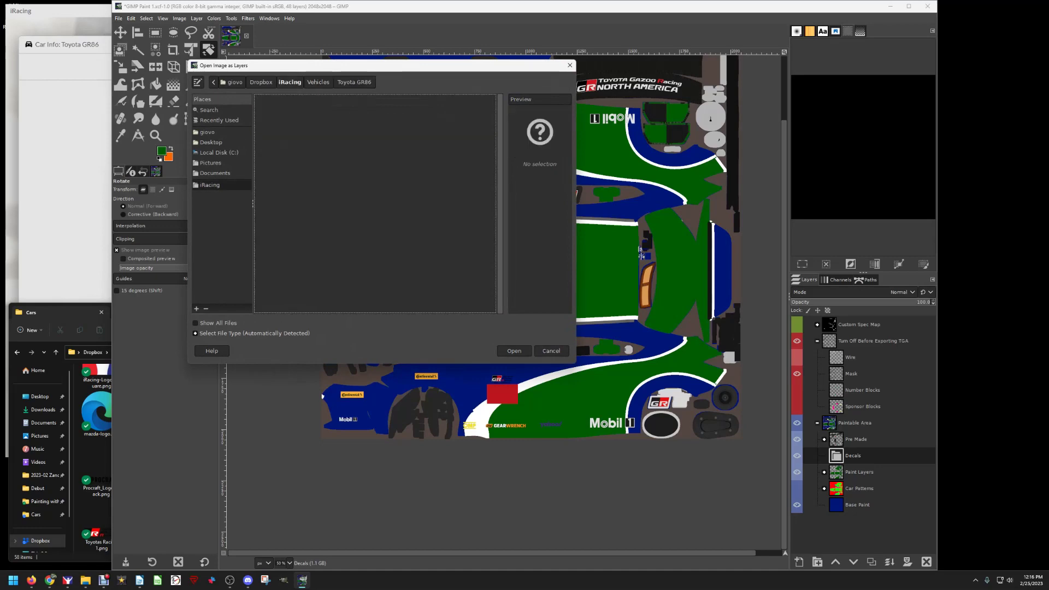
{"action": "scroll", "coordinate": [254, 207], "scroll_direction": "up", "scroll_amount": 5}
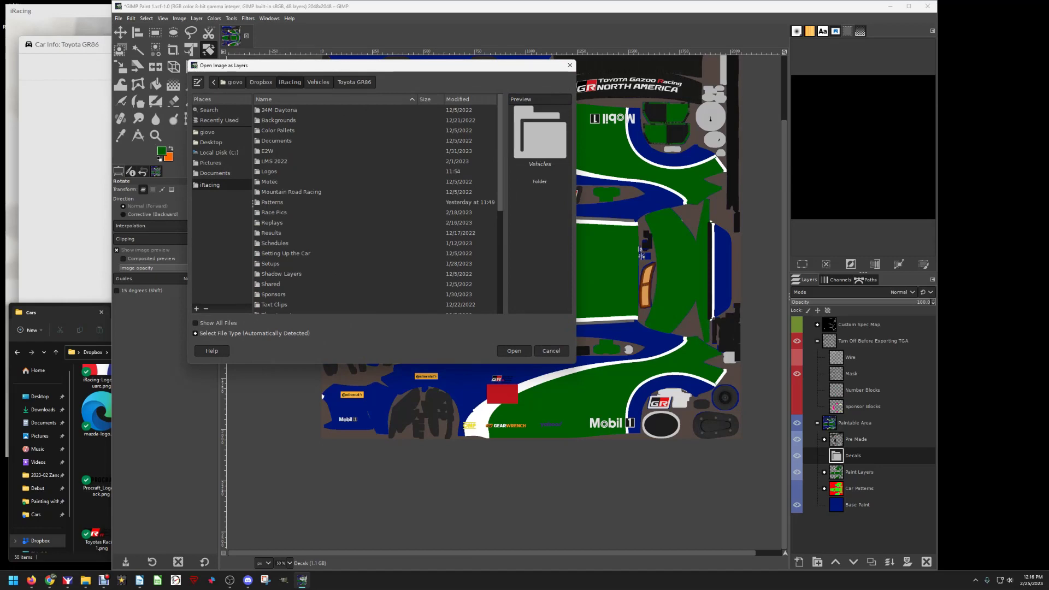
{"action": "double_click", "coordinate": [269, 171]}
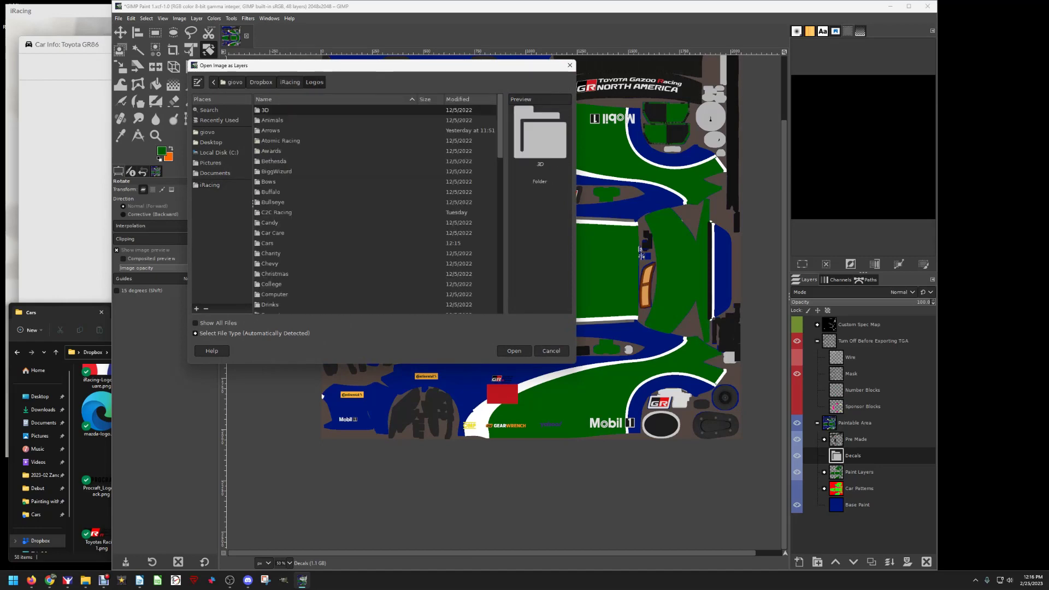
{"action": "double_click", "coordinate": [268, 243]}
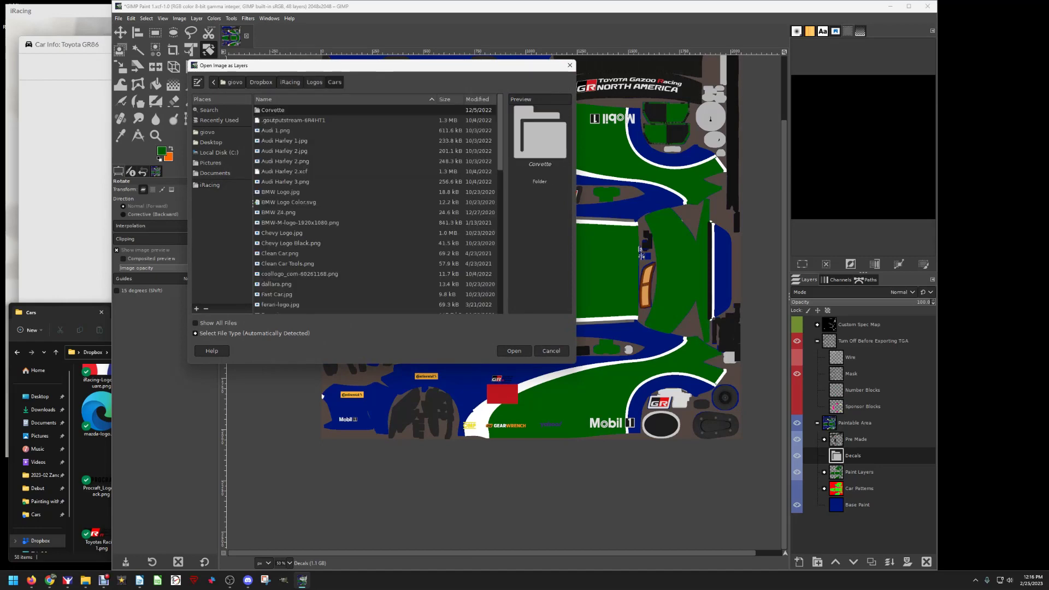
{"action": "scroll", "coordinate": [253, 203], "scroll_direction": "down", "scroll_amount": 7}
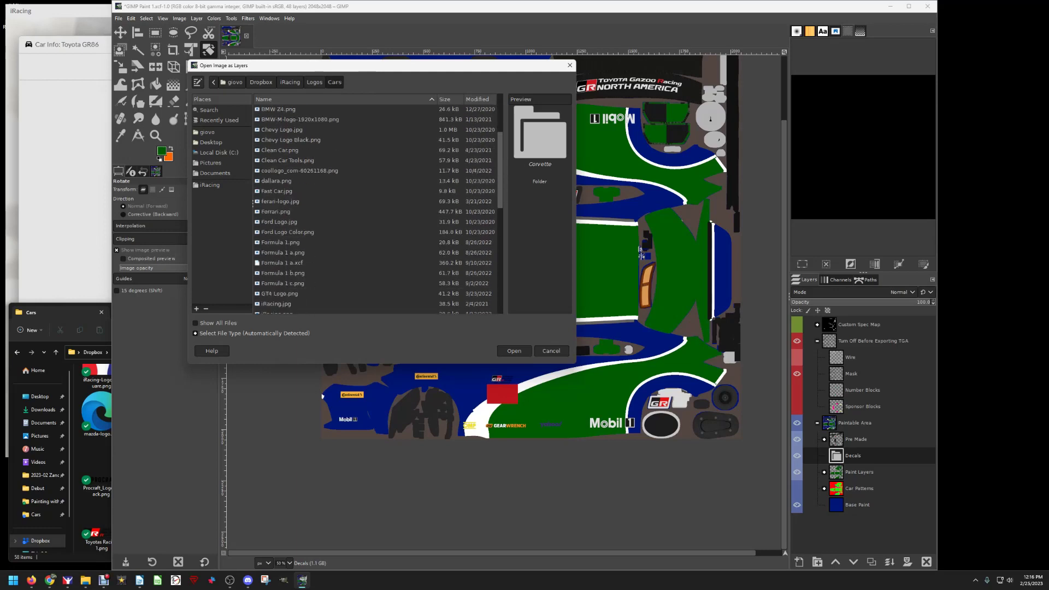
{"action": "scroll", "coordinate": [253, 203], "scroll_direction": "down", "scroll_amount": 5}
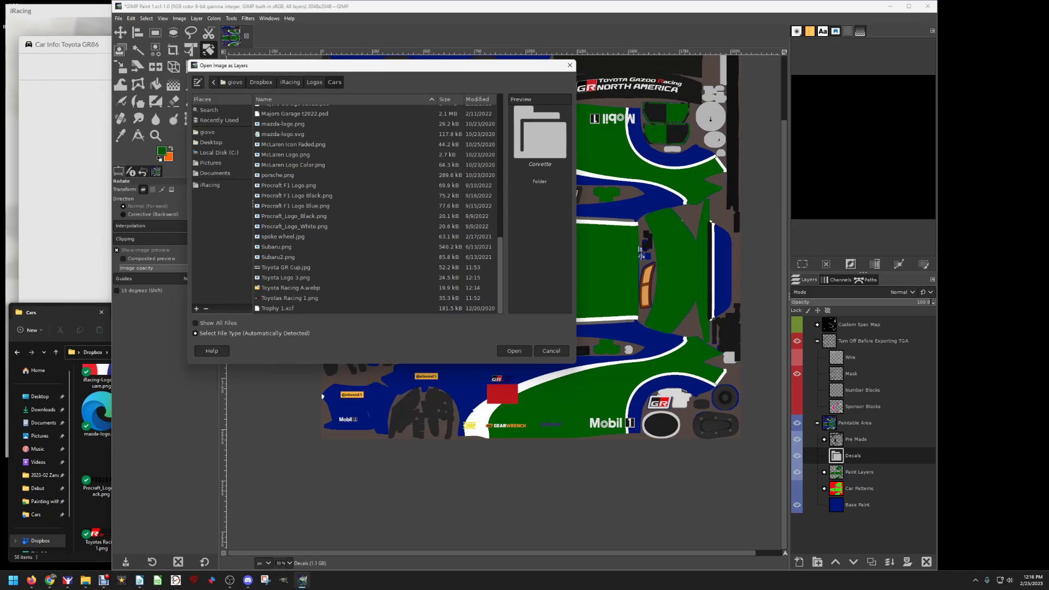
{"action": "double_click", "coordinate": [289, 298]}
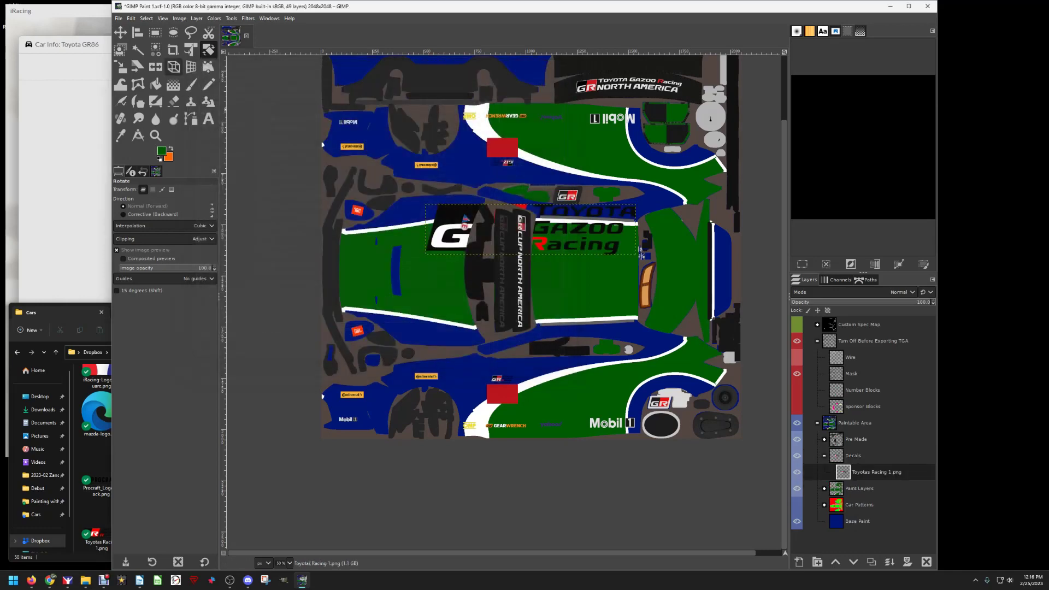
- Move the Toyota Gazoo Racing logo onto the door of the lower side panel, selecting the Decals group for the final placement
{"action": "key", "text": "m"}
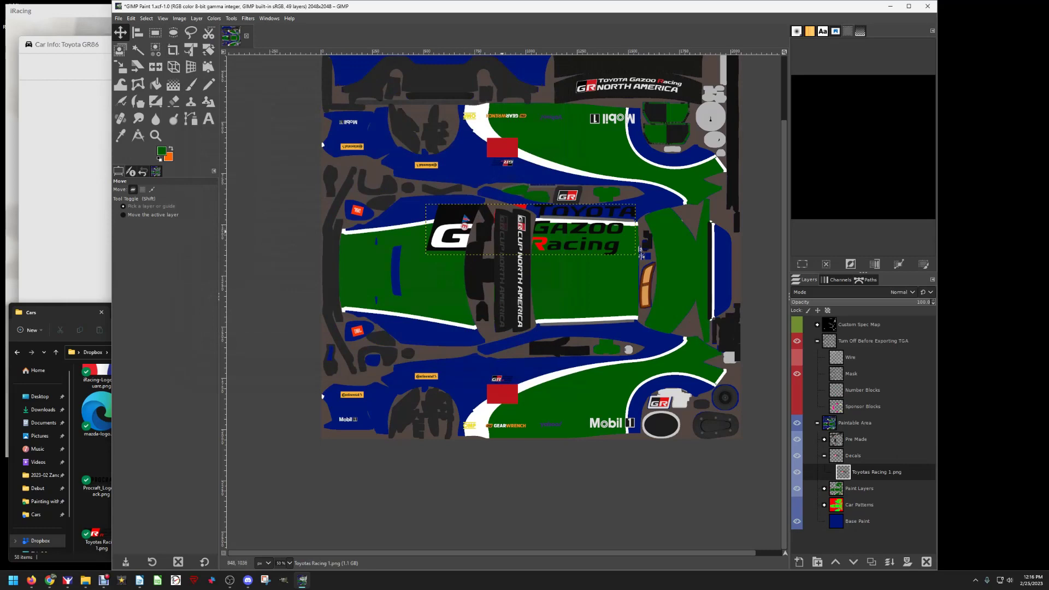
{"action": "left_click_drag", "start_coordinate": [531, 229], "coordinate": [553, 332]}
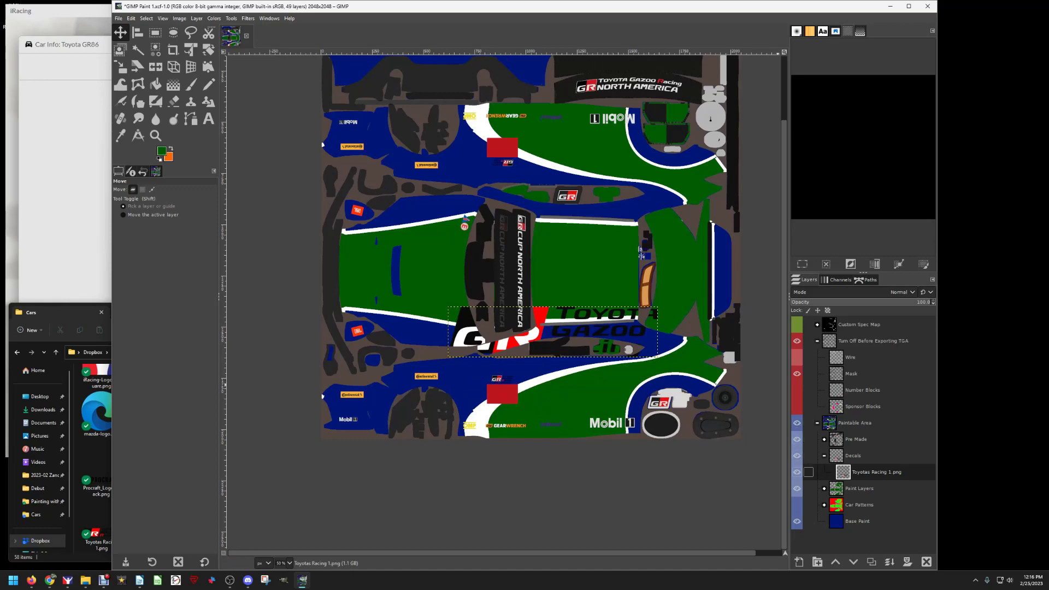
{"action": "left_click", "coordinate": [808, 456]}
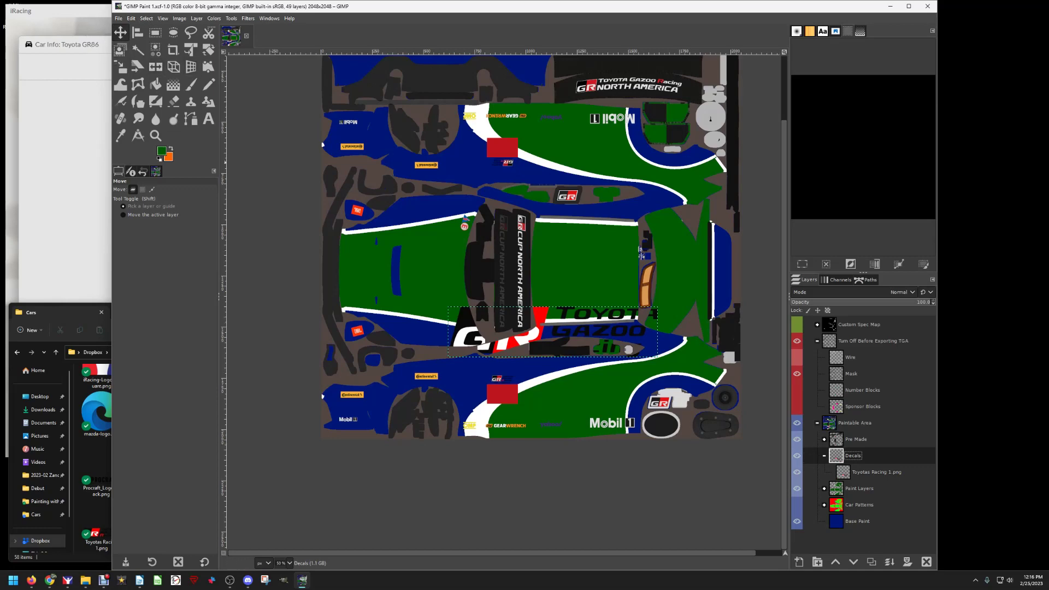
{"action": "mouse_move", "coordinate": [535, 370]}
{"action": "left_mouse_down"}
{"action": "mouse_move", "coordinate": [542, 310]}
{"action": "mouse_move", "coordinate": [529, 389]}
{"action": "left_mouse_up"}
{"action": "left_click_drag", "start_coordinate": [546, 351], "coordinate": [540, 382]}
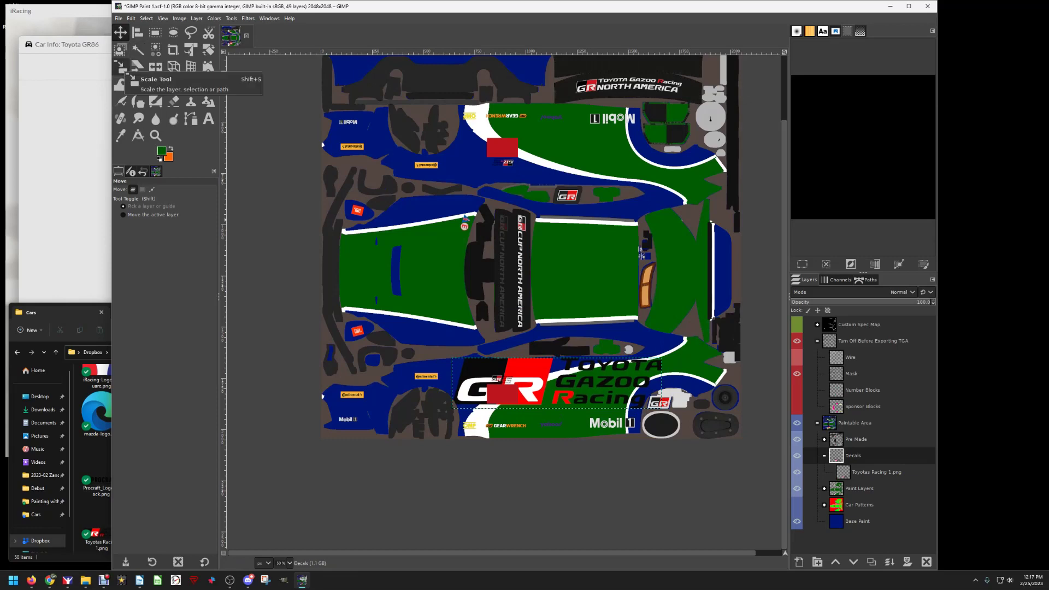
- Start the Scale tool on the Decals group containing the Toyota Gazoo Racing logo
{"action": "left_click", "coordinate": [120, 65]}
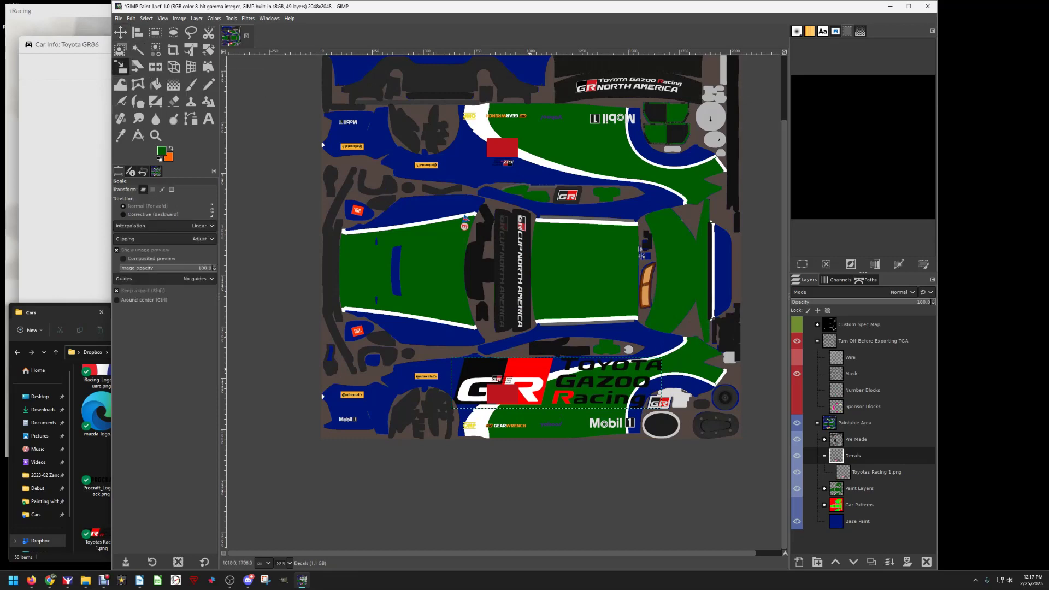
{"action": "left_click", "coordinate": [498, 376]}
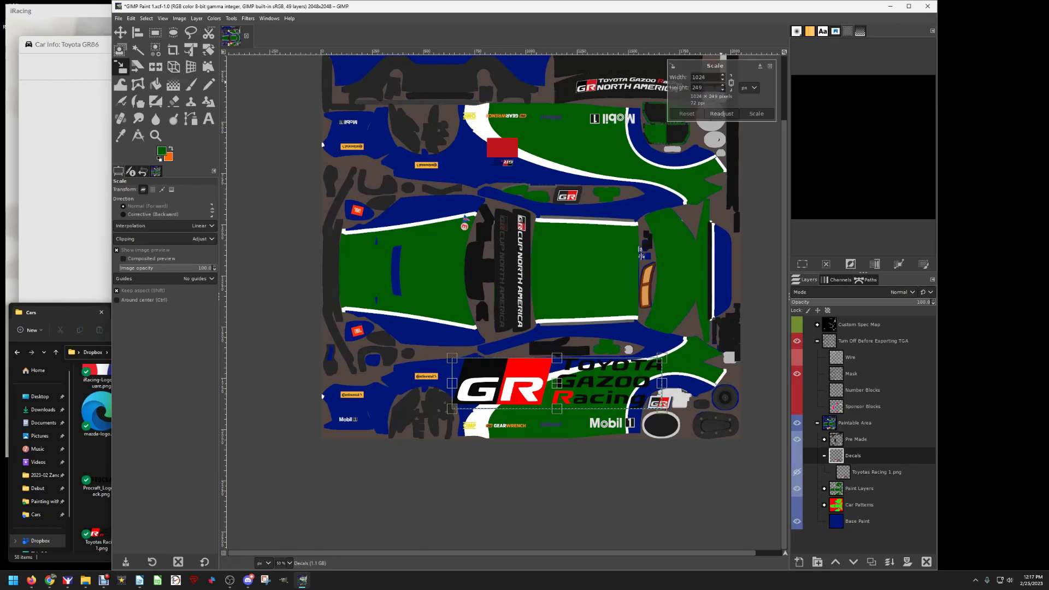
- Try to scale the logo to 536 × 365 px with width and height unlinked, and reset the scaling with proportions linked
{"action": "left_click", "coordinate": [731, 82]}
{"action": "left_click", "coordinate": [731, 82]}
{"action": "left_click", "coordinate": [731, 82]}
{"action": "left_click", "coordinate": [731, 82]}
{"action": "left_click", "coordinate": [731, 82]}
{"action": "left_click_drag", "start_coordinate": [660, 407], "coordinate": [562, 432]}
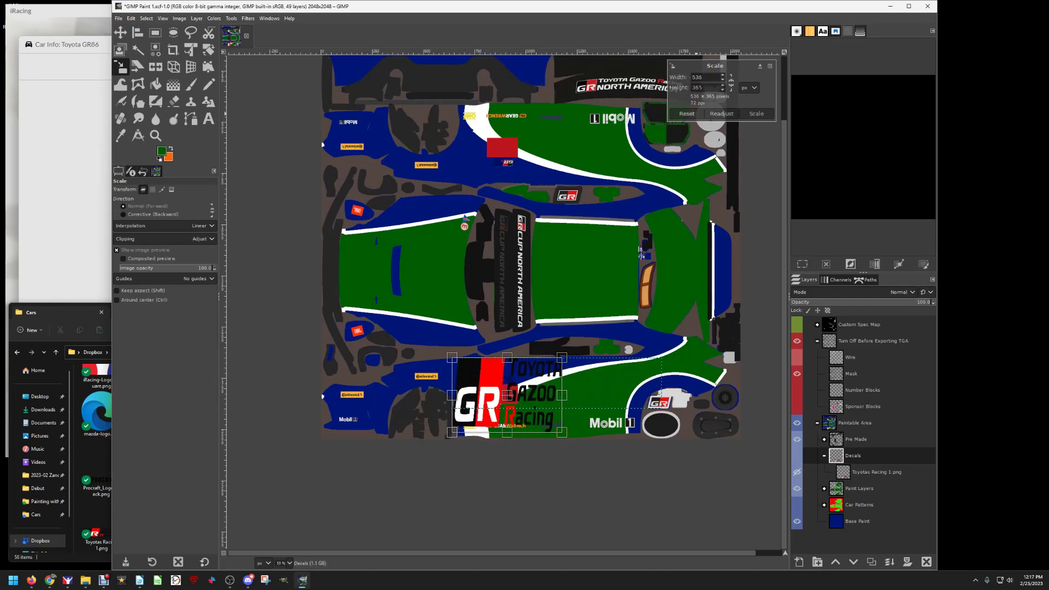
{"action": "left_click", "coordinate": [687, 114]}
{"action": "left_click", "coordinate": [731, 82]}
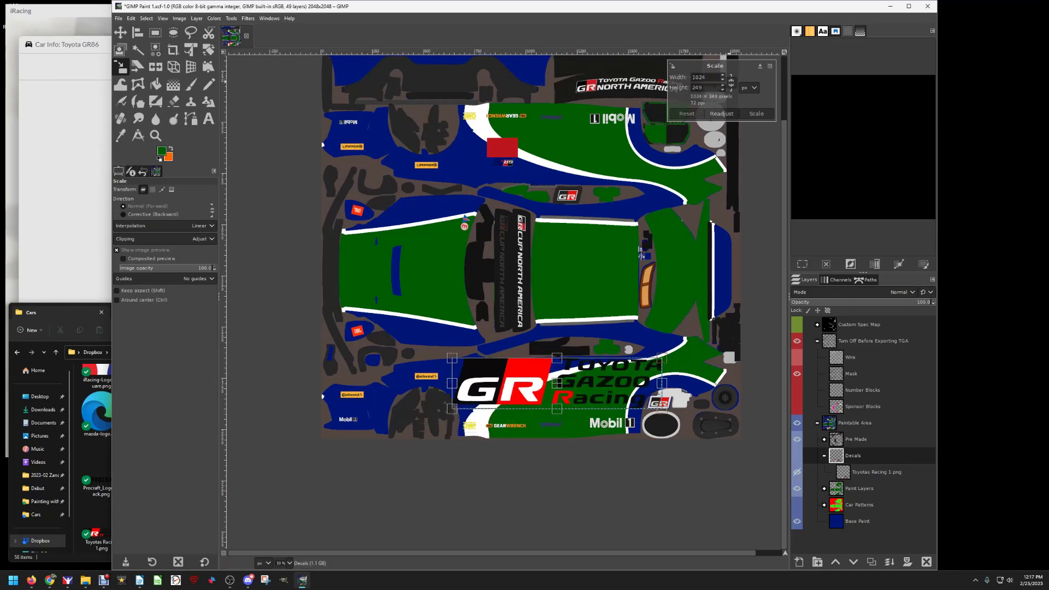
- Scale the logo proportionally to about 461 × 112 px and position it on the door behind the red number block
{"action": "left_click_drag", "start_coordinate": [662, 408], "coordinate": [586, 391]}
{"action": "left_click_drag", "start_coordinate": [523, 376], "coordinate": [558, 392]}
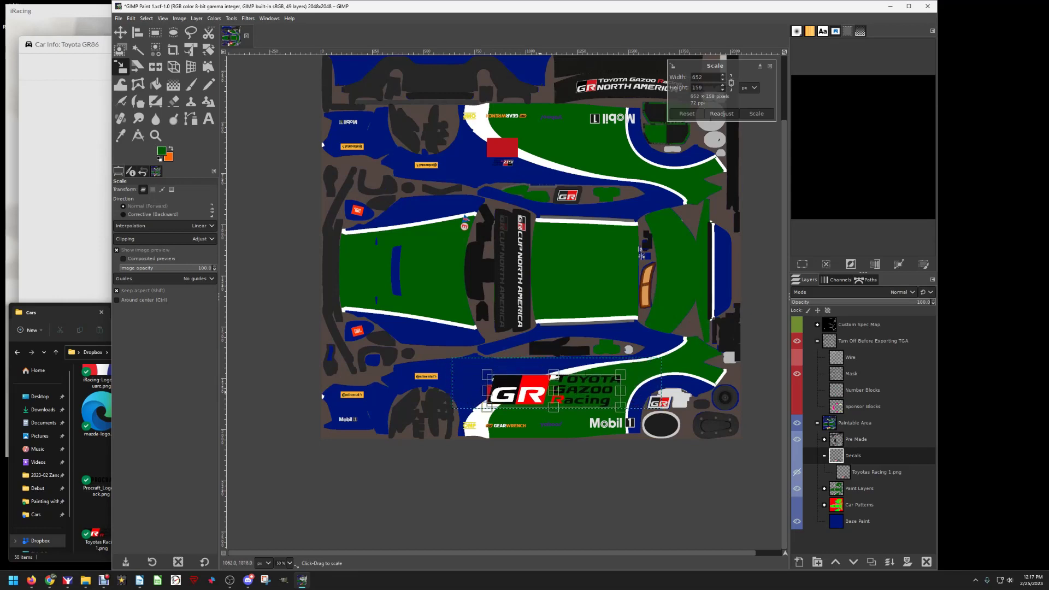
{"action": "left_click_drag", "start_coordinate": [487, 407], "coordinate": [577, 404]}
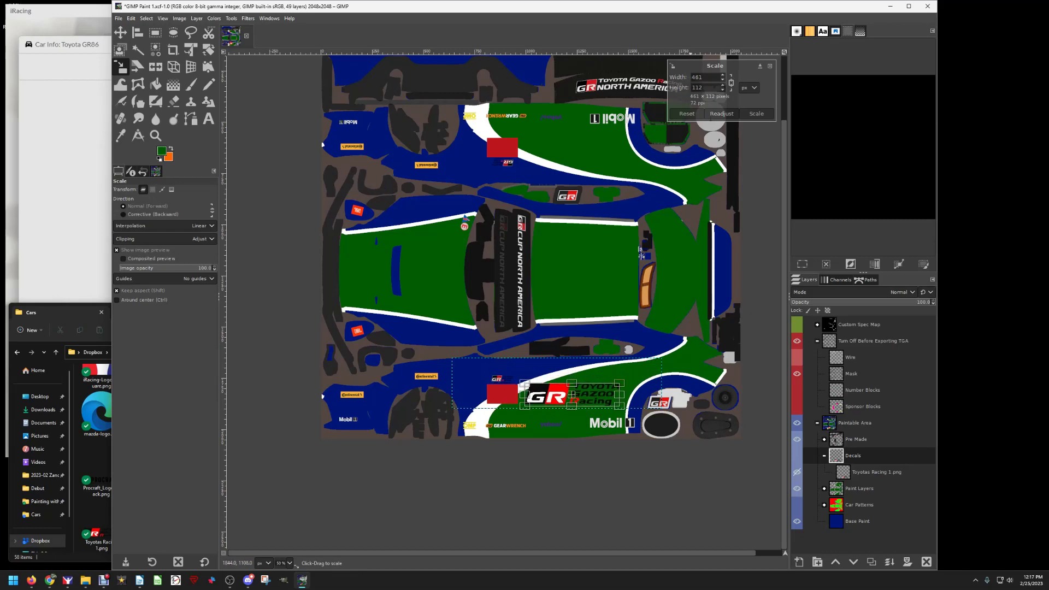
{"action": "left_click", "coordinate": [756, 113]}
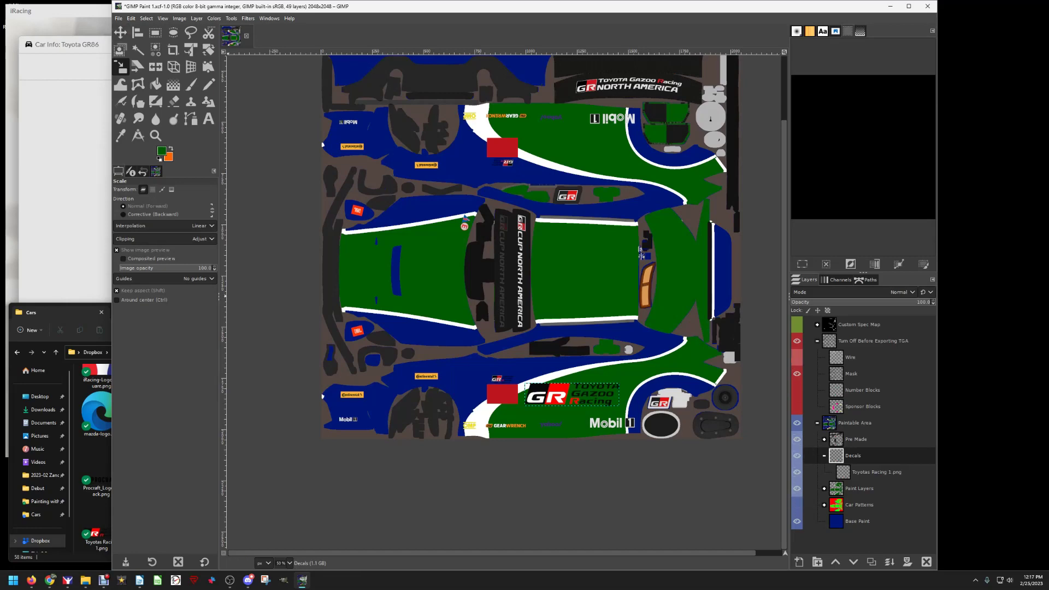
- Export the livery to its existing TGA file, check the Toyota GR86 model in iRacing, and return to GIMP
{"action": "left_click", "coordinate": [118, 18]}
{"action": "left_click", "coordinate": [145, 145]}
{"action": "key", "text": "alt+Tab"}
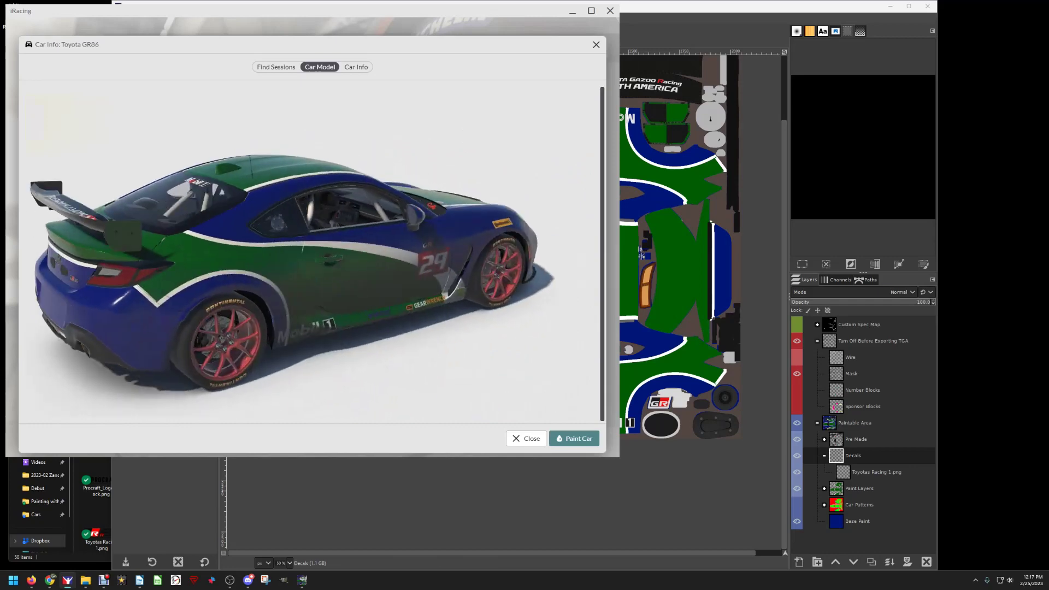
{"action": "left_click", "coordinate": [759, 481]}
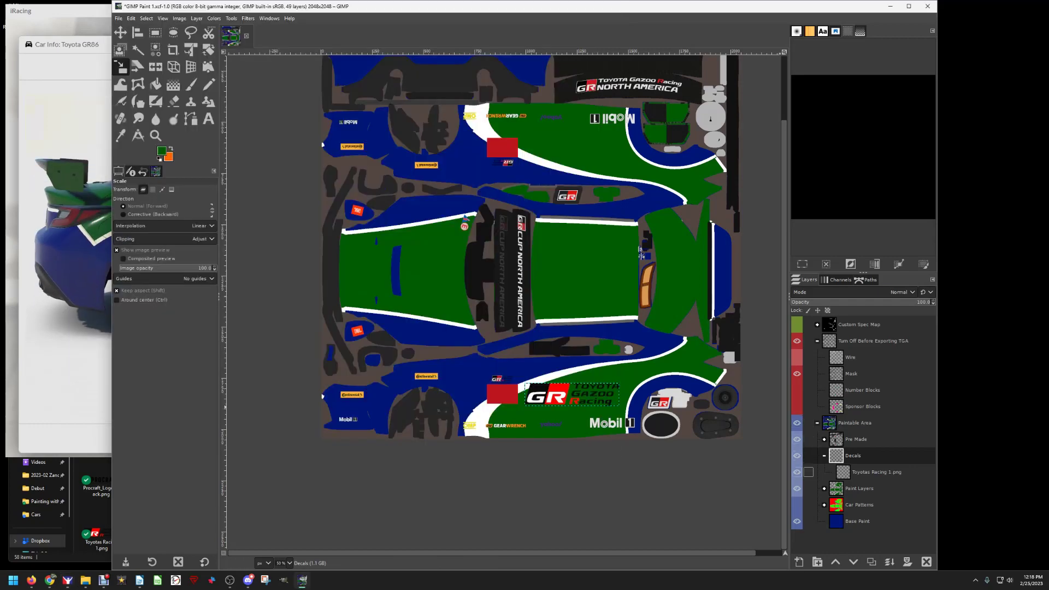
- Rename the Toyotas Racing 1.png layer to Toyota GR Logo DS Door and duplicate it
{"action": "left_click", "coordinate": [809, 472]}
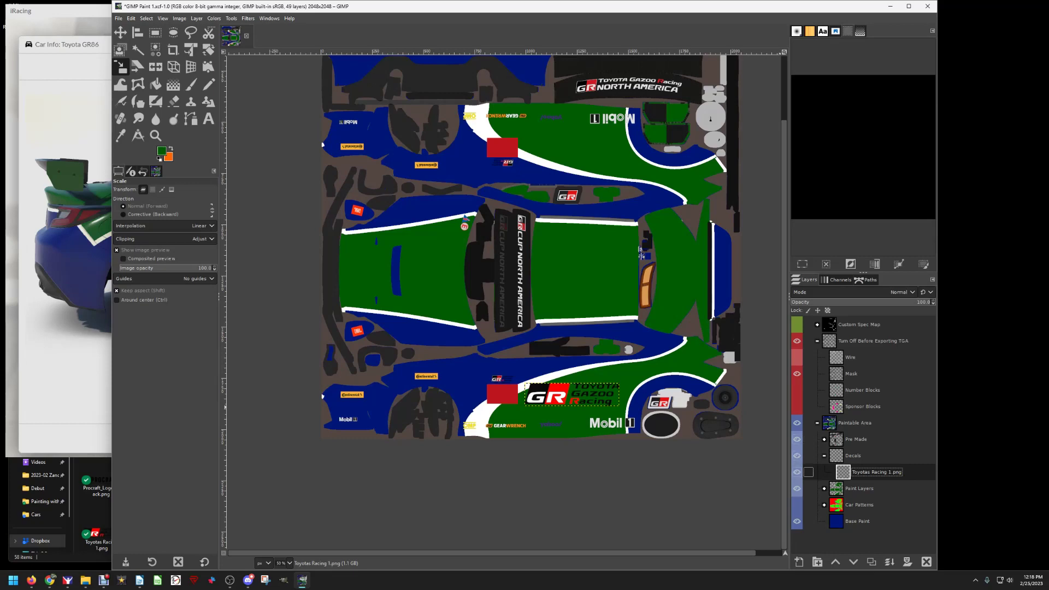
{"action": "double_click", "coordinate": [874, 472]}
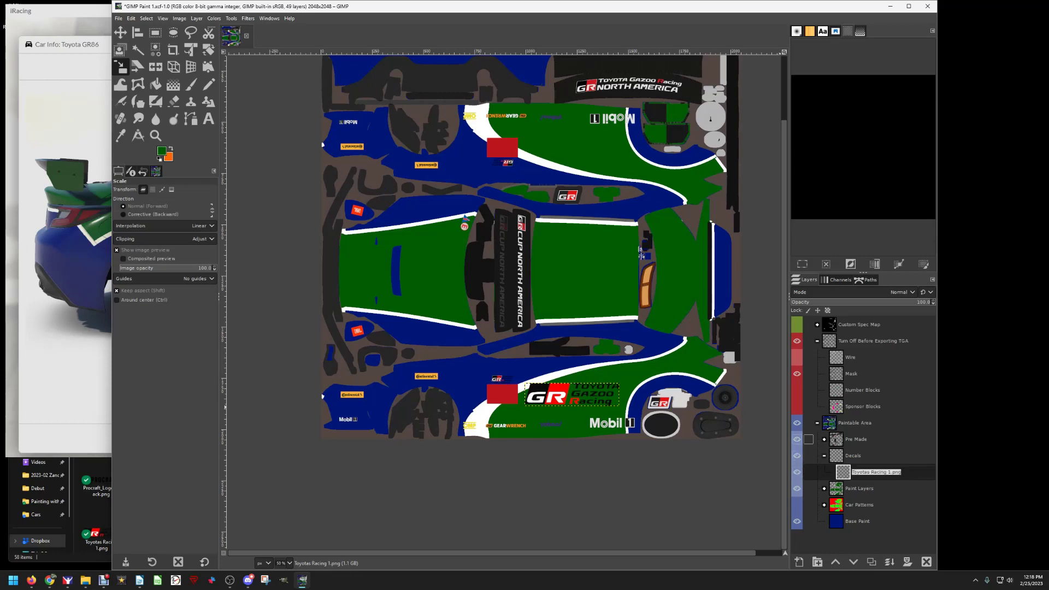
{"action": "type", "text": "Toyota"}
{"action": "key", "text": "Return"}
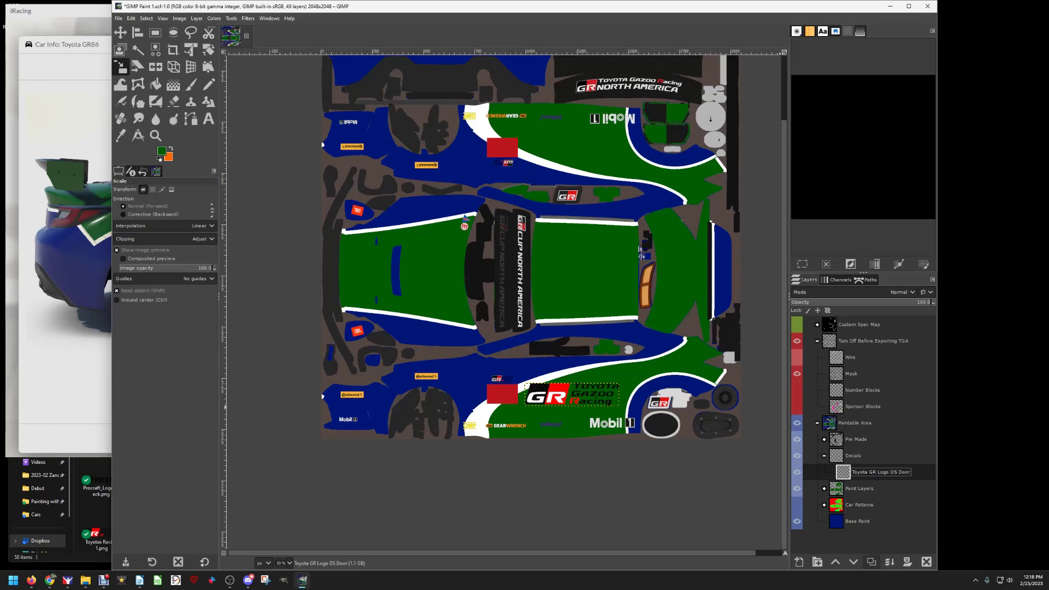
{"action": "left_click", "coordinate": [871, 562]}
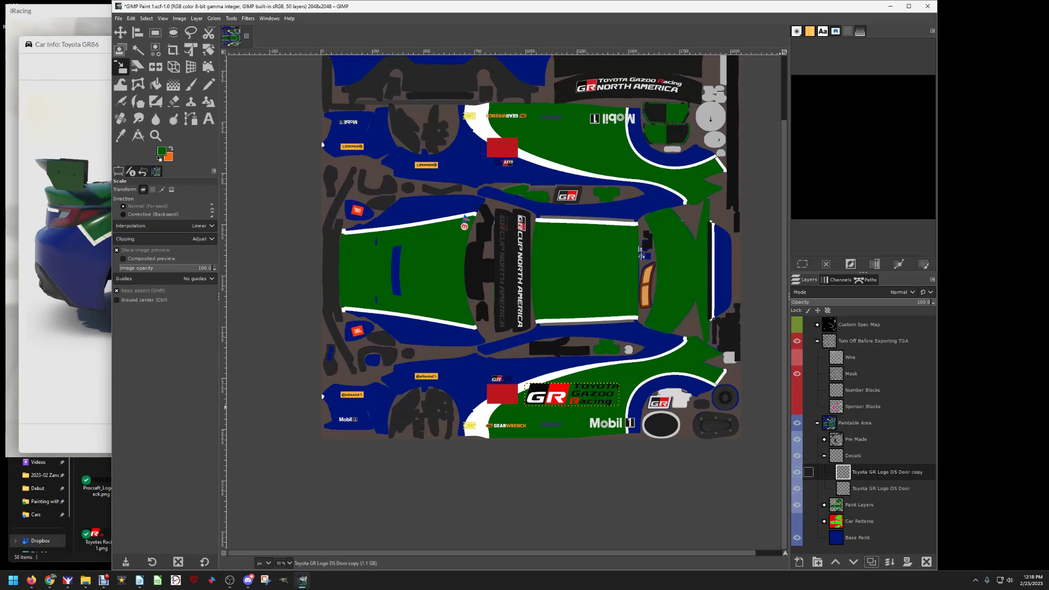
- Rename the duplicated logo layer to Toyota GR Logo PS Door and toggle both door logo layers' visibility off and on
{"action": "double_click", "coordinate": [886, 472]}
{"action": "left_click", "coordinate": [898, 472]}
{"action": "type", "text": "P"}
{"action": "left_click_drag", "start_coordinate": [906, 472], "coordinate": [923, 472]}
{"action": "key", "text": "BackSpace"}
{"action": "key", "text": "Return"}
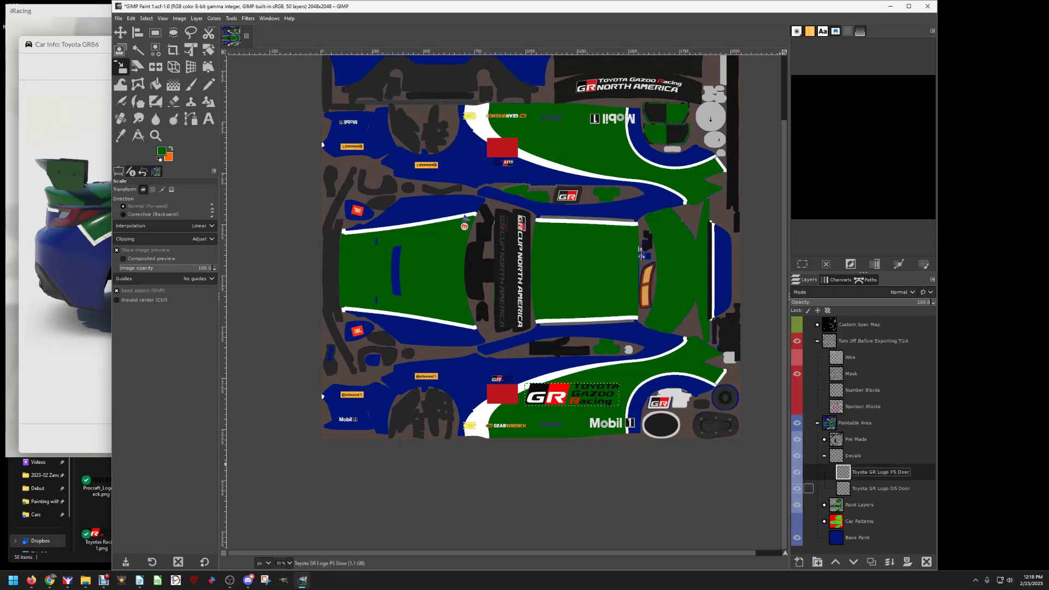
{"action": "left_click", "coordinate": [797, 488]}
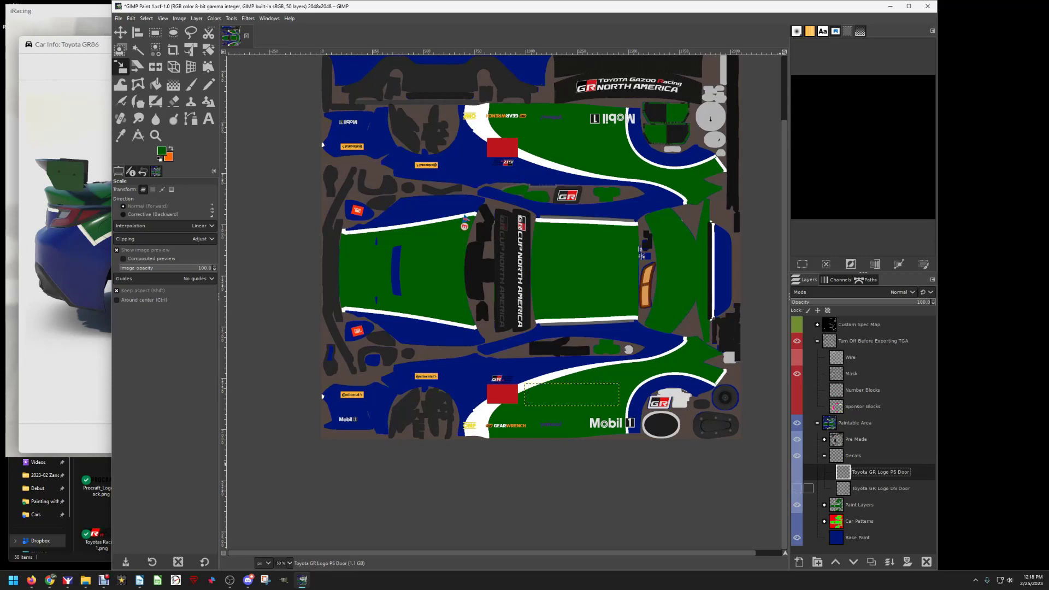
{"action": "left_click", "coordinate": [797, 472]}
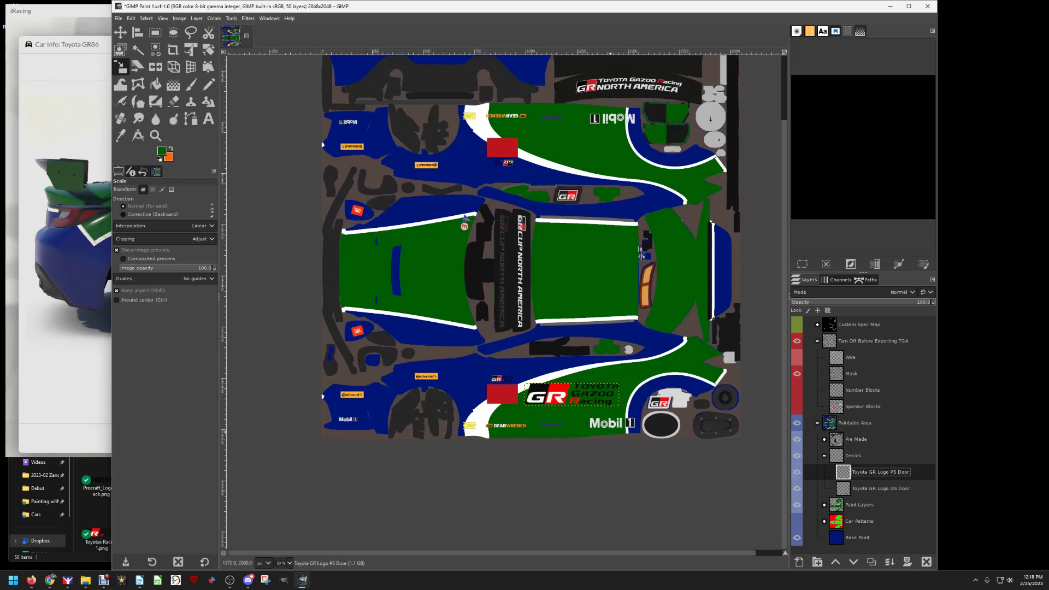
- Move the PS Door logo onto the opposite door behind its red number block and rotate it 180°
{"action": "left_click", "coordinate": [120, 32]}
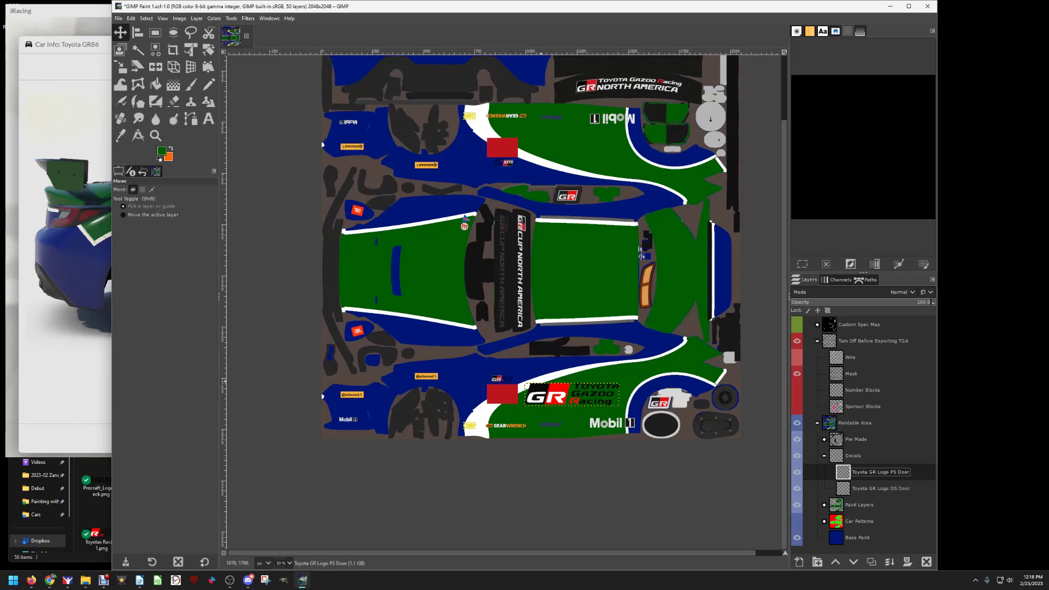
{"action": "left_click_drag", "start_coordinate": [571, 394], "coordinate": [572, 149]}
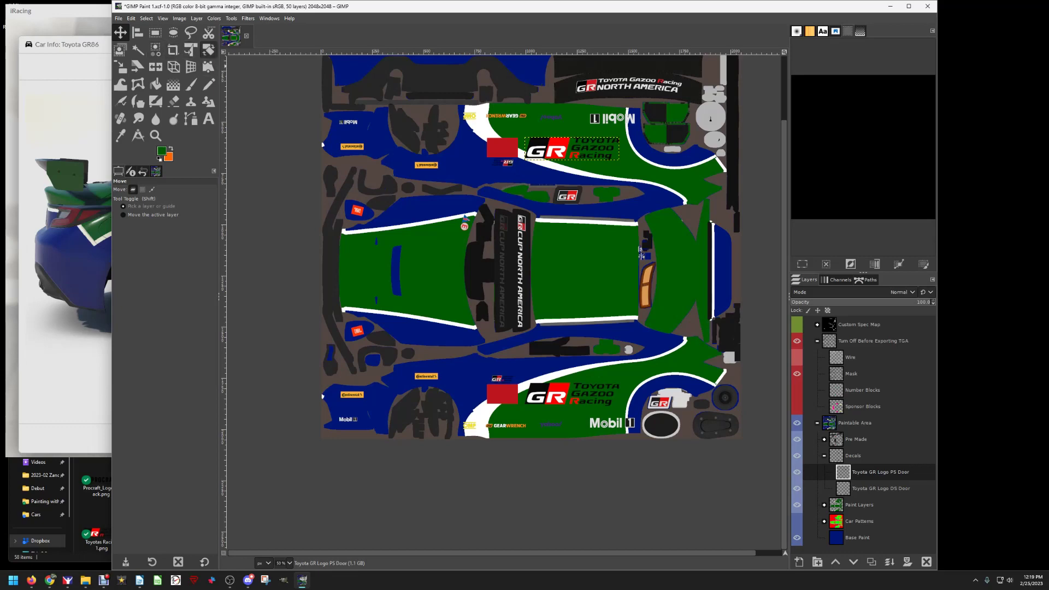
{"action": "left_click", "coordinate": [208, 50]}
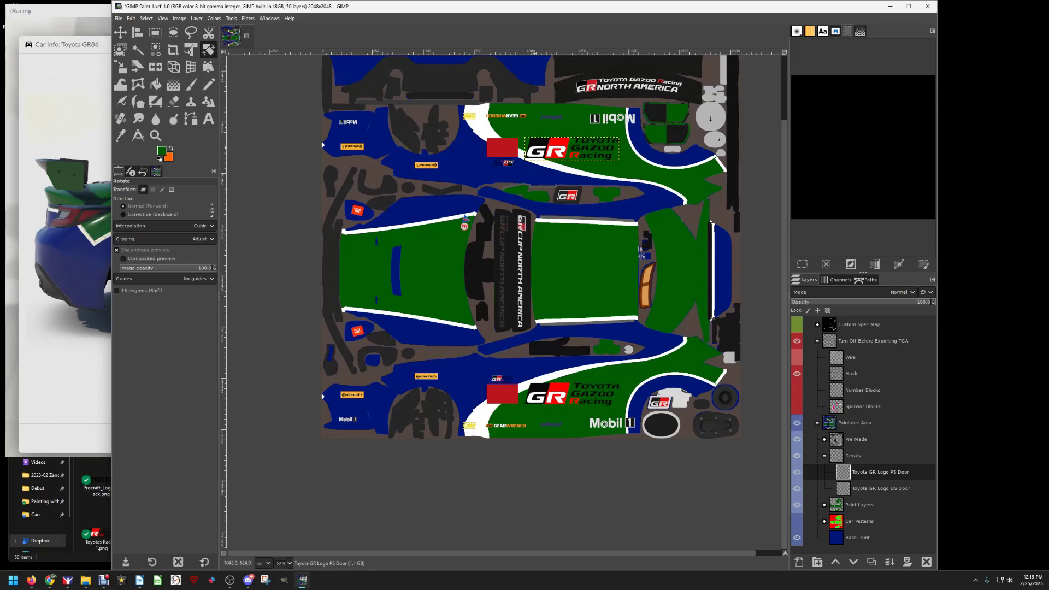
{"action": "left_click_drag", "start_coordinate": [536, 147], "coordinate": [581, 182]}
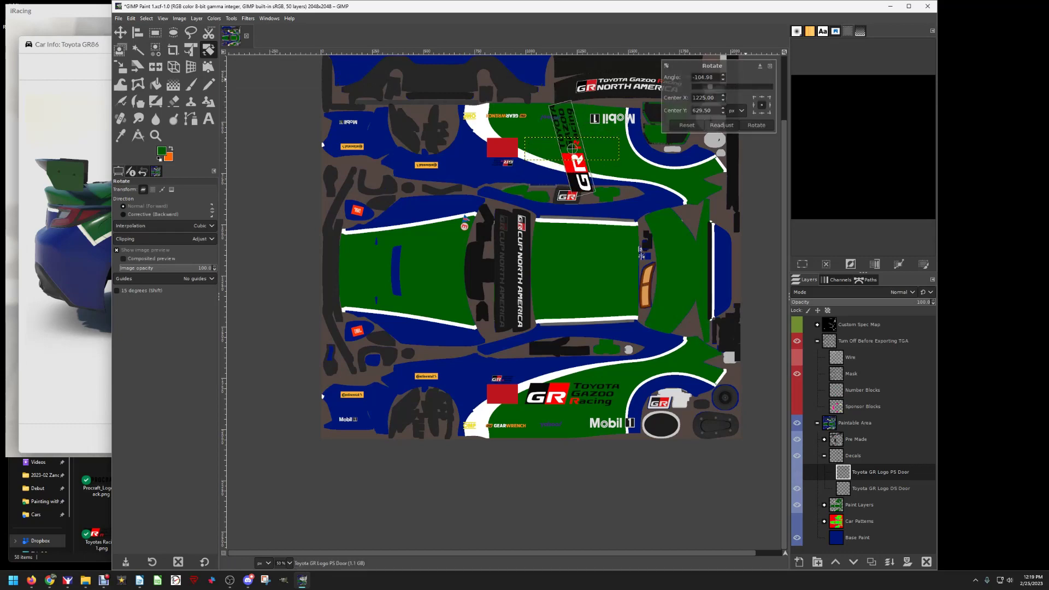
{"action": "double_click", "coordinate": [699, 77]}
{"action": "triple_click", "coordinate": [702, 77]}
{"action": "type", "text": "180"}
{"action": "key", "text": "Return"}
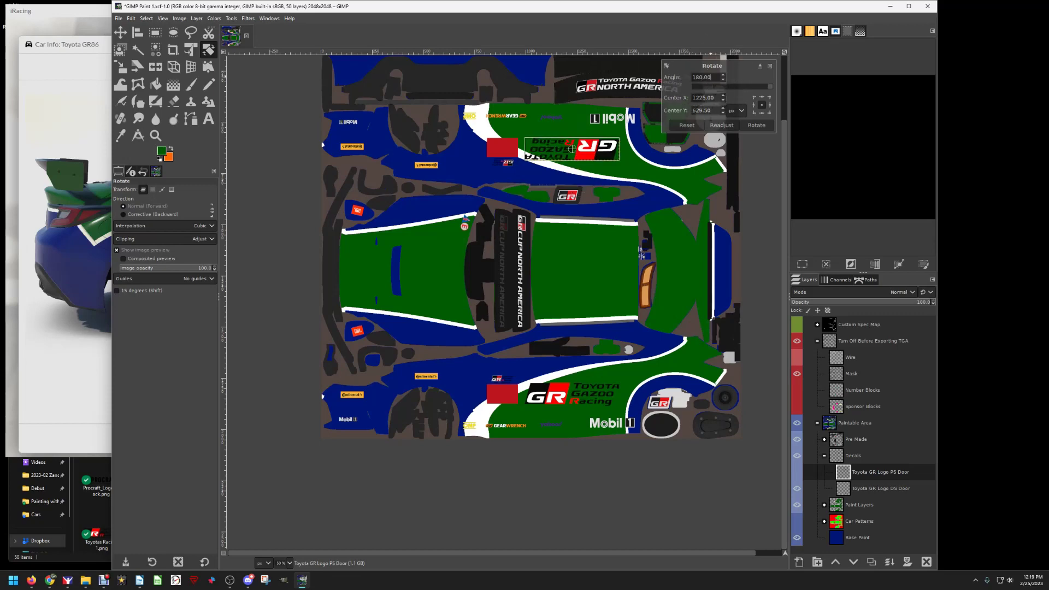
{"action": "key", "text": "Return"}
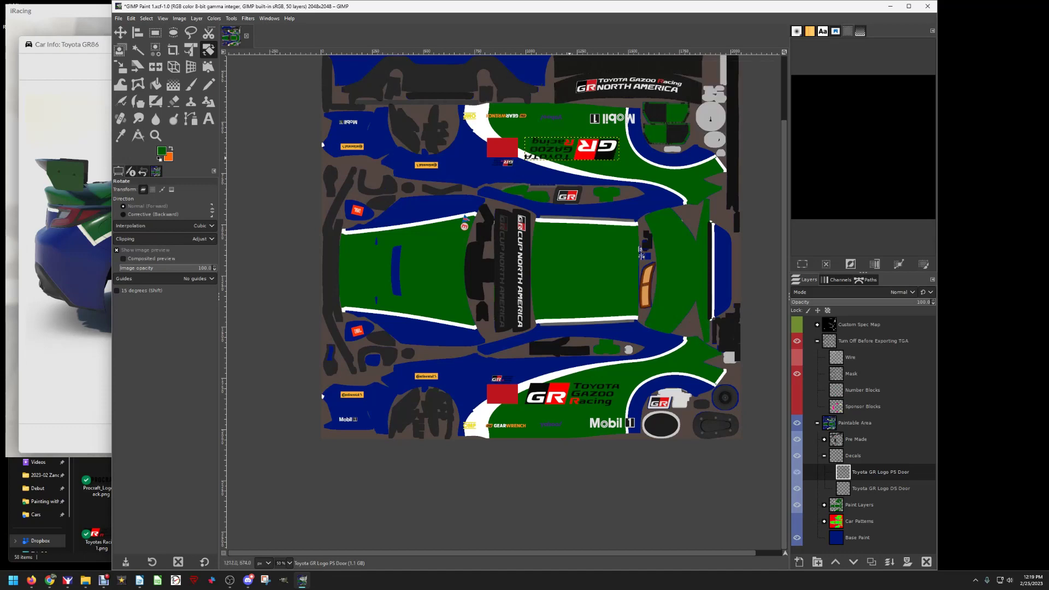
- Export the livery to its existing TGA file, inspect the passenger-side door on the iRacing car model, and return to GIMP
{"action": "left_click", "coordinate": [118, 18]}
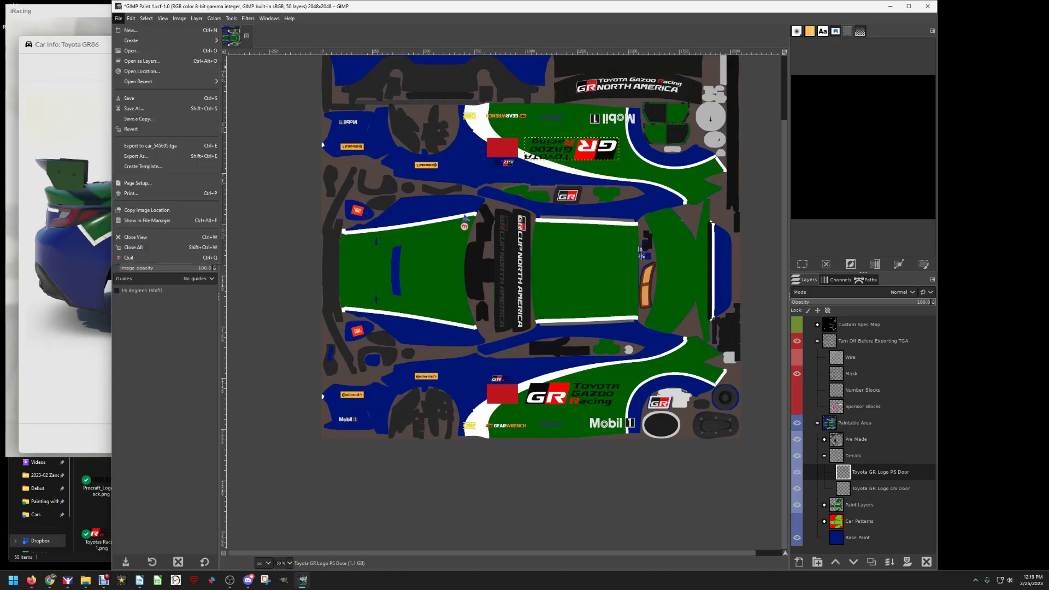
{"action": "key", "text": "Escape"}
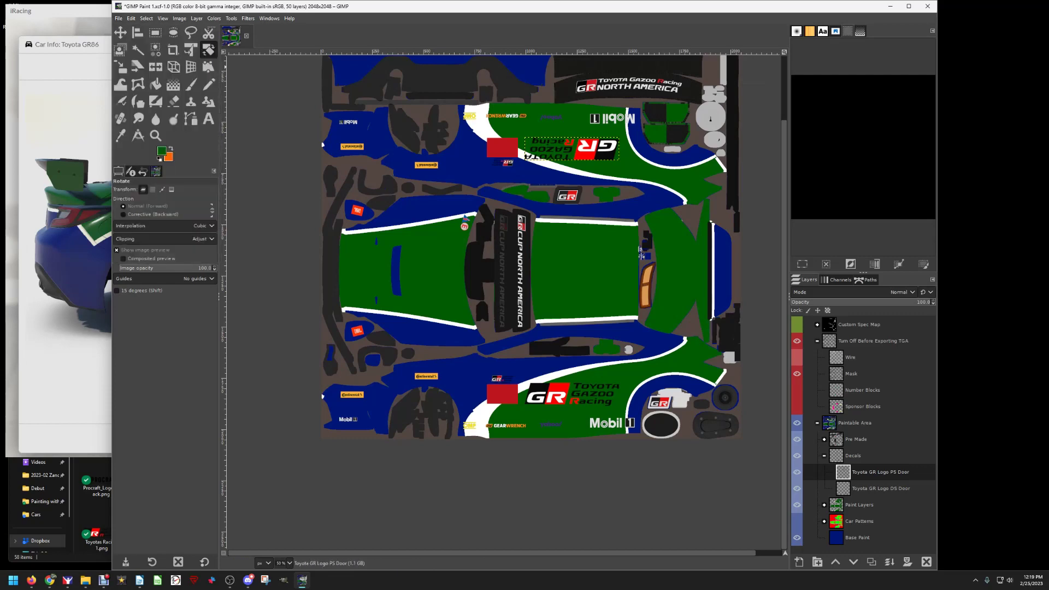
{"action": "key", "text": "ctrl+e"}
{"action": "key", "text": "alt+Tab"}
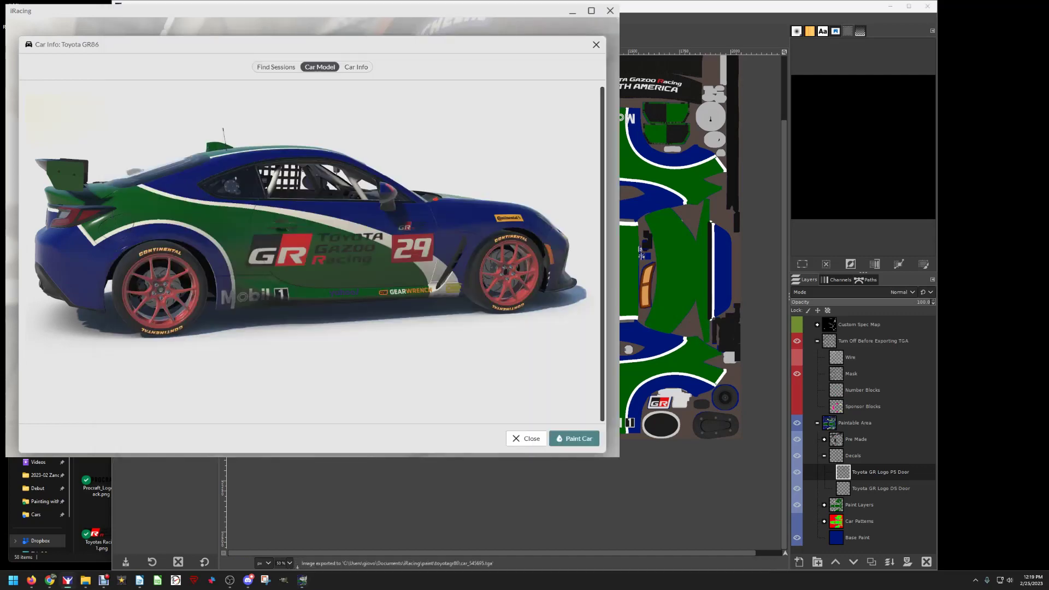
{"action": "left_click_drag", "start_coordinate": [306, 257], "coordinate": [585, 257]}
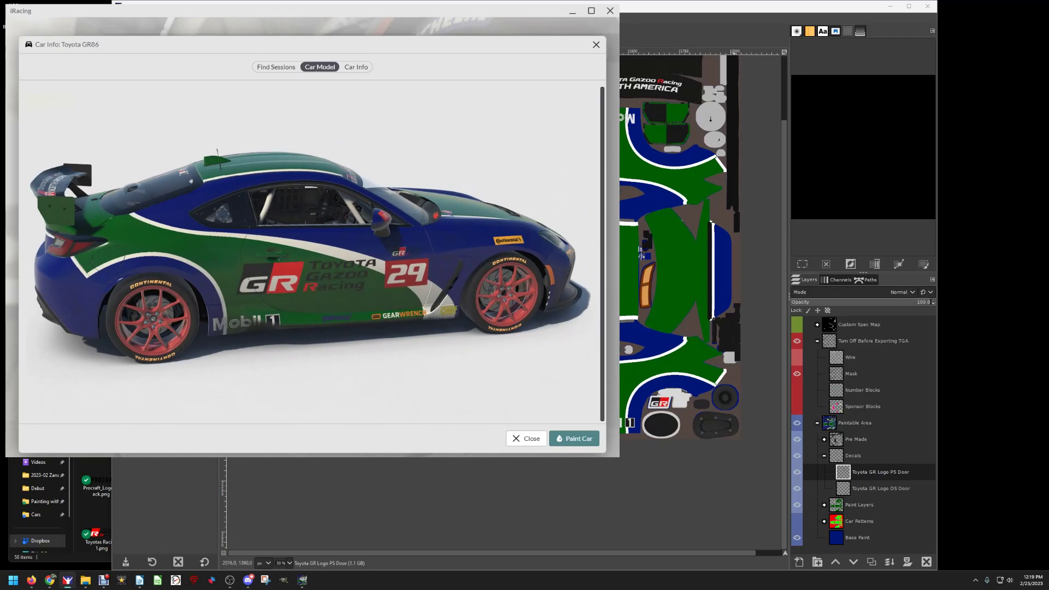
{"action": "key", "text": "alt+Tab"}
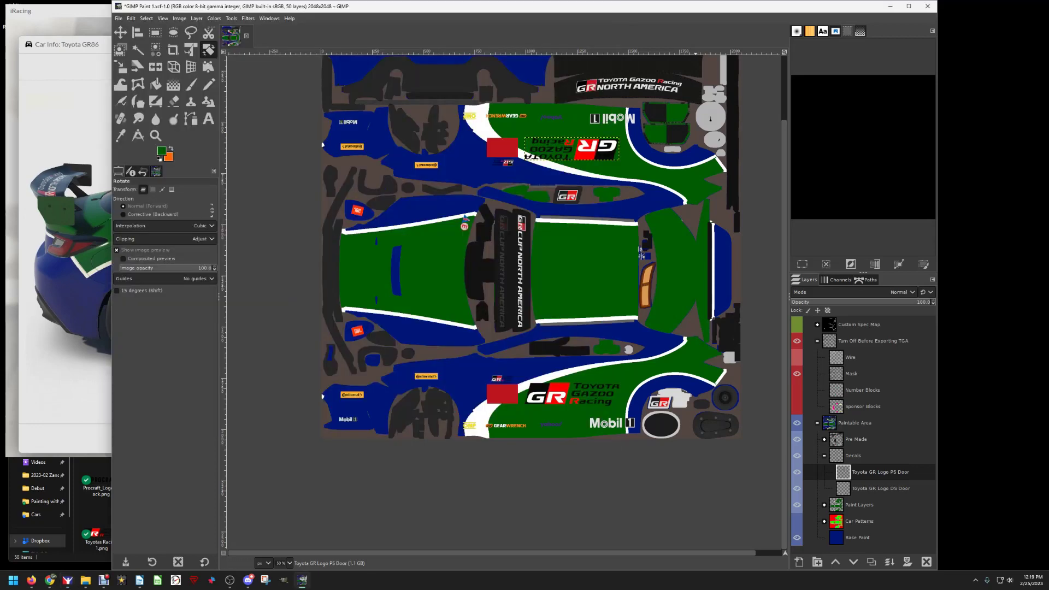
- Open Toyota GR Cup.jpg from the iRacing Logos/Cars folder as a new layer in the Decals group
{"action": "left_click", "coordinate": [118, 19]}
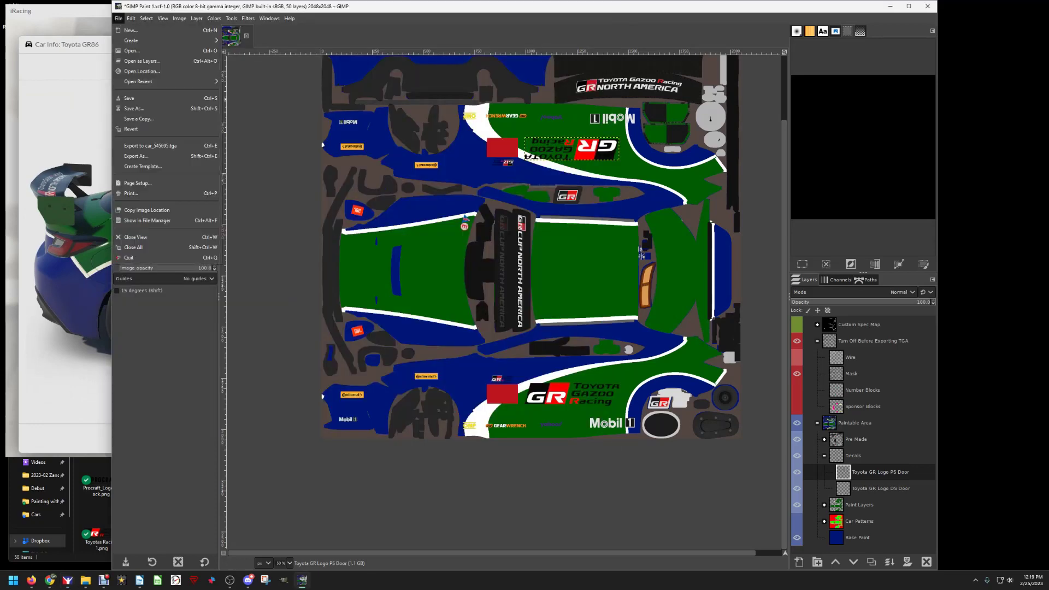
{"action": "left_click", "coordinate": [138, 60]}
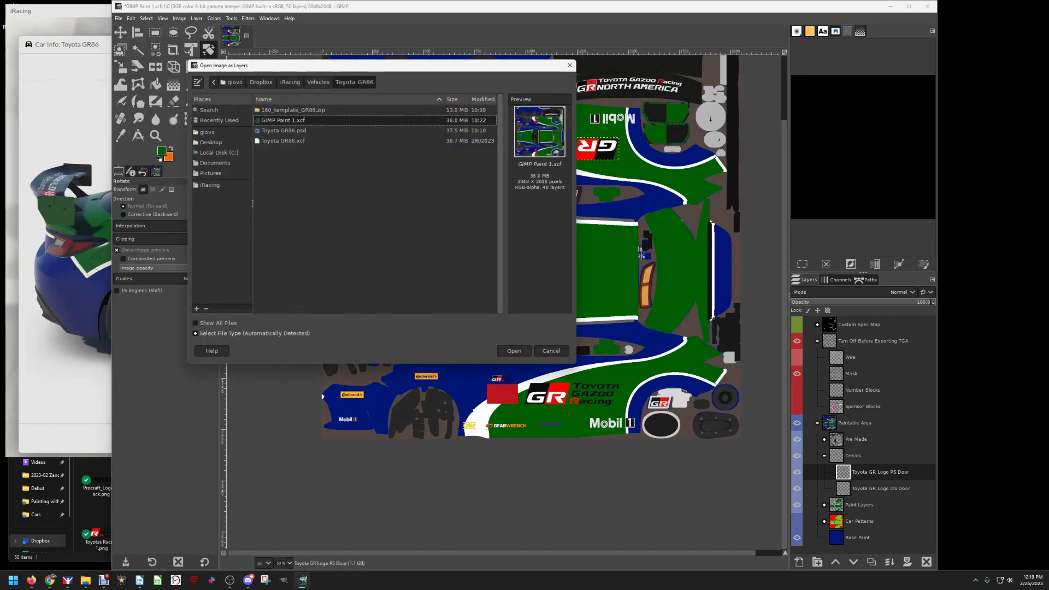
{"action": "key", "text": "alt+Up"}
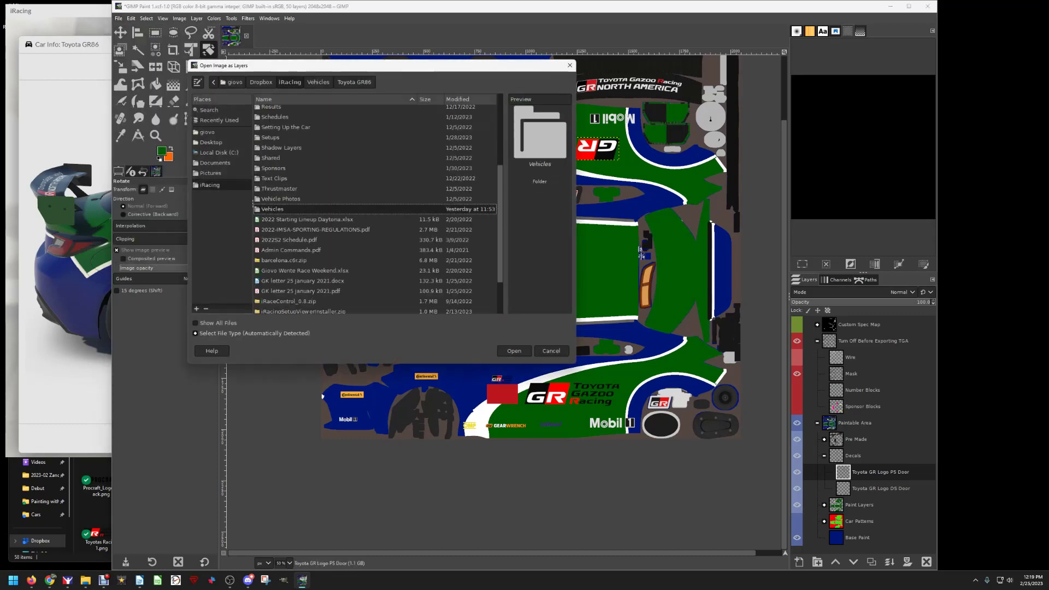
{"action": "type", "text": "logos"}
{"action": "key", "text": "Return"}
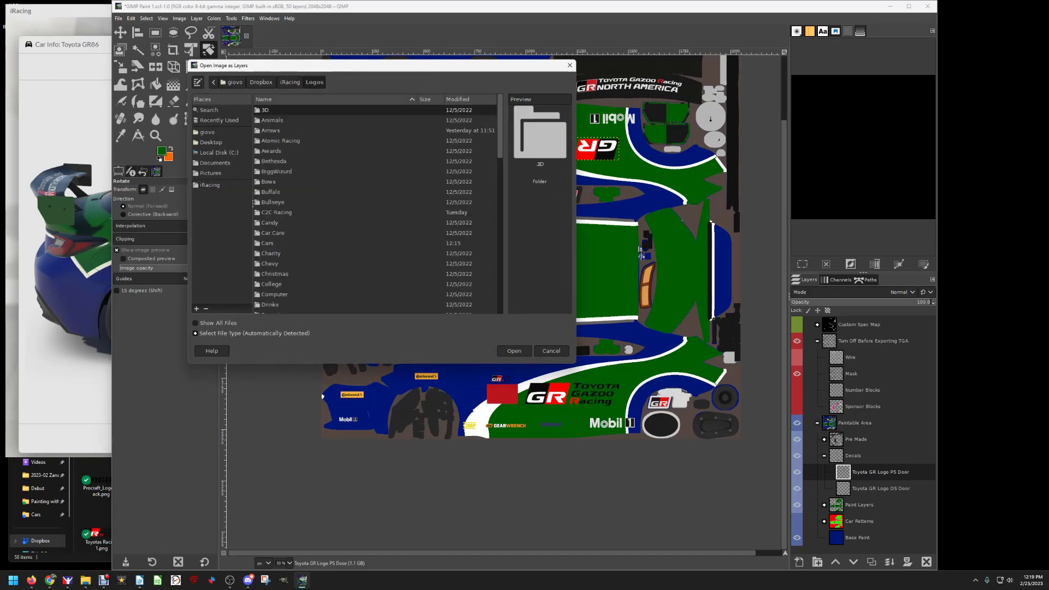
{"action": "type", "text": "cars"}
{"action": "key", "text": "Return"}
{"action": "scroll", "coordinate": [375, 208], "scroll_direction": "down", "scroll_amount": 10}
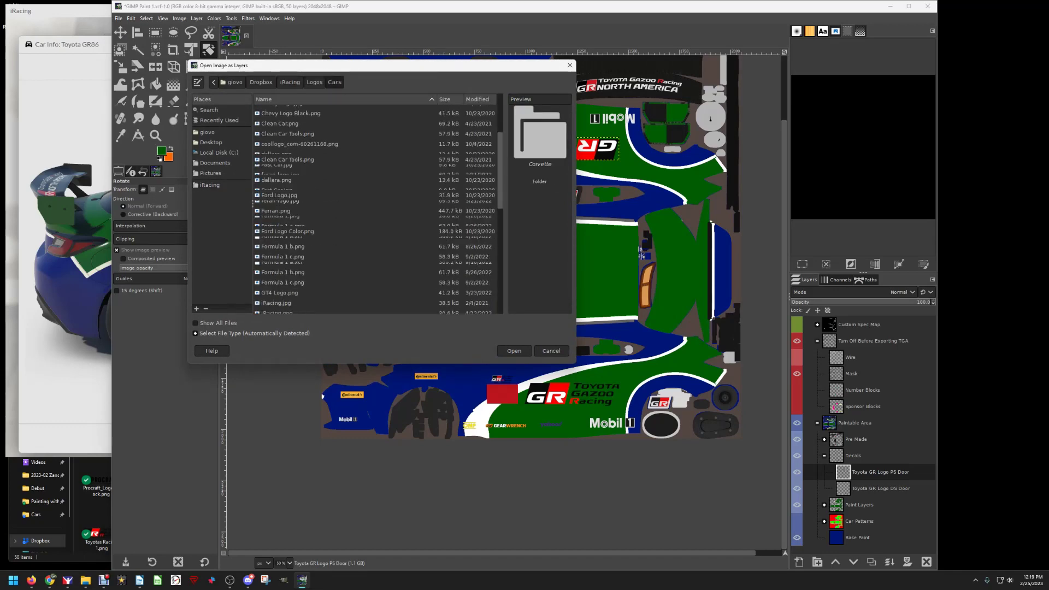
{"action": "scroll", "coordinate": [375, 210], "scroll_direction": "down", "scroll_amount": 2}
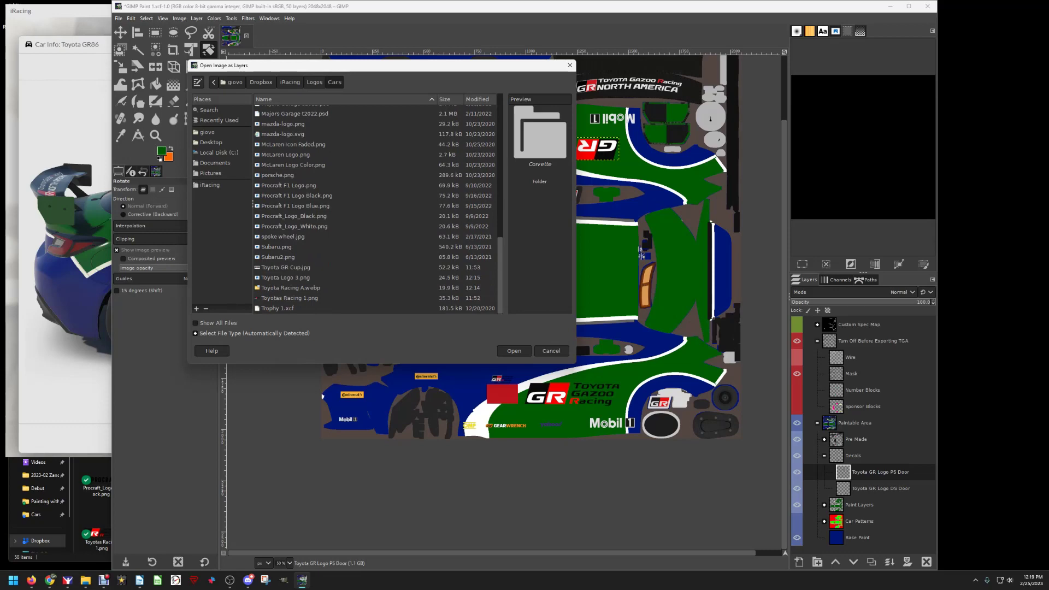
{"action": "left_click", "coordinate": [285, 267]}
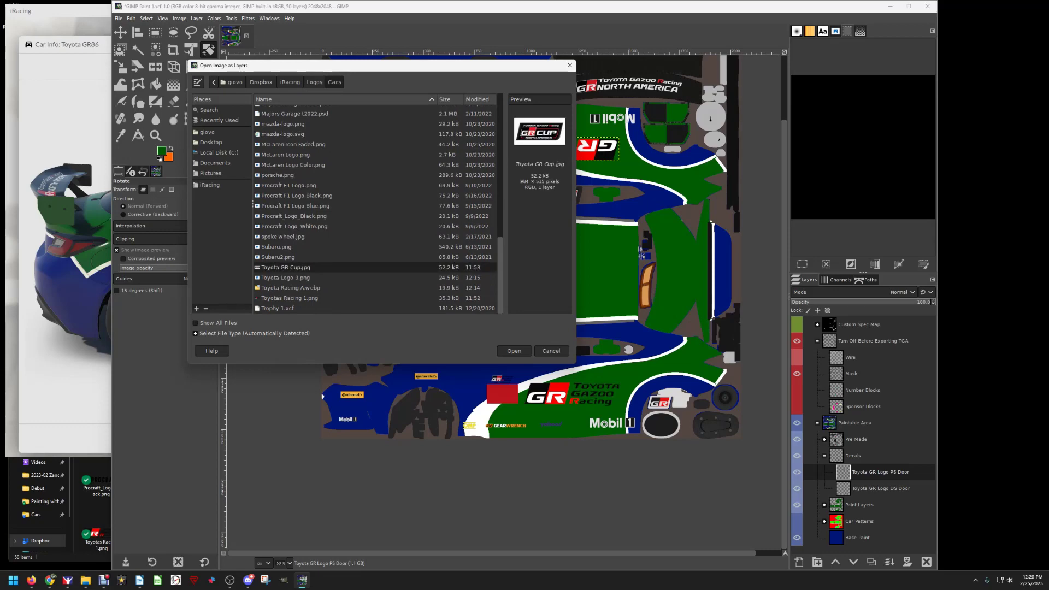
{"action": "key", "text": "Return"}
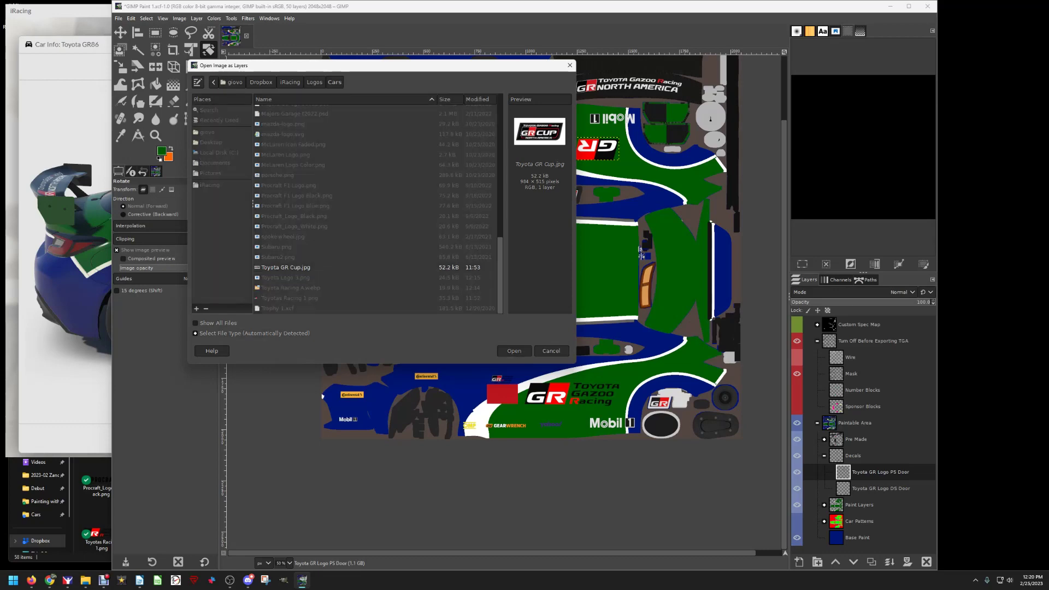
{"action": "left_click", "coordinate": [240, 221]}
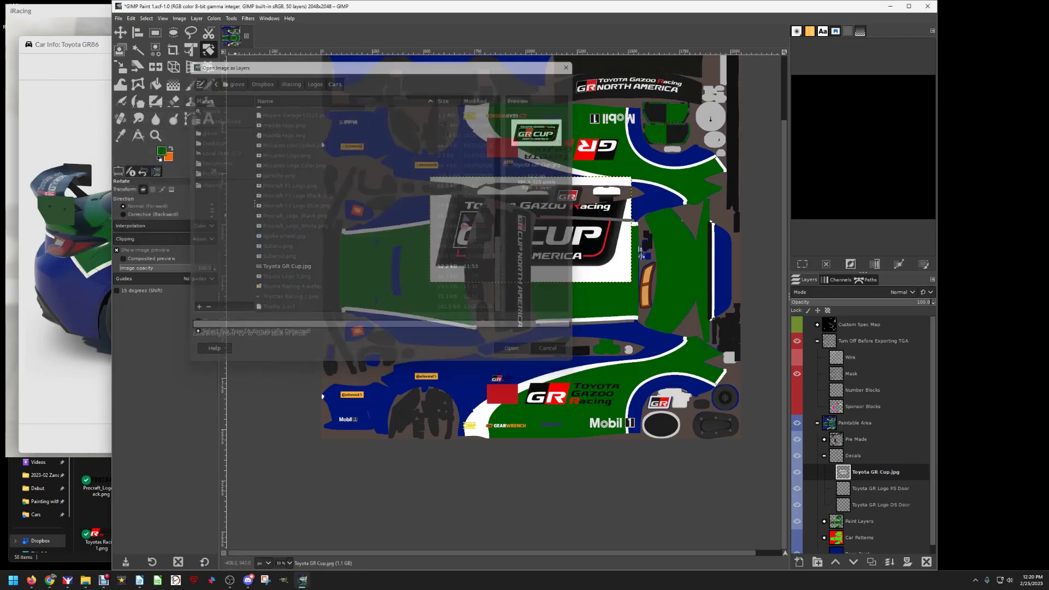
- Center the Toyota GR Cup.jpg layer vertically over the car's windshield and roof area, and delete the layer
{"action": "left_click", "coordinate": [120, 32]}
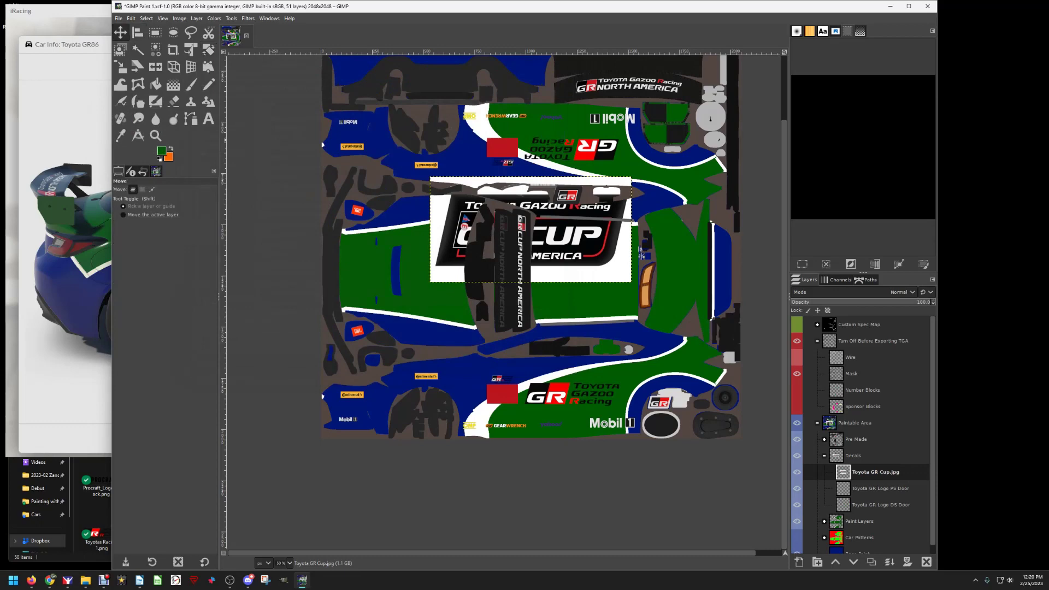
{"action": "left_click_drag", "start_coordinate": [538, 229], "coordinate": [554, 267]}
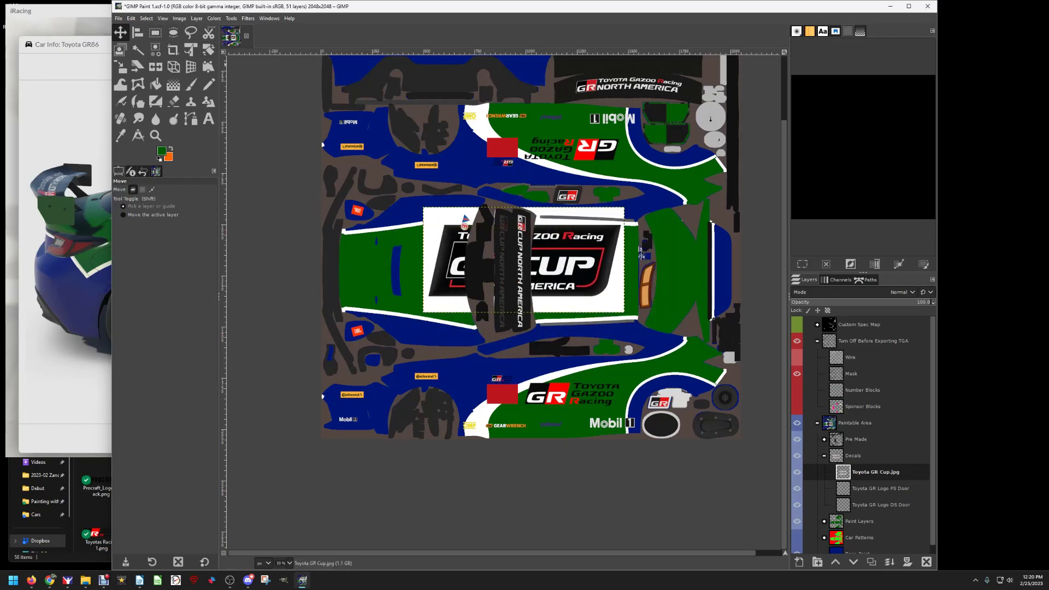
{"action": "key", "text": "alt+e"}
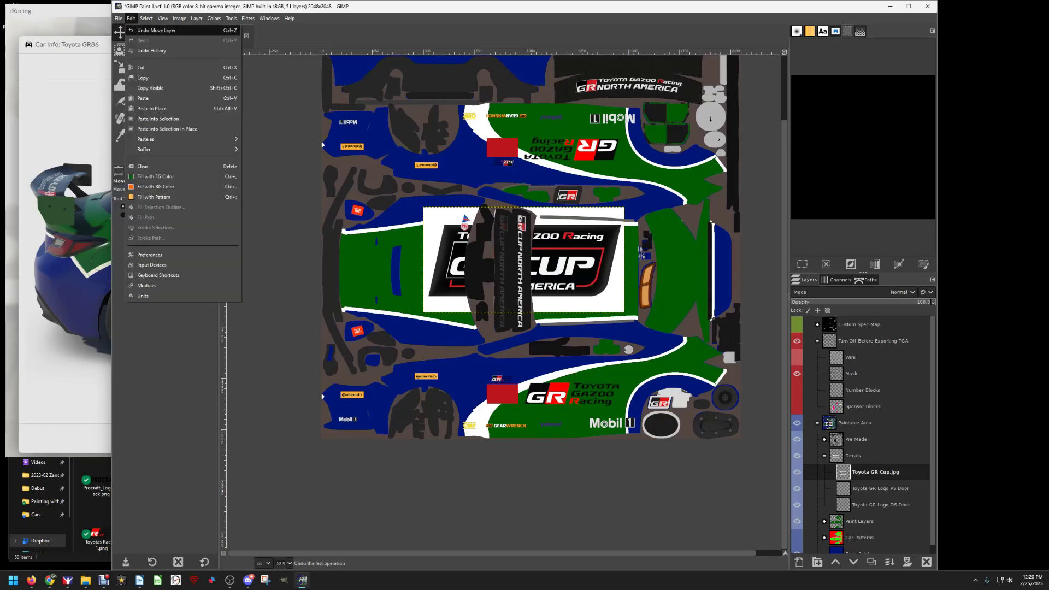
{"action": "key", "text": "Escape"}
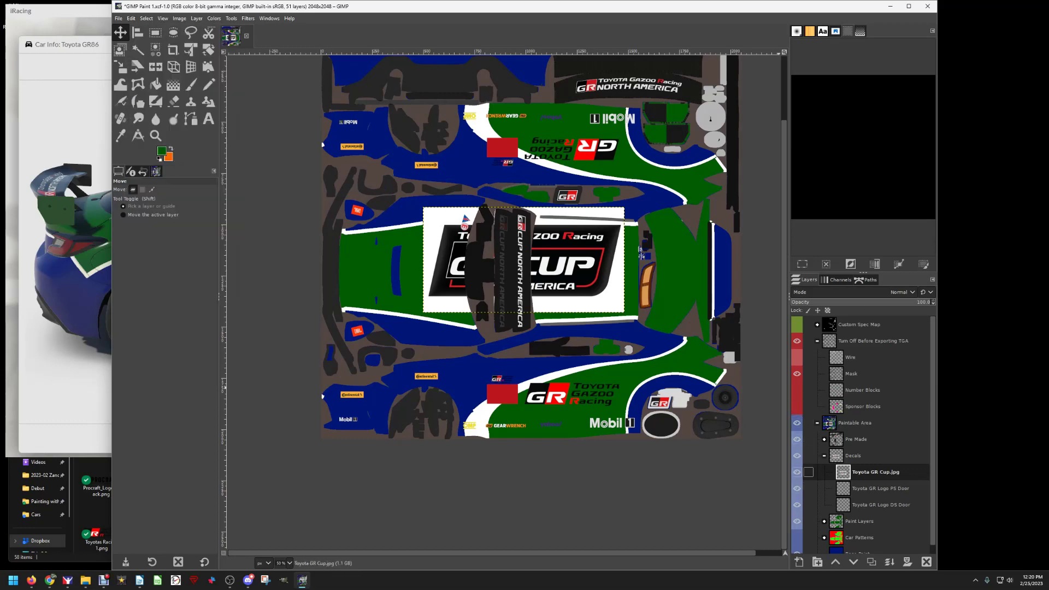
{"action": "double_click", "coordinate": [875, 472]}
{"action": "left_click", "coordinate": [926, 562]}
{"action": "left_click", "coordinate": [926, 562]}
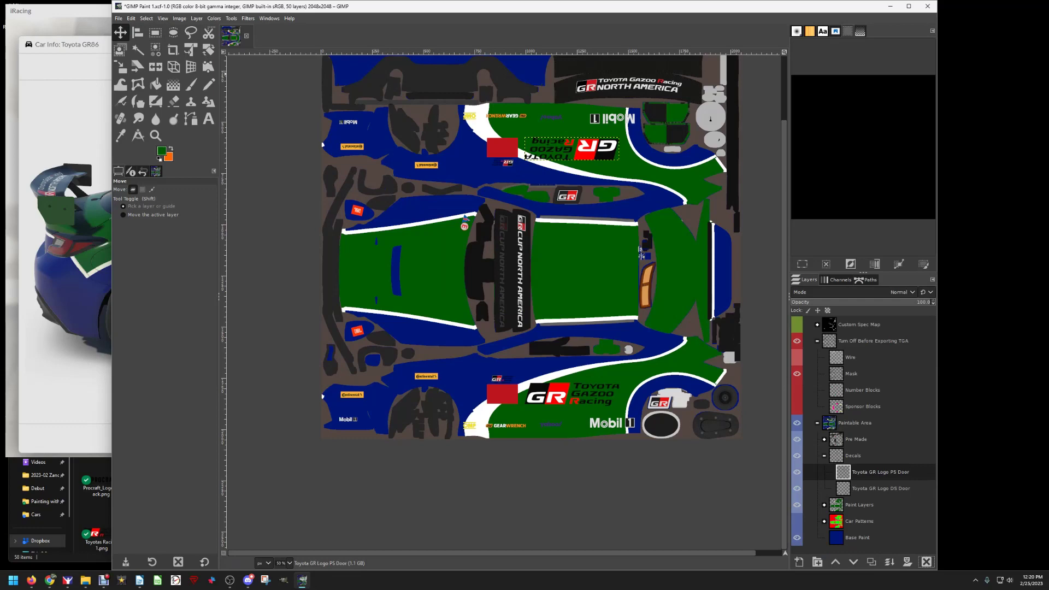
- Open Toyota GR Cup.jpg from the iRacing Logos/Cars folder as a separate image
{"action": "left_click", "coordinate": [118, 18]}
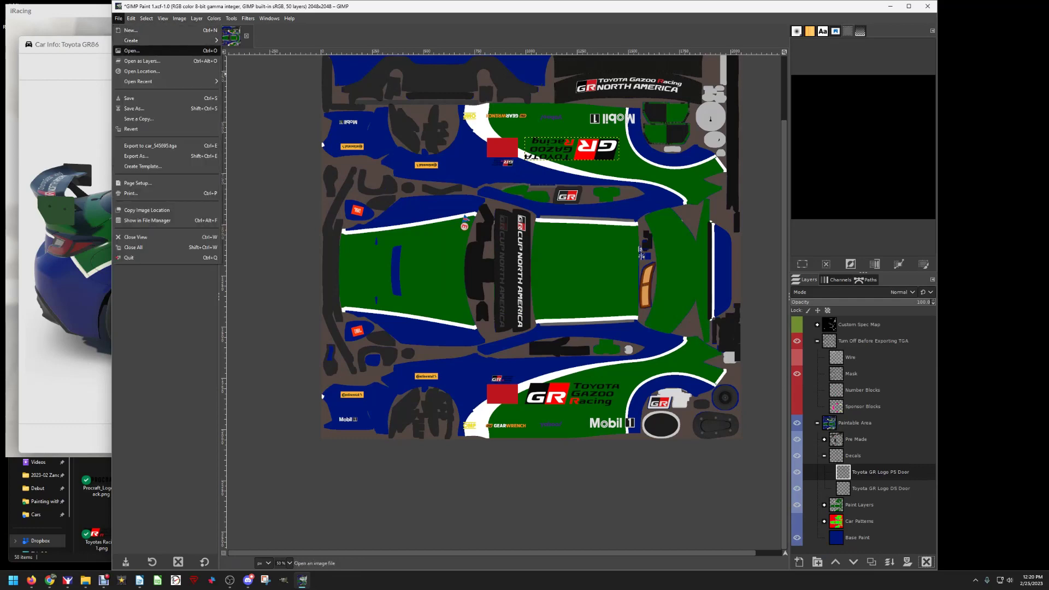
{"action": "left_click", "coordinate": [132, 51]}
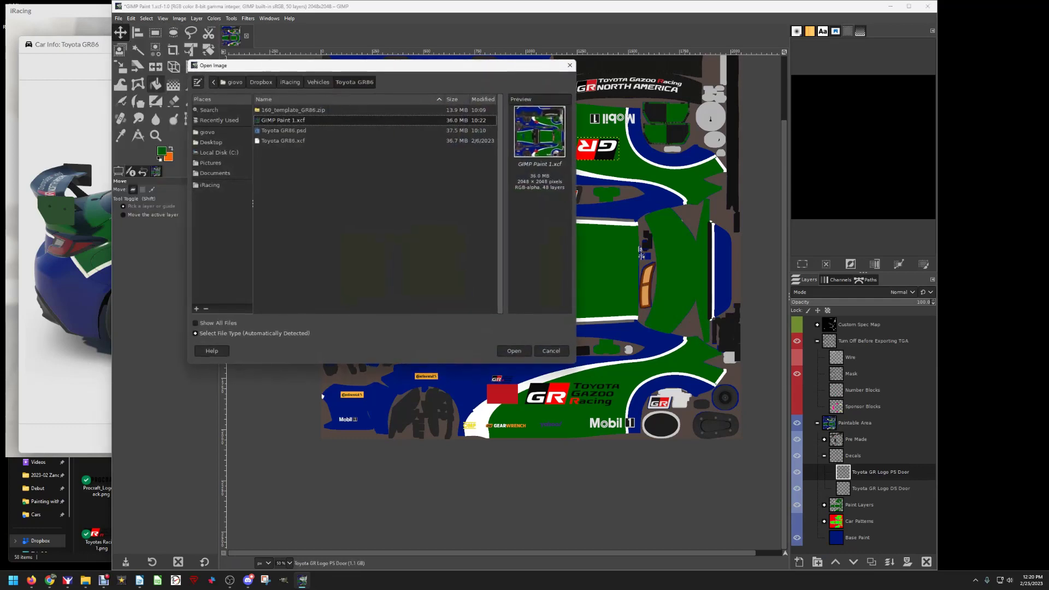
{"action": "left_click", "coordinate": [290, 82]}
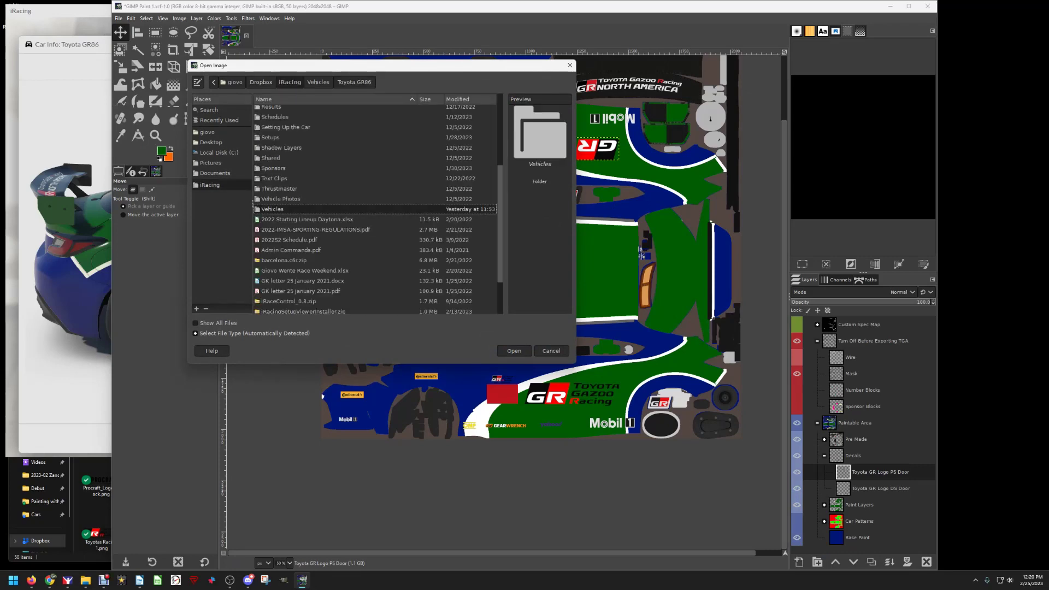
{"action": "scroll", "coordinate": [375, 208], "scroll_direction": "up", "scroll_amount": 5}
{"action": "double_click", "coordinate": [269, 172]}
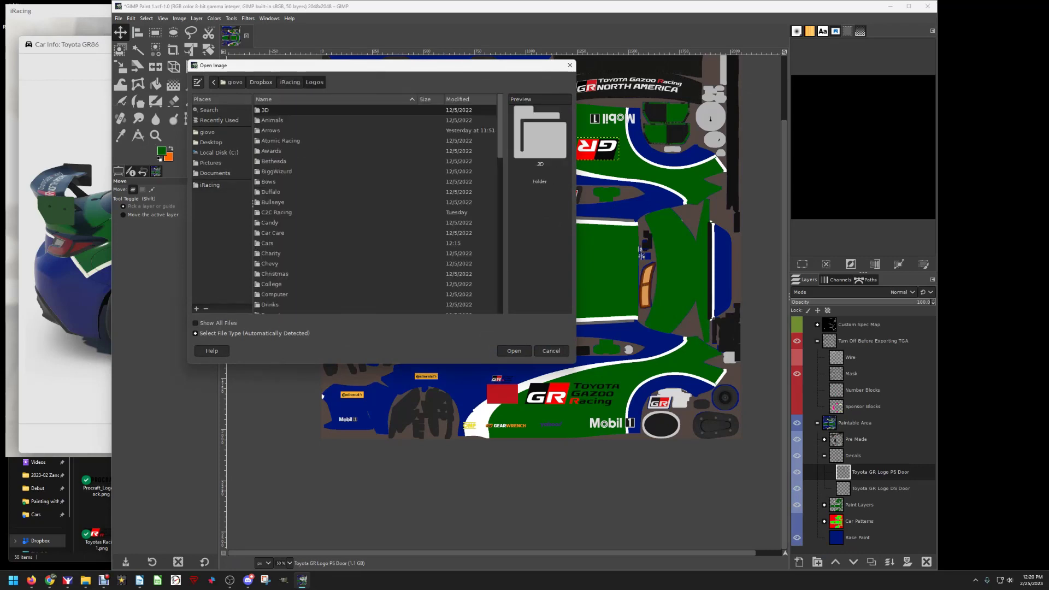
{"action": "scroll", "coordinate": [374, 208], "scroll_direction": "down", "scroll_amount": 2}
{"action": "double_click", "coordinate": [267, 166]}
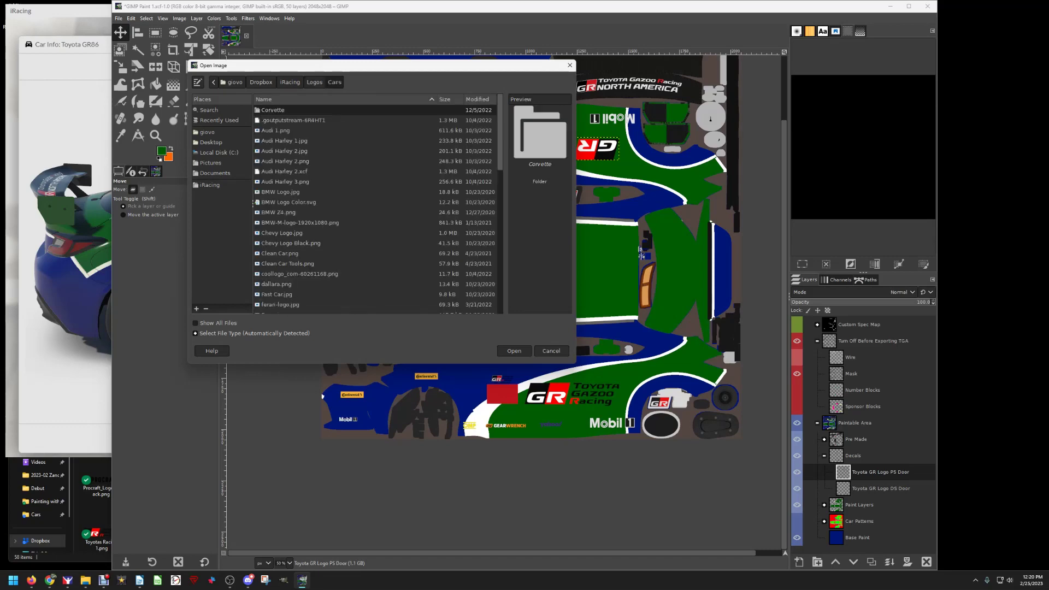
{"action": "scroll", "coordinate": [375, 207], "scroll_direction": "down", "scroll_amount": 10}
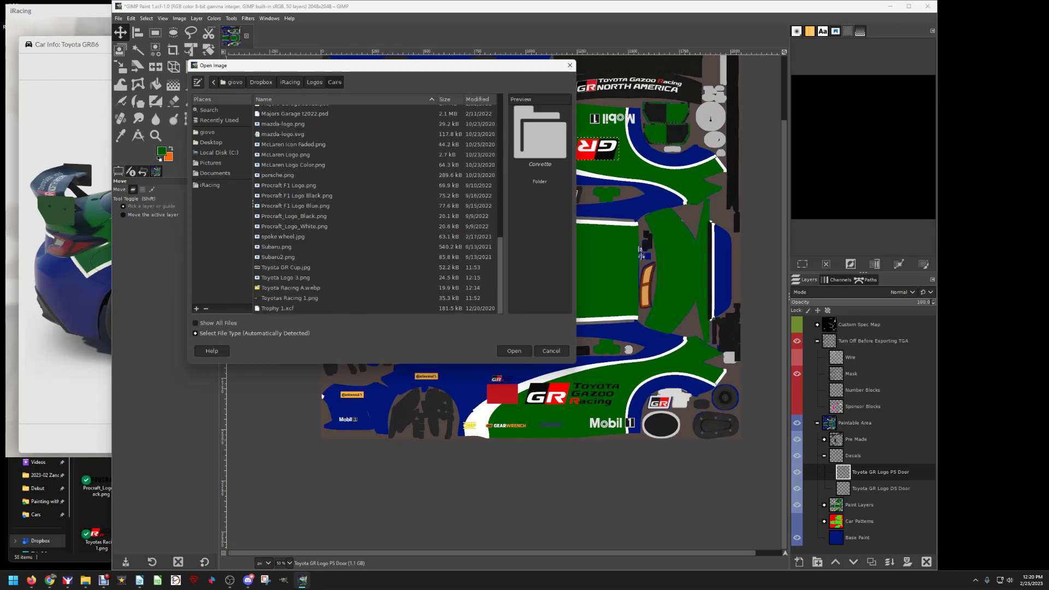
{"action": "double_click", "coordinate": [286, 267]}
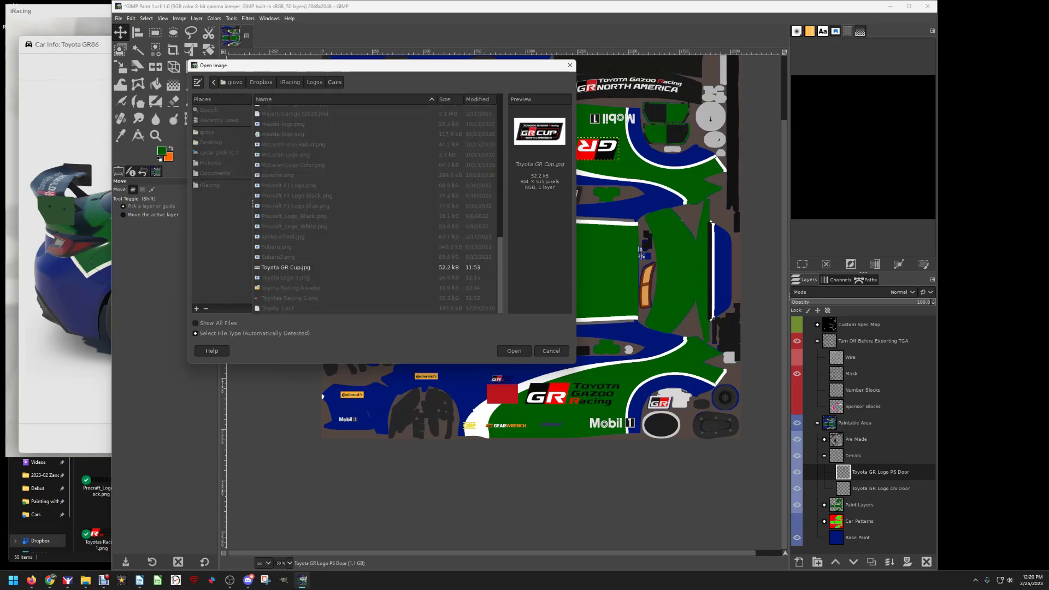
- Add an alpha channel to the Toyota GR Cup.jpg layer
{"action": "left_click", "coordinate": [260, 242]}
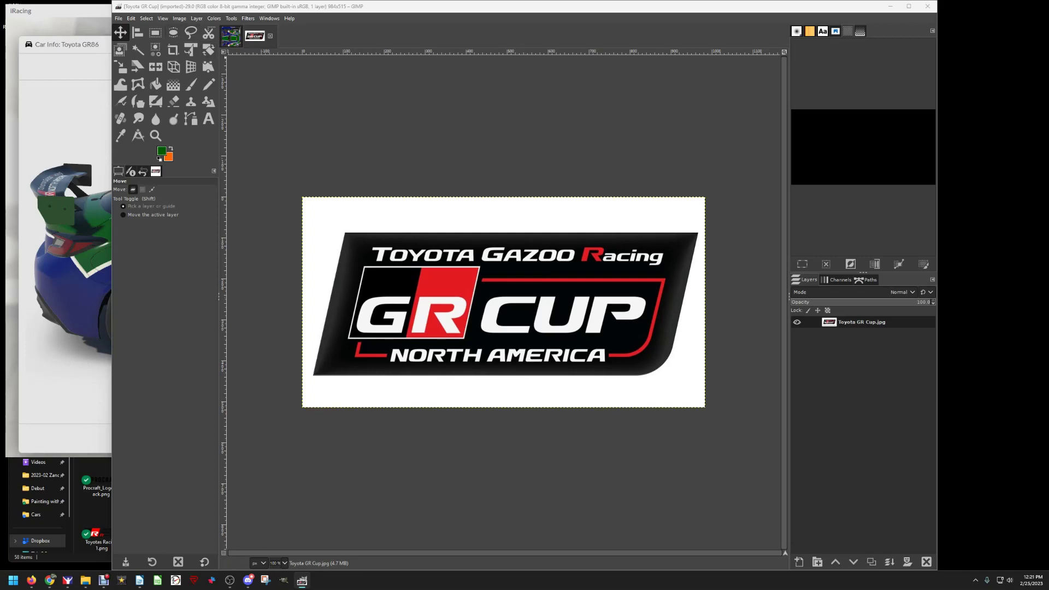
{"action": "key", "text": "alt+l"}
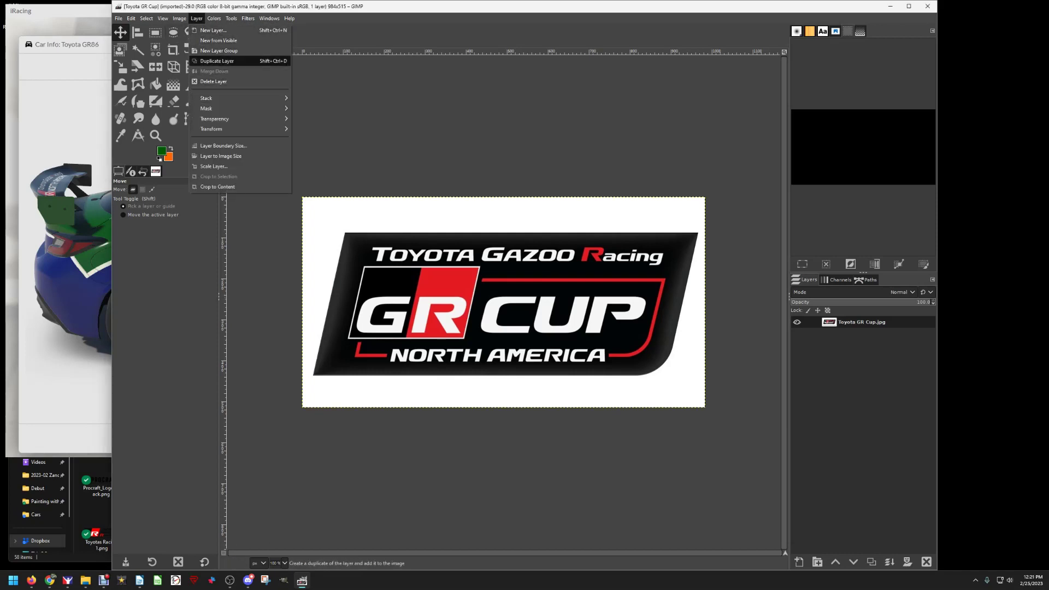
{"action": "mouse_move", "coordinate": [263, 118]}
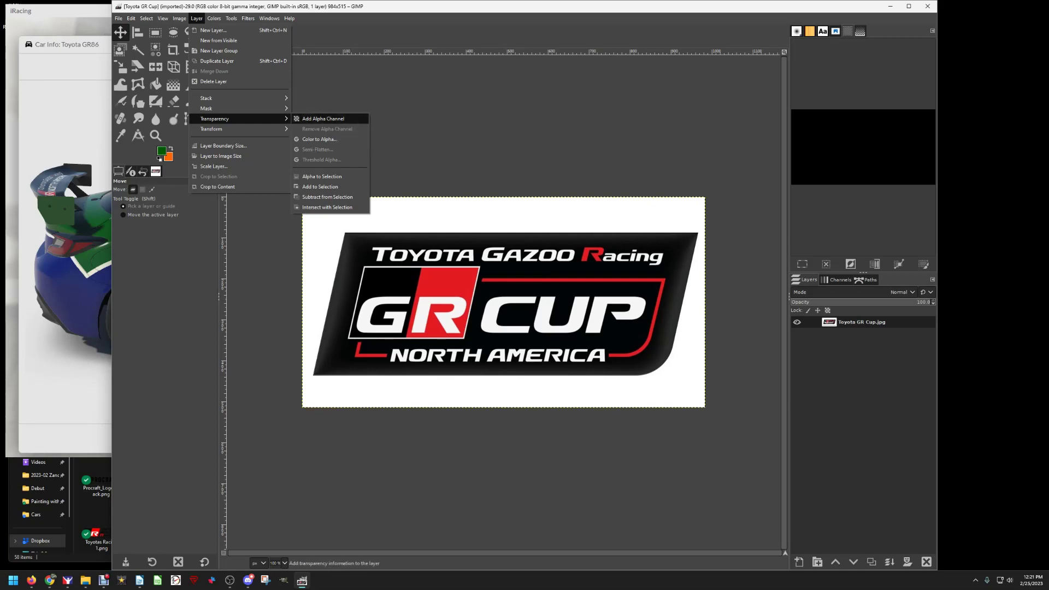
{"action": "left_click", "coordinate": [323, 118]}
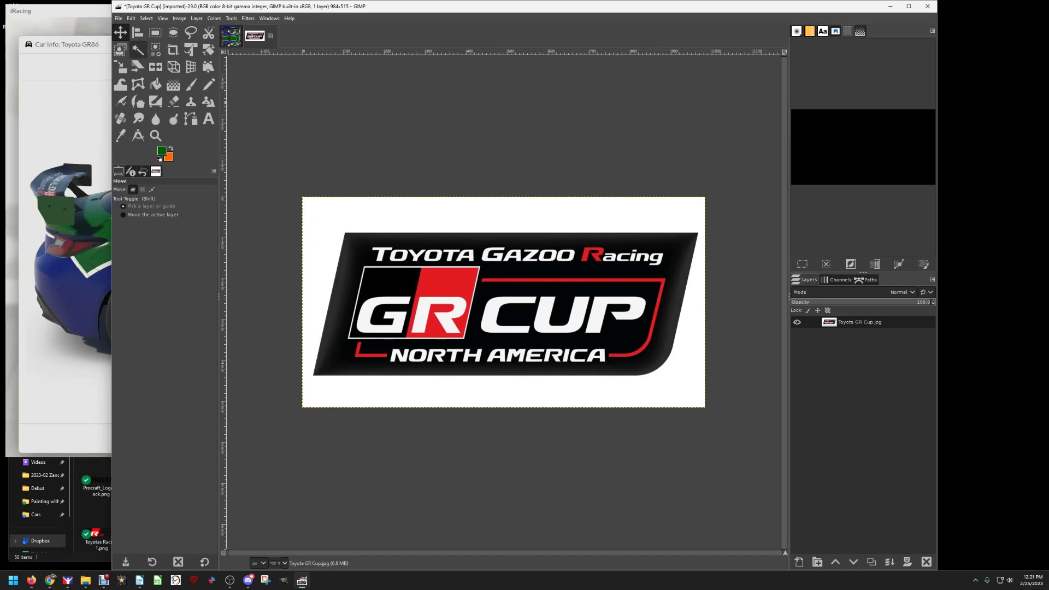
- Try clearing a rectangular selection of about 227 x 53 px in the white area above the logo, and undo the clearing
{"action": "left_click", "coordinate": [155, 32]}
{"action": "left_click_drag", "start_coordinate": [397, 203], "coordinate": [490, 224]}
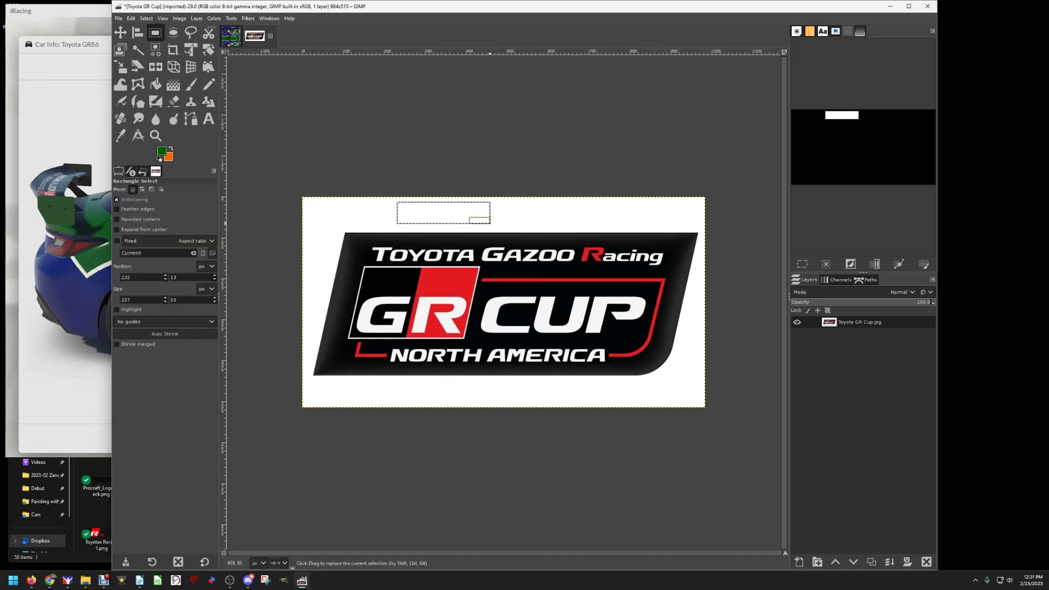
{"action": "left_click", "coordinate": [131, 18]}
{"action": "left_click", "coordinate": [159, 119]}
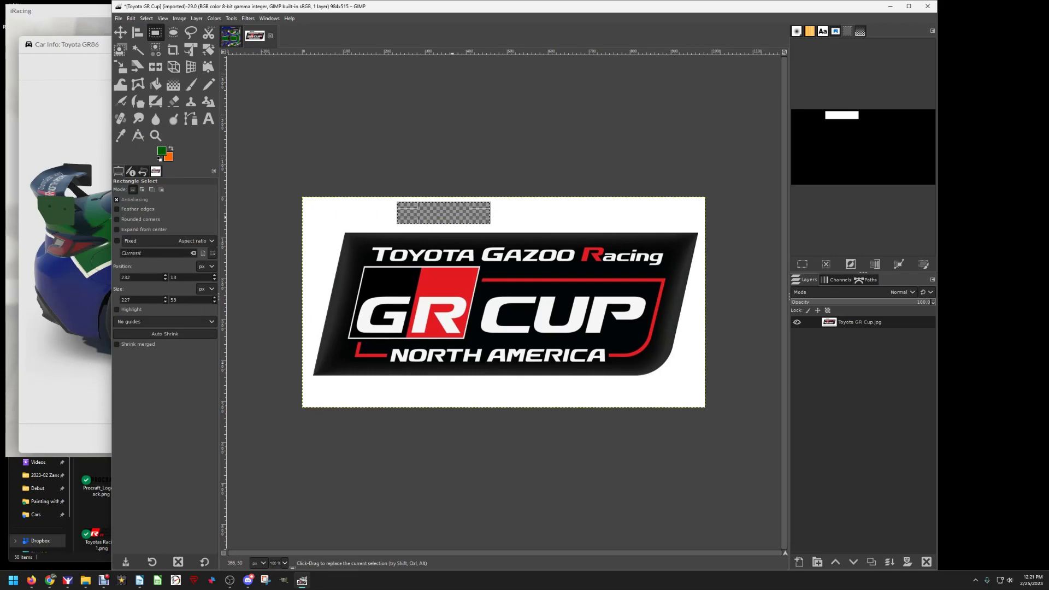
{"action": "left_click", "coordinate": [131, 18]}
{"action": "left_click", "coordinate": [149, 30]}
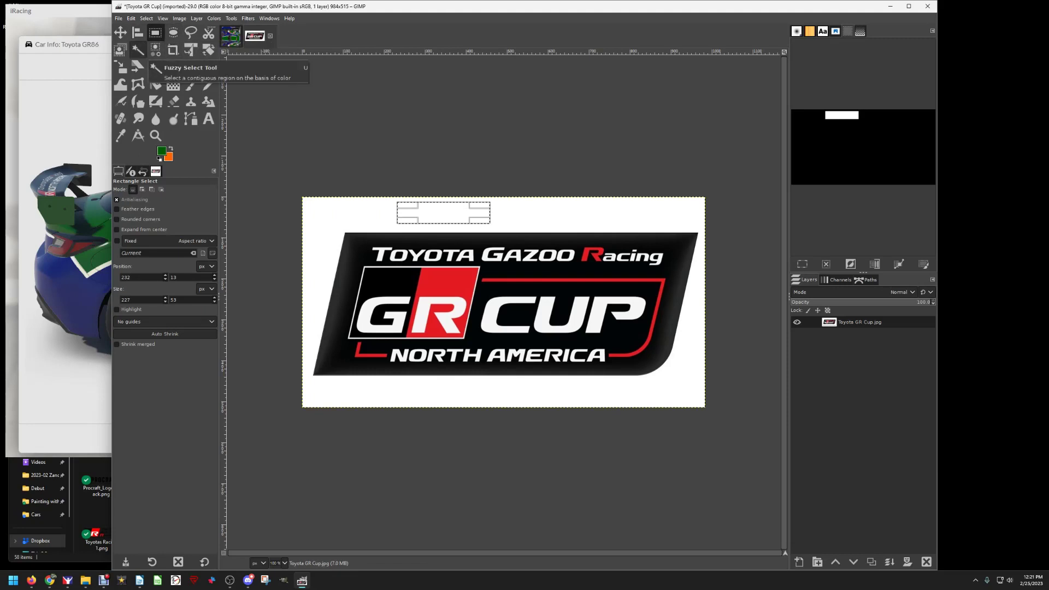
- Drop the rectangular selection, try selecting all white areas of the image with Select by Color, and deselect them
{"action": "left_click", "coordinate": [156, 50]}
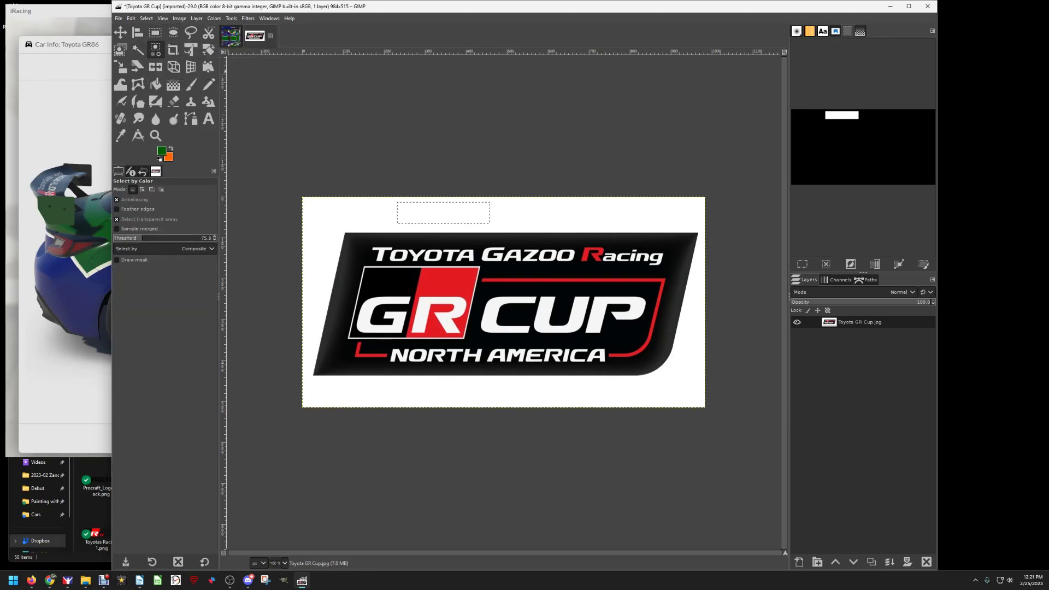
{"action": "left_click", "coordinate": [146, 18]}
{"action": "left_click", "coordinate": [158, 40]}
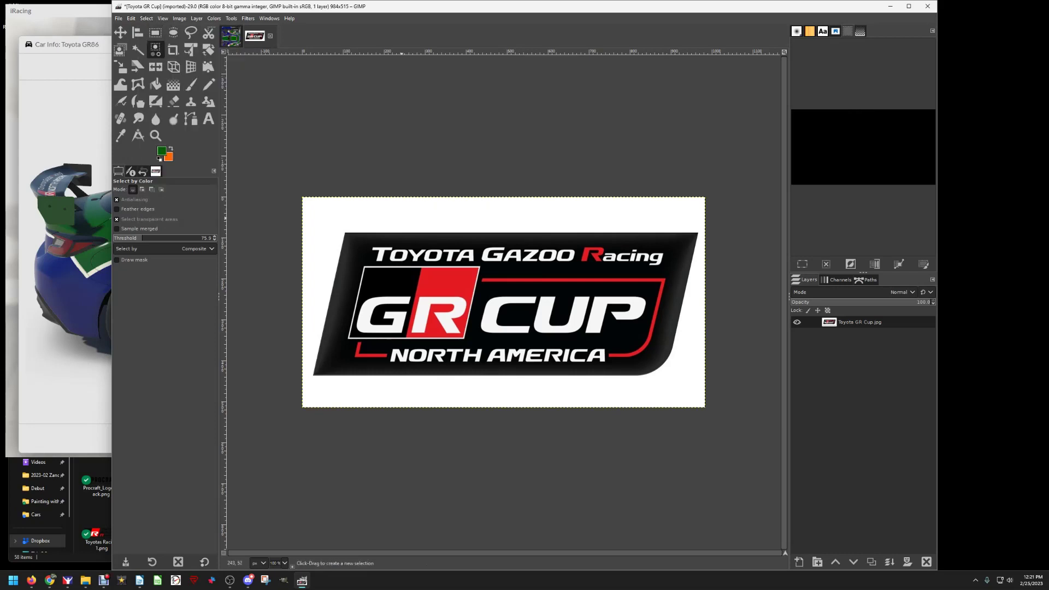
{"action": "left_click", "coordinate": [437, 240]}
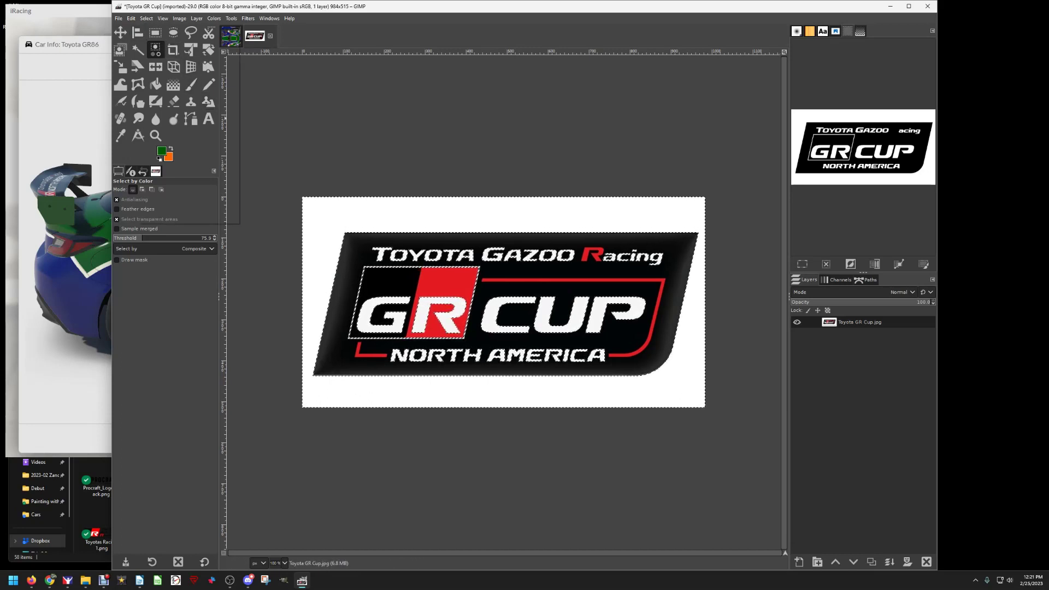
{"action": "left_click", "coordinate": [147, 18]}
{"action": "left_click", "coordinate": [159, 41]}
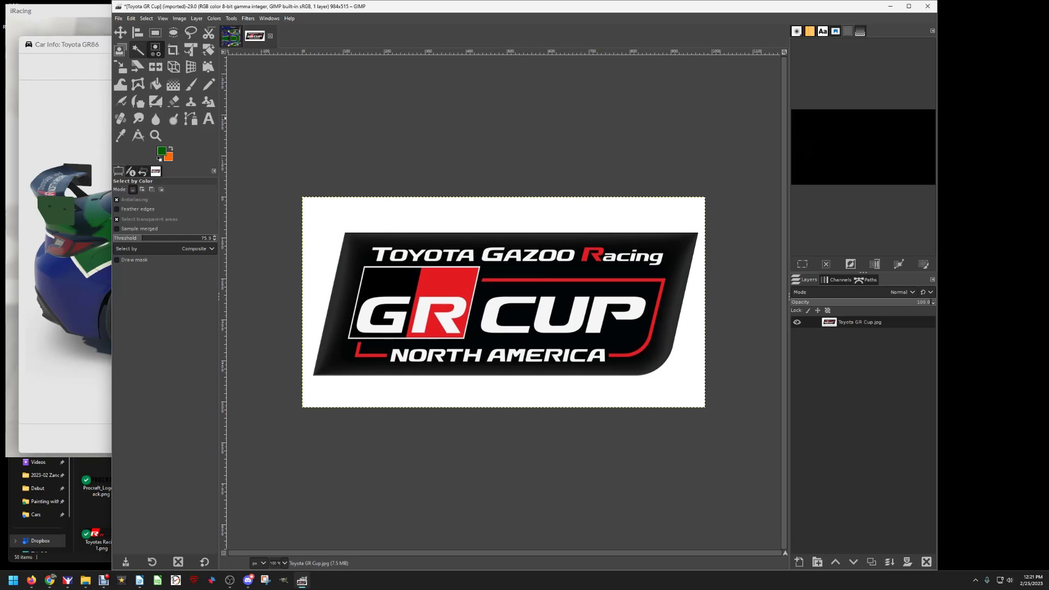
- Try the Fuzzy Select tool on the white letter G of the GR emblem, and deselect it
{"action": "left_click", "coordinate": [138, 49]}
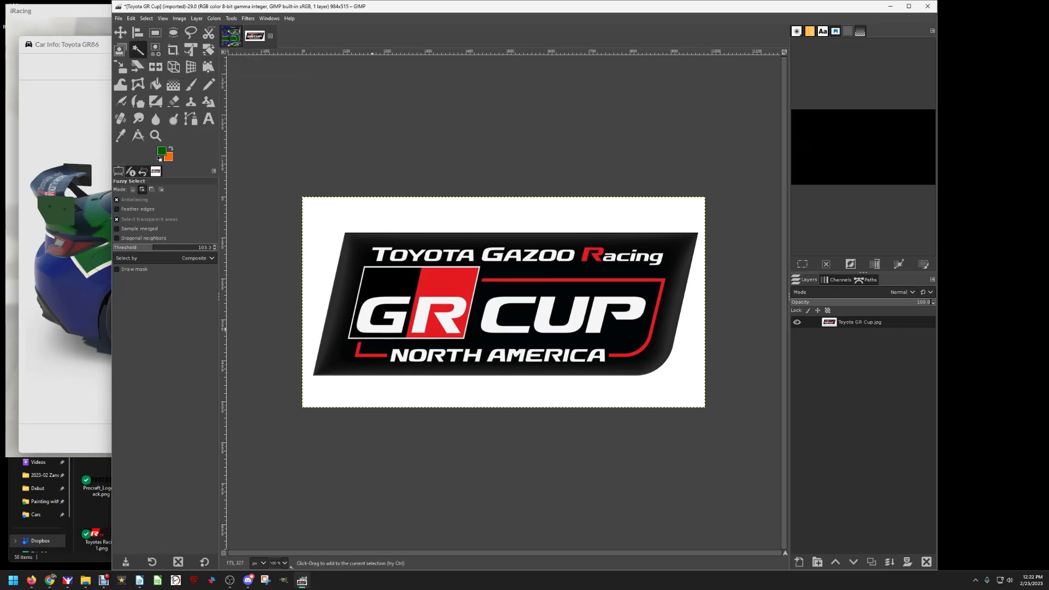
{"action": "left_click", "coordinate": [368, 314]}
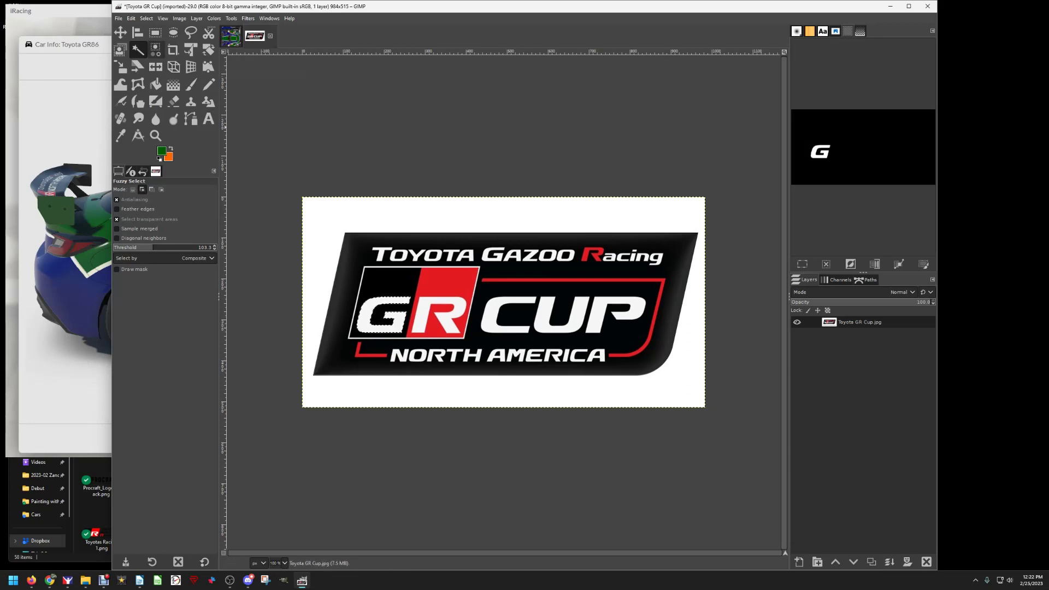
{"action": "left_click", "coordinate": [146, 18]}
{"action": "left_click", "coordinate": [158, 41]}
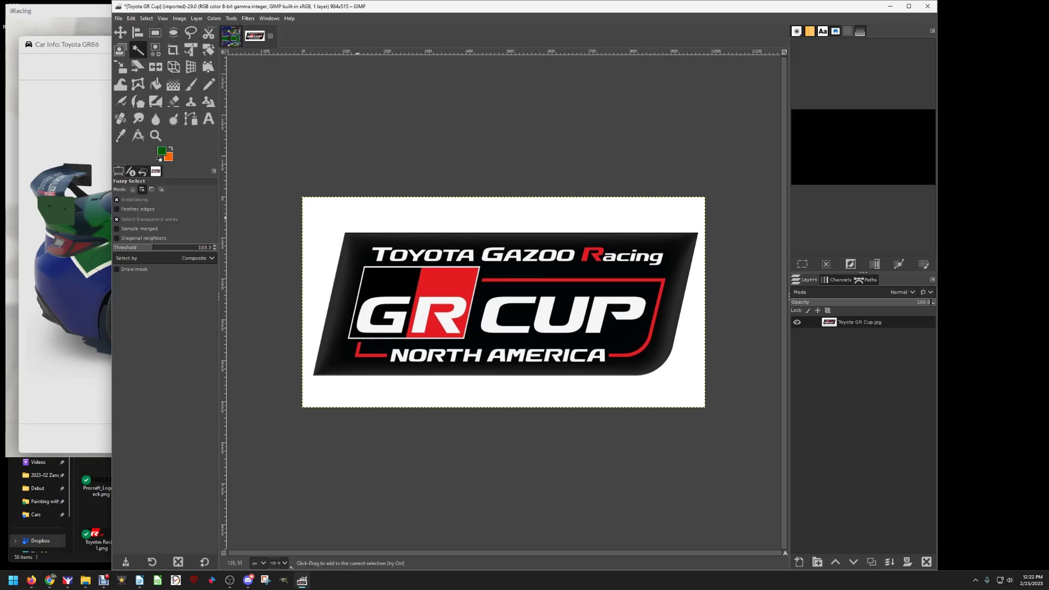
- Fuzzy-select the white background around the logo, clear it to transparency, and remove the selection
{"action": "left_click", "coordinate": [375, 225]}
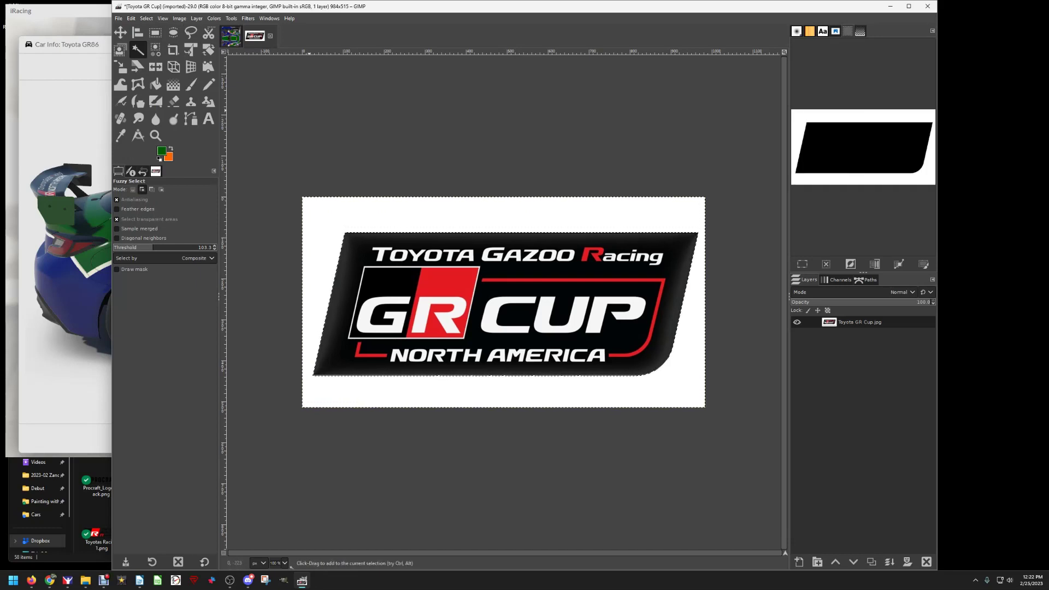
{"action": "left_click", "coordinate": [131, 18]}
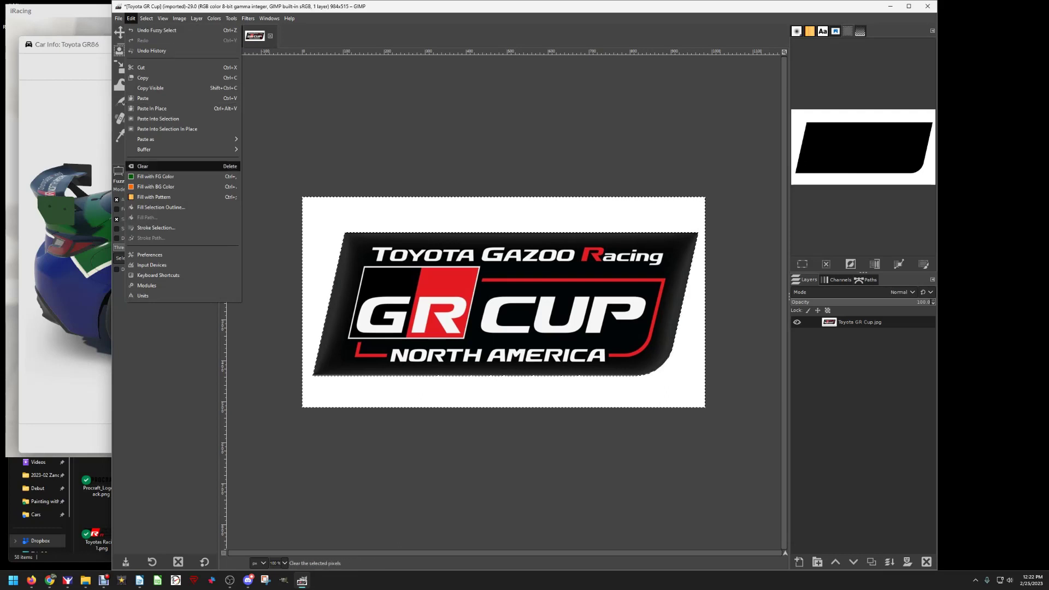
{"action": "left_click", "coordinate": [144, 166]}
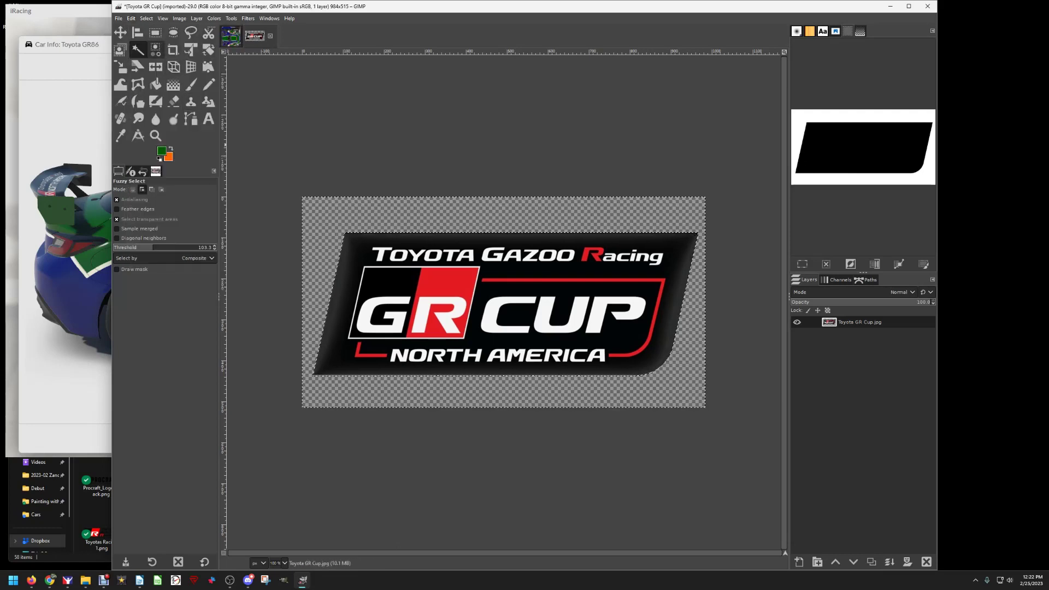
{"action": "left_click", "coordinate": [147, 18]}
{"action": "left_click", "coordinate": [156, 41]}
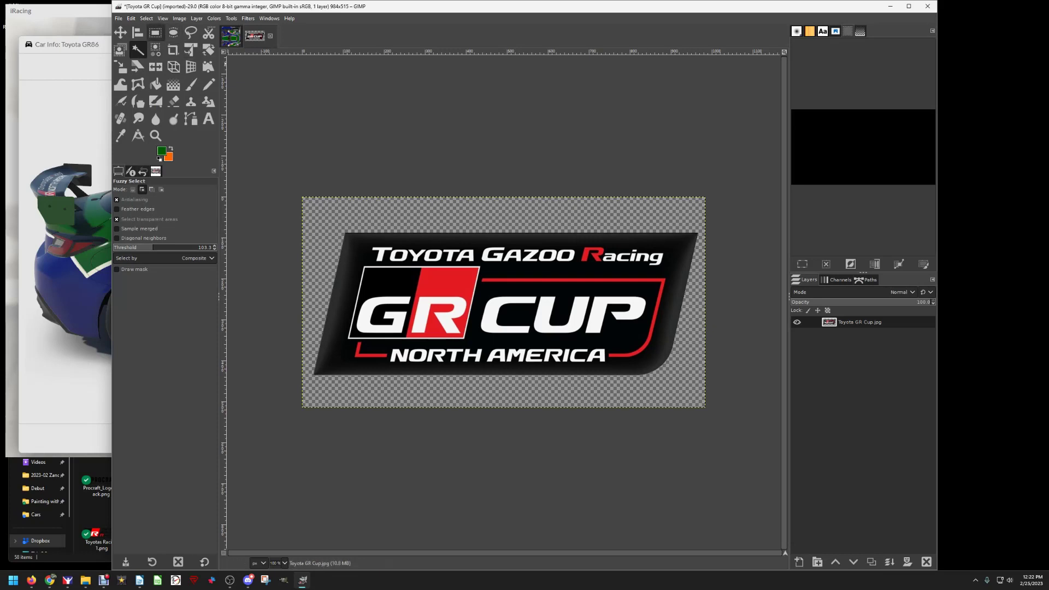
- Undo the deselection and the background clearing, and remove the restored selection
{"action": "left_click", "coordinate": [131, 18]}
{"action": "left_click", "coordinate": [150, 30]}
{"action": "left_click", "coordinate": [131, 18]}
{"action": "left_click", "coordinate": [150, 30]}
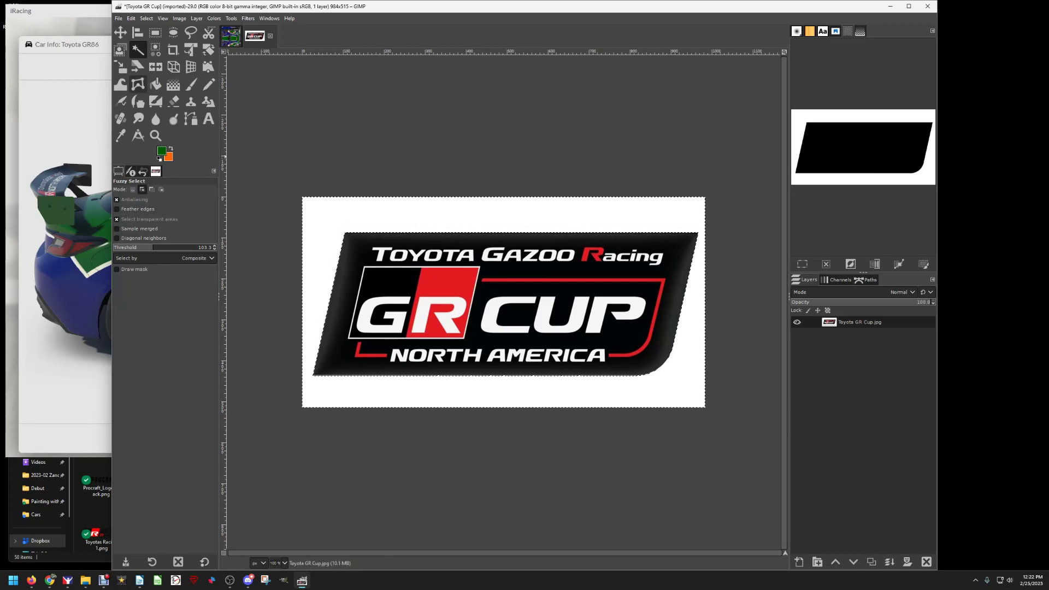
{"action": "left_click", "coordinate": [146, 18]}
{"action": "left_click", "coordinate": [158, 40]}
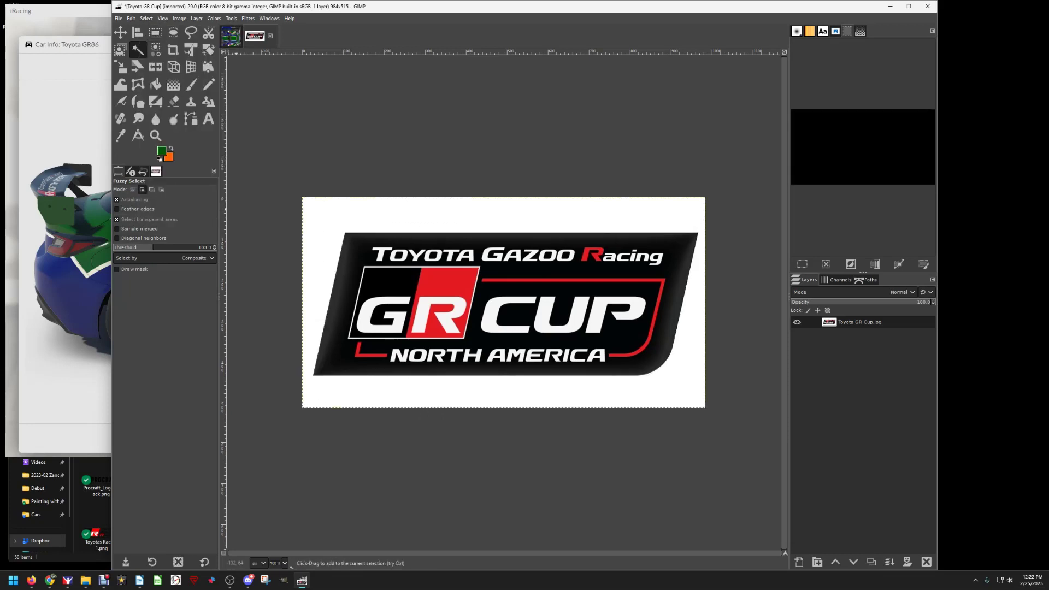
- Set the Fuzzy Select threshold to about 11.6, select the white background around the logo, and inspect the selection edge up close
{"action": "key", "text": "ctrl"}
{"action": "scroll", "coordinate": [331, 242], "scroll_direction": "up", "scroll_amount": 5}
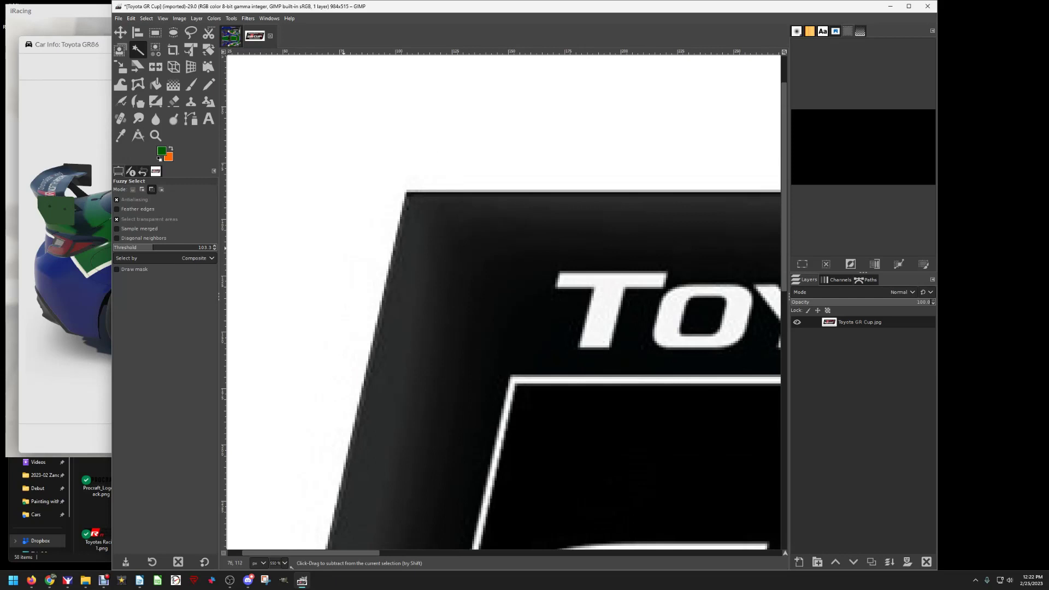
{"action": "scroll", "coordinate": [343, 250], "scroll_direction": "up", "scroll_amount": 2}
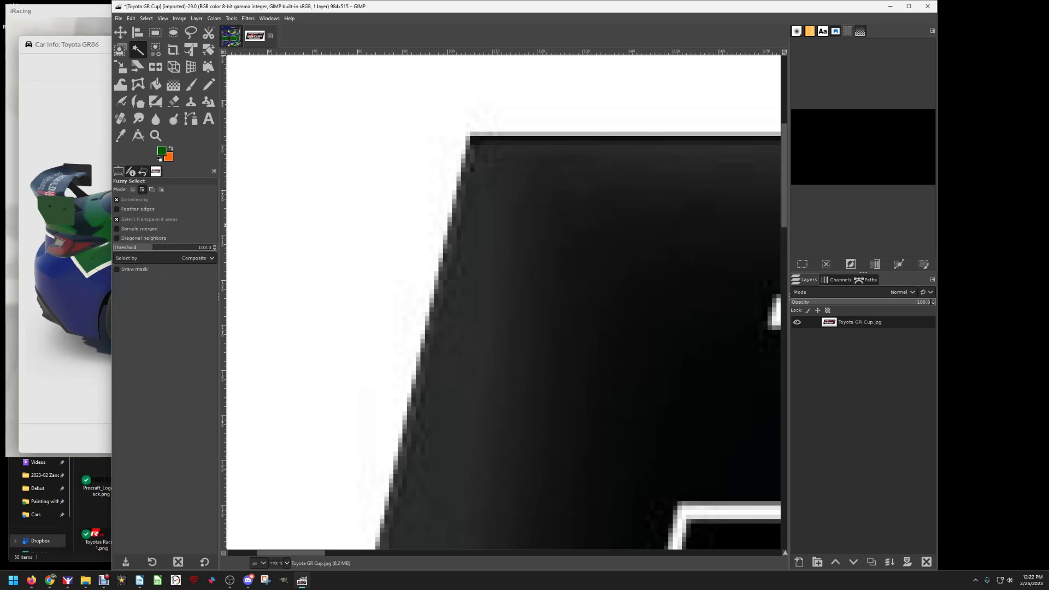
{"action": "left_click", "coordinate": [119, 247]}
{"action": "scroll", "coordinate": [412, 241], "scroll_direction": "down", "scroll_amount": 4}
{"action": "scroll", "coordinate": [461, 280], "scroll_direction": "down", "scroll_amount": 1}
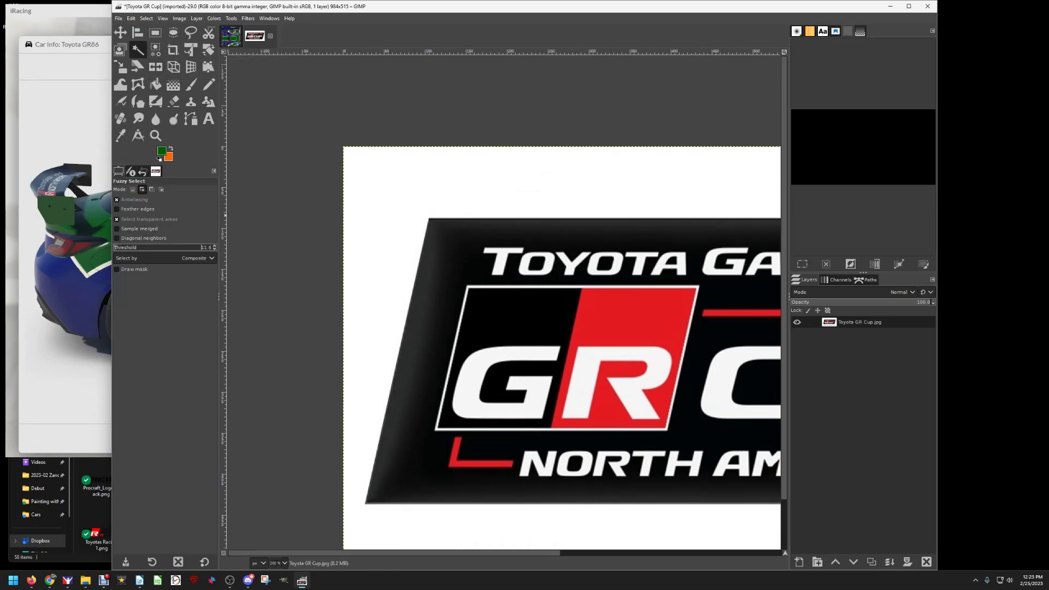
{"action": "left_click", "coordinate": [462, 270]}
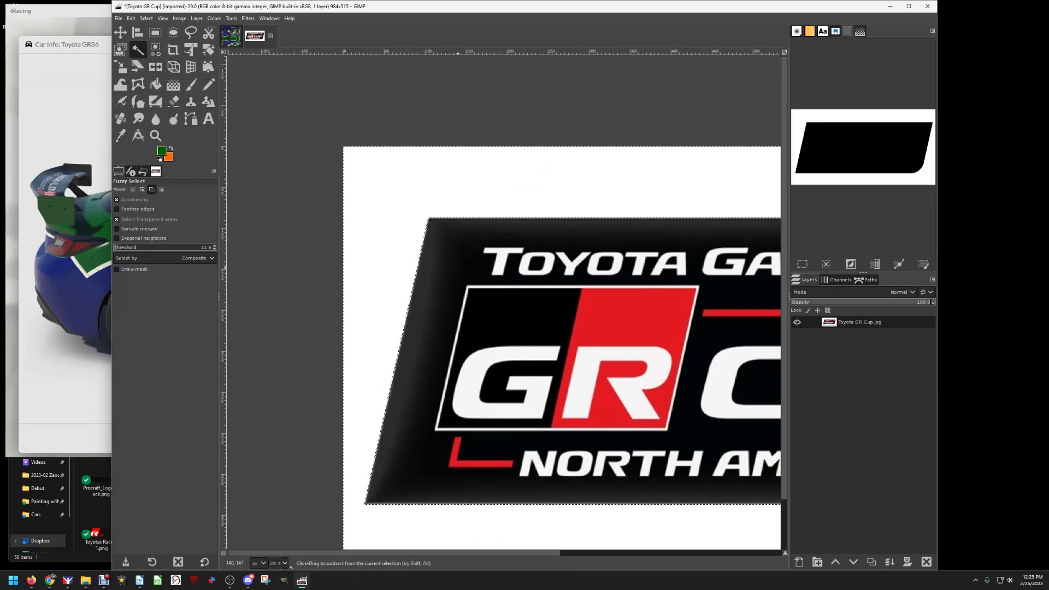
{"action": "scroll", "coordinate": [496, 307], "scroll_direction": "up", "scroll_amount": 5}
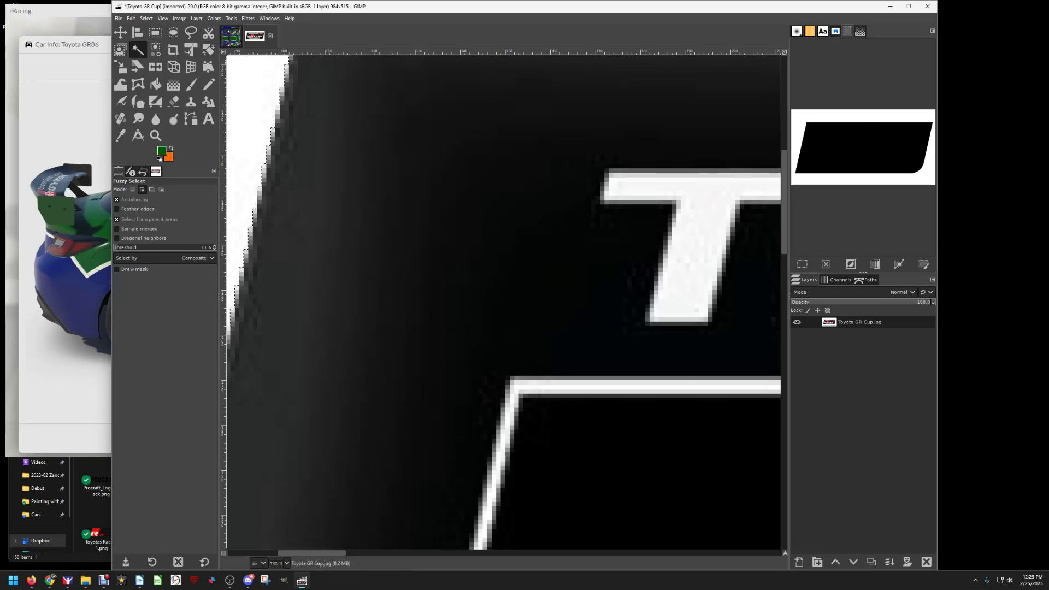
- Clear the selected white background around the logo to transparency and check the logo's outer edge
{"action": "key", "text": "alt+e"}
{"action": "key", "text": "Down"}
{"action": "key", "text": "Down"}
{"action": "key", "text": "Down"}
{"action": "key", "text": "Down"}
{"action": "key", "text": "Down"}
{"action": "key", "text": "Down"}
{"action": "key", "text": "Down"}
{"action": "key", "text": "Down"}
{"action": "key", "text": "Down"}
{"action": "key", "text": "Down"}
{"action": "key", "text": "Down"}
{"action": "key", "text": "Escape"}
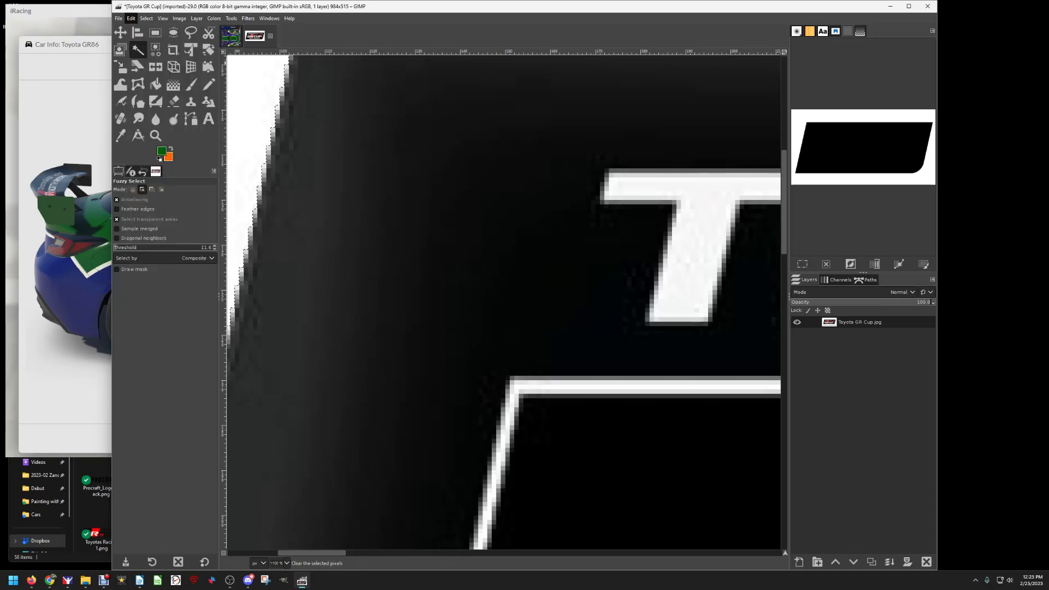
{"action": "key", "text": "Delete"}
{"action": "scroll", "coordinate": [360, 135], "scroll_direction": "down", "scroll_amount": 4, "text": "ctrl"}
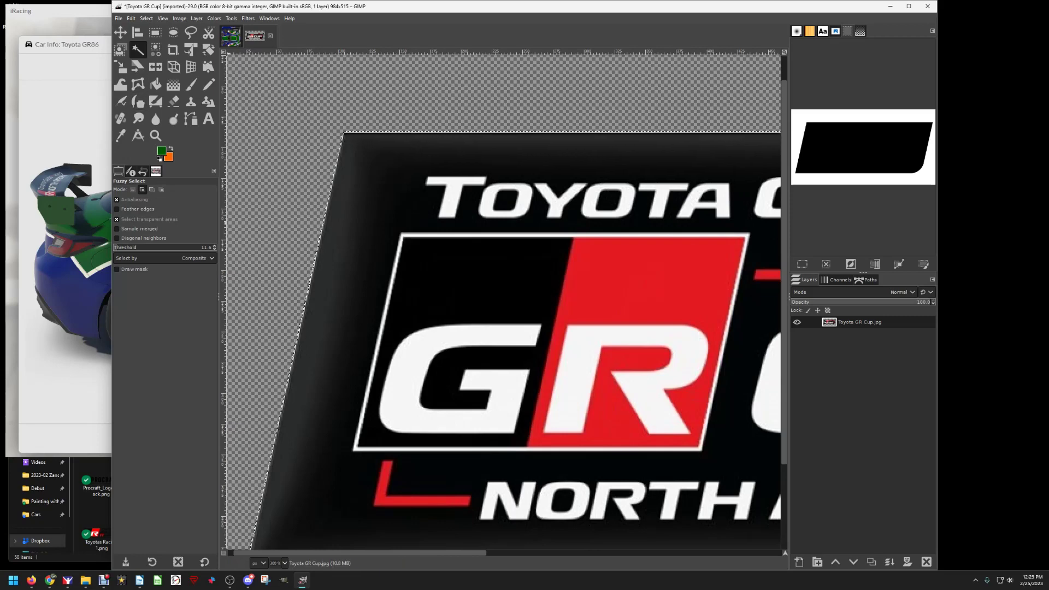
- Undo the last background clearing and deselect everything
{"action": "left_click", "coordinate": [131, 18]}
{"action": "left_click", "coordinate": [147, 28]}
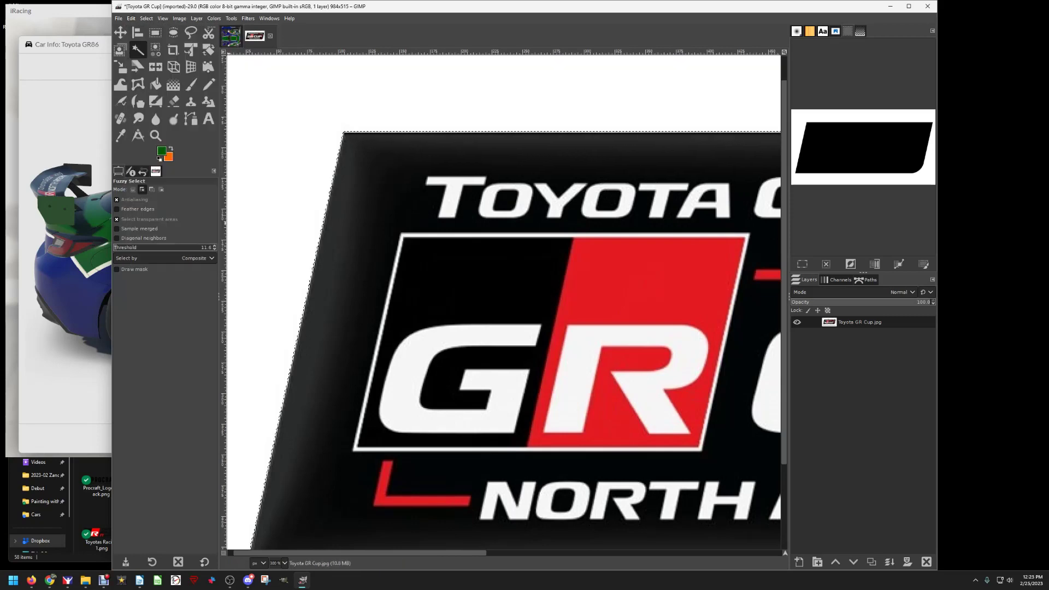
{"action": "left_click", "coordinate": [147, 18]}
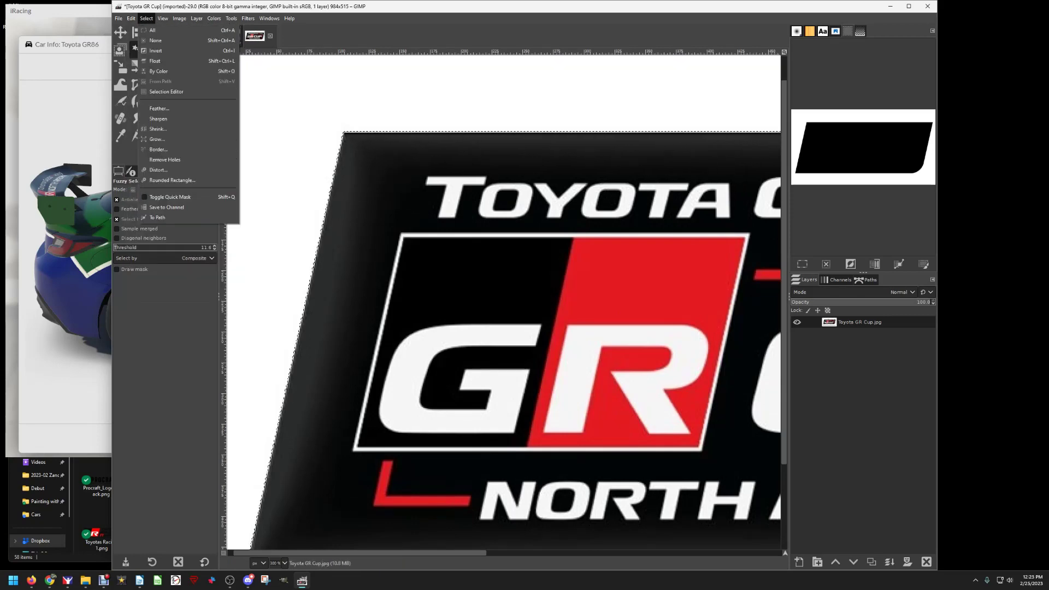
{"action": "left_click", "coordinate": [156, 40]}
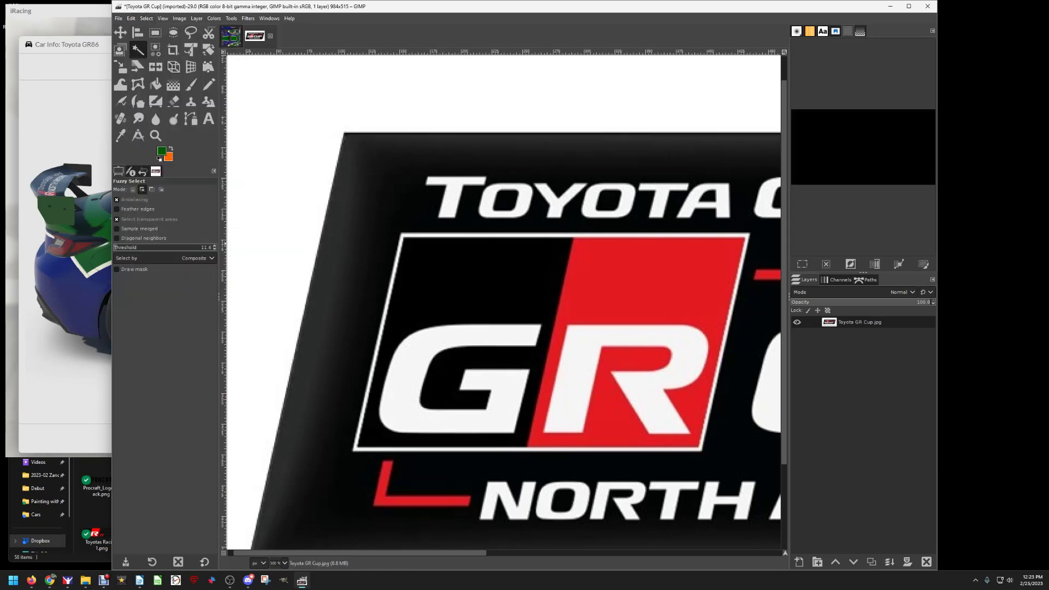
- Set the Fuzzy Select threshold to about 102.2, select the white background around the logo, and inspect the selection edge up close
{"action": "left_click_drag", "start_coordinate": [180, 249], "coordinate": [201, 249]}
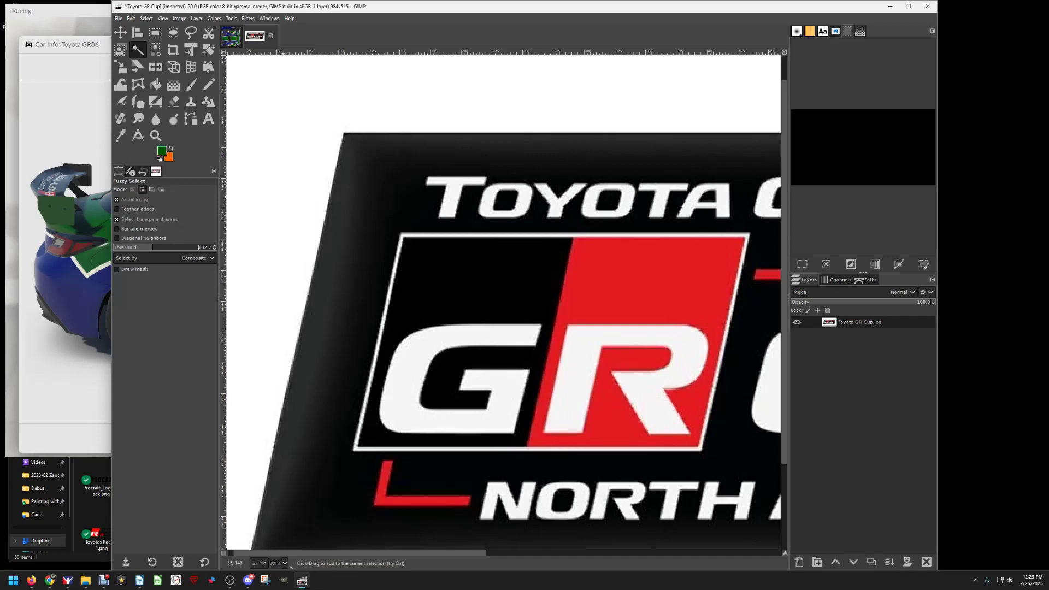
{"action": "left_click", "coordinate": [286, 218]}
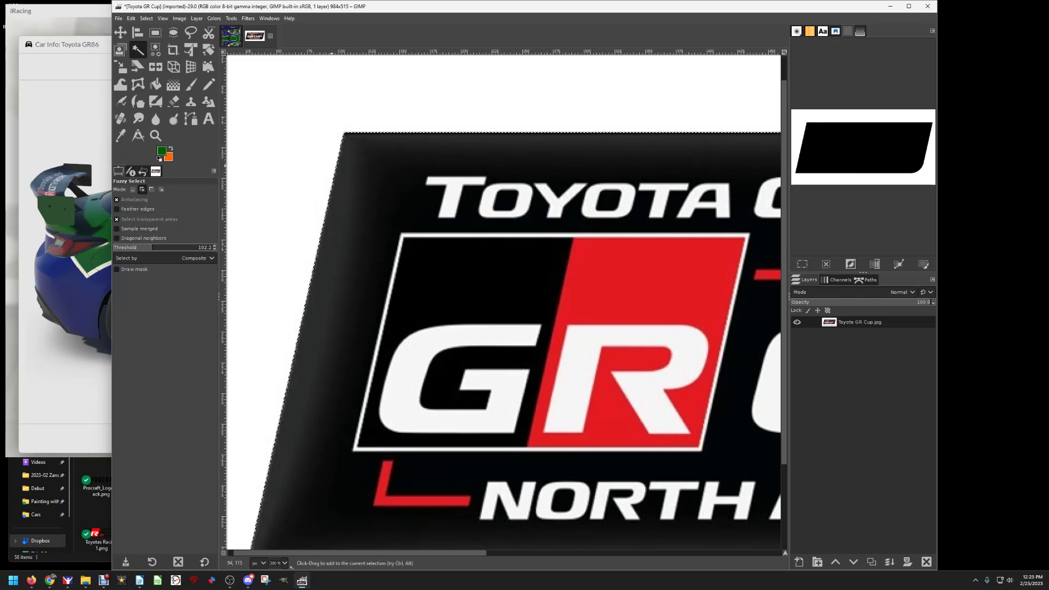
{"action": "scroll", "coordinate": [333, 150], "scroll_direction": "up", "scroll_amount": 5}
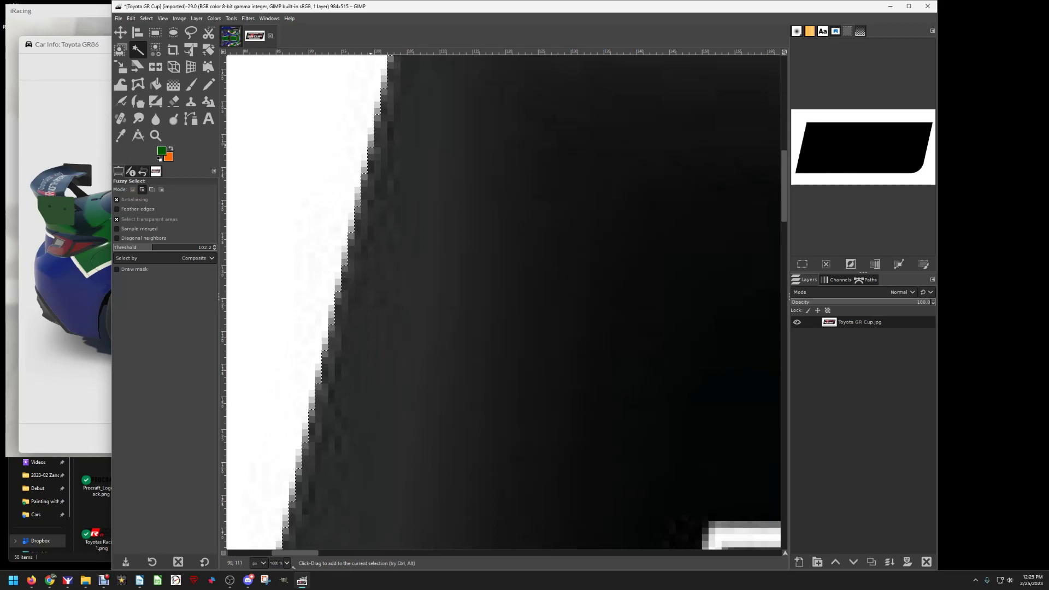
{"action": "key", "text": "shift"}
{"action": "scroll", "coordinate": [377, 164], "scroll_direction": "down", "scroll_amount": 5, "text": "ctrl"}
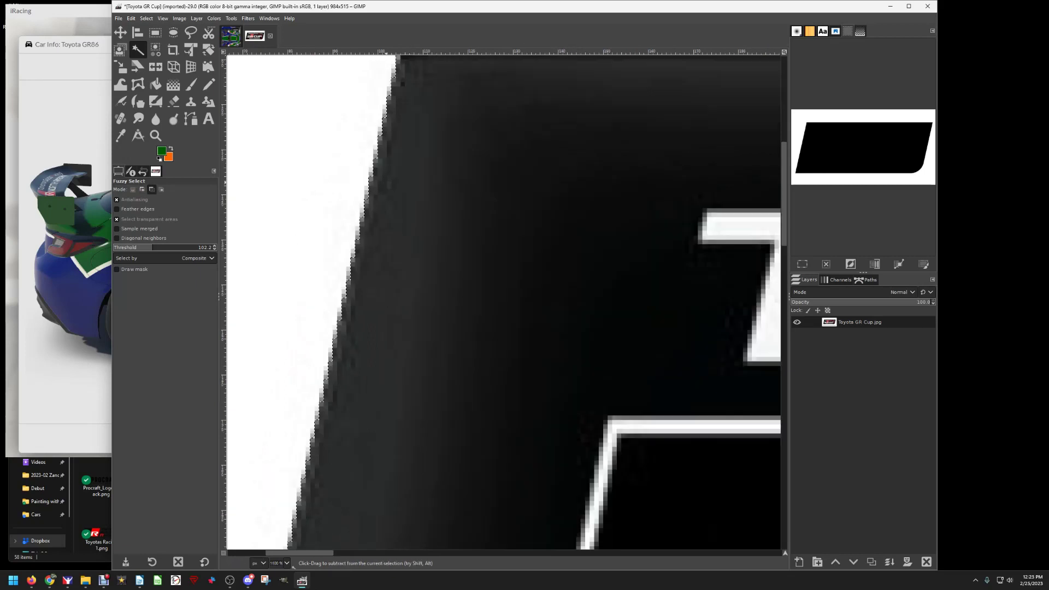
- Clear the selected white background to transparency, checking the logo's edge, and remove the selection
{"action": "left_click", "coordinate": [131, 18]}
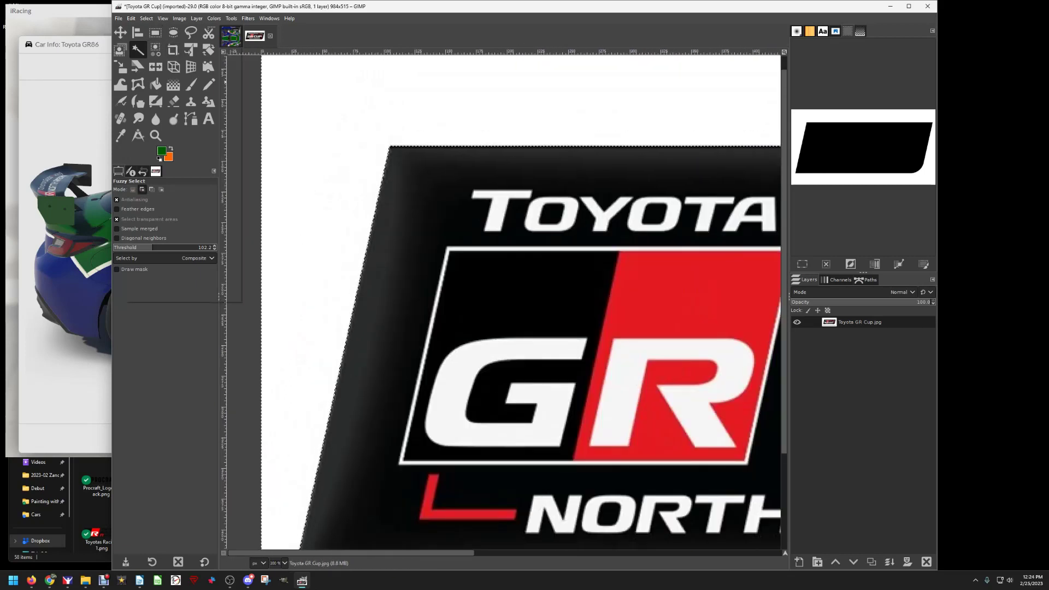
{"action": "mouse_move", "coordinate": [146, 18]}
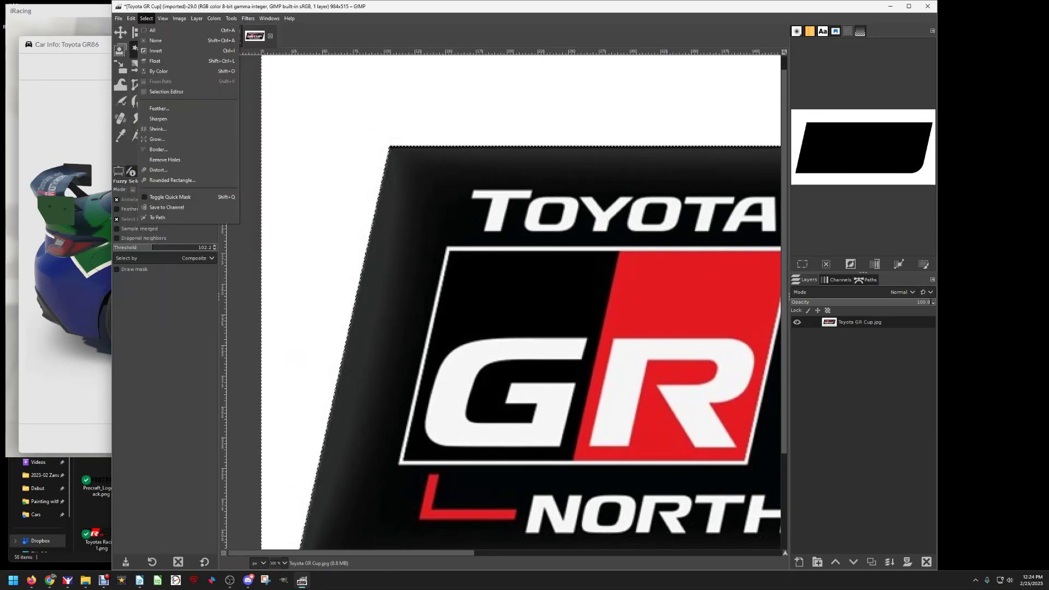
{"action": "key", "text": "Escape"}
{"action": "key", "text": "Delete"}
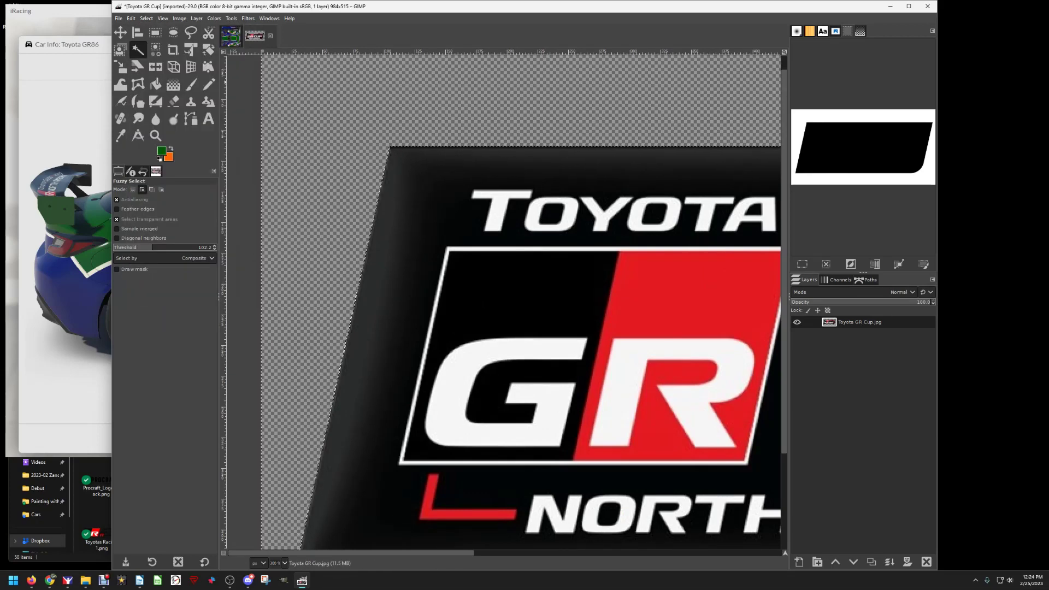
{"action": "scroll", "coordinate": [381, 146], "scroll_direction": "up", "scroll_amount": 6}
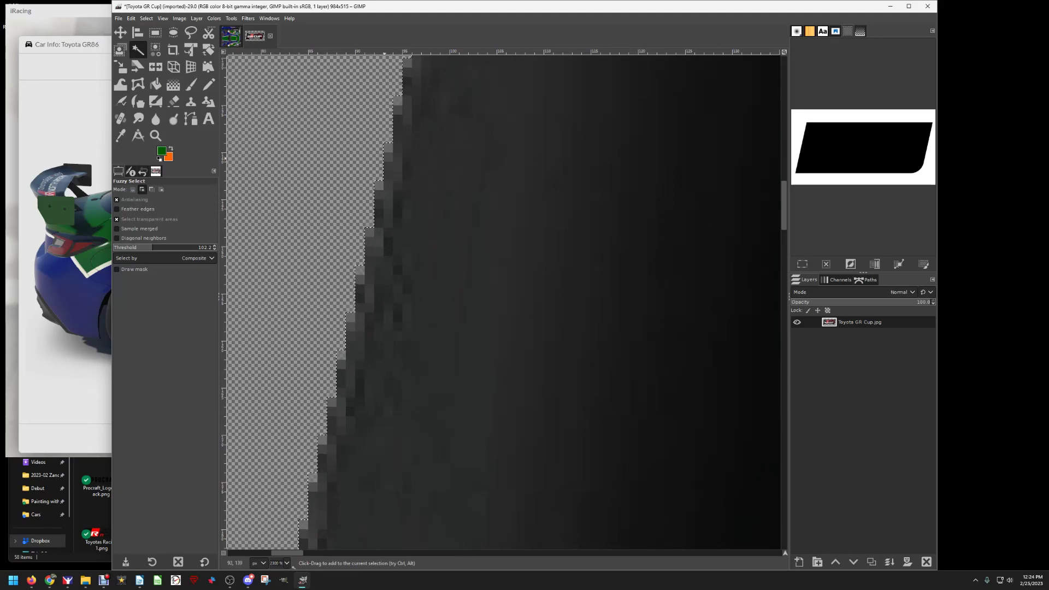
{"action": "scroll", "coordinate": [401, 247], "scroll_direction": "down", "scroll_amount": 8}
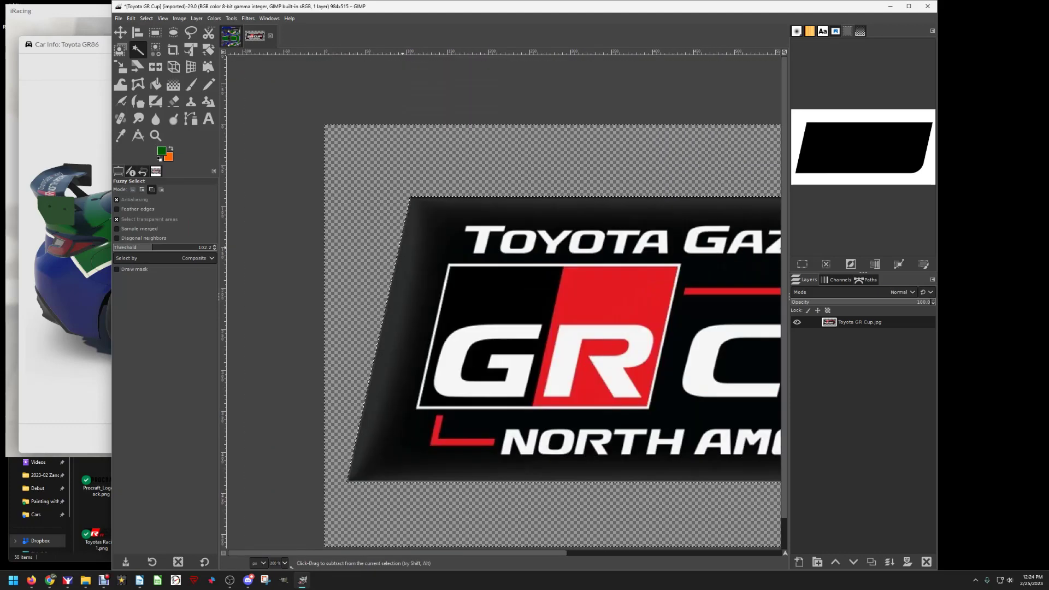
{"action": "scroll", "coordinate": [403, 248], "scroll_direction": "down", "scroll_amount": 1}
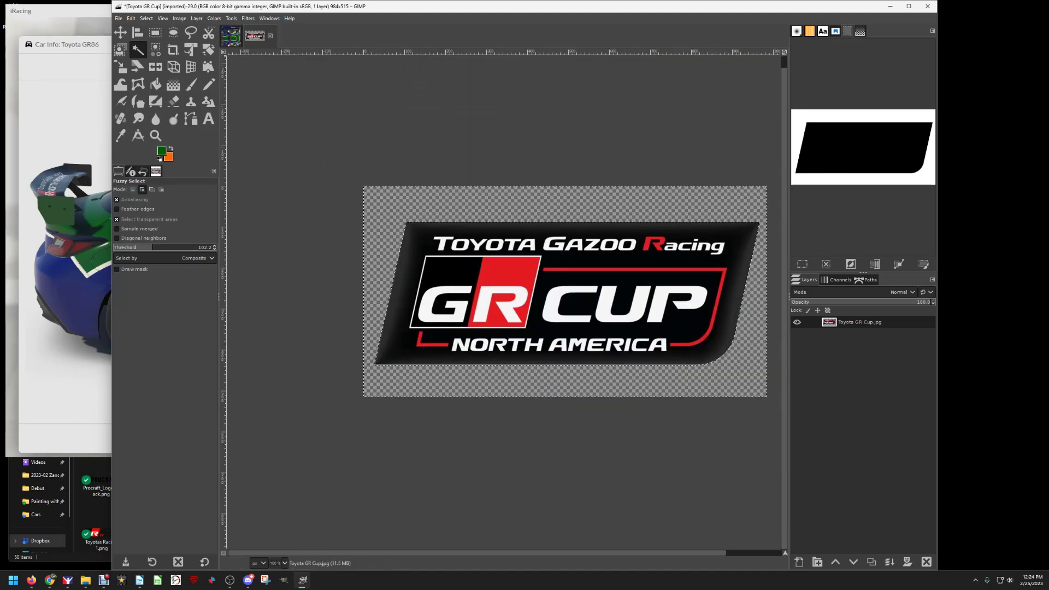
{"action": "left_click", "coordinate": [146, 18]}
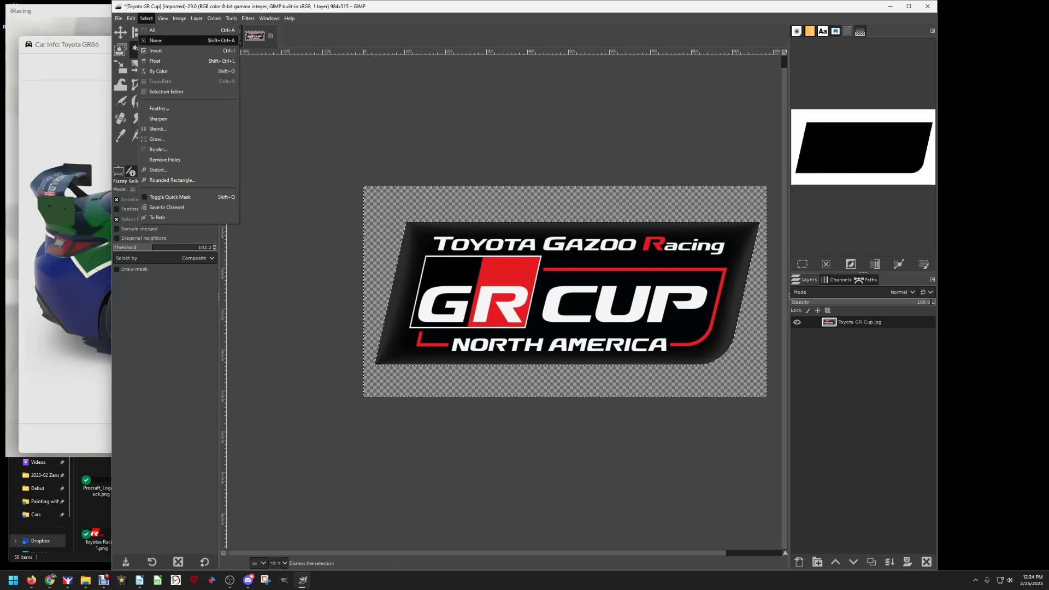
{"action": "left_click", "coordinate": [159, 40]}
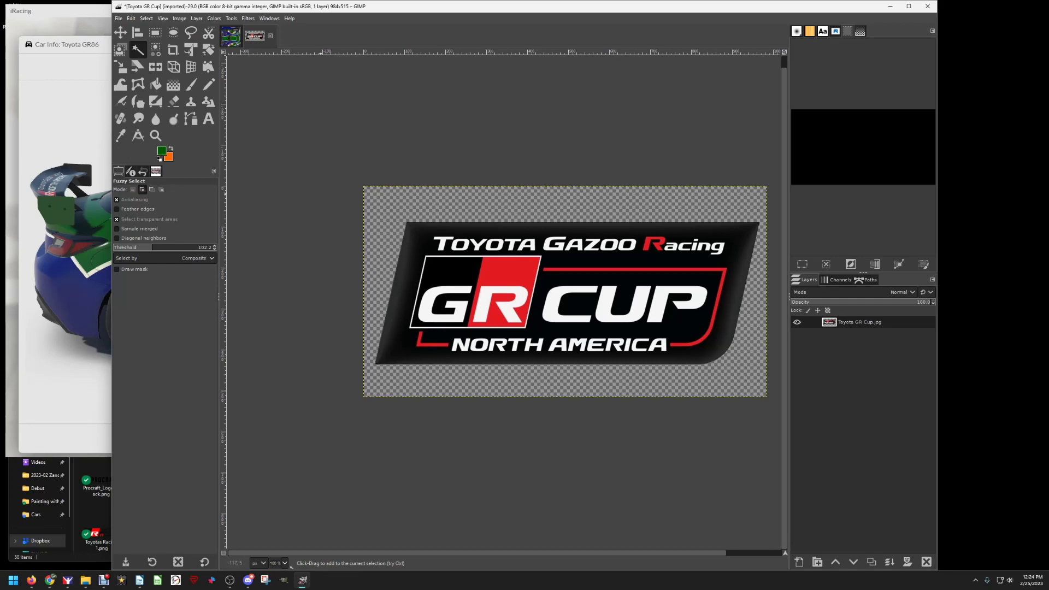
- Crop the logo layer to its content and trim the whole image to the logo's extents
{"action": "key", "text": "alt+i"}
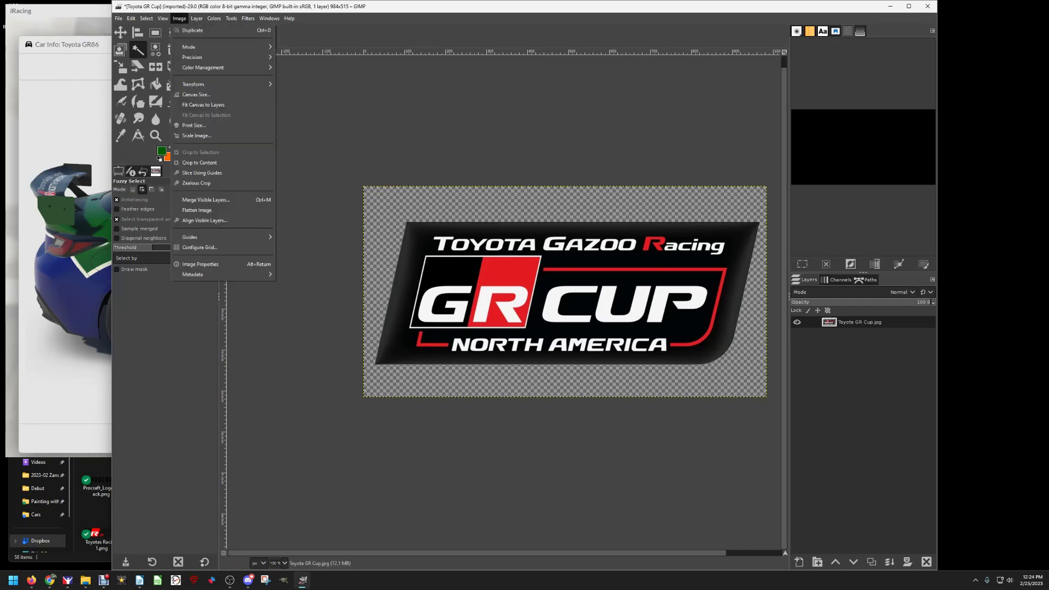
{"action": "key", "text": "Right"}
{"action": "key", "text": "Up"}
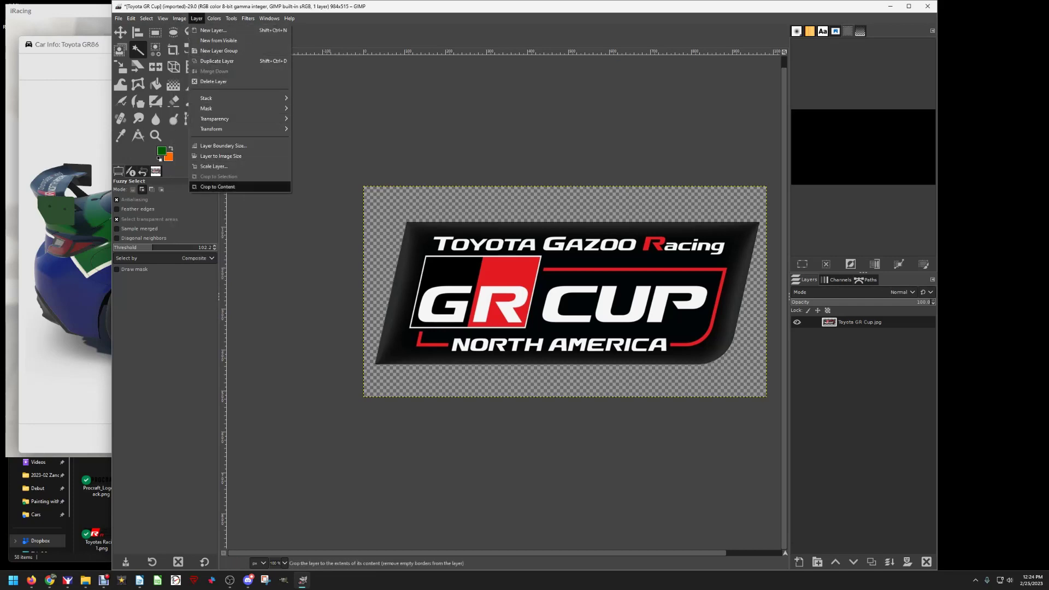
{"action": "key", "text": "Return"}
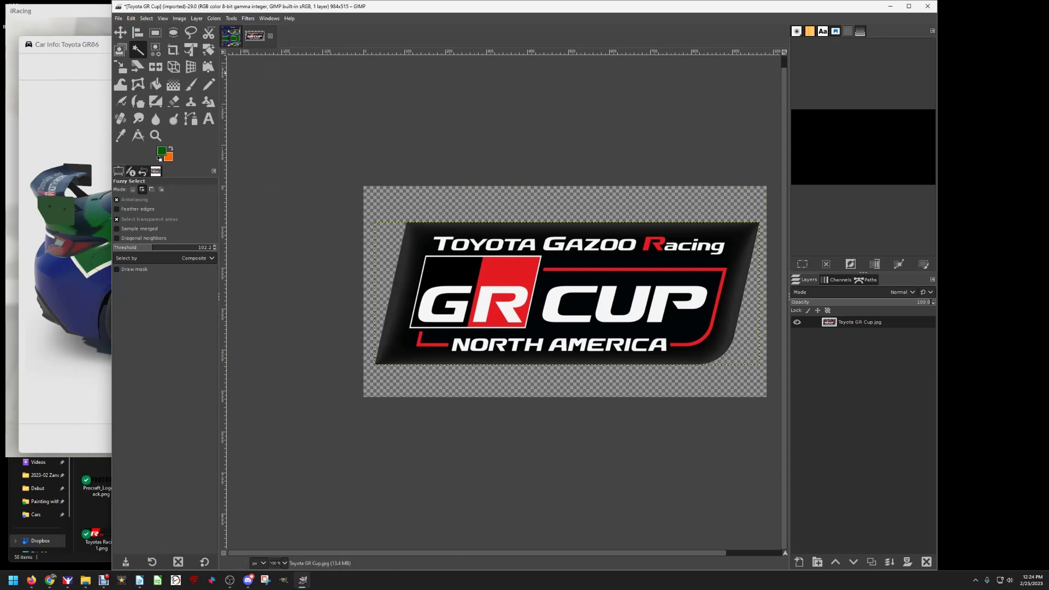
{"action": "key", "text": "alt+i"}
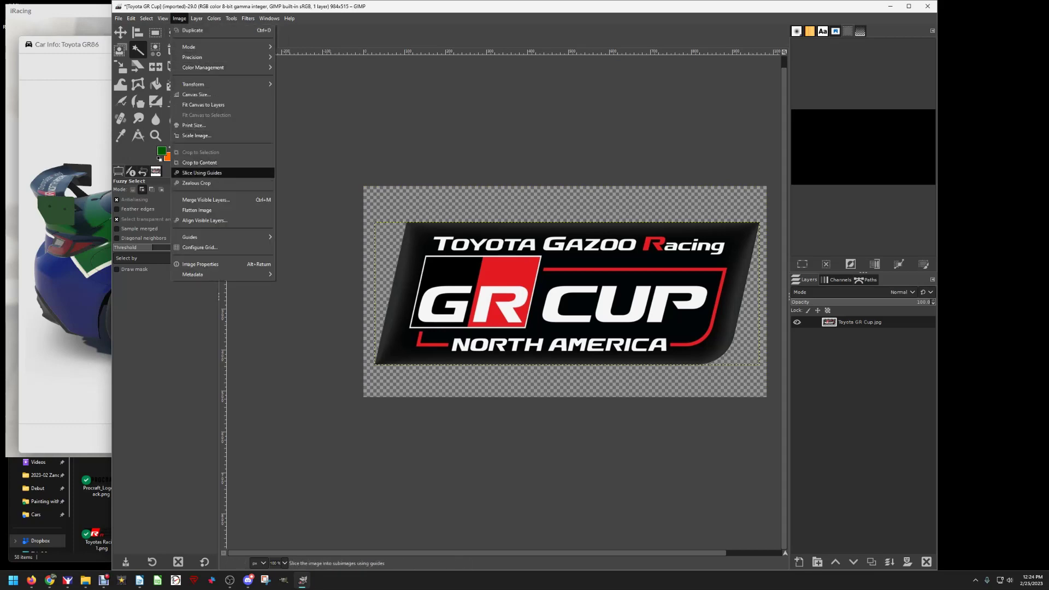
{"action": "key", "text": "Up"}
{"action": "key", "text": "Up"}
{"action": "key", "text": "Return"}
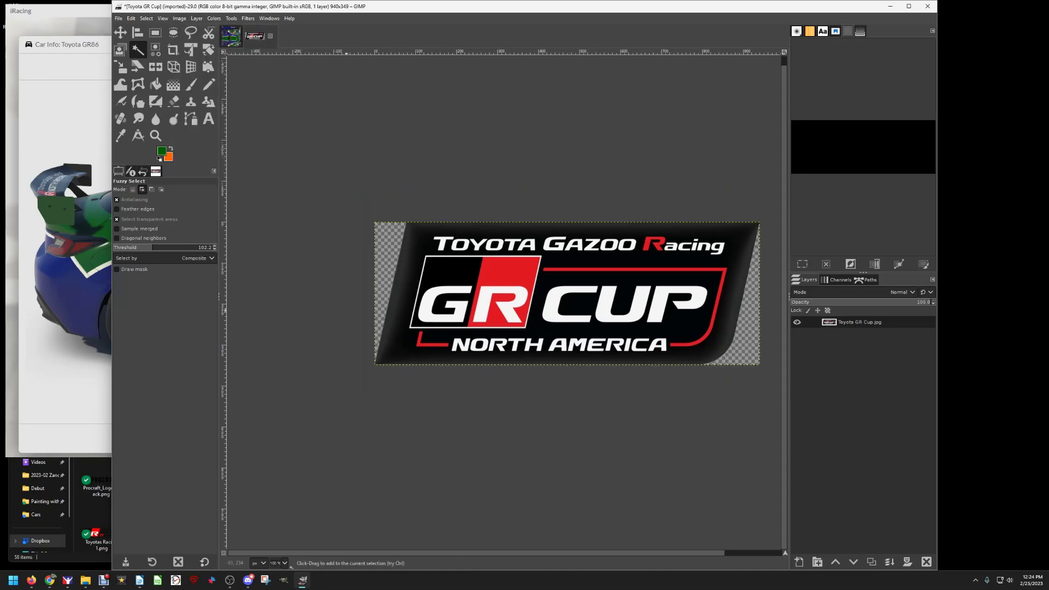
- Export the logo as the PNG image Toyota GR Cup.png in the Cars folder with the default options, and close it discarding the changes
{"action": "key", "text": "alt+f"}
{"action": "key", "text": "Down"}
{"action": "key", "text": "Down"}
{"action": "key", "text": "Down"}
{"action": "key", "text": "Down"}
{"action": "key", "text": "Down"}
{"action": "key", "text": "Down"}
{"action": "key", "text": "Down"}
{"action": "key", "text": "Down"}
{"action": "key", "text": "Down"}
{"action": "key", "text": "Down"}
{"action": "key", "text": "Down"}
{"action": "key", "text": "Down"}
{"action": "key", "text": "Down"}
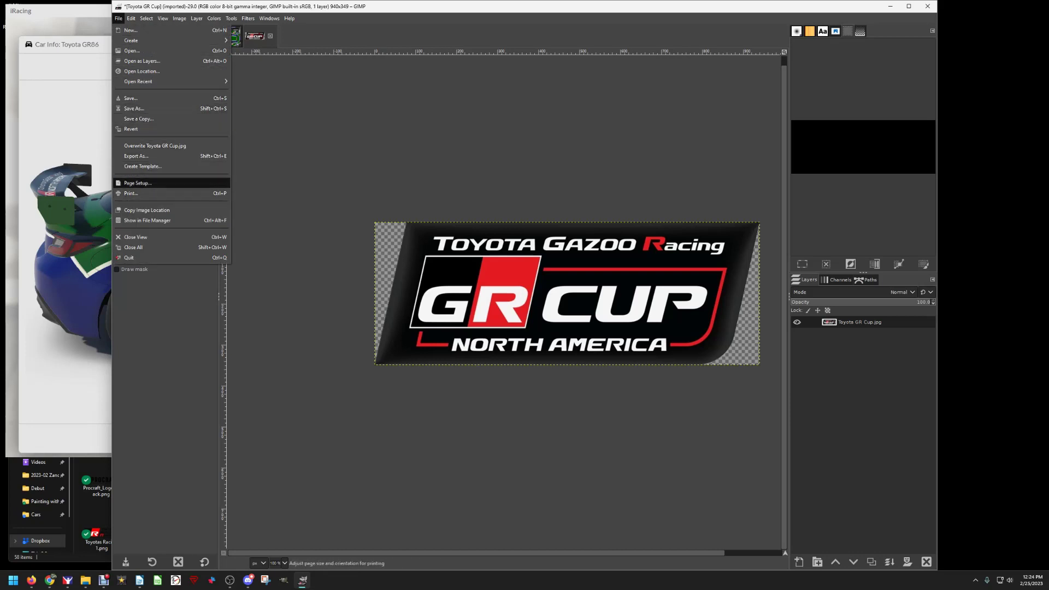
{"action": "key", "text": "Up"}
{"action": "key", "text": "Up"}
{"action": "key", "text": "Return"}
{"action": "scroll", "coordinate": [514, 261], "scroll_direction": "down", "scroll_amount": 1}
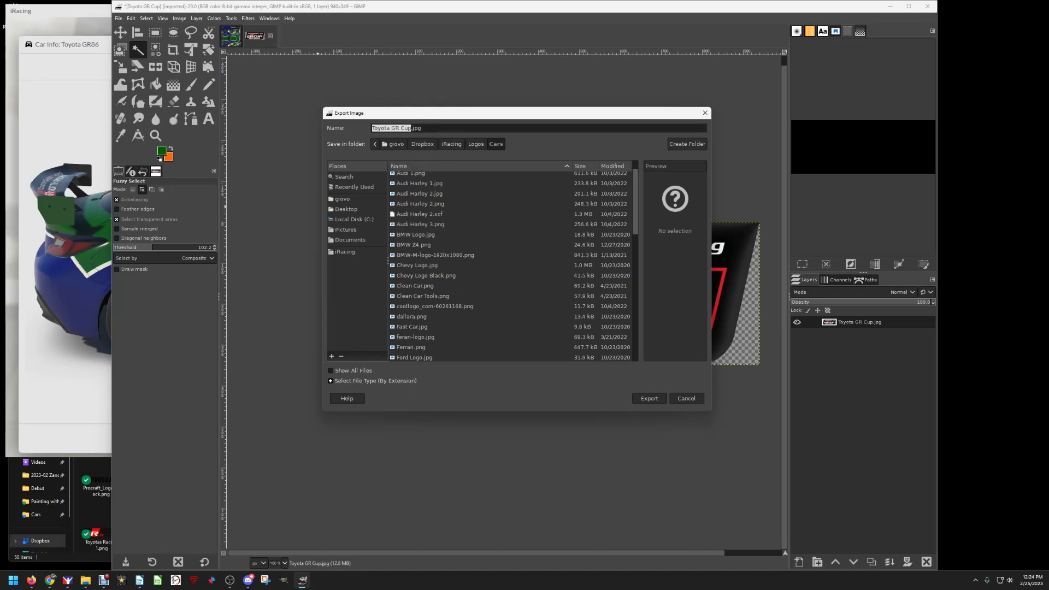
{"action": "left_click", "coordinate": [360, 381]}
{"action": "scroll", "coordinate": [516, 349], "scroll_direction": "down", "scroll_amount": 5}
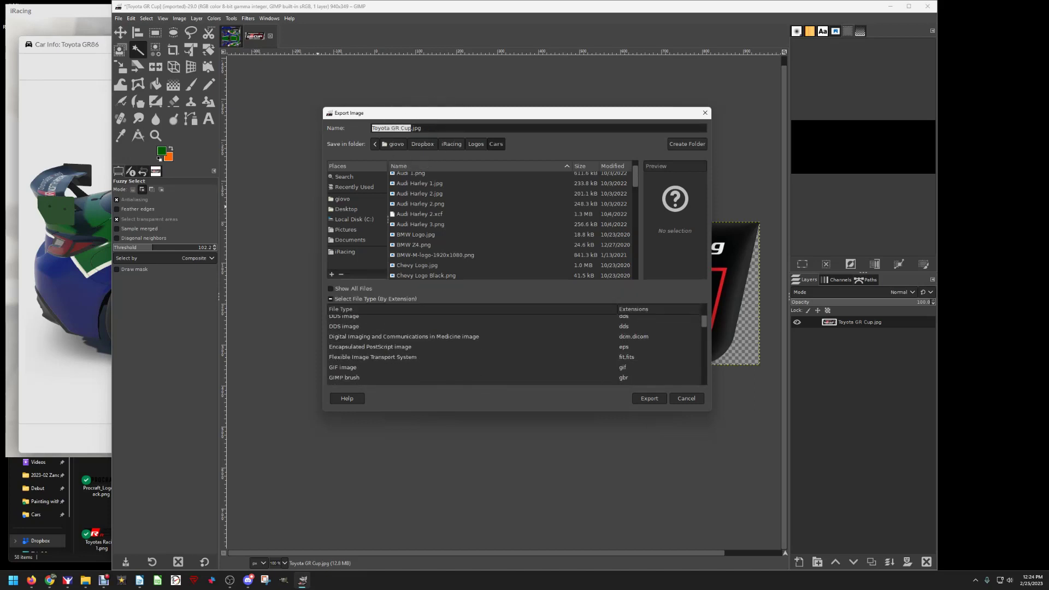
{"action": "scroll", "coordinate": [517, 350], "scroll_direction": "down", "scroll_amount": 5}
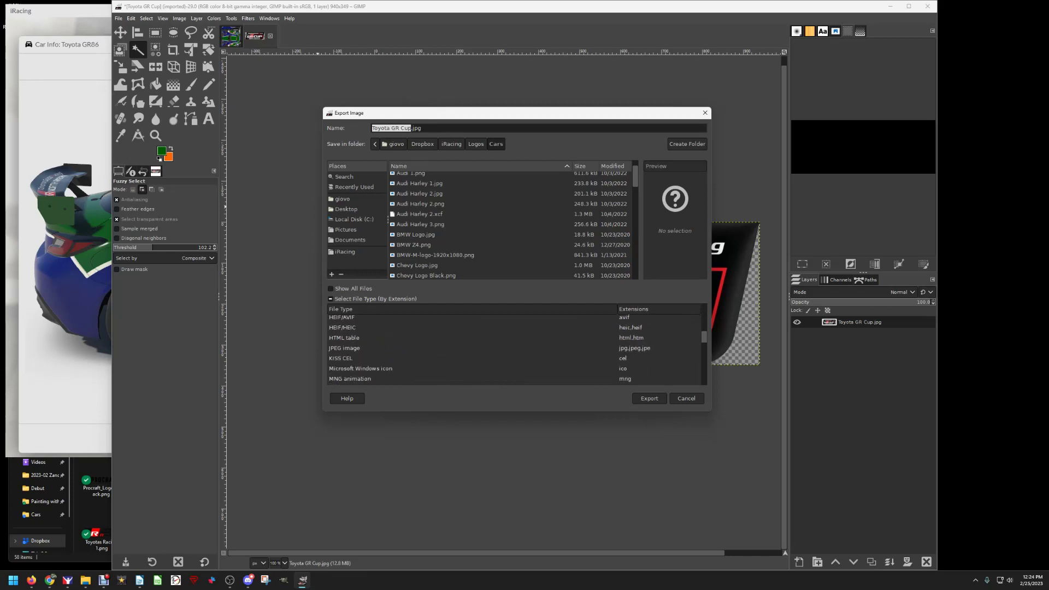
{"action": "left_click", "coordinate": [383, 337]}
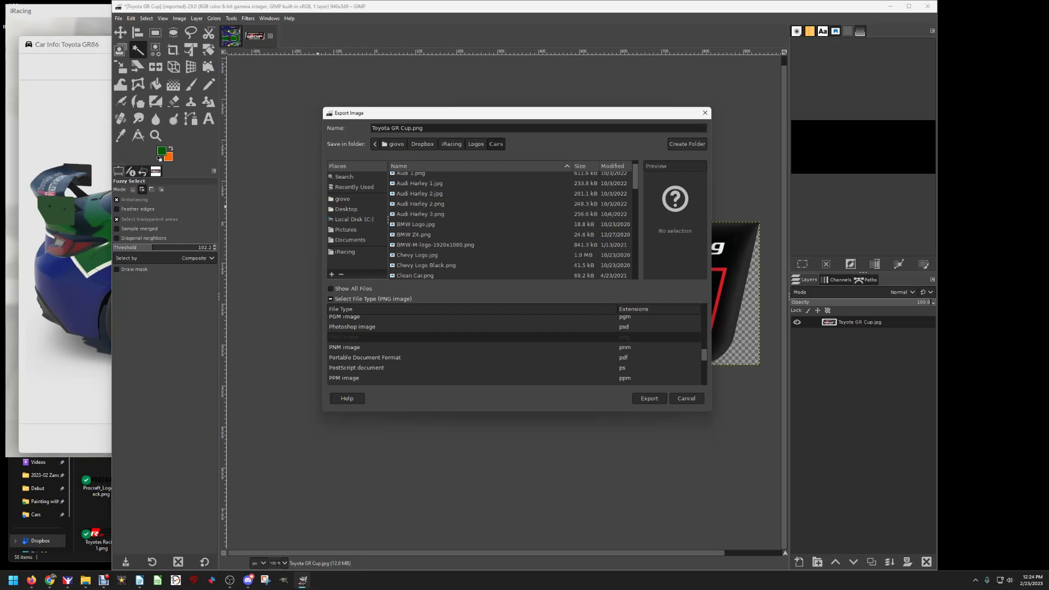
{"action": "left_click", "coordinate": [416, 127]}
{"action": "key", "text": "Return"}
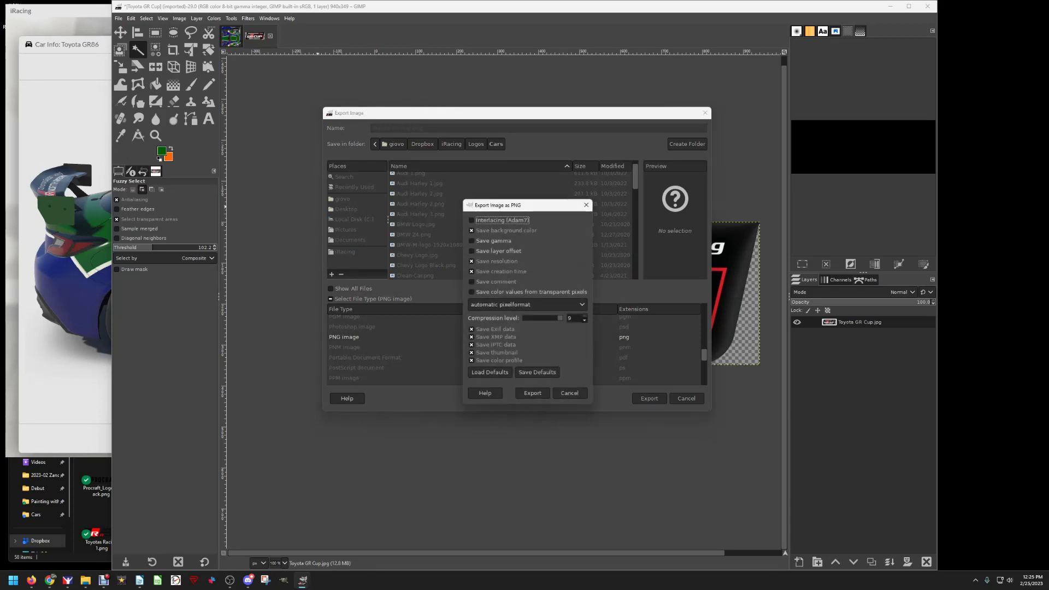
{"action": "key", "text": "Return"}
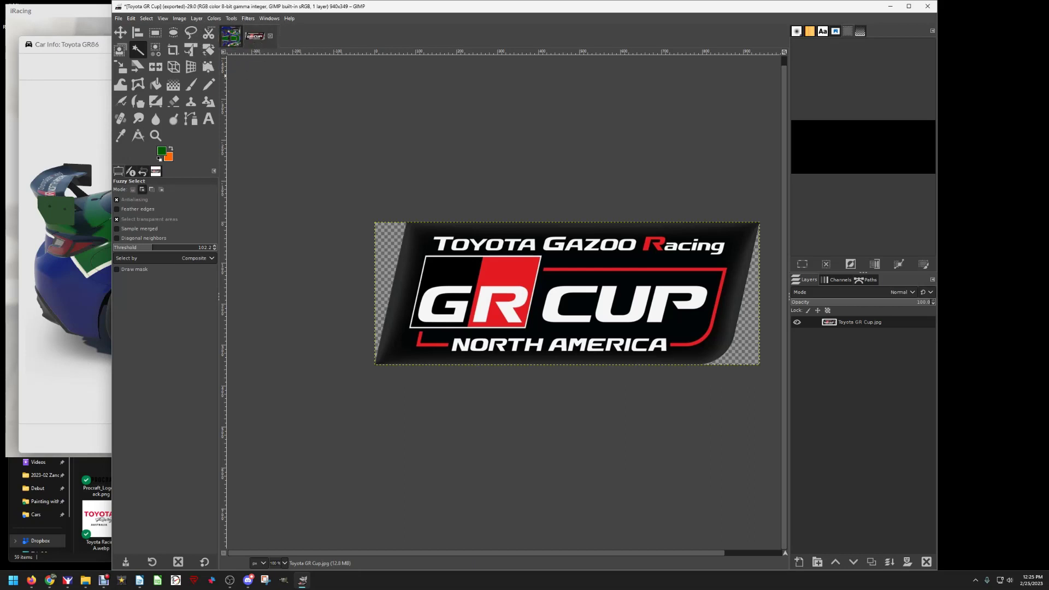
{"action": "left_click", "coordinate": [270, 36]}
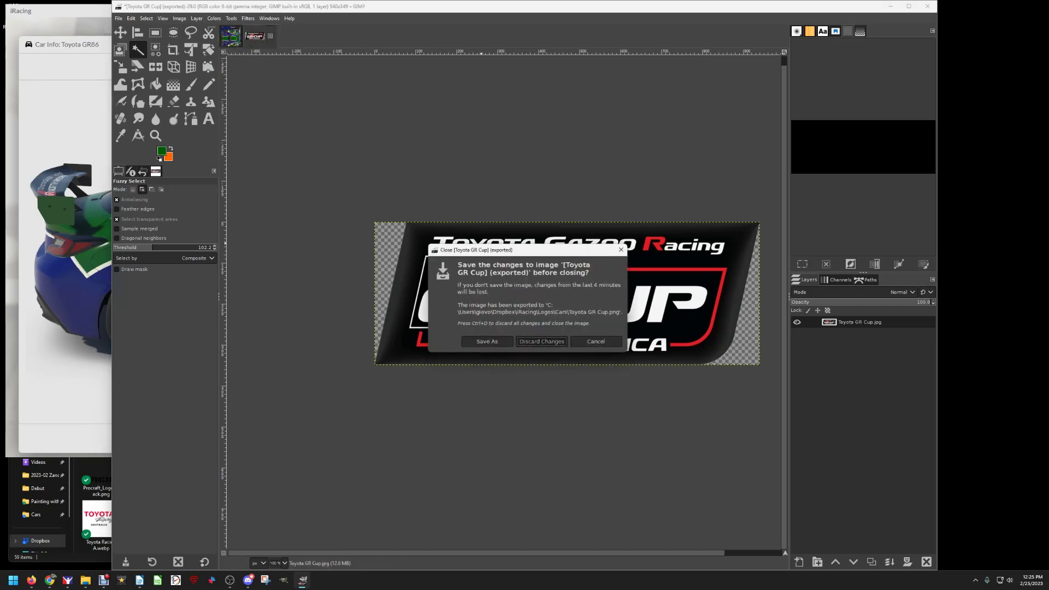
{"action": "left_click", "coordinate": [543, 341]}
- Import Toyota GR Cup.png from the iRacing Logos/Cars folder as a new layer inside the livery's Decals group
{"action": "scroll", "coordinate": [397, 224], "scroll_direction": "up", "scroll_amount": 3}
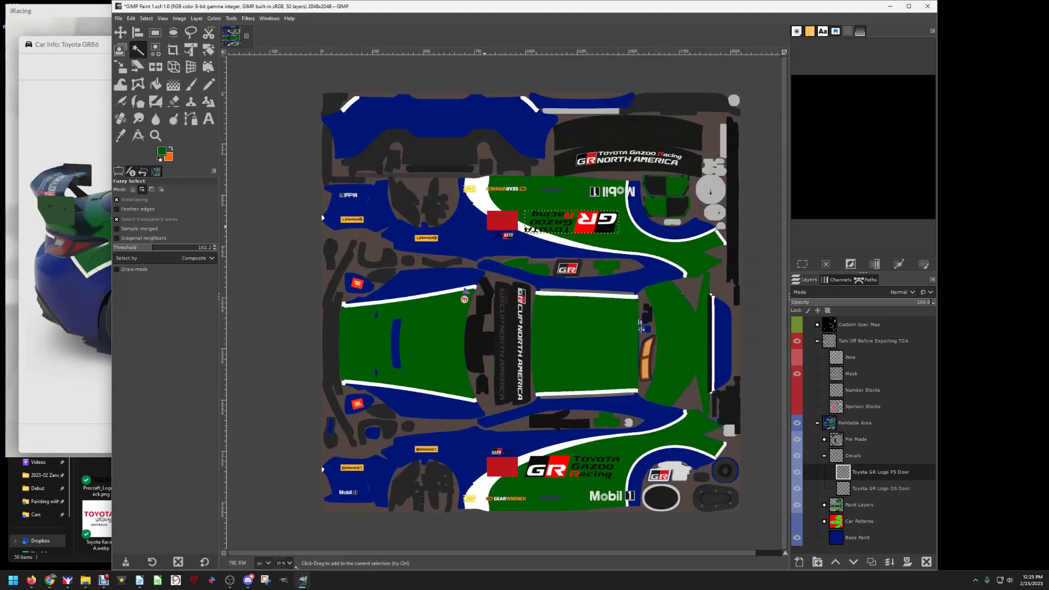
{"action": "left_click", "coordinate": [844, 456]}
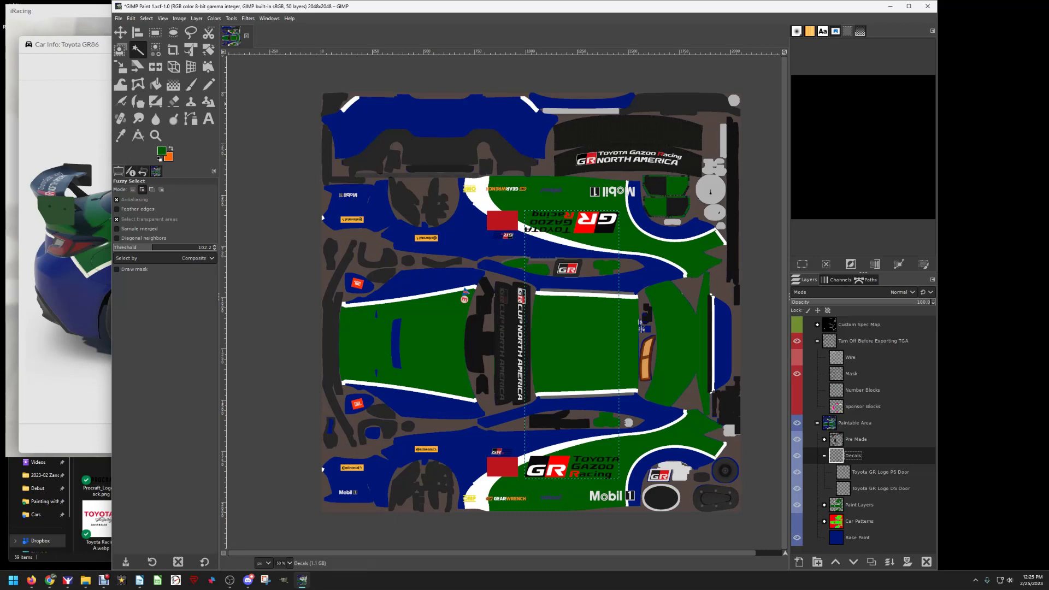
{"action": "key", "text": "alt+f"}
{"action": "key", "text": "Down"}
{"action": "key", "text": "Down"}
{"action": "key", "text": "Down"}
{"action": "key", "text": "Down"}
{"action": "key", "text": "Return"}
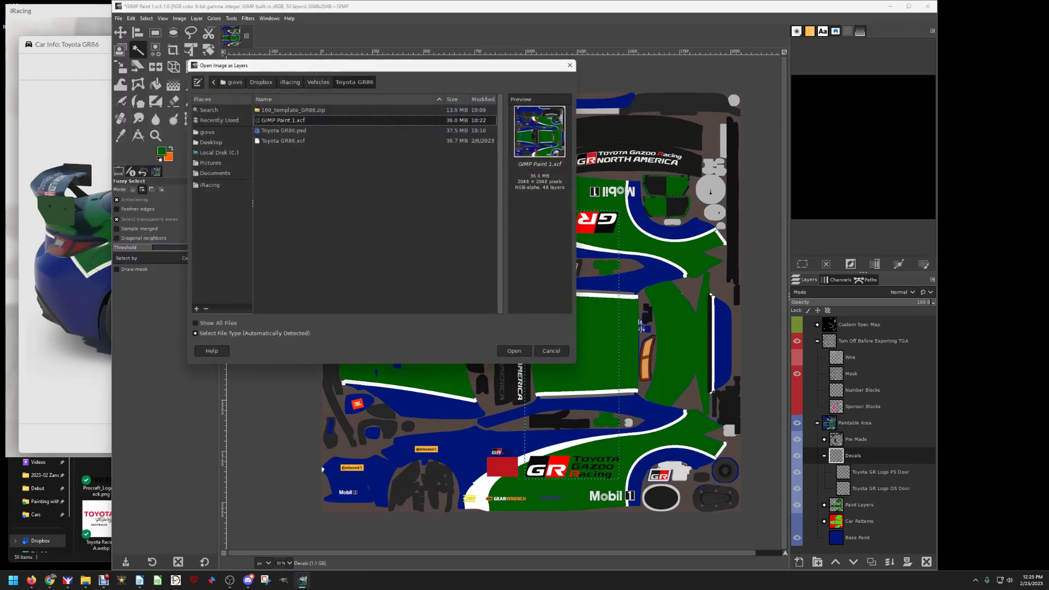
{"action": "left_click", "coordinate": [291, 82]}
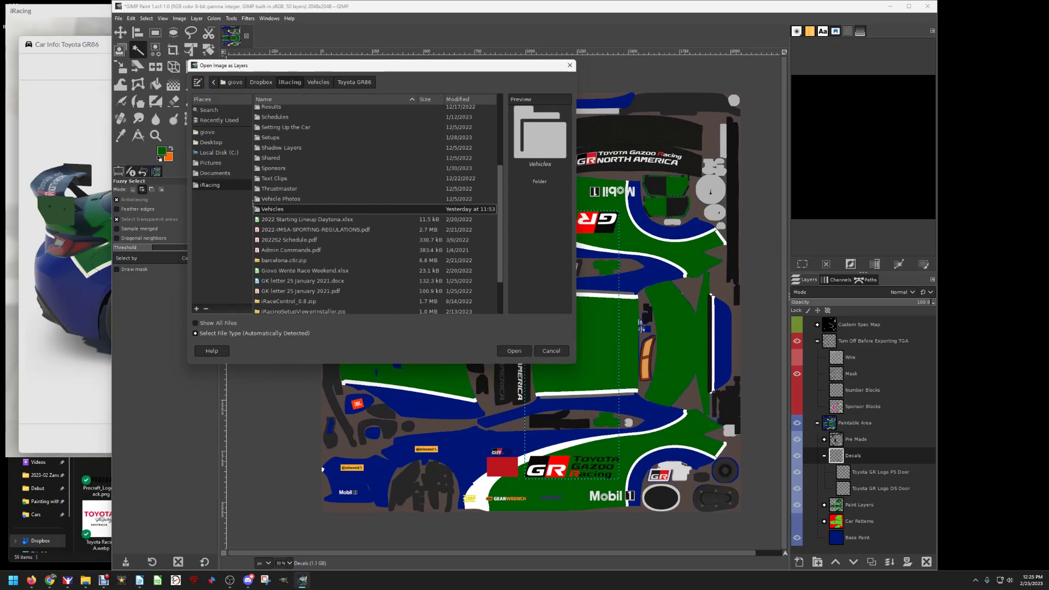
{"action": "scroll", "coordinate": [377, 207], "scroll_direction": "up", "scroll_amount": 5}
{"action": "double_click", "coordinate": [270, 171]}
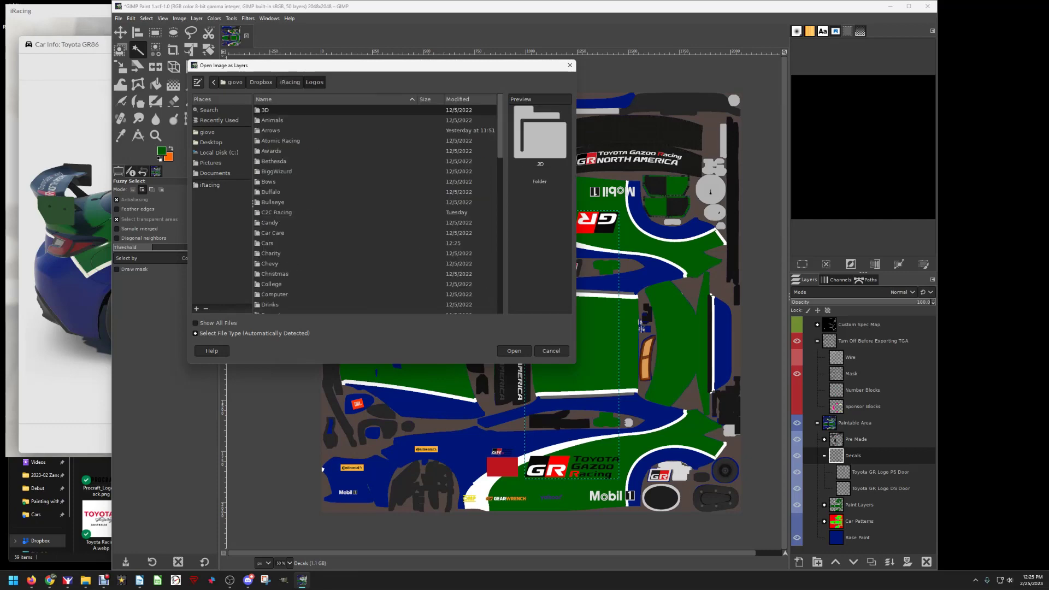
{"action": "double_click", "coordinate": [267, 243]}
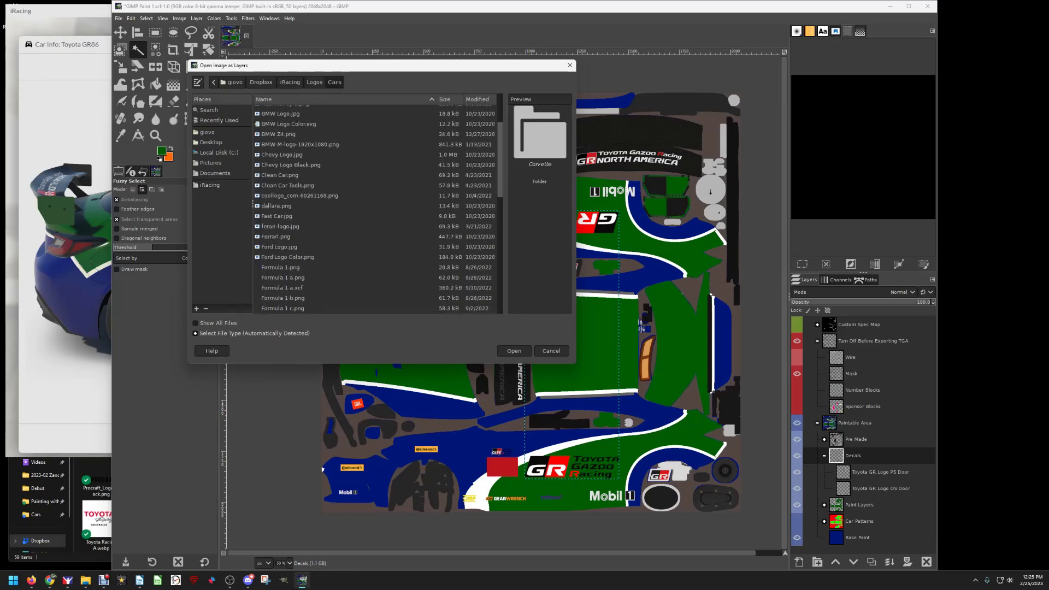
{"action": "scroll", "coordinate": [377, 207], "scroll_direction": "down", "scroll_amount": 10}
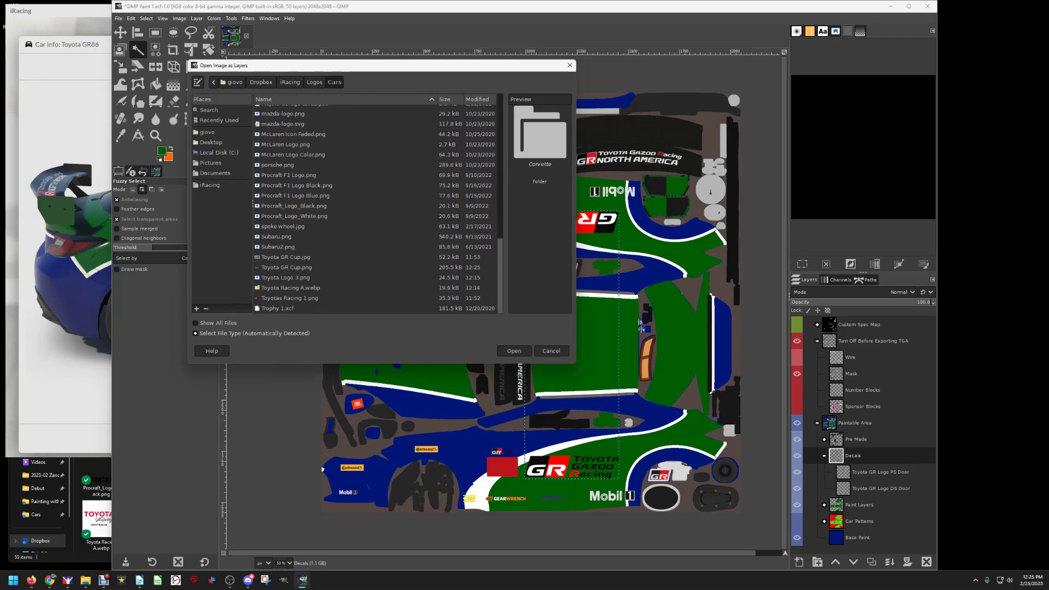
{"action": "left_click", "coordinate": [286, 267]}
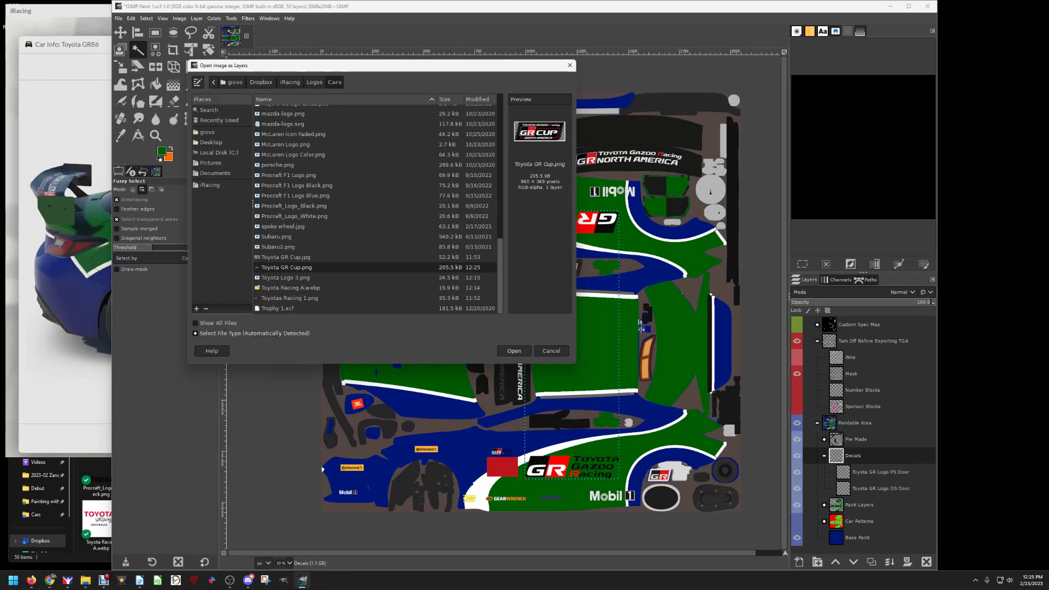
{"action": "key", "text": "Return"}
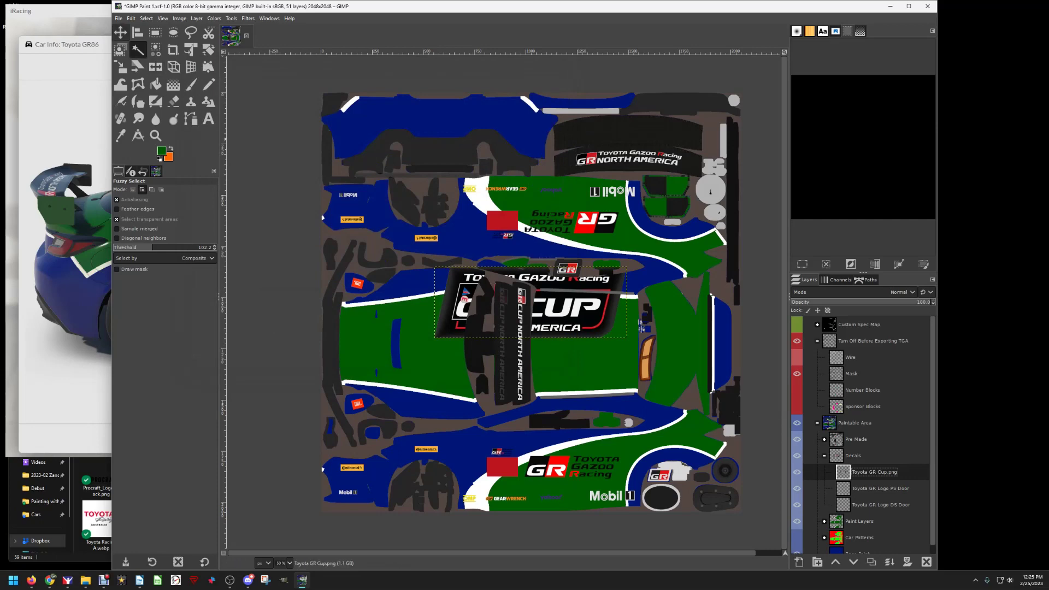
- Move the Toyota GR Cup logo layer onto the car's hood area with the Move tool
{"action": "left_click", "coordinate": [120, 32]}
{"action": "left_click_drag", "start_coordinate": [449, 301], "coordinate": [364, 332]}
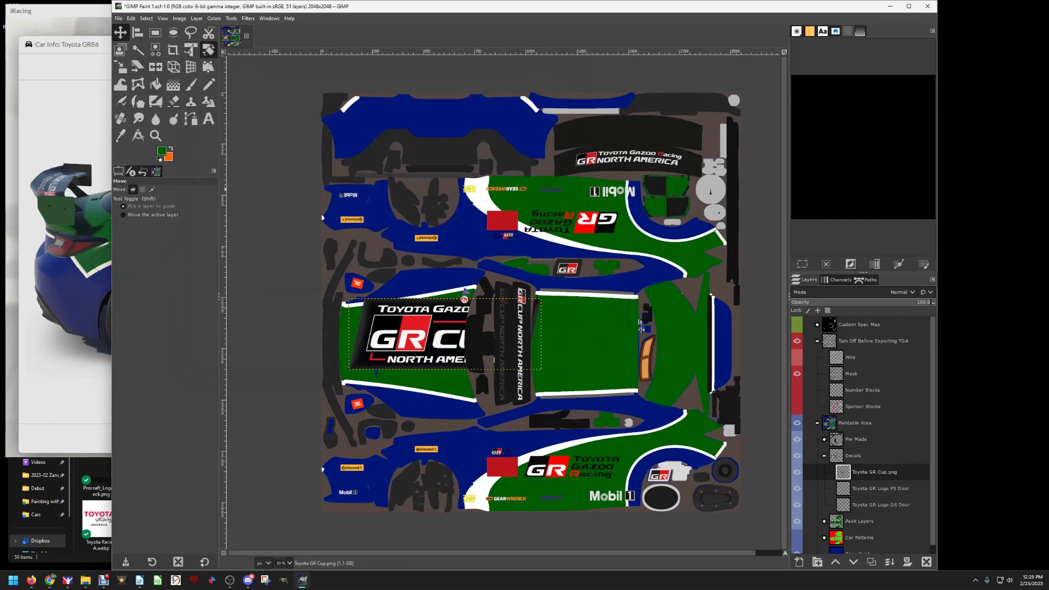
- Rotate the Toyota GR Cup logo layer a quarter turn clockwise so it runs across the hood's width
{"action": "left_click", "coordinate": [208, 50]}
{"action": "left_click_drag", "start_coordinate": [464, 299], "coordinate": [485, 336]}
{"action": "left_click_drag", "start_coordinate": [700, 77], "coordinate": [707, 77]}
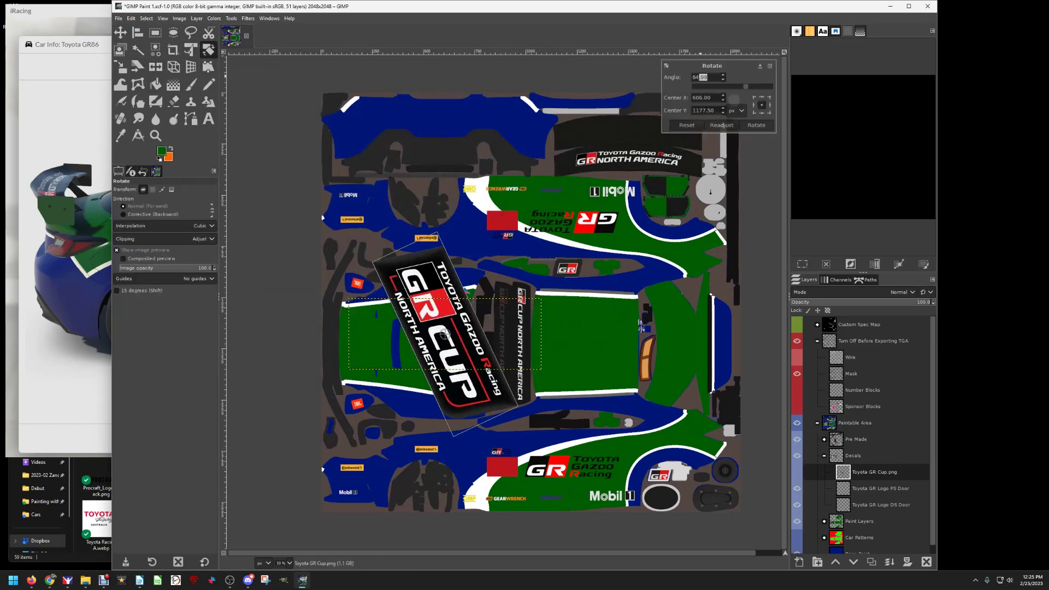
{"action": "key", "text": "BackSpace"}
{"action": "key", "text": "BackSpace"}
{"action": "key", "text": "Return"}
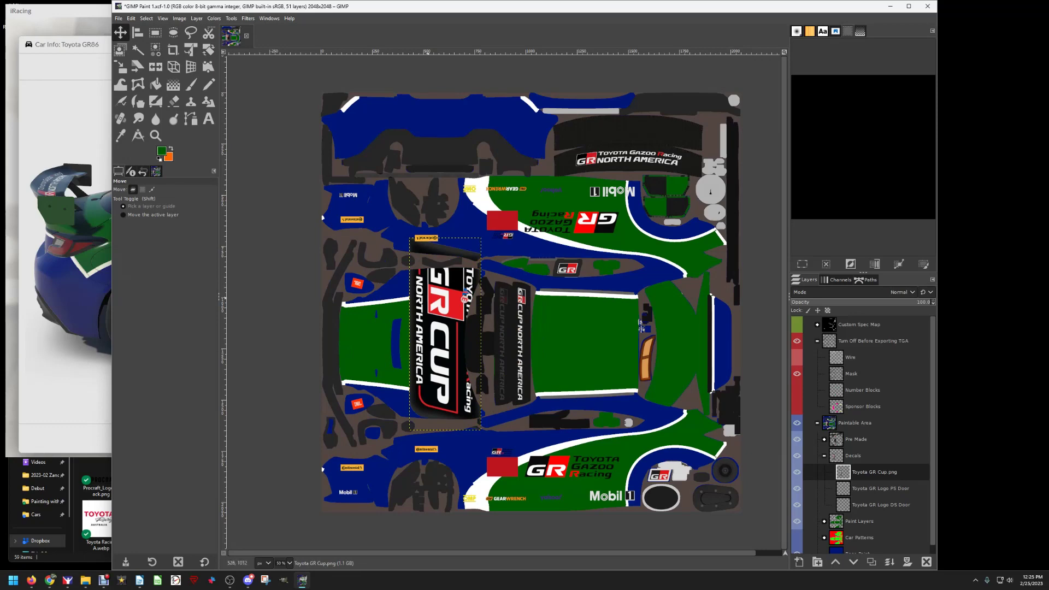
- Move the rotated logo to the front half of the hood and scale it proportionally to about 128 × 344 px
{"action": "left_click_drag", "start_coordinate": [446, 338], "coordinate": [386, 348]}
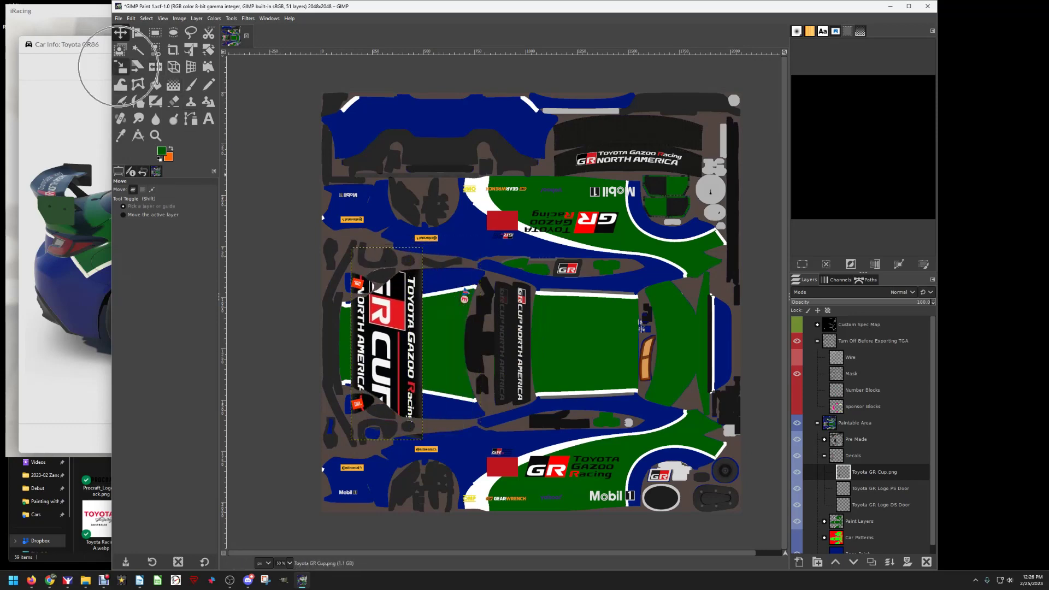
{"action": "left_click", "coordinate": [121, 67]}
{"action": "left_click", "coordinate": [391, 344]}
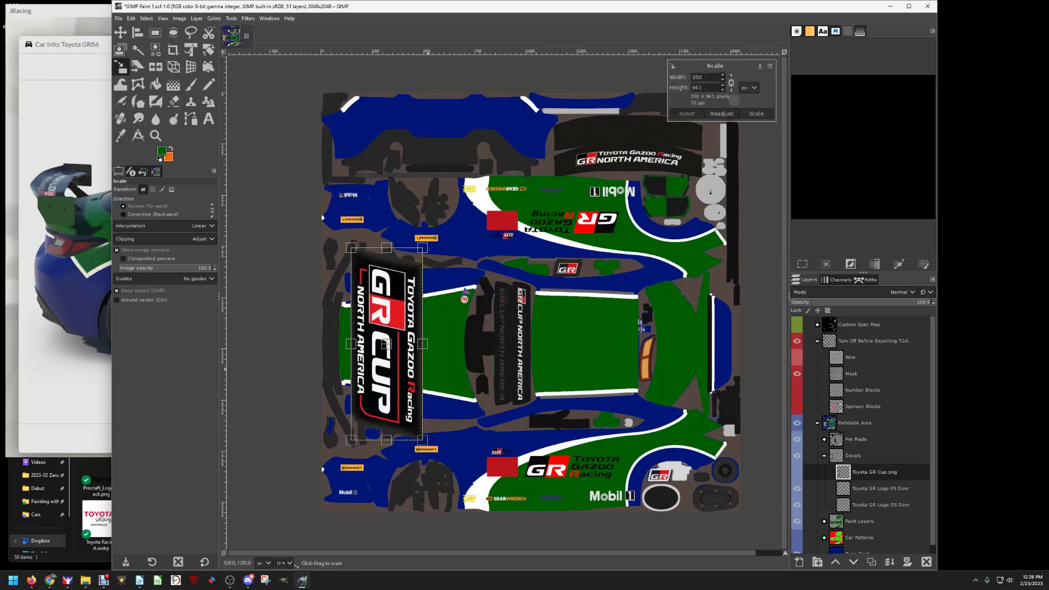
{"action": "left_click_drag", "start_coordinate": [423, 344], "coordinate": [370, 347]}
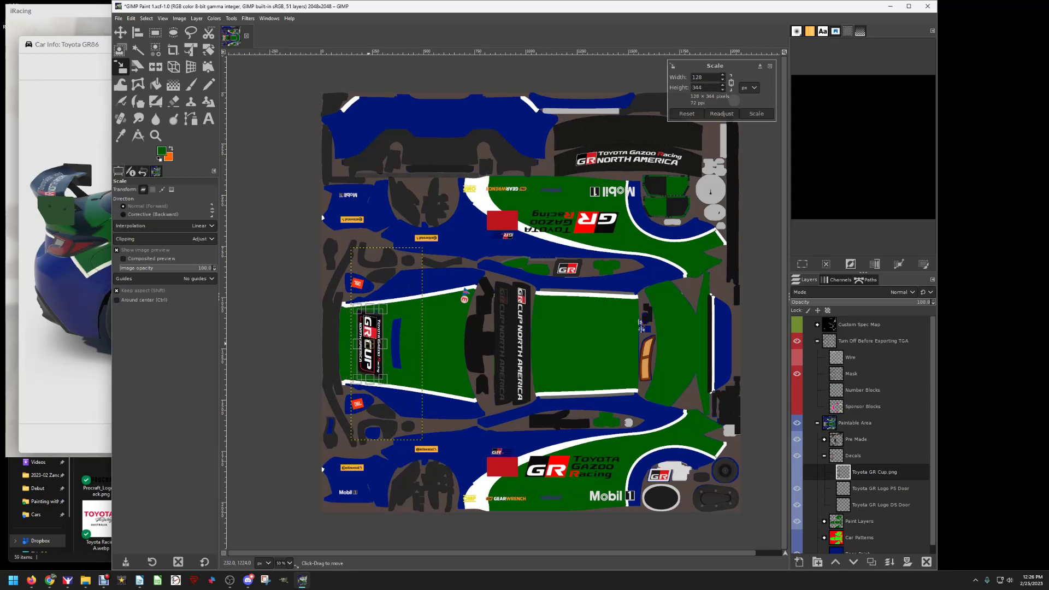
{"action": "left_click", "coordinate": [756, 114]}
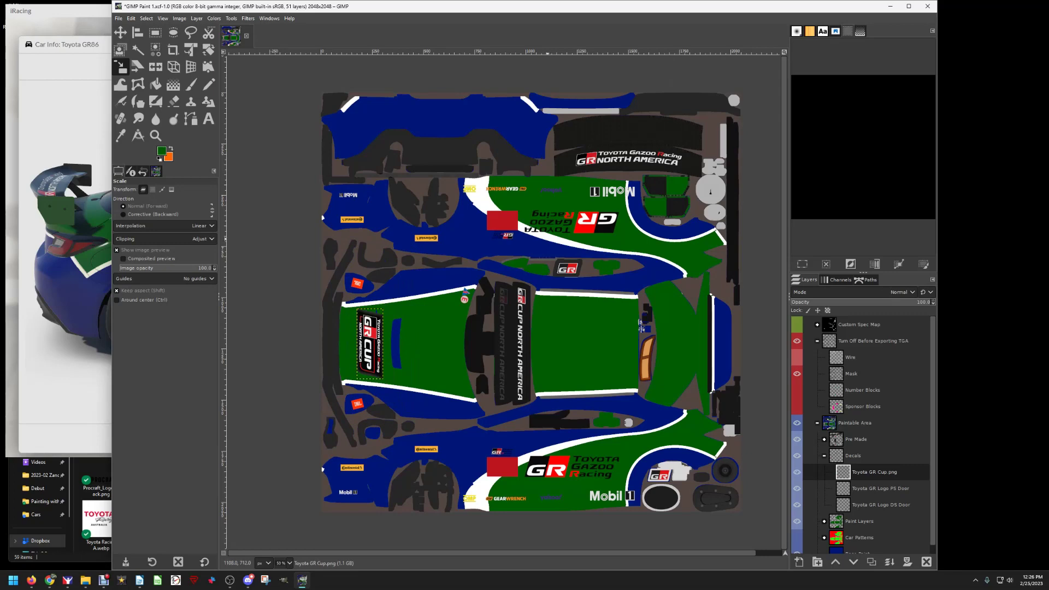
- Move the scaled GR Cup logo forward to the hood's front edge, centred between the white stripes
{"action": "scroll", "coordinate": [370, 325], "scroll_direction": "up", "scroll_amount": 5}
{"action": "scroll", "coordinate": [369, 326], "scroll_direction": "down", "scroll_amount": 3}
{"action": "scroll", "coordinate": [364, 317], "scroll_direction": "up", "scroll_amount": 1}
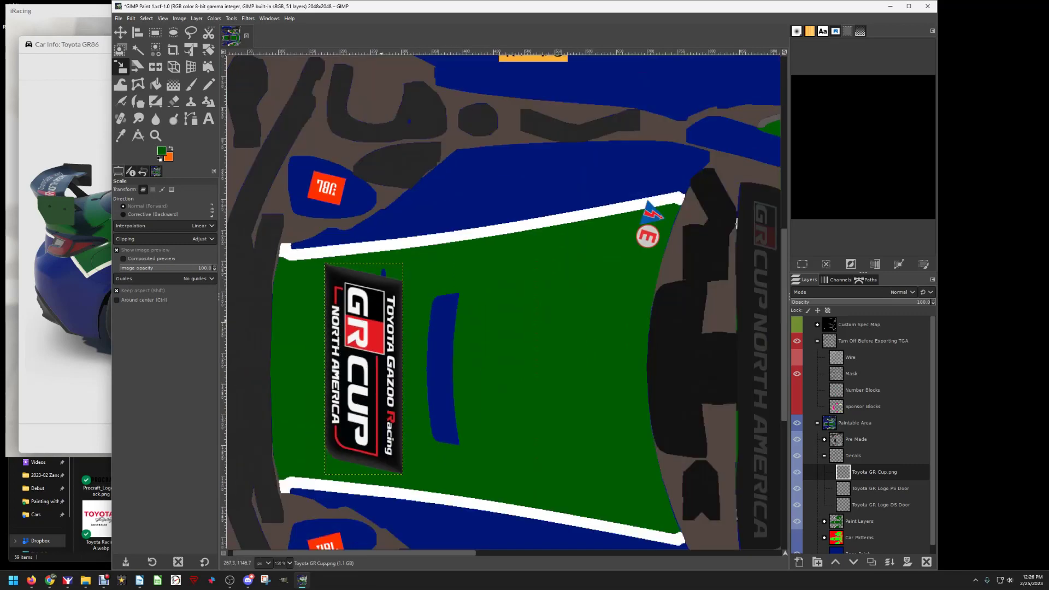
{"action": "scroll", "coordinate": [364, 328], "scroll_direction": "down", "scroll_amount": 3}
{"action": "scroll", "coordinate": [364, 328], "scroll_direction": "up", "scroll_amount": 2}
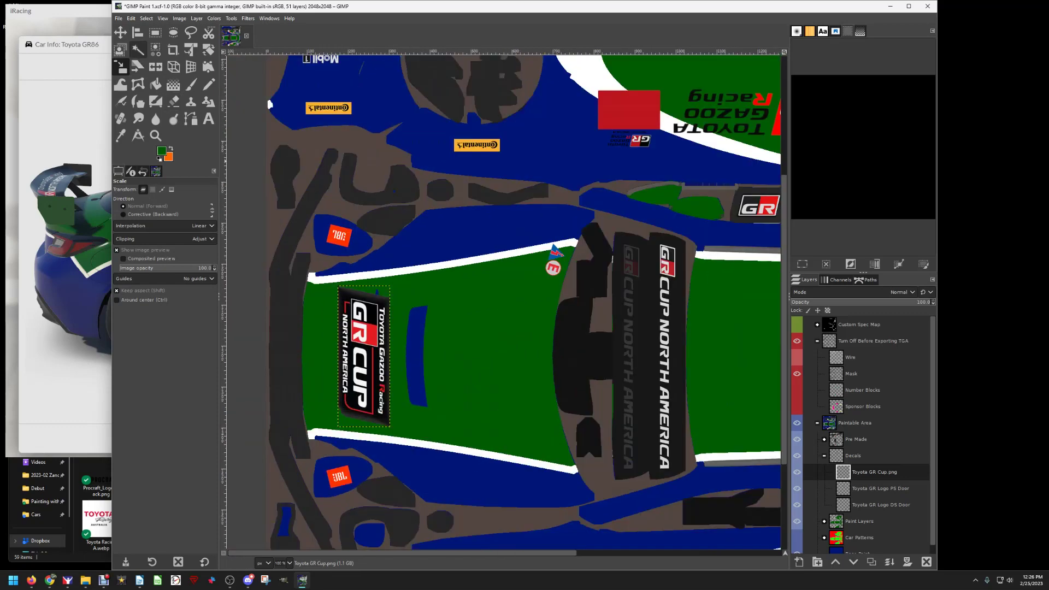
{"action": "key", "text": "m"}
{"action": "left_click_drag", "start_coordinate": [364, 355], "coordinate": [340, 355]}
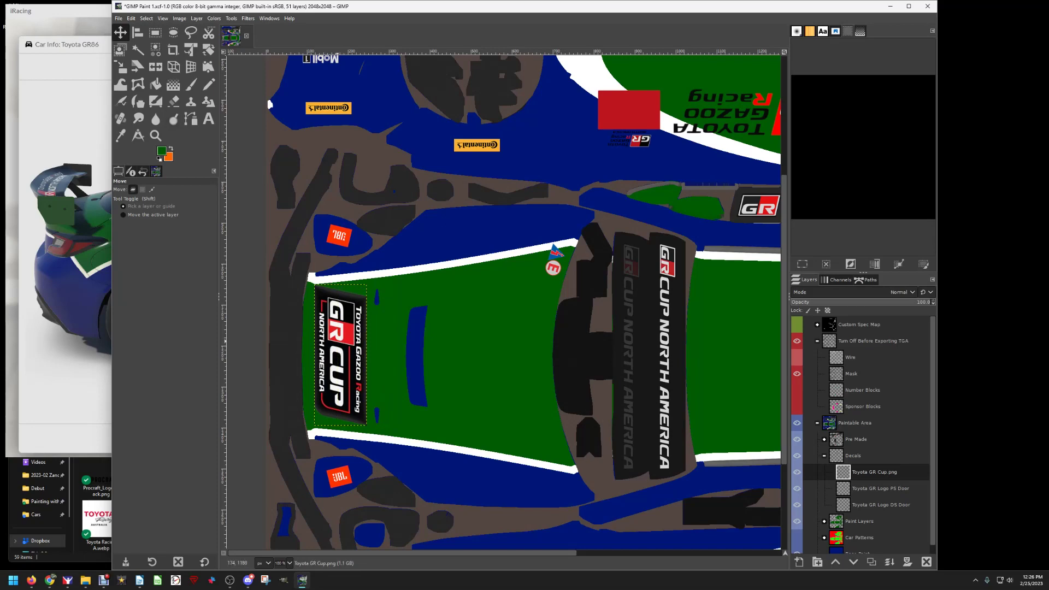
- Re-export the livery to the car's TGA file and check the hood logo on the car model in iRacing
{"action": "left_click", "coordinate": [118, 18]}
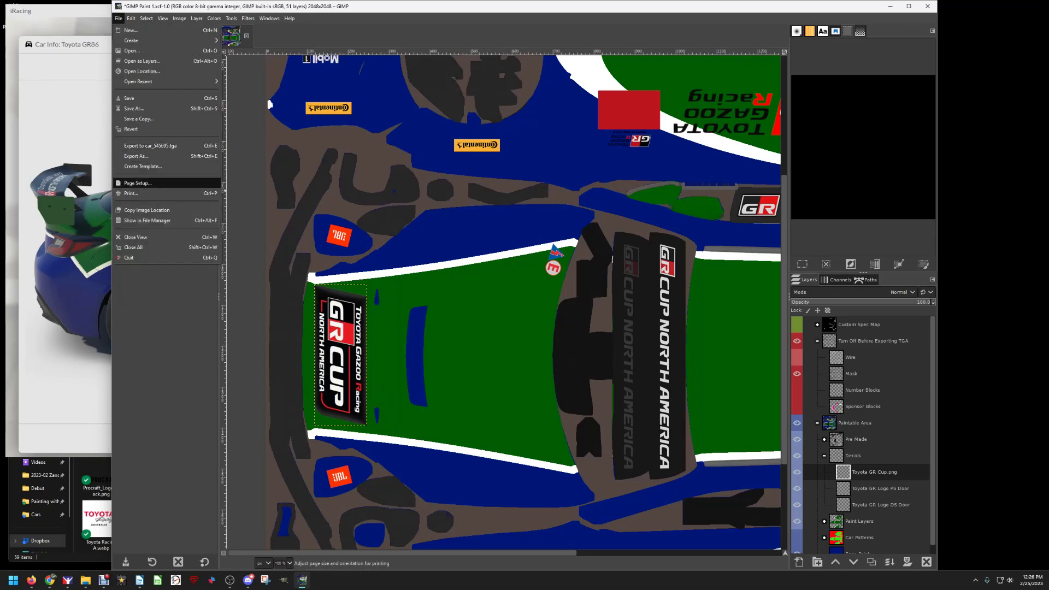
{"action": "key", "text": "Escape"}
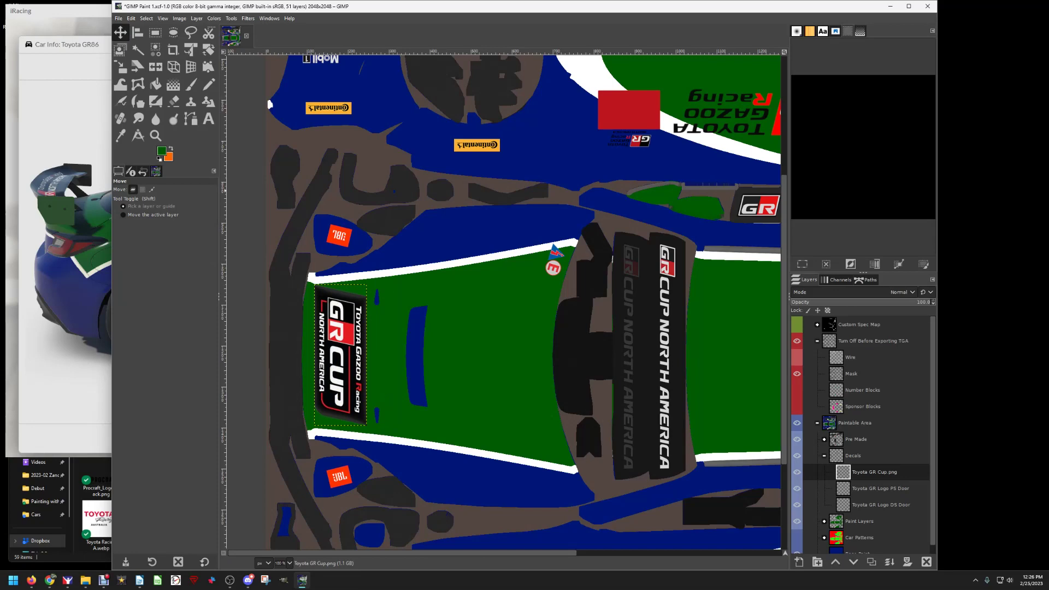
{"action": "key", "text": "alt+Tab"}
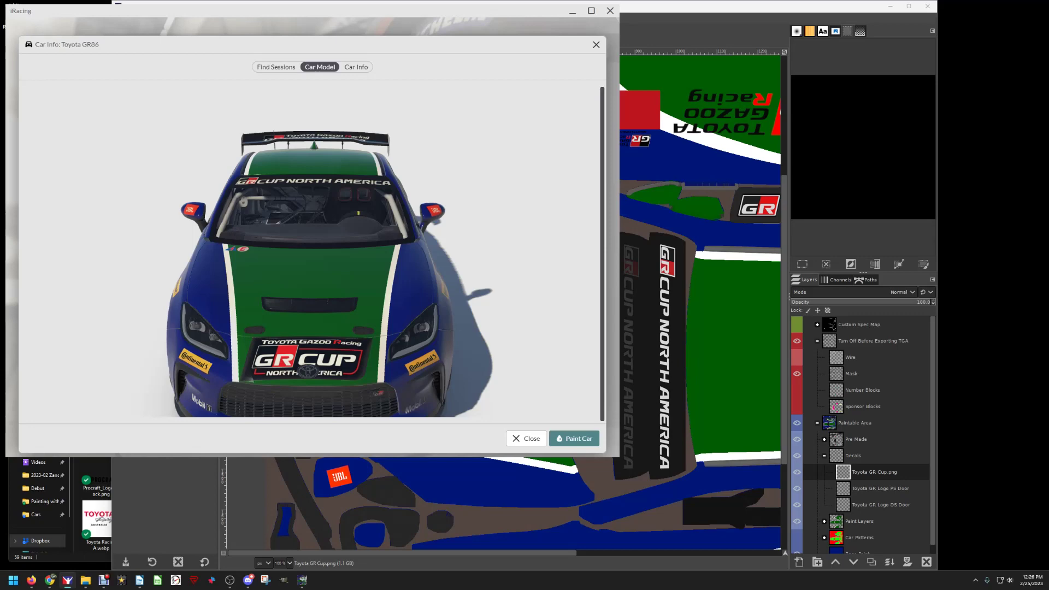
{"action": "key", "text": "alt+Tab"}
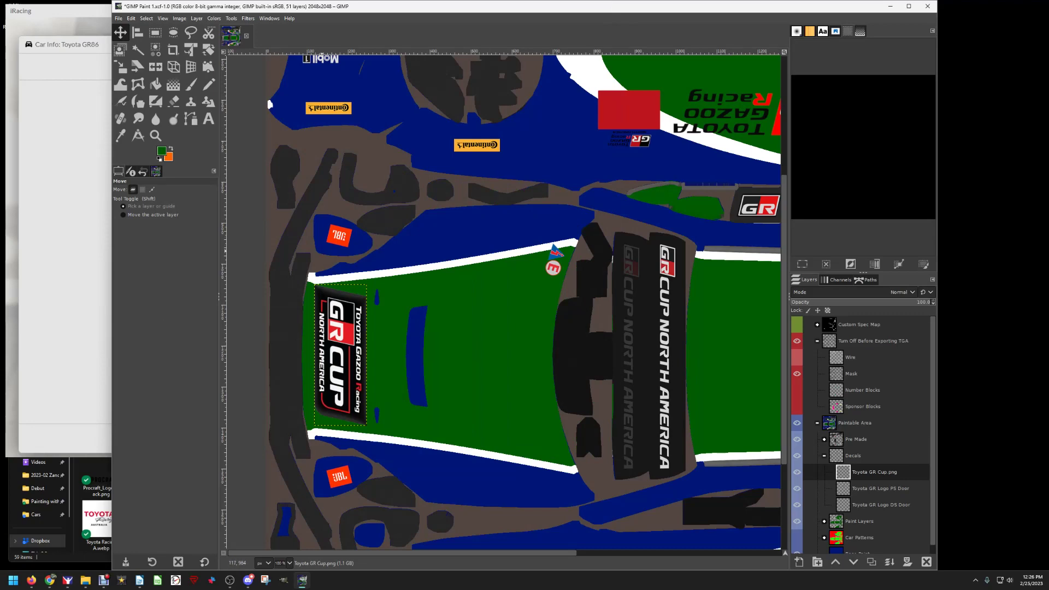
- Show the Wire layer and move the GR Cup logo back on the hood to clear the round badge mesh
{"action": "mouse_move", "coordinate": [341, 355]}
{"action": "left_mouse_down"}
{"action": "mouse_move", "coordinate": [400, 353]}
{"action": "mouse_move", "coordinate": [346, 352]}
{"action": "left_mouse_up"}
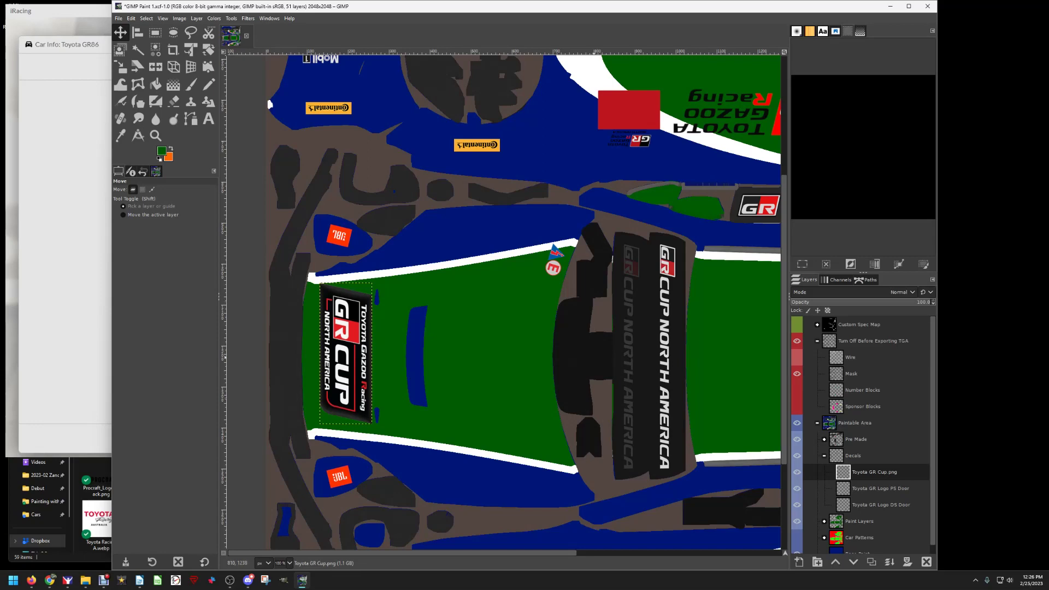
{"action": "left_click", "coordinate": [828, 362]}
{"action": "left_click", "coordinate": [817, 341]}
{"action": "left_click", "coordinate": [817, 341]}
{"action": "left_click", "coordinate": [797, 357]}
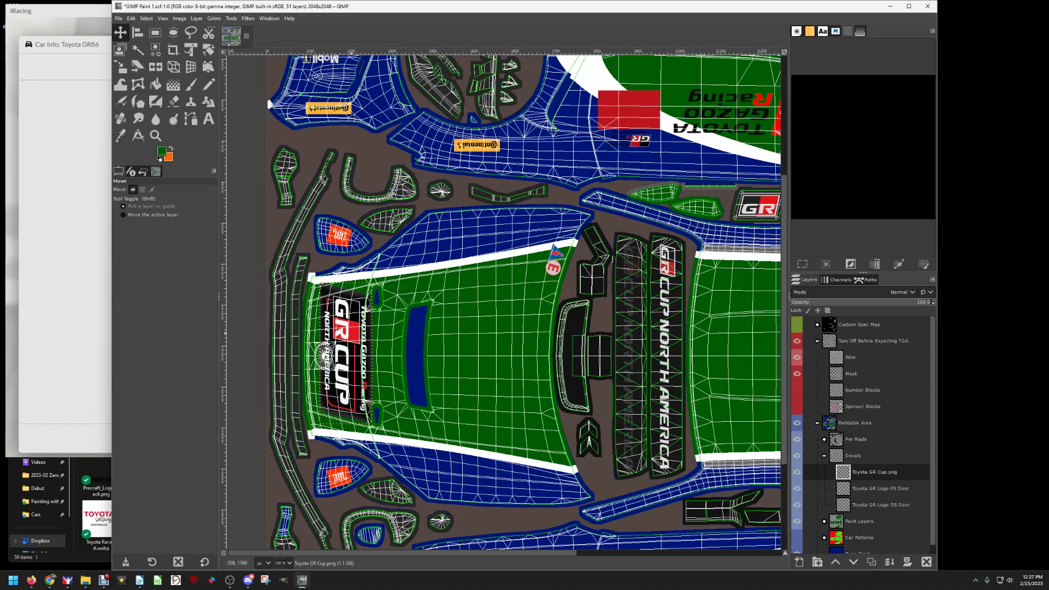
{"action": "left_click_drag", "start_coordinate": [352, 356], "coordinate": [369, 364]}
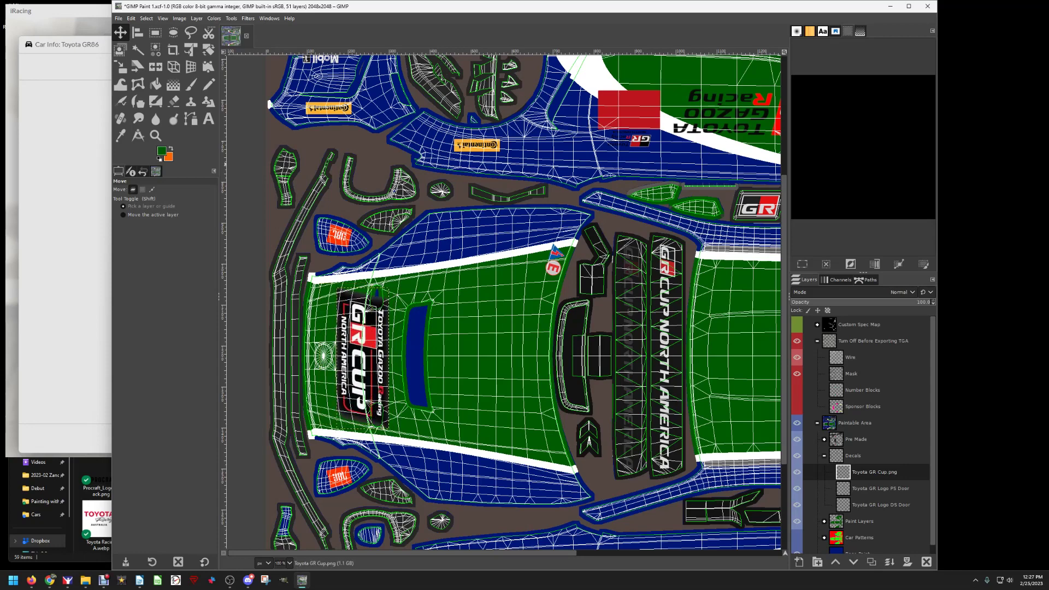
- Scale the logo proportionally to about 87 × 233 px and centre it on the hood's midline behind the badge
{"action": "key", "text": "shift+s"}
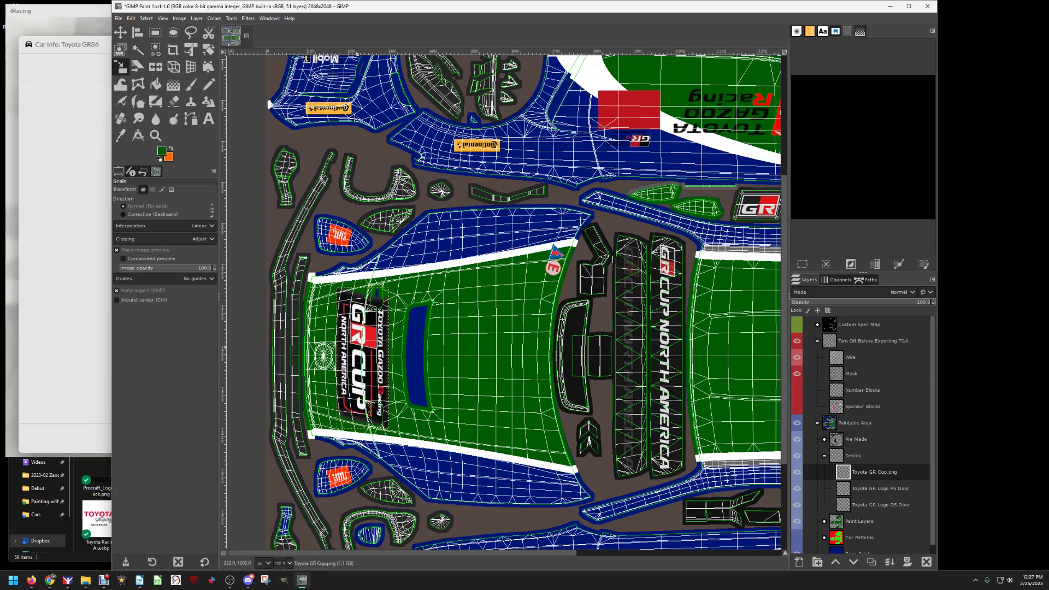
{"action": "left_click", "coordinate": [369, 365]}
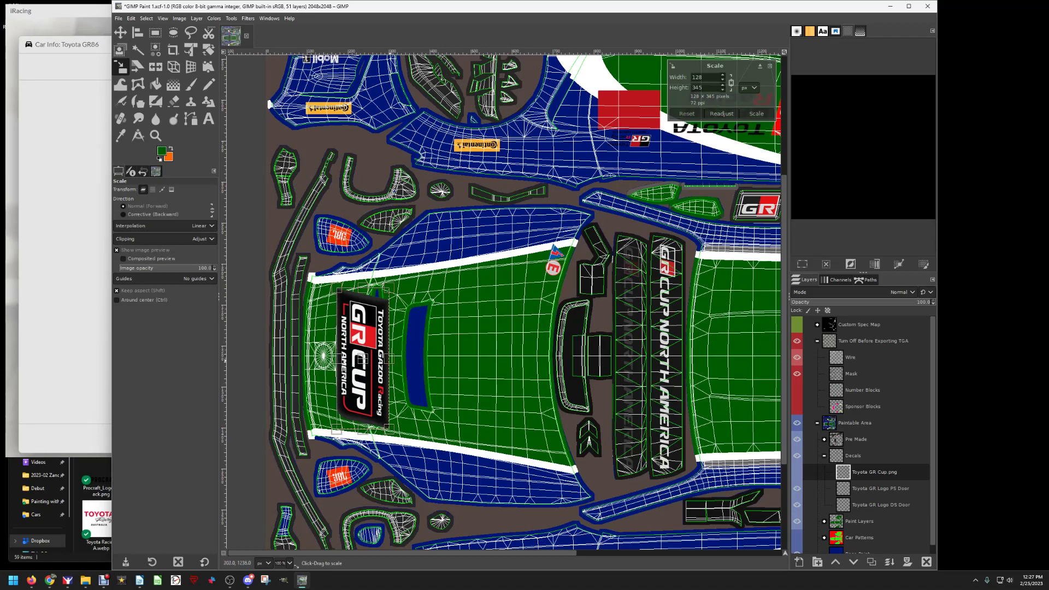
{"action": "left_click_drag", "start_coordinate": [393, 359], "coordinate": [372, 357]}
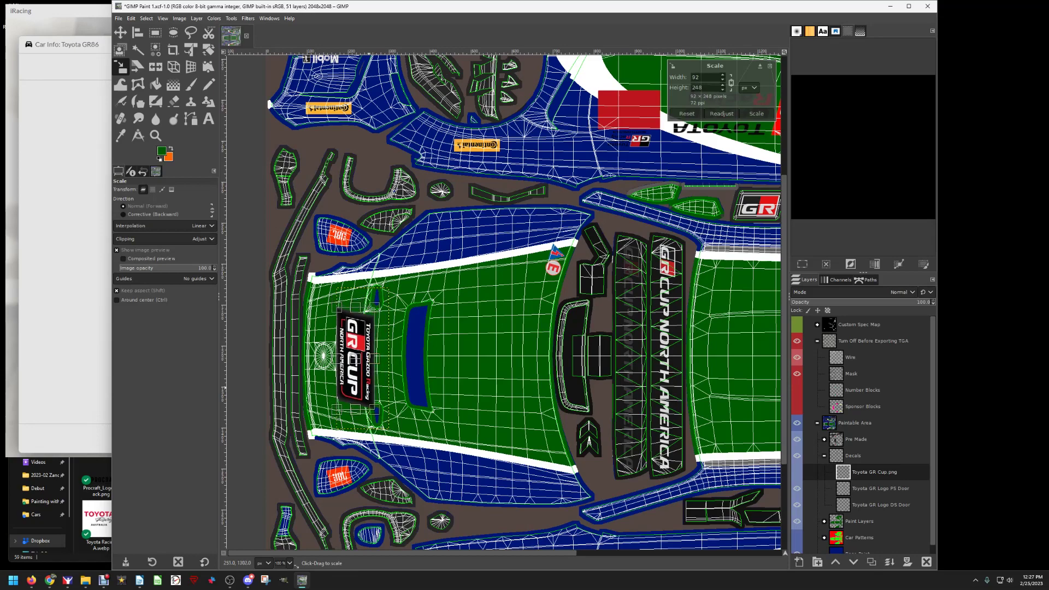
{"action": "scroll", "coordinate": [371, 357], "scroll_direction": "up", "scroll_amount": 2}
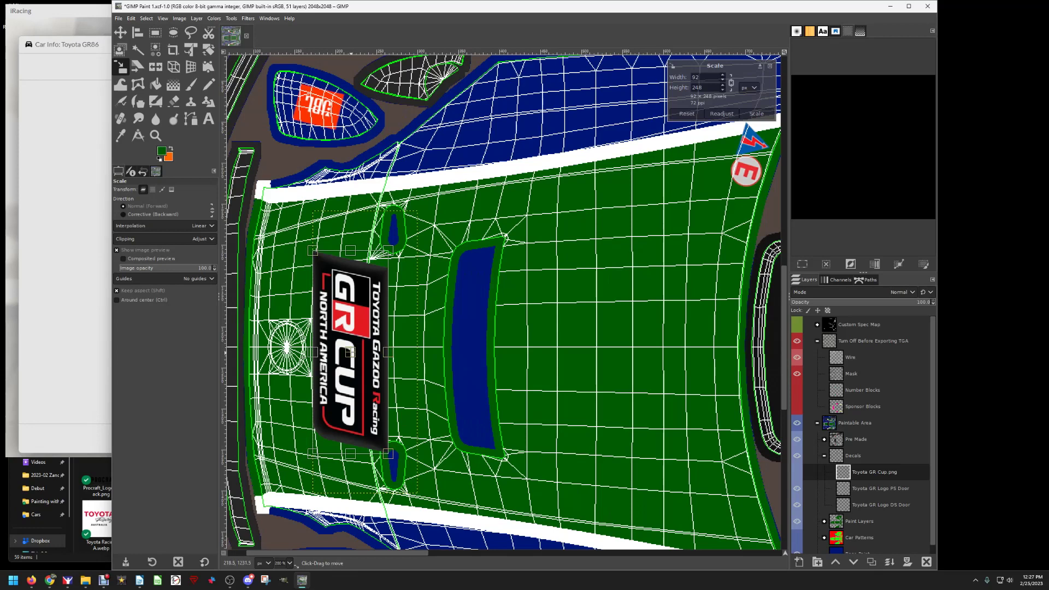
{"action": "left_click_drag", "start_coordinate": [350, 352], "coordinate": [350, 347]}
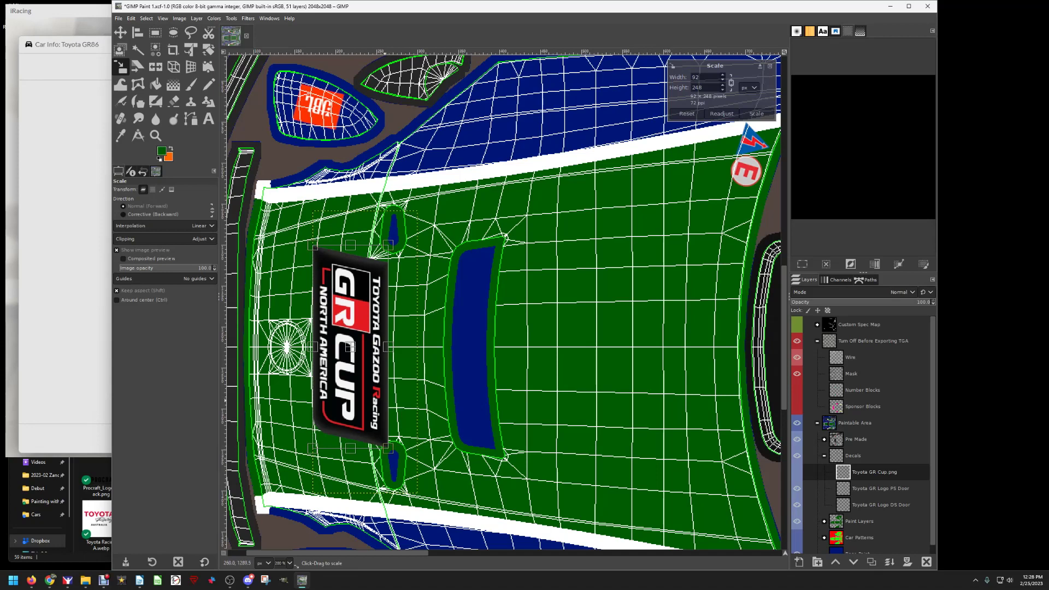
{"action": "left_click_drag", "start_coordinate": [388, 347], "coordinate": [382, 347]}
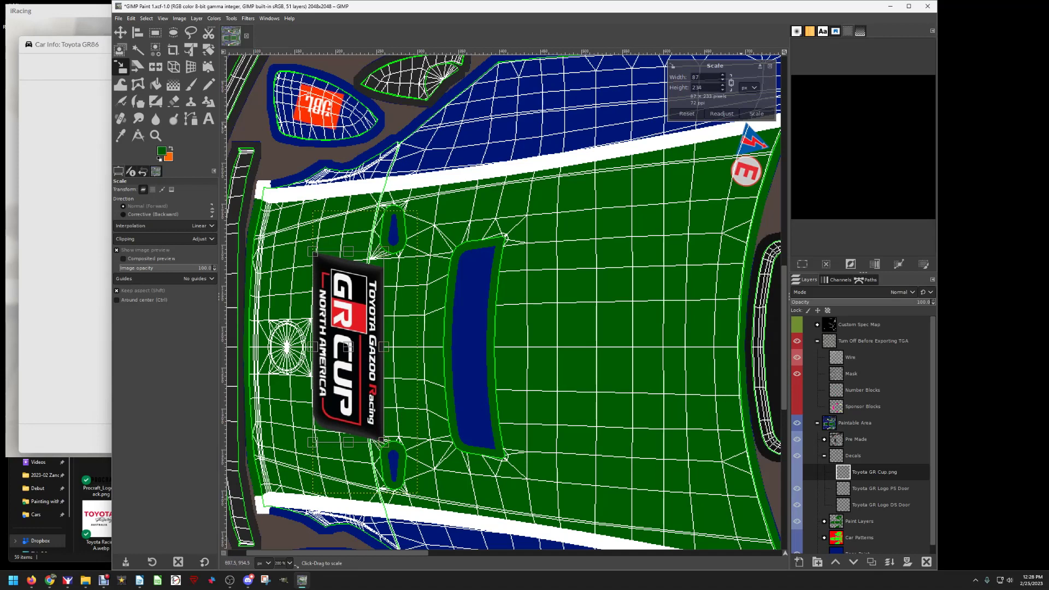
{"action": "left_click", "coordinate": [756, 114]}
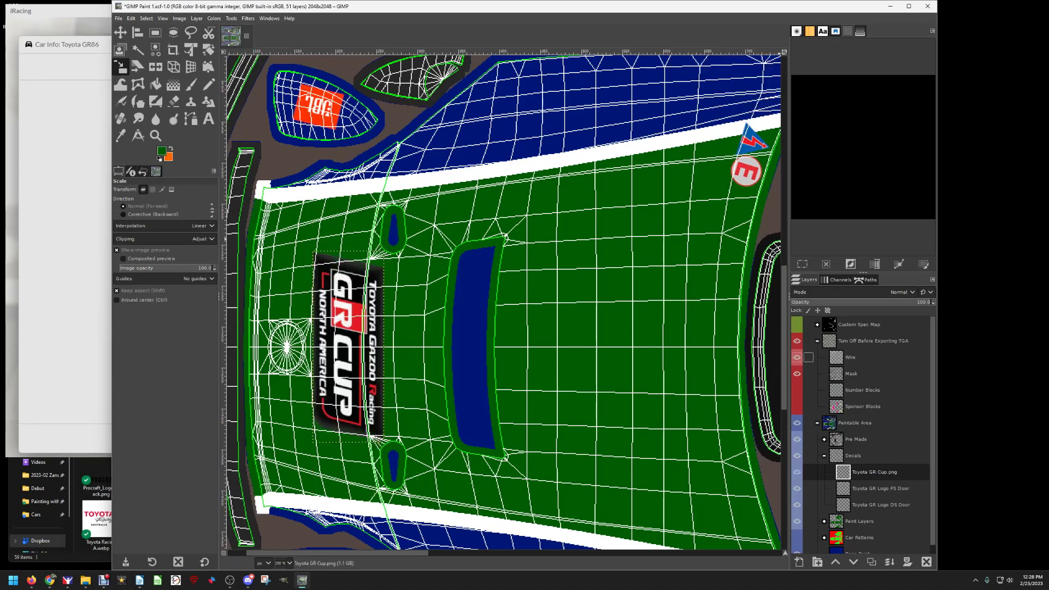
- Hide the Wire layer, re-export the livery to the car's TGA file, and inspect the hood logo on the iRacing car model
{"action": "left_click", "coordinate": [796, 357]}
{"action": "left_click", "coordinate": [118, 18]}
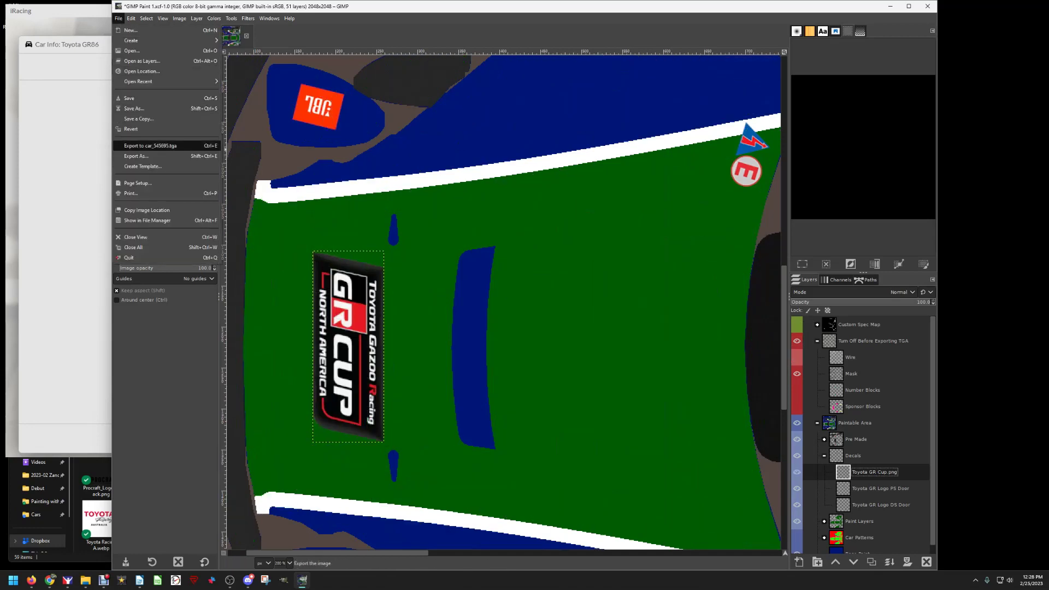
{"action": "left_click", "coordinate": [150, 145]}
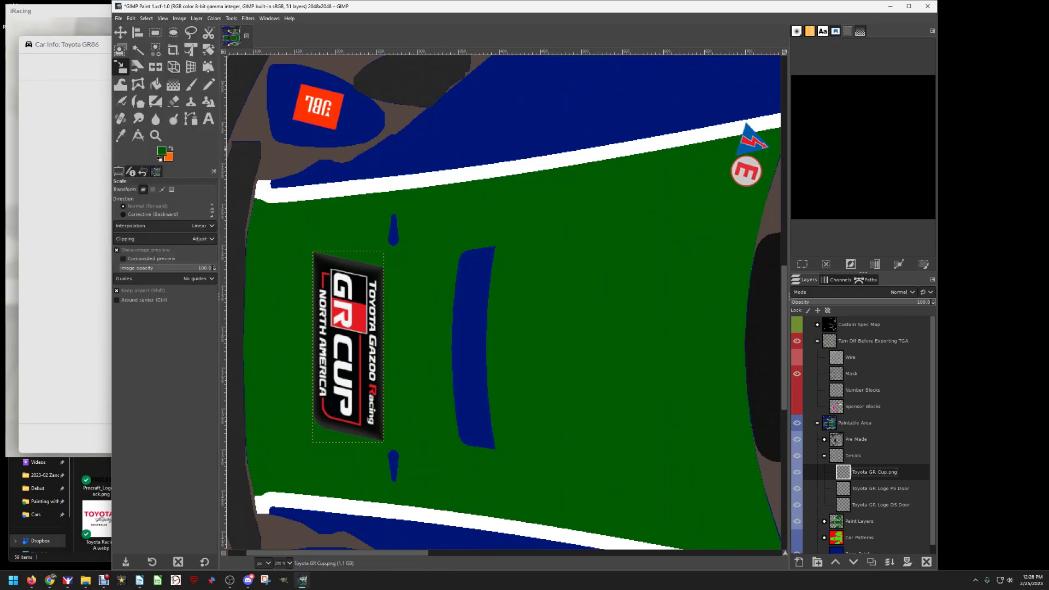
{"action": "key", "text": "alt+Tab"}
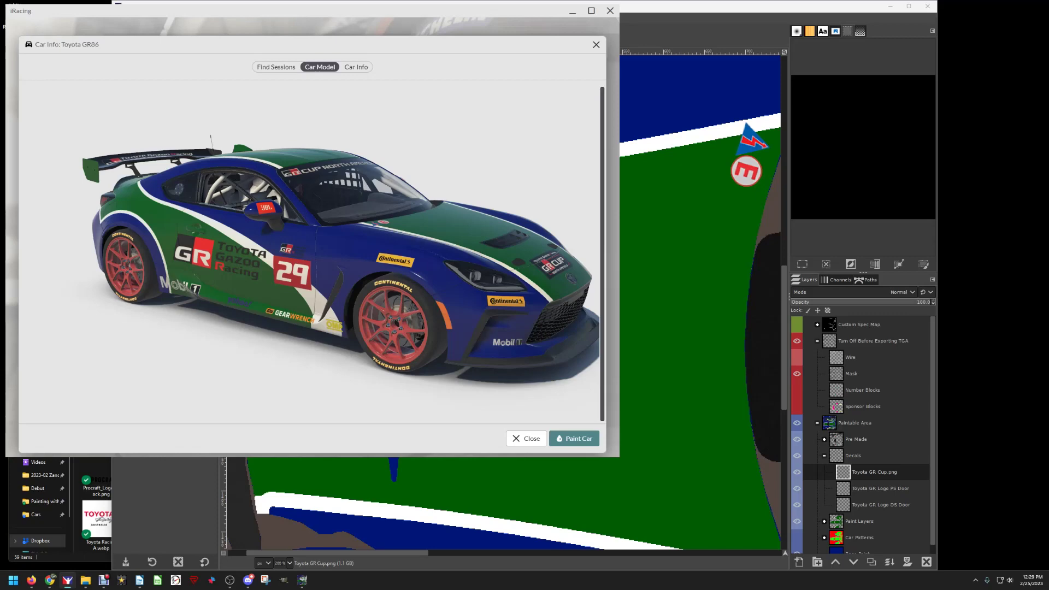
- Examine the pre-made sponsor decals around the door number block in the GIMP template and compare them with the iRacing car model
{"action": "key", "text": "alt+Tab"}
{"action": "scroll", "coordinate": [508, 325], "scroll_direction": "down", "scroll_amount": 4}
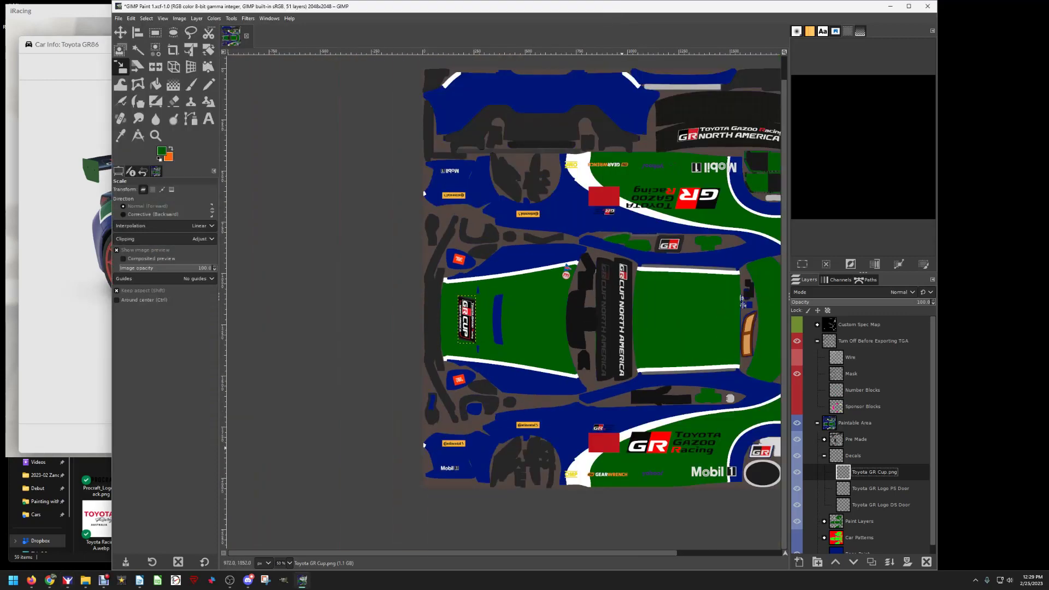
{"action": "scroll", "coordinate": [627, 446], "scroll_direction": "up", "scroll_amount": 6}
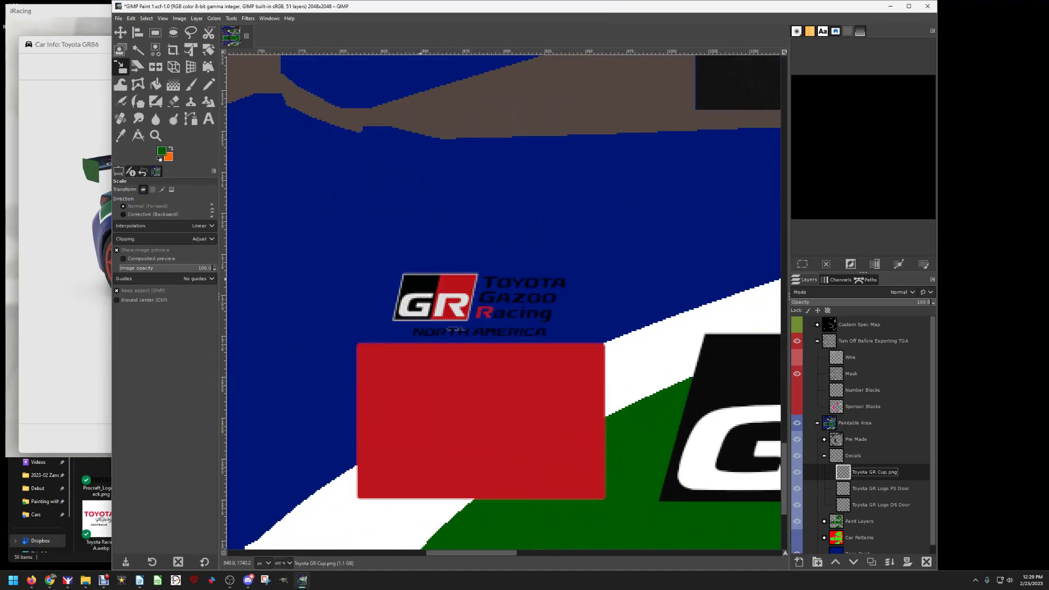
{"action": "scroll", "coordinate": [431, 281], "scroll_direction": "down", "scroll_amount": 5}
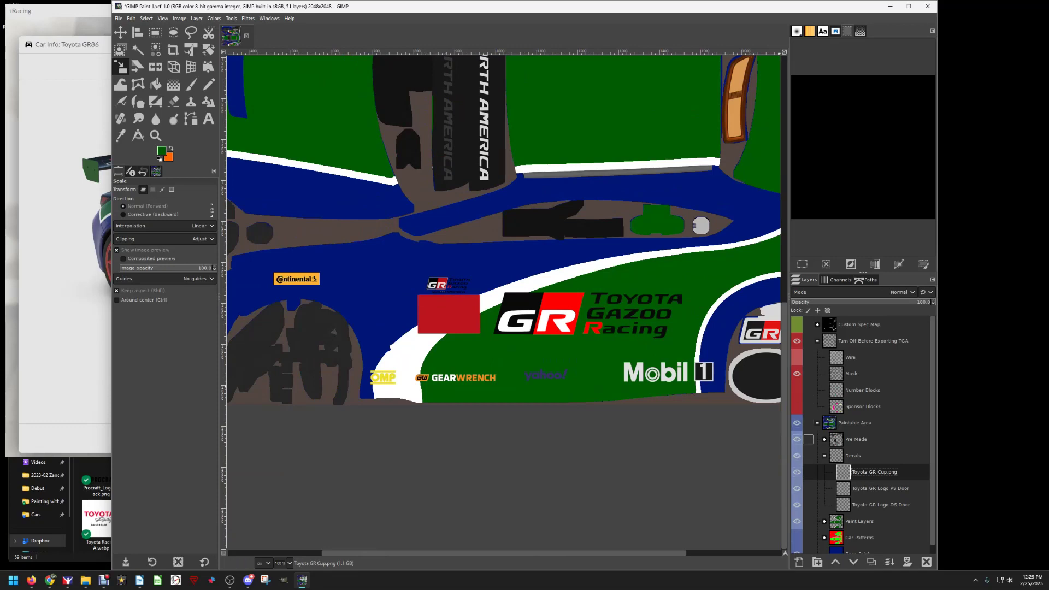
{"action": "scroll", "coordinate": [502, 295], "scroll_direction": "up", "scroll_amount": 3}
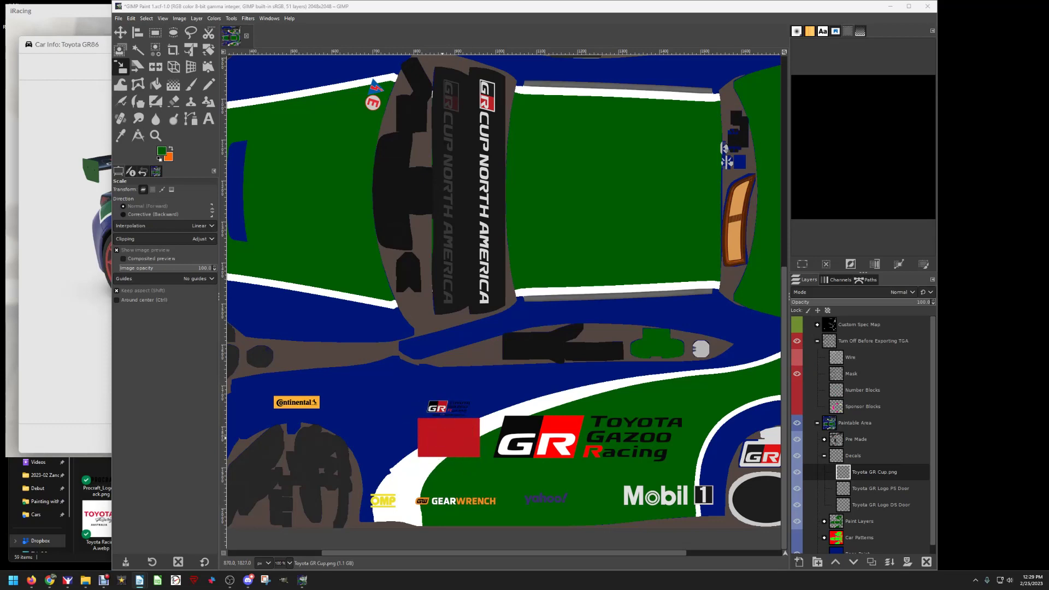
{"action": "key", "text": "alt+Tab"}
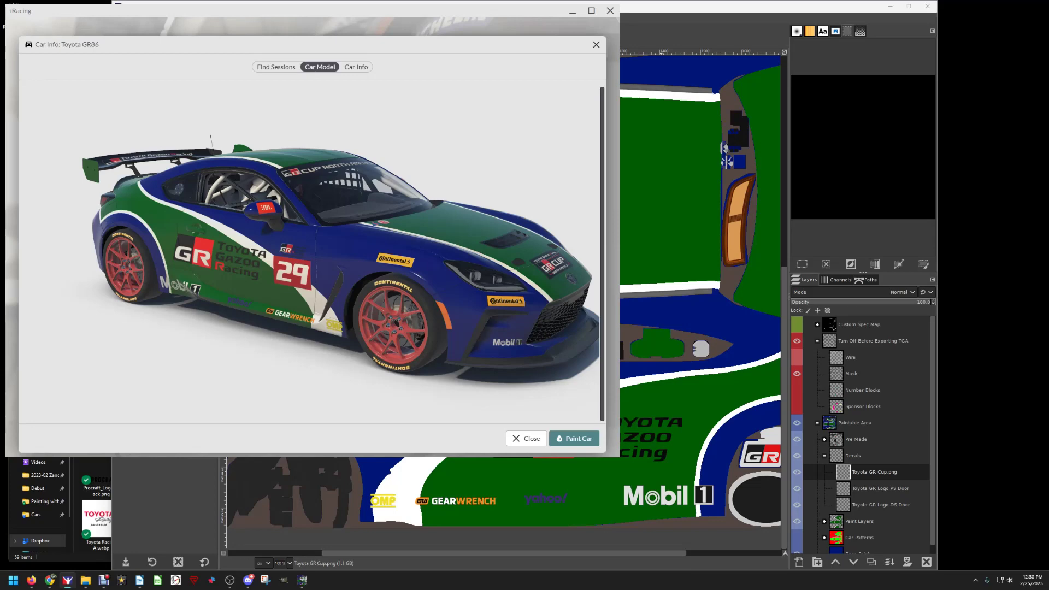
{"action": "key", "text": "alt+Tab"}
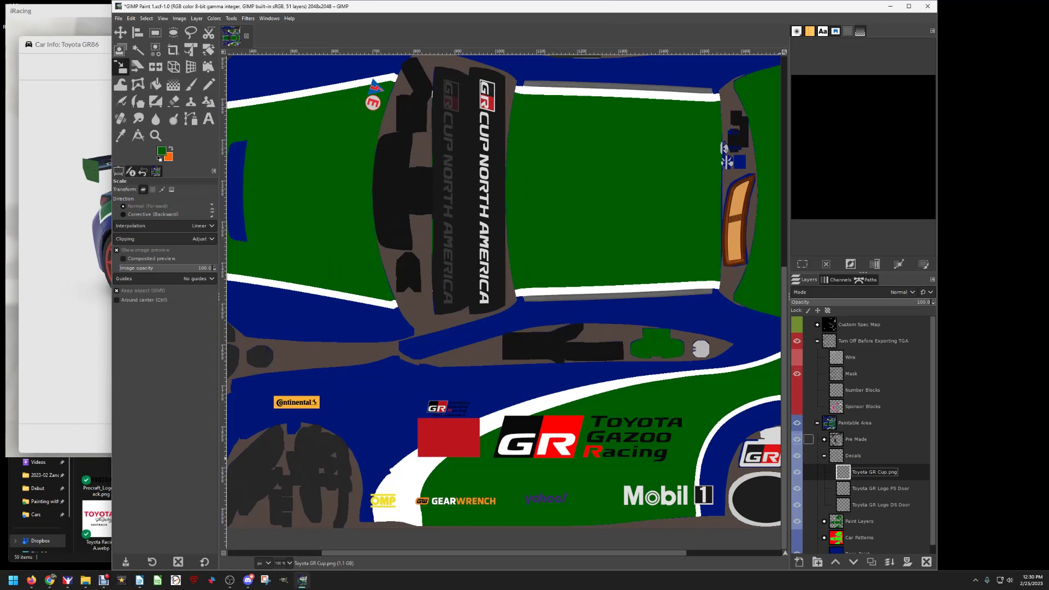
- Expand the Pre Made group, toggle the Car_decal layer off and on to identify its decals, and select that layer
{"action": "left_click", "coordinate": [824, 439]}
{"action": "scroll", "coordinate": [809, 420], "scroll_direction": "down", "scroll_amount": 3}
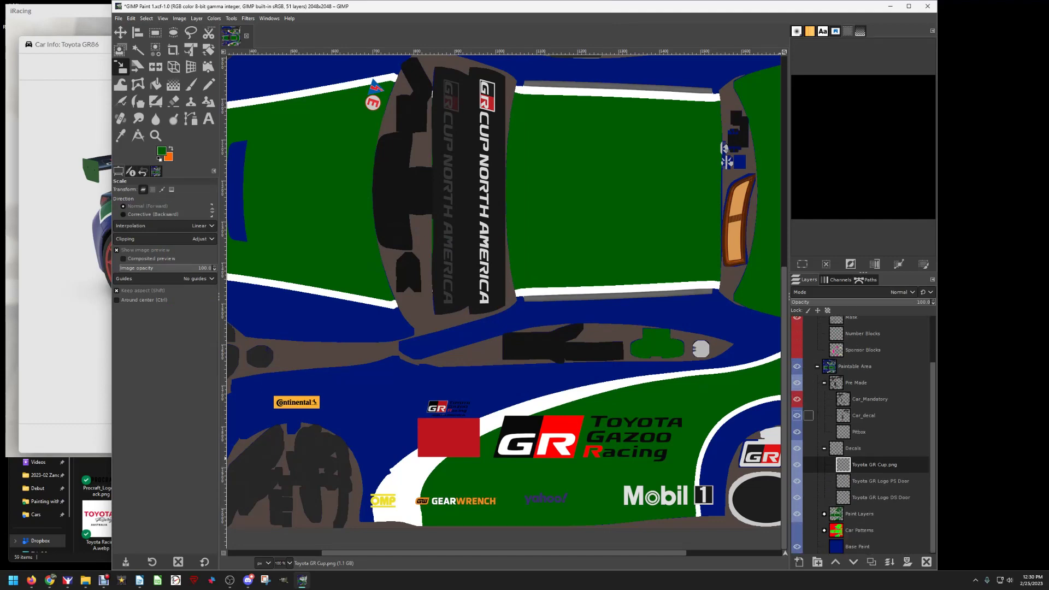
{"action": "left_click", "coordinate": [797, 416]}
{"action": "left_click", "coordinate": [797, 415]}
{"action": "left_click", "coordinate": [796, 415]}
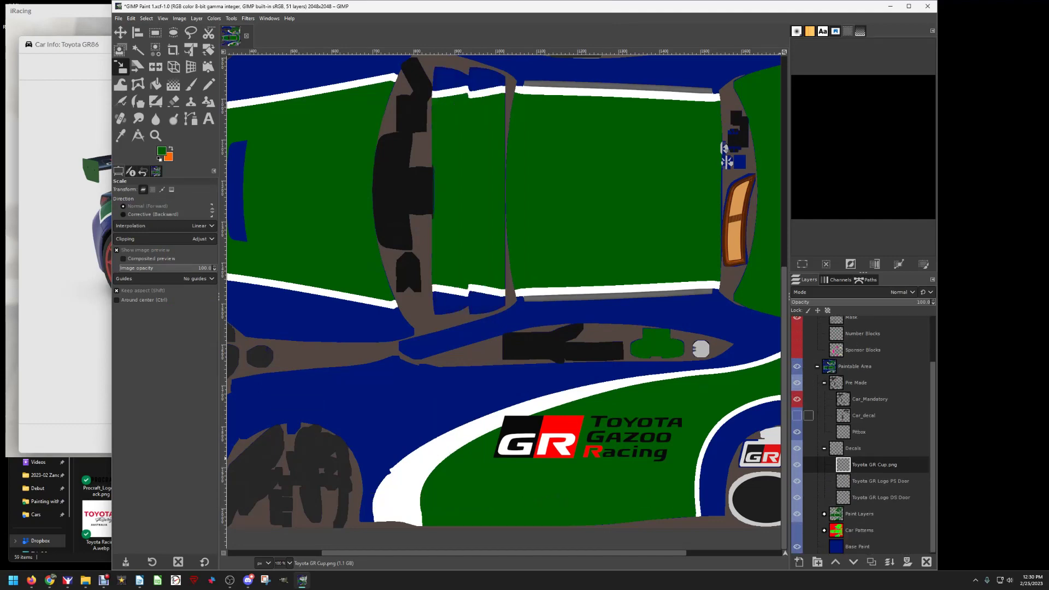
{"action": "left_click", "coordinate": [796, 415]}
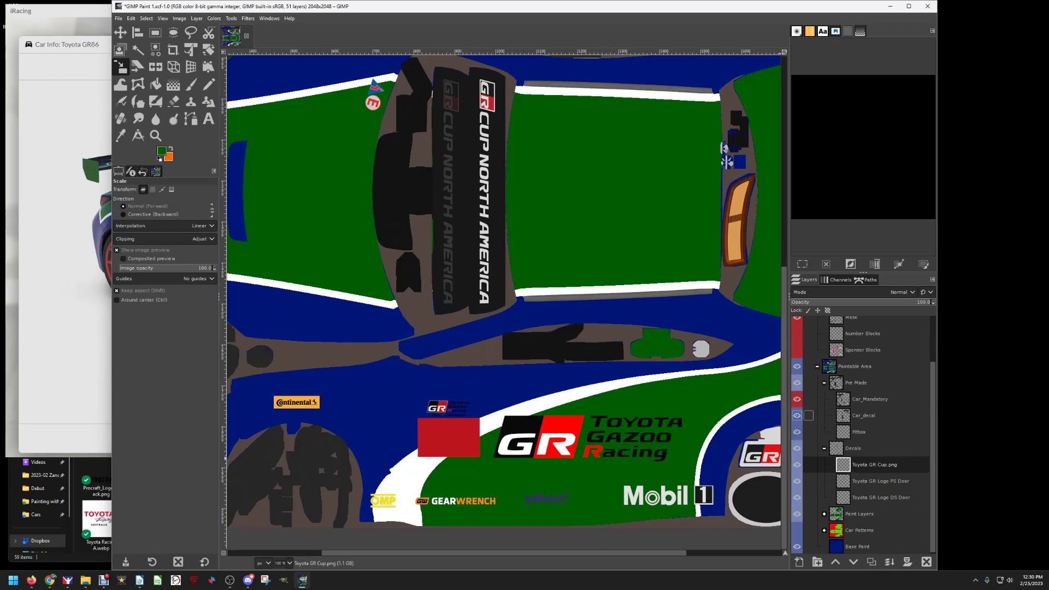
{"action": "left_click", "coordinate": [864, 415]}
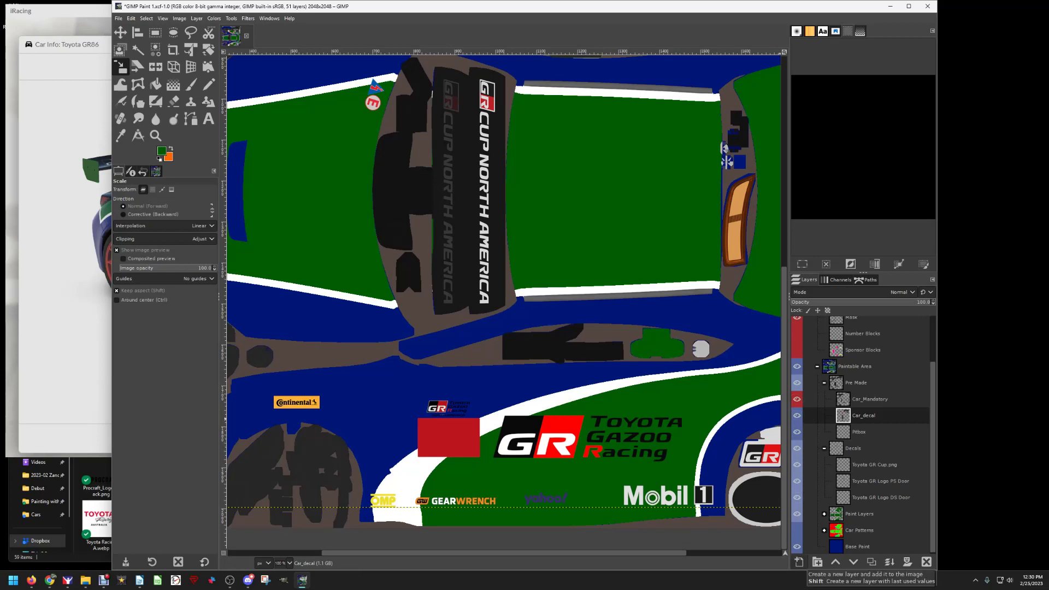
- Add a transparent 2048 × 2048 px layer named Car Decal 2 above the Car_decal layer
{"action": "left_click", "coordinate": [799, 561]}
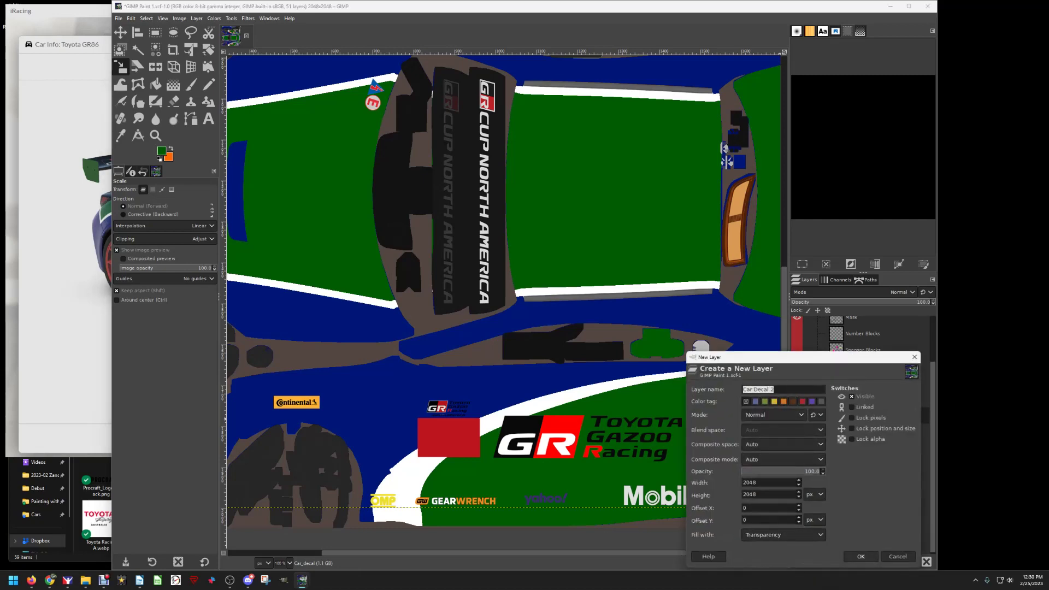
{"action": "key", "text": "Return"}
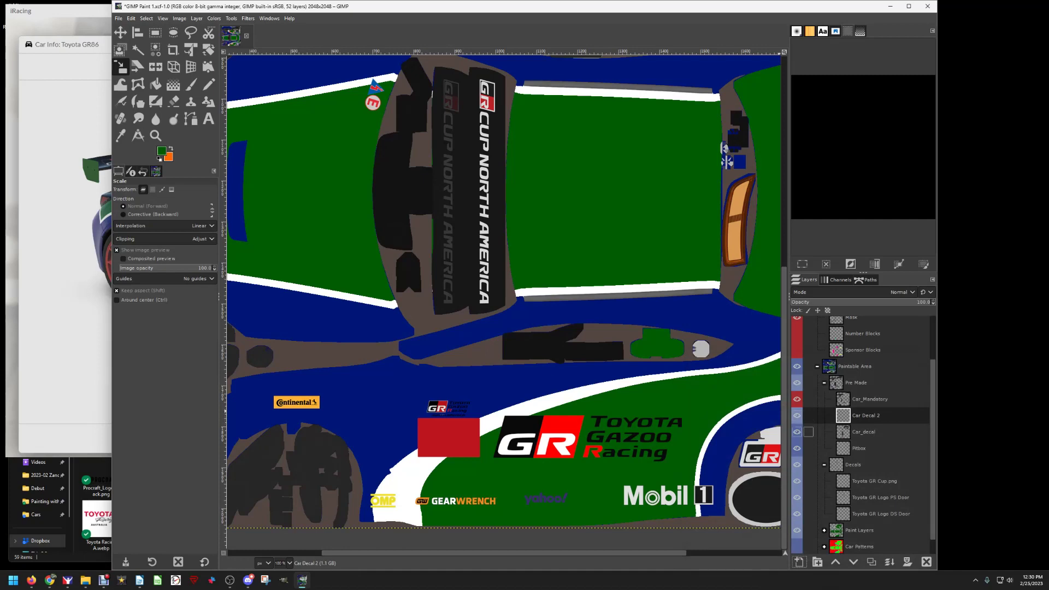
- Fuzzy-select the red door number blocks on both sides of the car on the Car_decal layer
{"action": "left_click", "coordinate": [863, 432]}
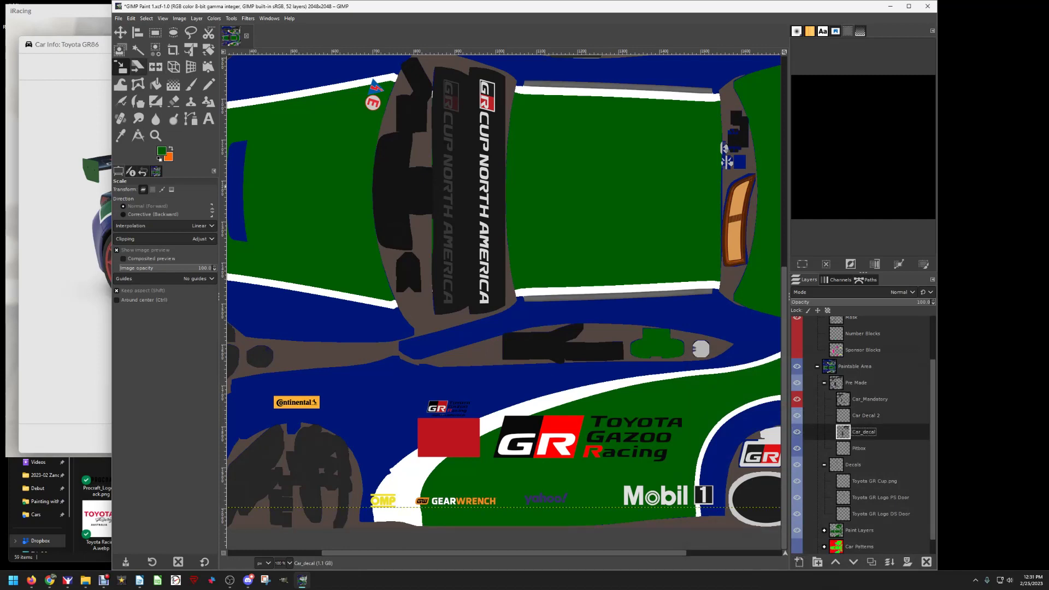
{"action": "left_click", "coordinate": [138, 50]}
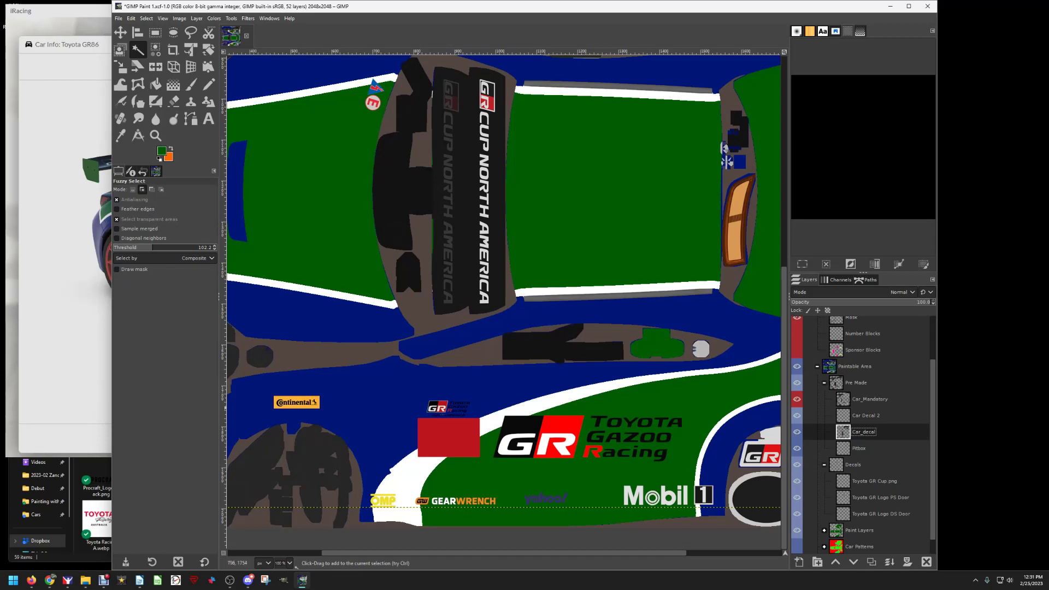
{"action": "left_click", "coordinate": [449, 437]}
{"action": "scroll", "coordinate": [557, 383], "scroll_direction": "up", "scroll_amount": 8}
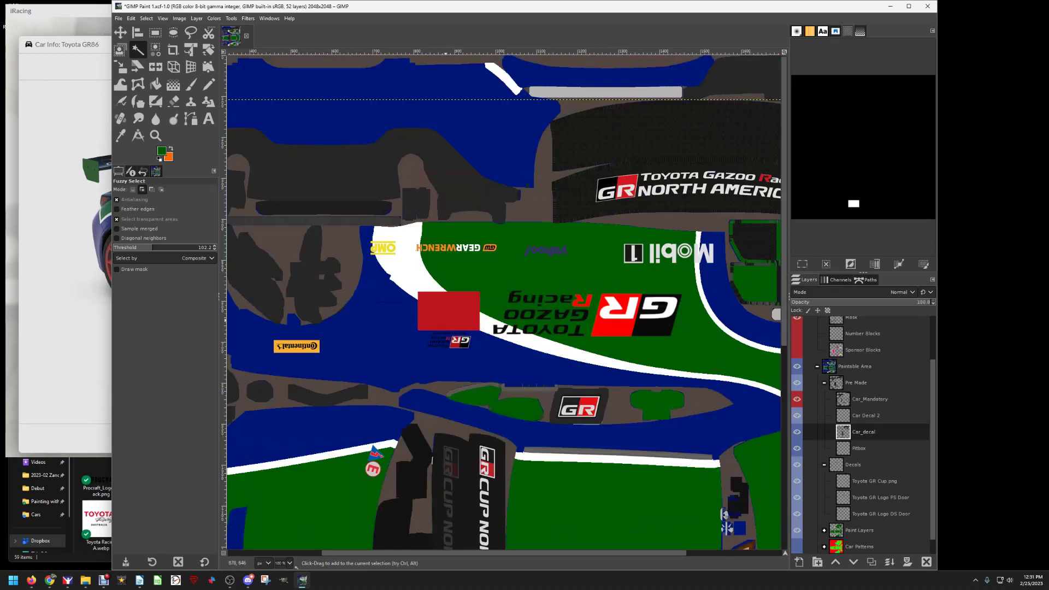
{"action": "left_click", "coordinate": [448, 309]}
- Switch to iRacing, orbit the Toyota GR86 model to inspect the number blocks on both doors, and return to GIMP
{"action": "left_click", "coordinate": [68, 580]}
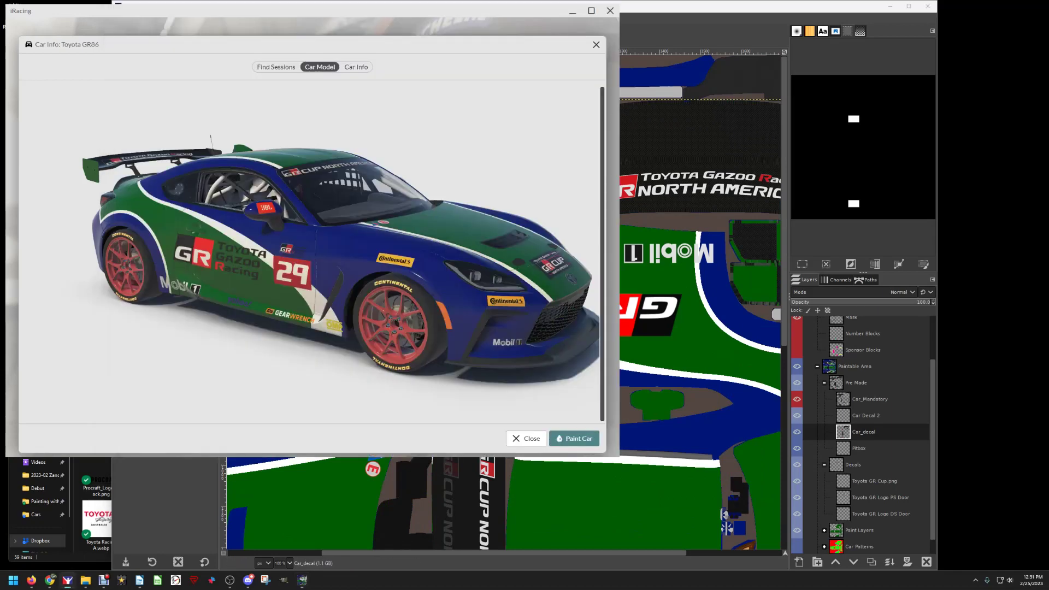
{"action": "left_click_drag", "start_coordinate": [317, 229], "coordinate": [508, 263]}
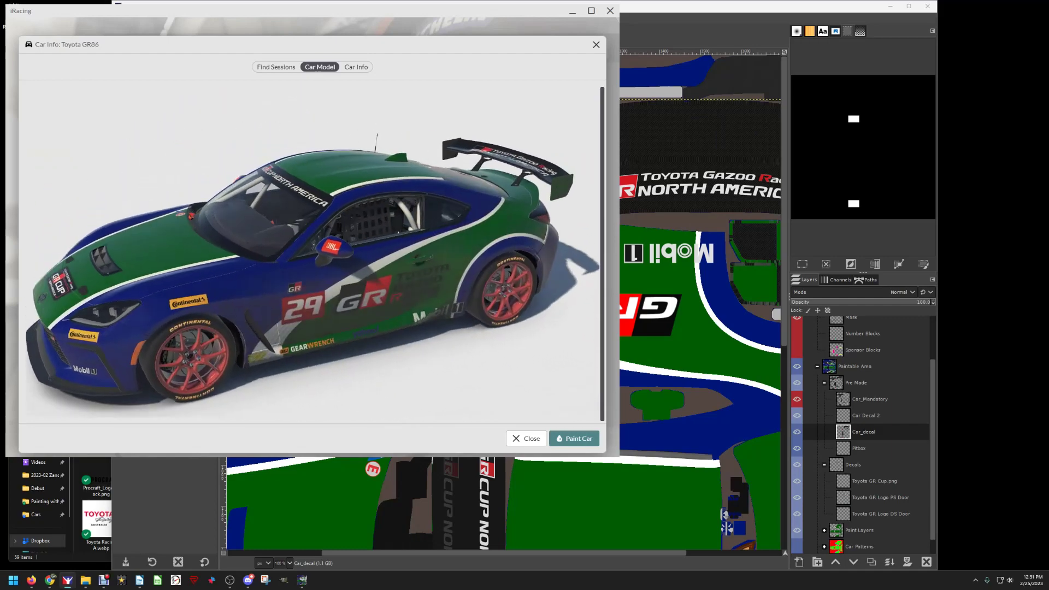
{"action": "left_click", "coordinate": [303, 580]}
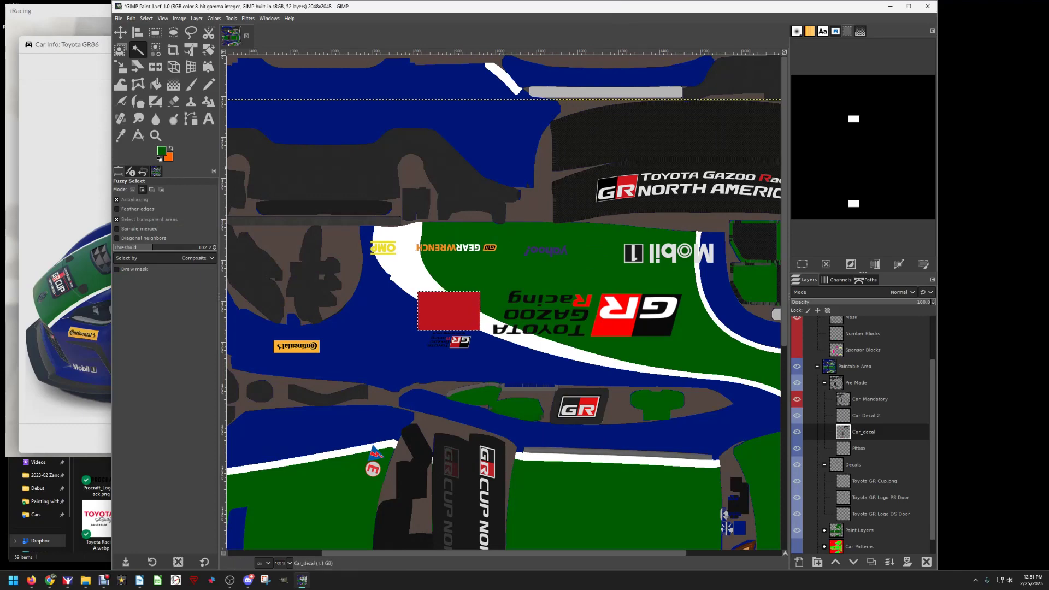
- Set the foreground color to blue 002a88 and fill the selected number blocks with it
{"action": "left_click", "coordinate": [161, 151]}
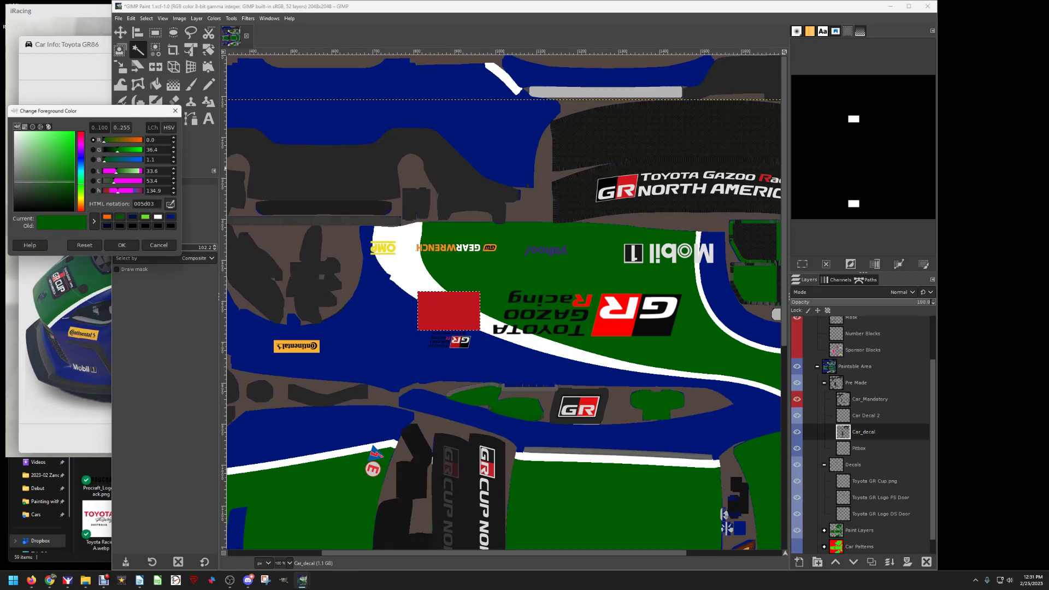
{"action": "left_click", "coordinate": [81, 162]}
{"action": "left_click_drag", "start_coordinate": [65, 180], "coordinate": [74, 168]}
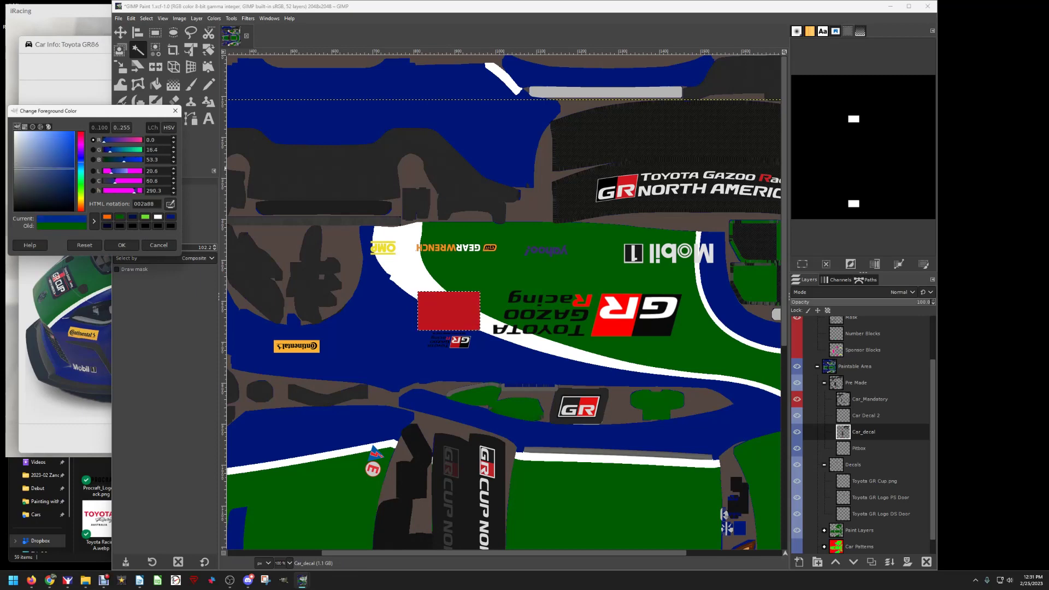
{"action": "key", "text": "Return"}
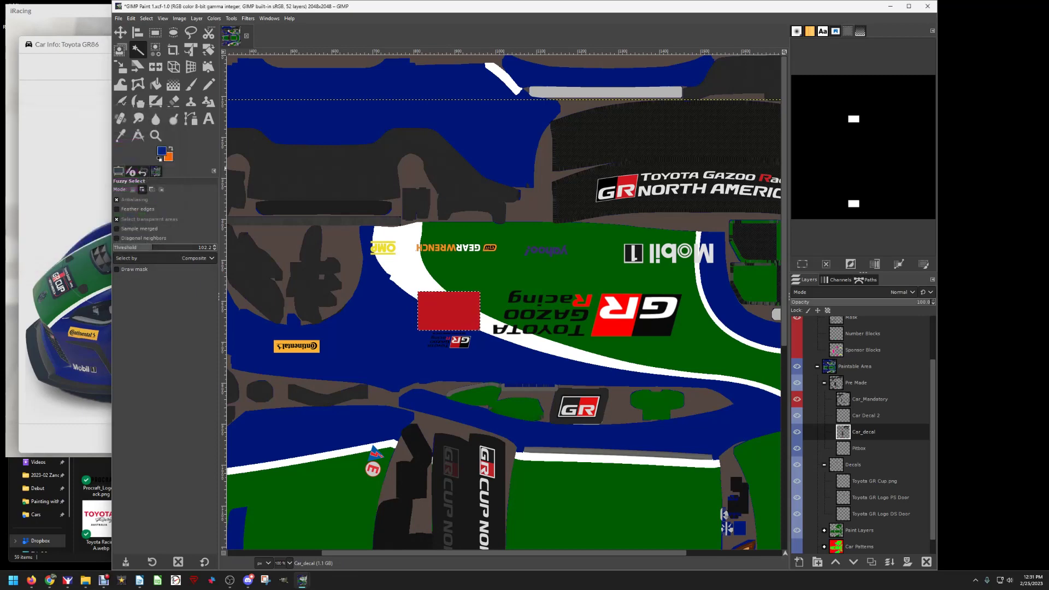
{"action": "left_click", "coordinate": [156, 84]}
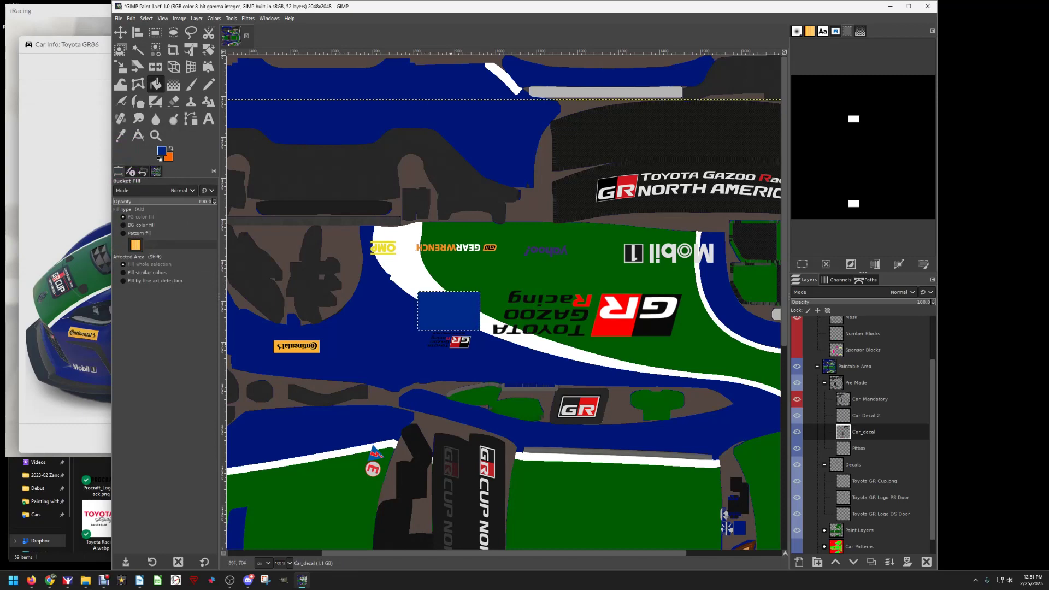
{"action": "key", "text": "exclam"}
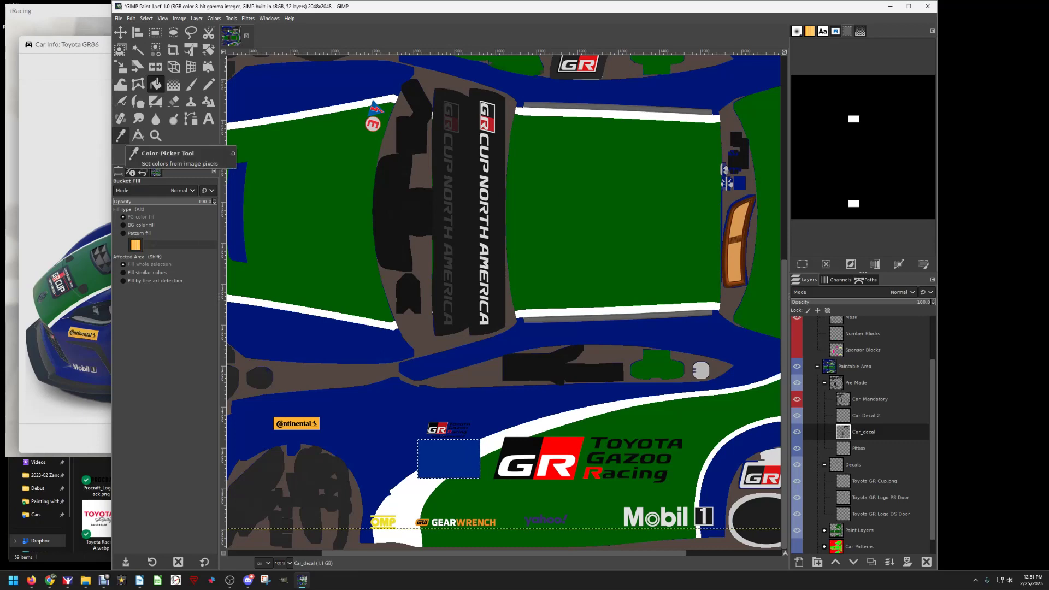
- Sample the car body's blue, 001678, as the foreground color and highlight its HTML notation in the color dialog
{"action": "left_click", "coordinate": [122, 136]}
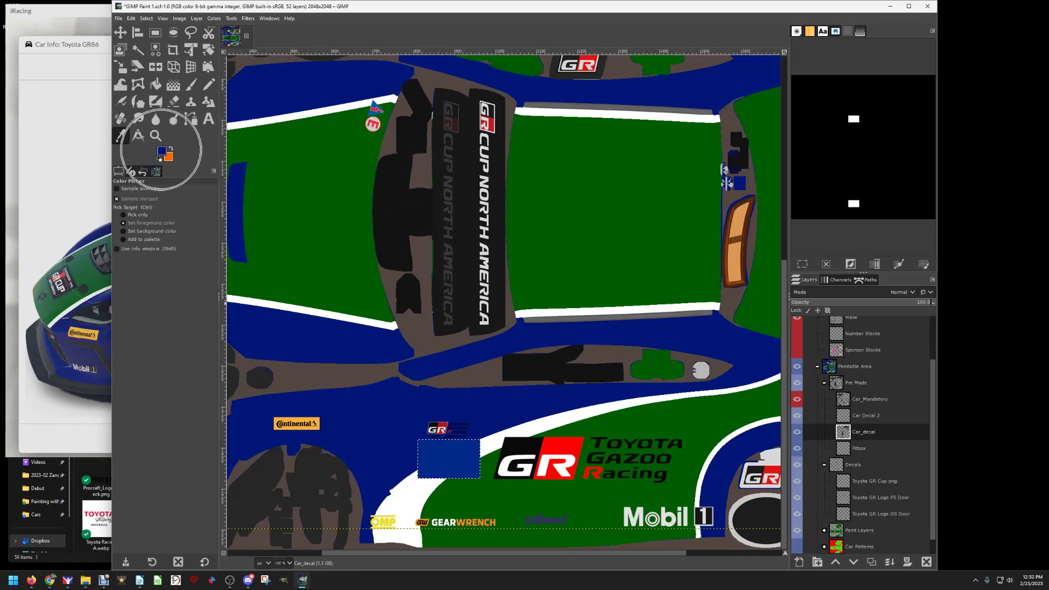
{"action": "left_click", "coordinate": [163, 152]}
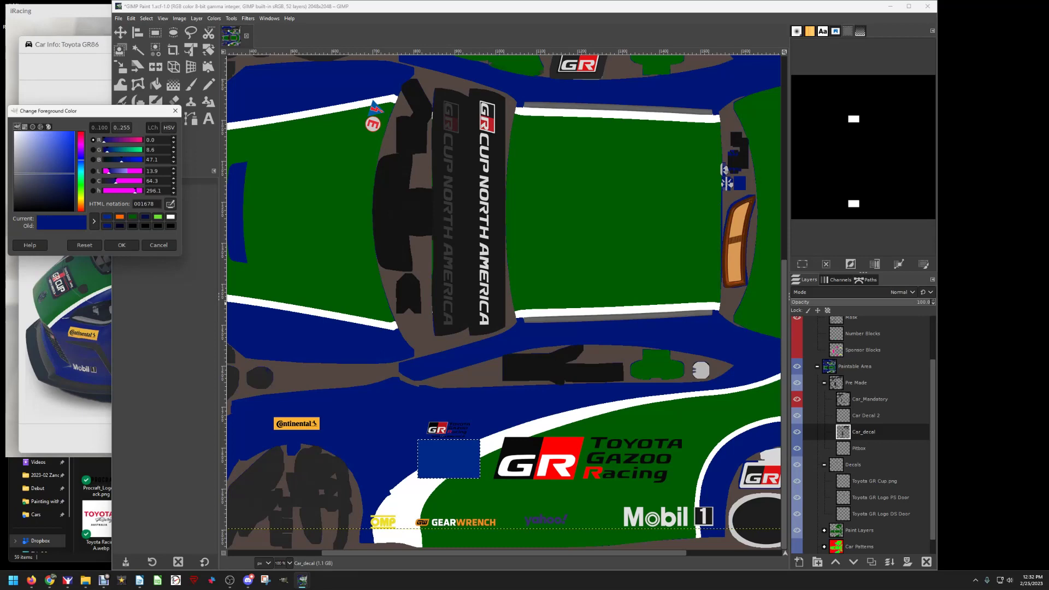
{"action": "double_click", "coordinate": [144, 204]}
- Switch to Chrome, search DuckDuckGo images for "mclaren racing hex colors" and enlarge the McLaren 2022 livery colors chart
{"action": "mouse_move", "coordinate": [50, 581]}
{"action": "left_click", "coordinate": [49, 535]}
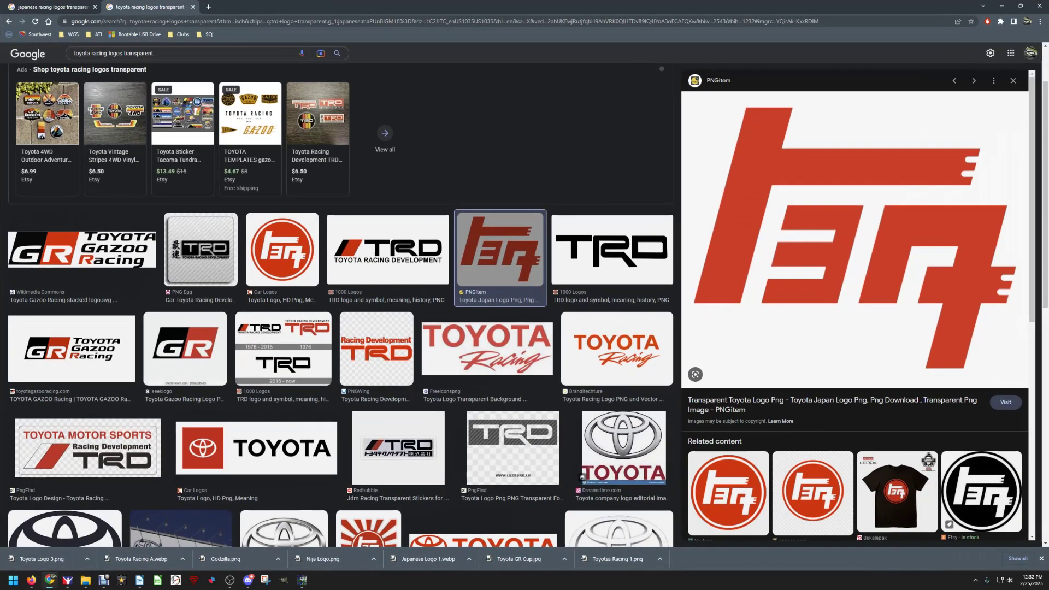
{"action": "key", "text": "ctrl+t"}
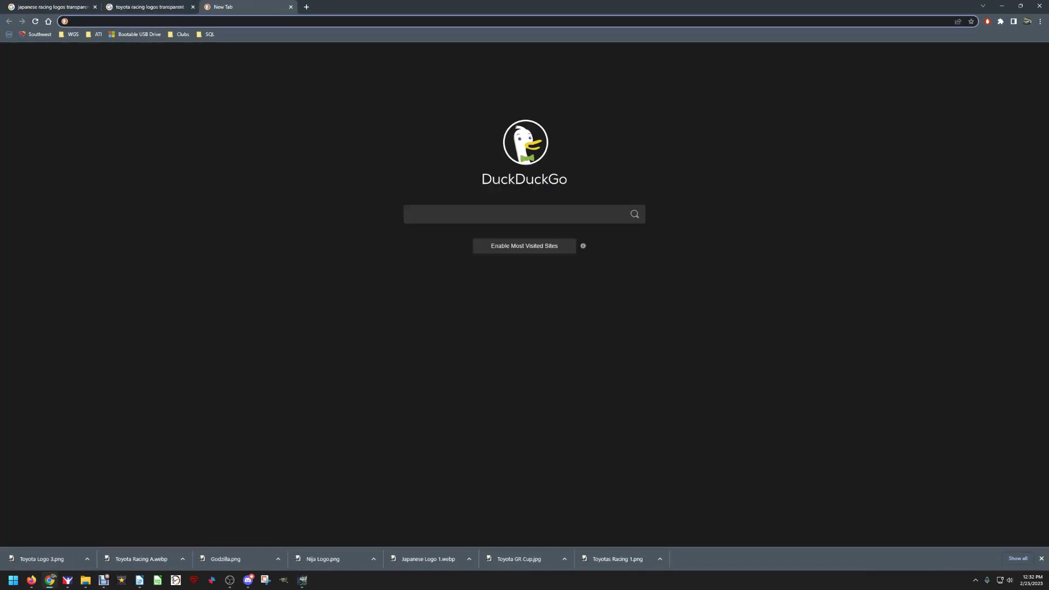
{"action": "type", "text": "mcr"}
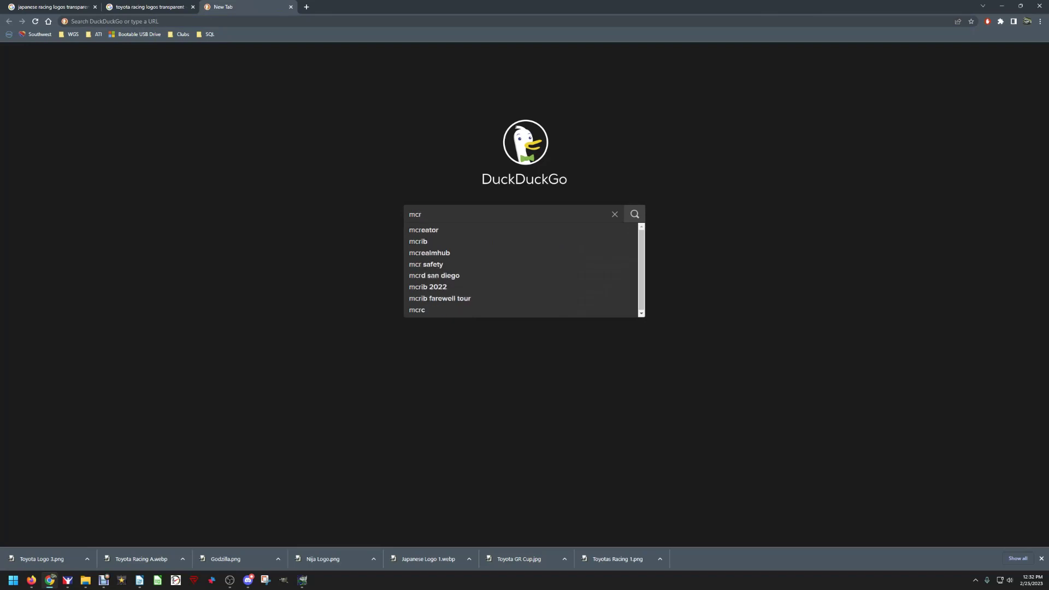
{"action": "key", "text": "BackSpace"}
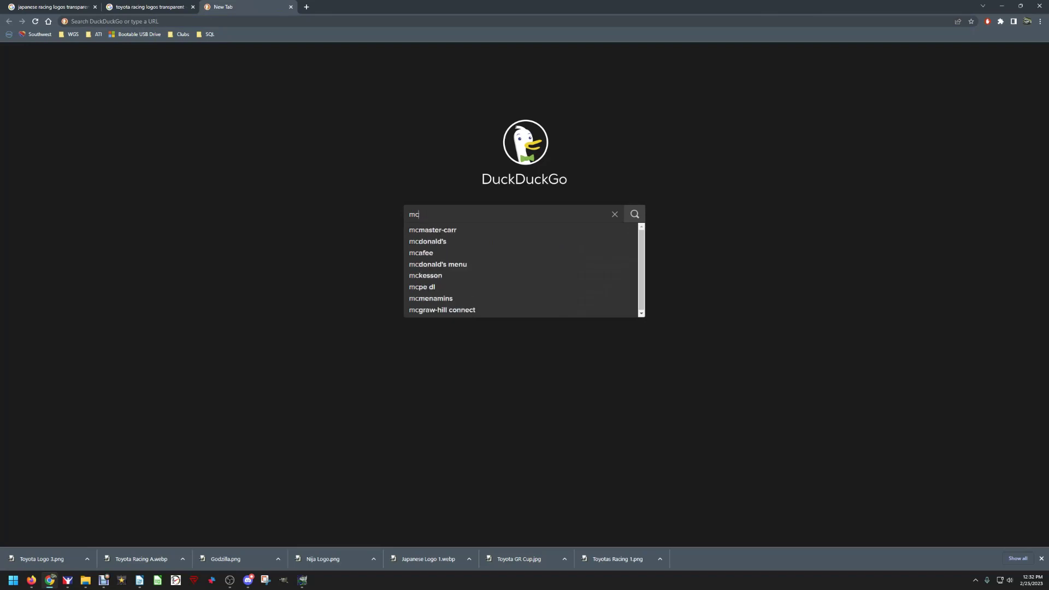
{"action": "type", "text": "laren racing he"}
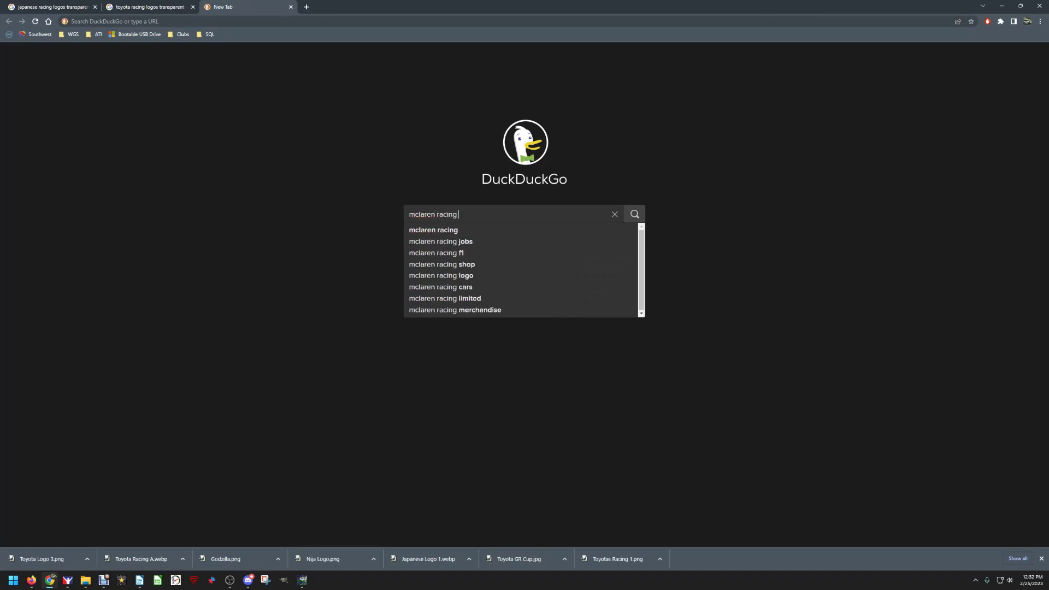
{"action": "type", "text": "olors"}
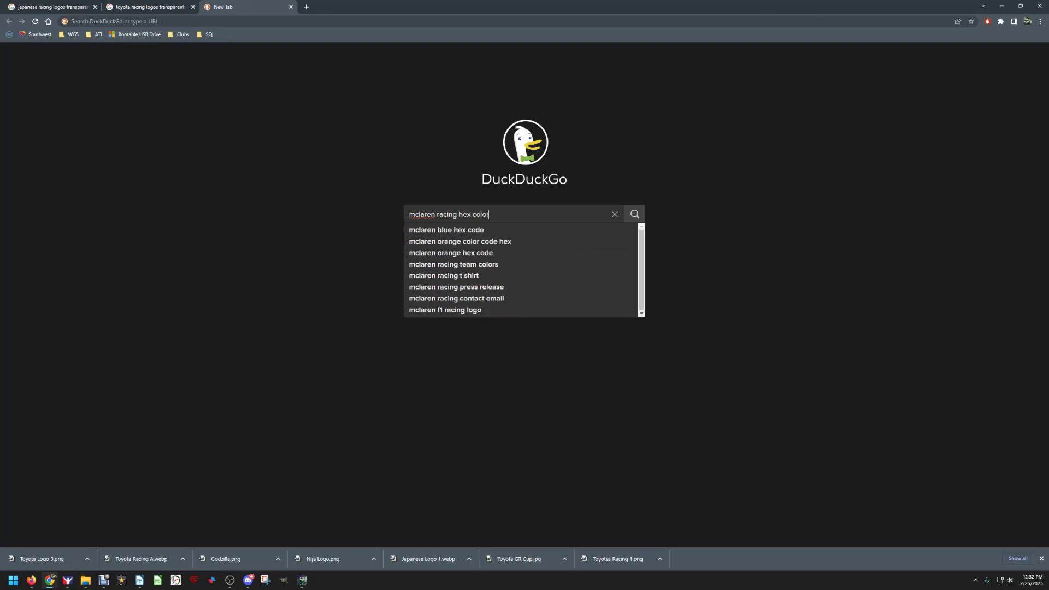
{"action": "key", "text": "Return"}
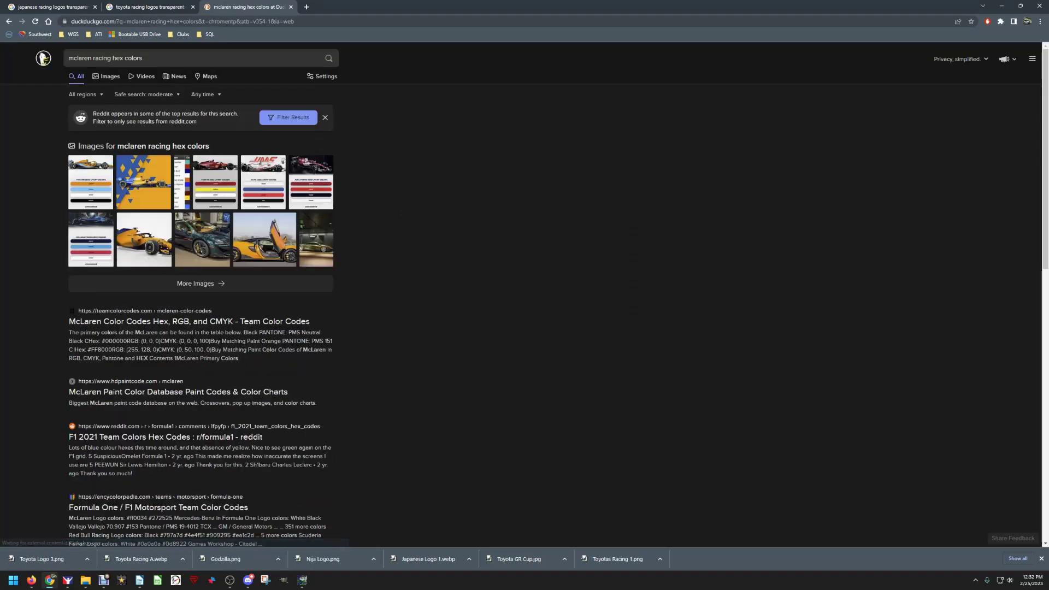
{"action": "left_click", "coordinate": [200, 283]}
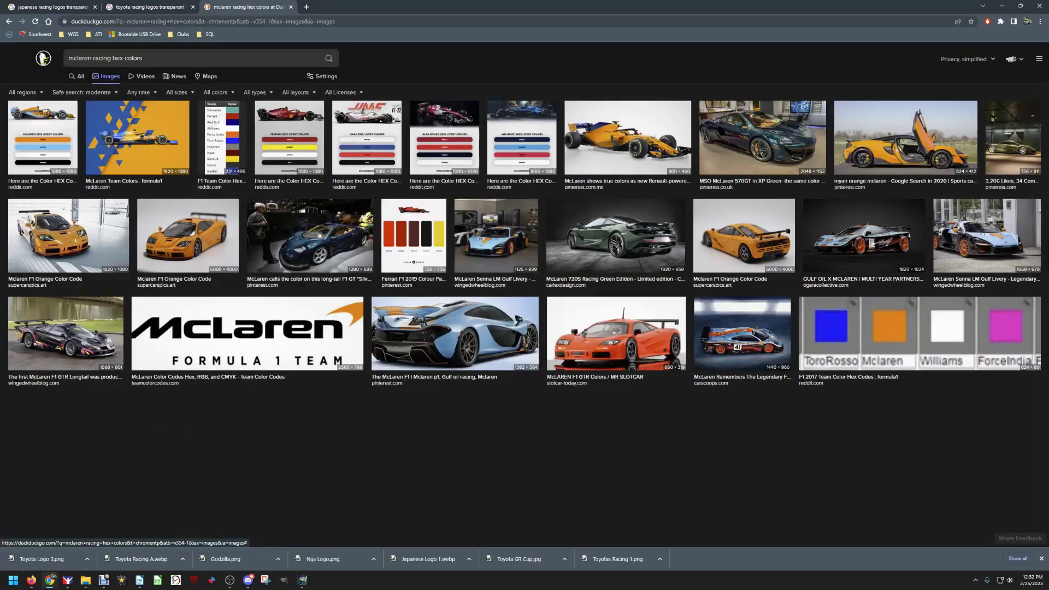
{"action": "left_click", "coordinate": [42, 136]}
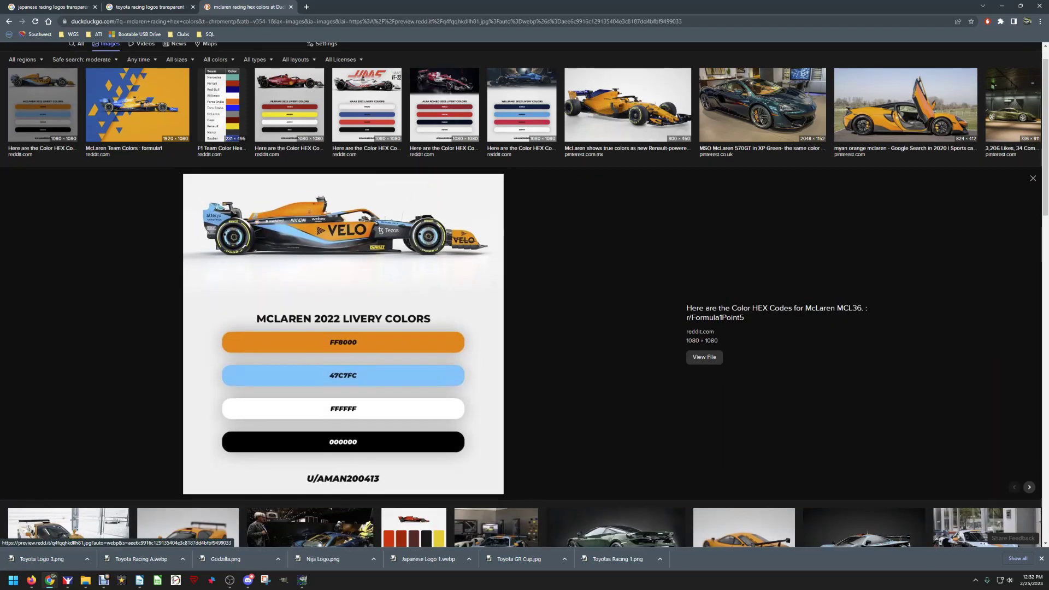
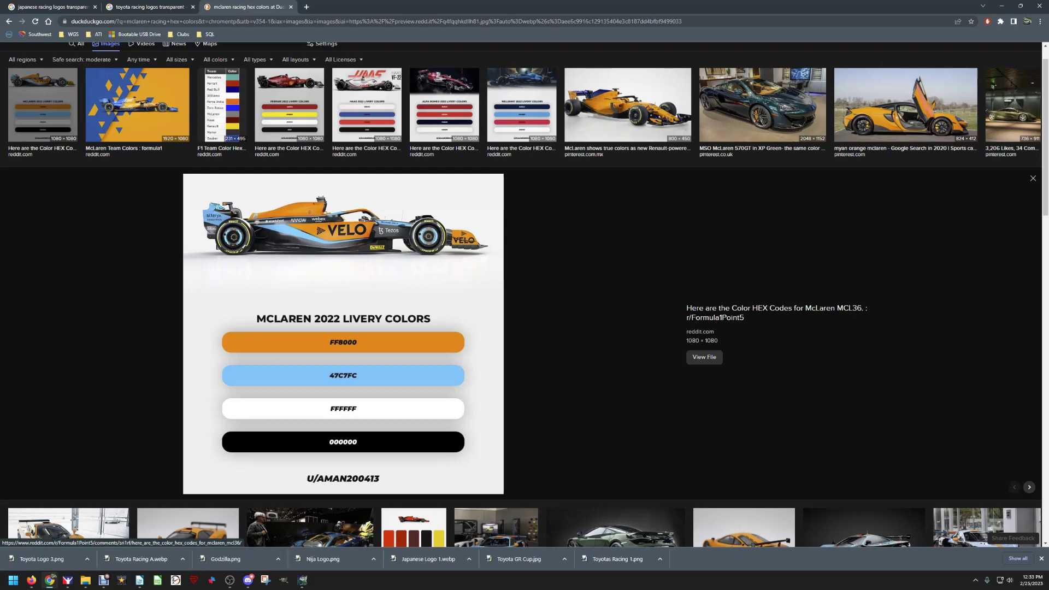
- Examine the hex codes in the Ferrari, Haas, Alfa Romeo and Williams livery charts, and put the browser away
{"action": "left_click", "coordinate": [289, 104]}
{"action": "left_click", "coordinate": [366, 104]}
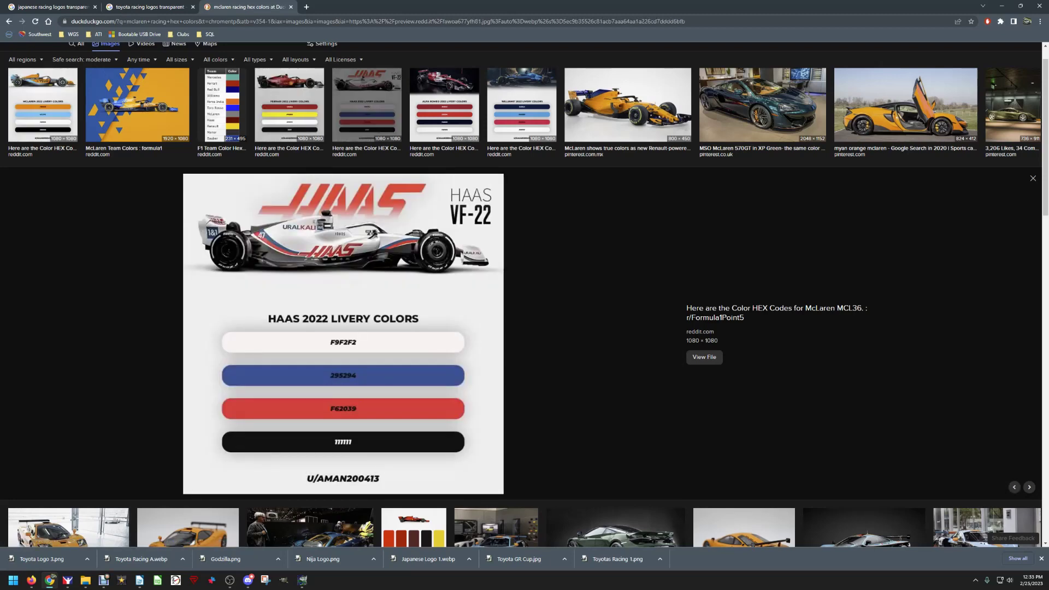
{"action": "left_click", "coordinate": [445, 104]}
{"action": "left_click", "coordinate": [522, 103]}
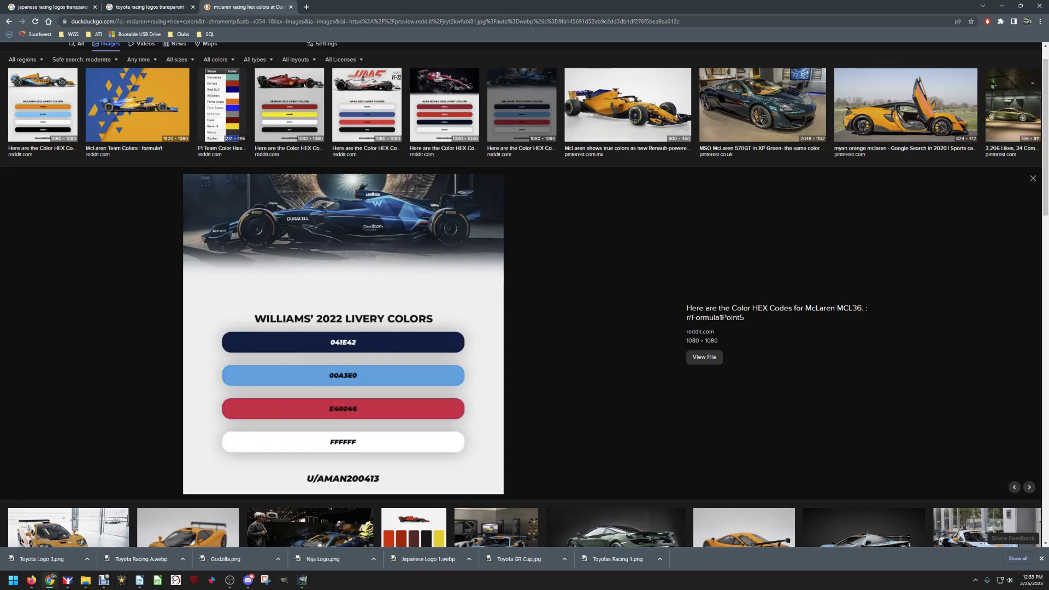
{"action": "scroll", "coordinate": [525, 294], "scroll_direction": "up", "scroll_amount": 1}
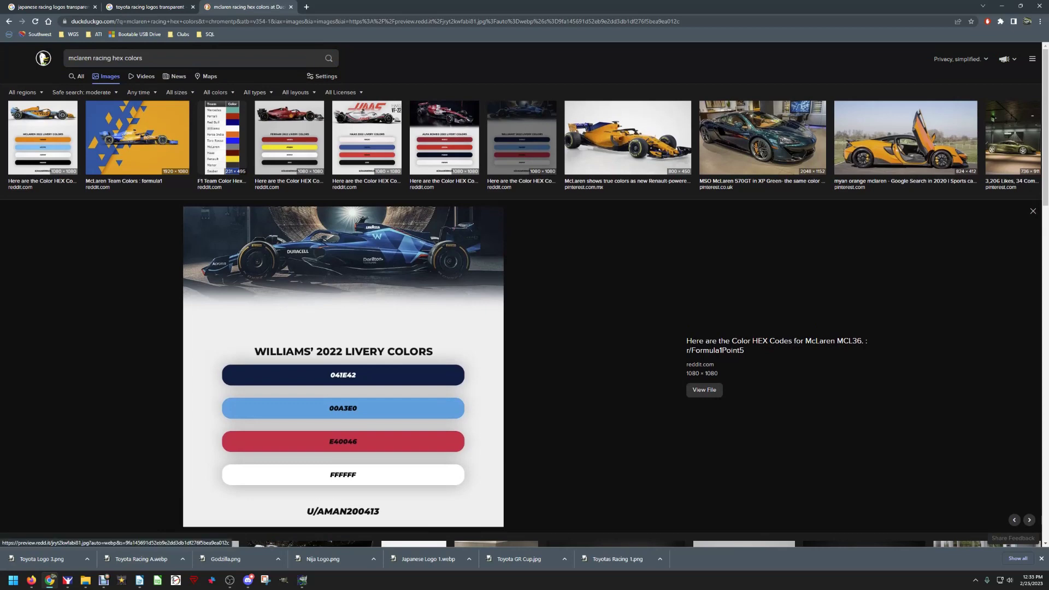
{"action": "mouse_move", "coordinate": [54, 8]}
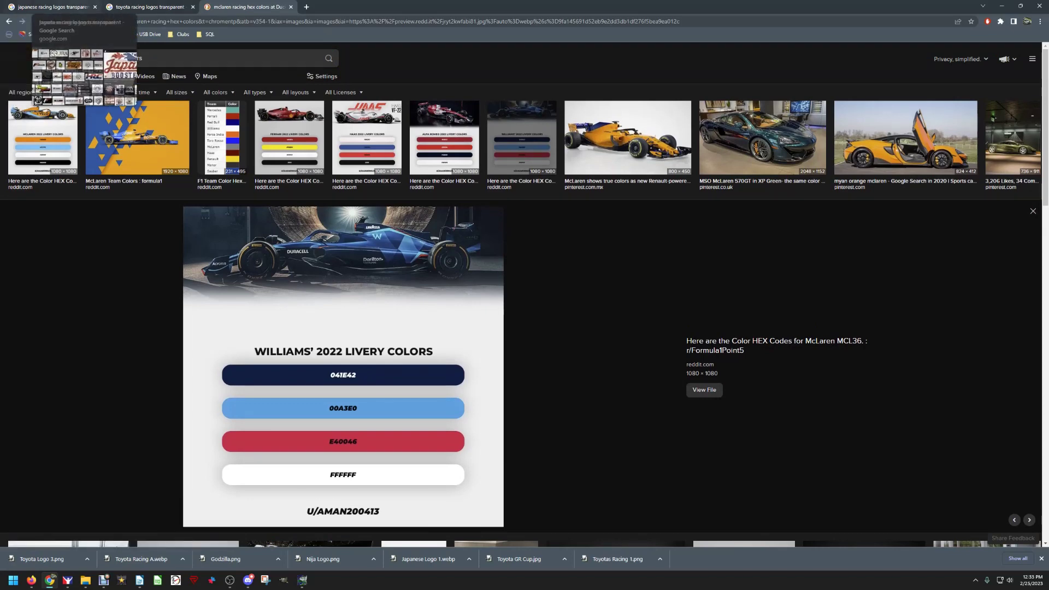
{"action": "left_click", "coordinate": [1020, 6]}
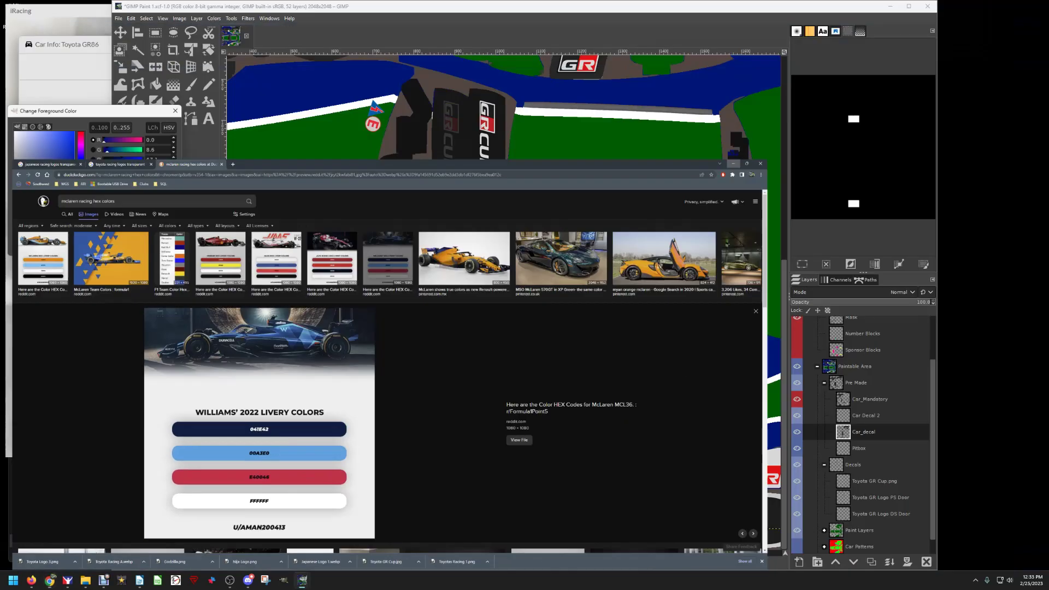
{"action": "left_click", "coordinate": [733, 163]}
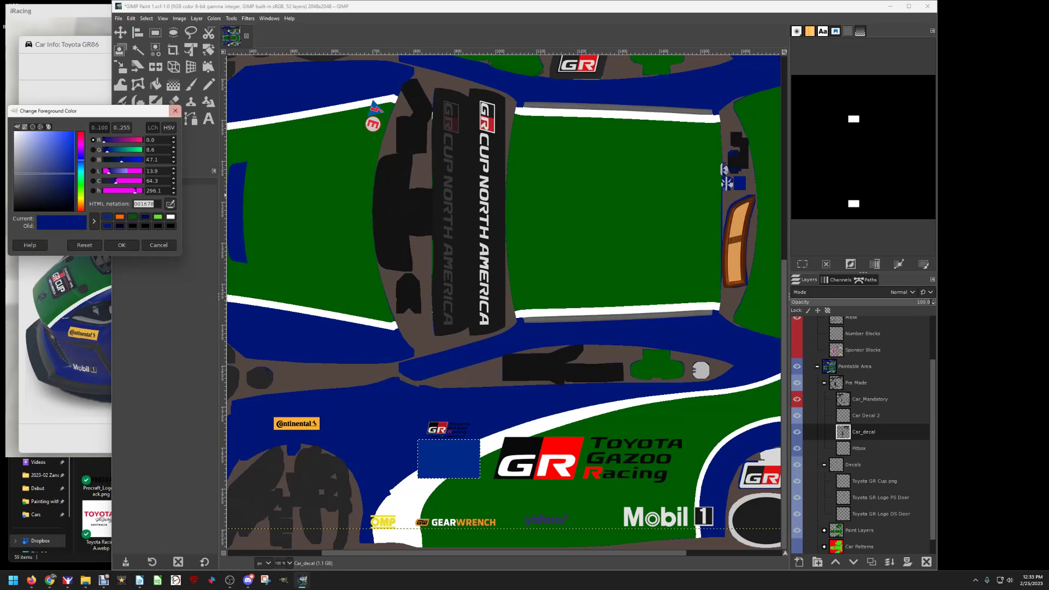
- Close the color dialog and fill the selected number blocks with the sampled body blue
{"action": "left_click", "coordinate": [175, 111]}
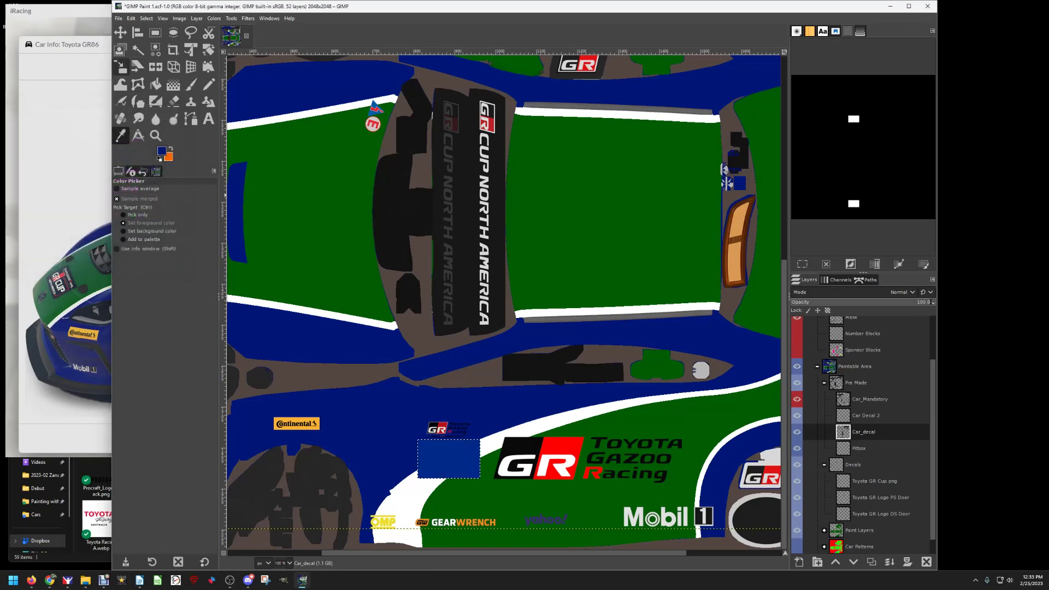
{"action": "left_click", "coordinate": [156, 84]}
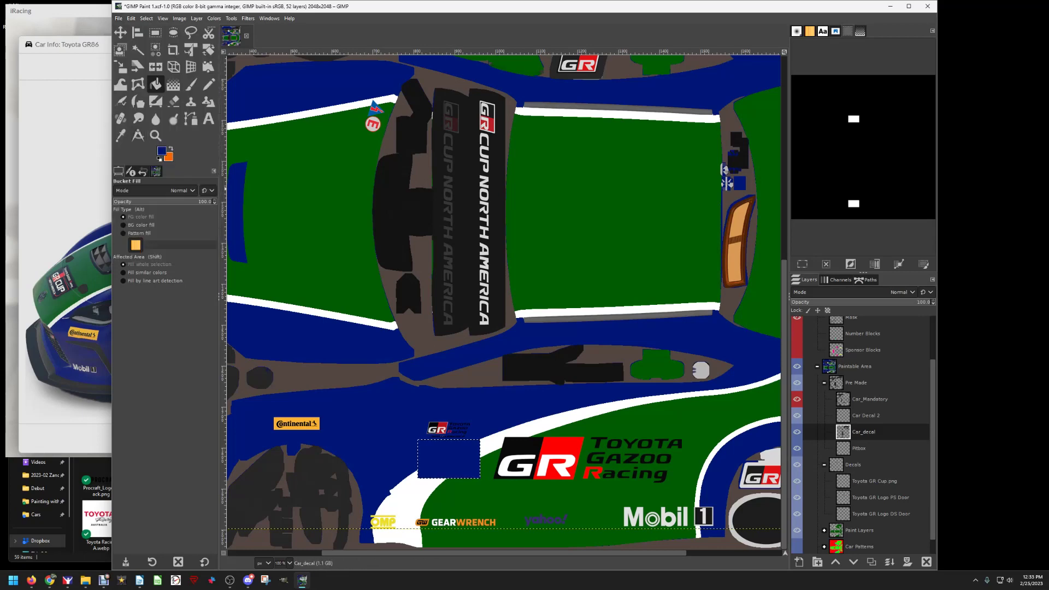
- Export the paint to the existing car TGA file and check the number block on the iRacing car model
{"action": "key", "text": "ctrl+e"}
{"action": "key", "text": "alt+Tab"}
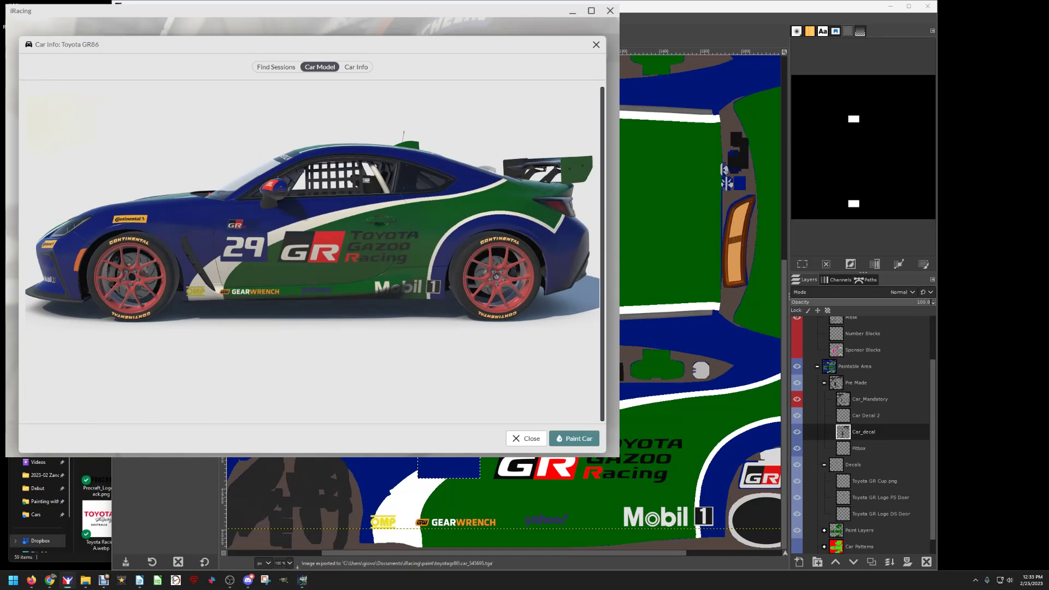
{"action": "key", "text": "alt+Tab"}
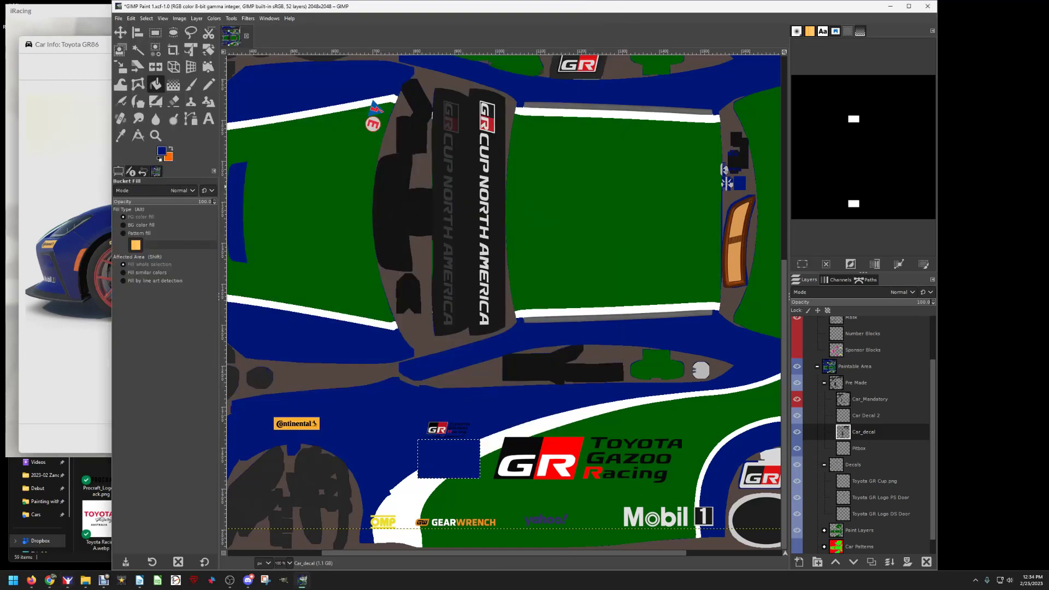
- Sample the green from the hood as foreground color and undo the blue fill of the number blocks on the Car_decal layer
{"action": "left_click", "coordinate": [121, 135]}
{"action": "left_click", "coordinate": [307, 219]}
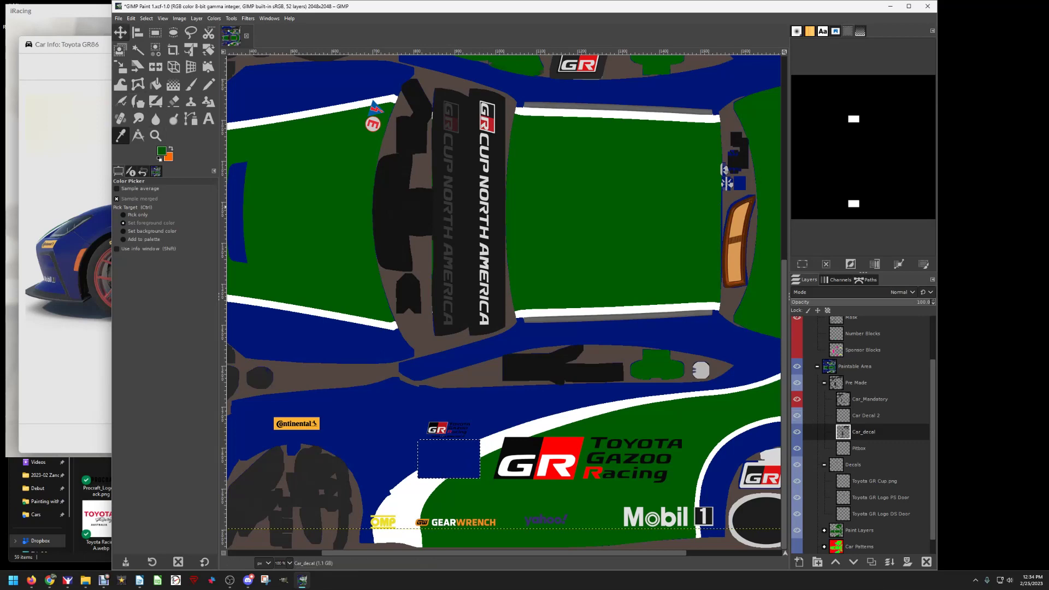
{"action": "left_click", "coordinate": [132, 18]}
{"action": "left_click", "coordinate": [131, 18]}
{"action": "left_click", "coordinate": [131, 18]}
{"action": "left_click", "coordinate": [142, 30]}
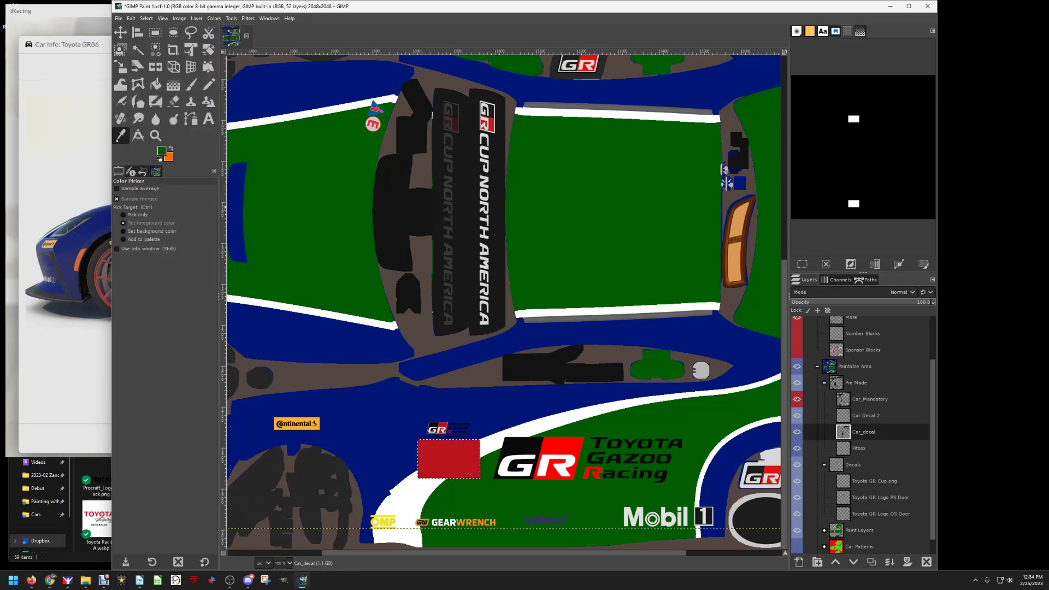
{"action": "left_click", "coordinate": [131, 18]}
{"action": "left_click", "coordinate": [131, 18]}
- Restore the body blue as foreground color and fill the selected number blocks with it on the Car Decal 2 layer
{"action": "left_click", "coordinate": [866, 415]}
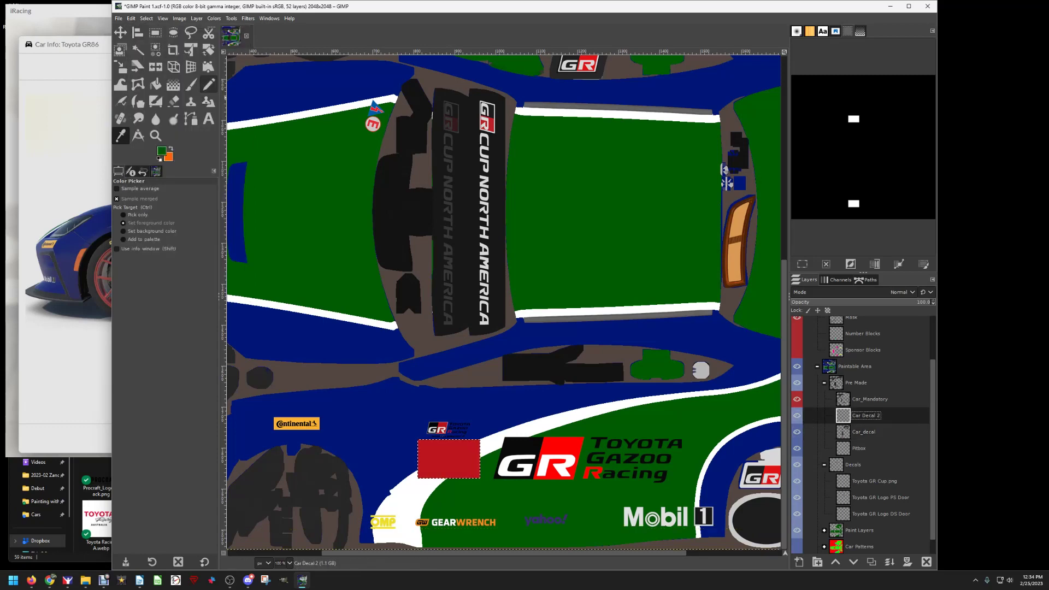
{"action": "left_click", "coordinate": [162, 150]}
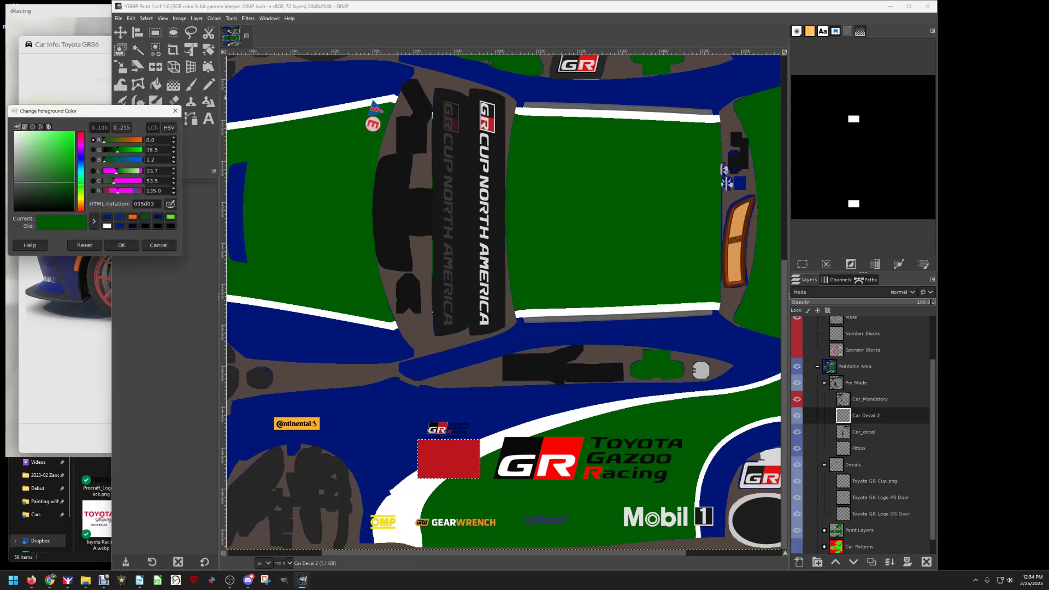
{"action": "left_click", "coordinate": [107, 217]}
{"action": "left_click", "coordinate": [121, 244]}
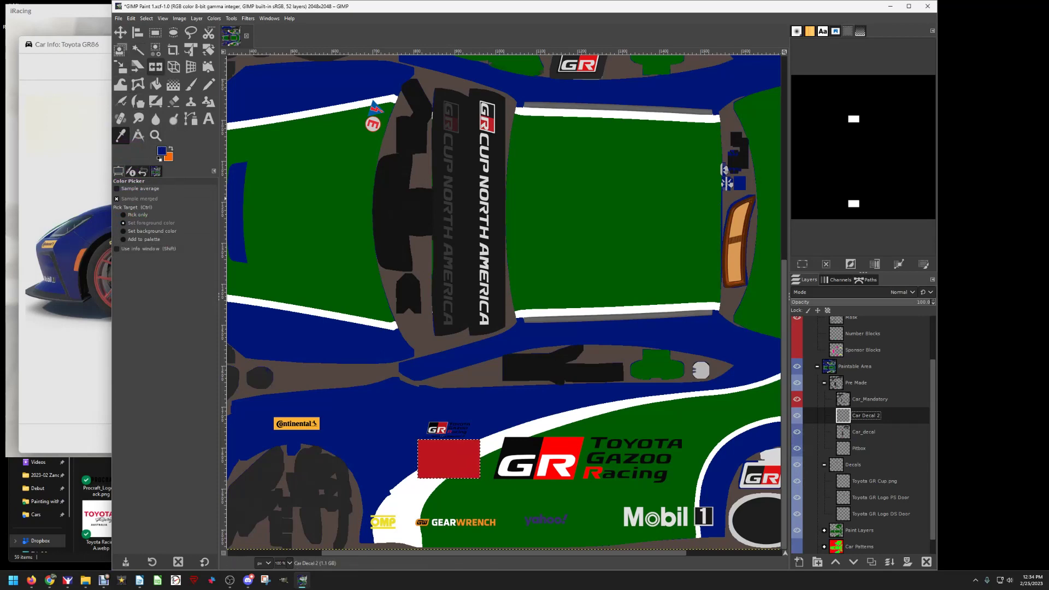
{"action": "left_click", "coordinate": [156, 84]}
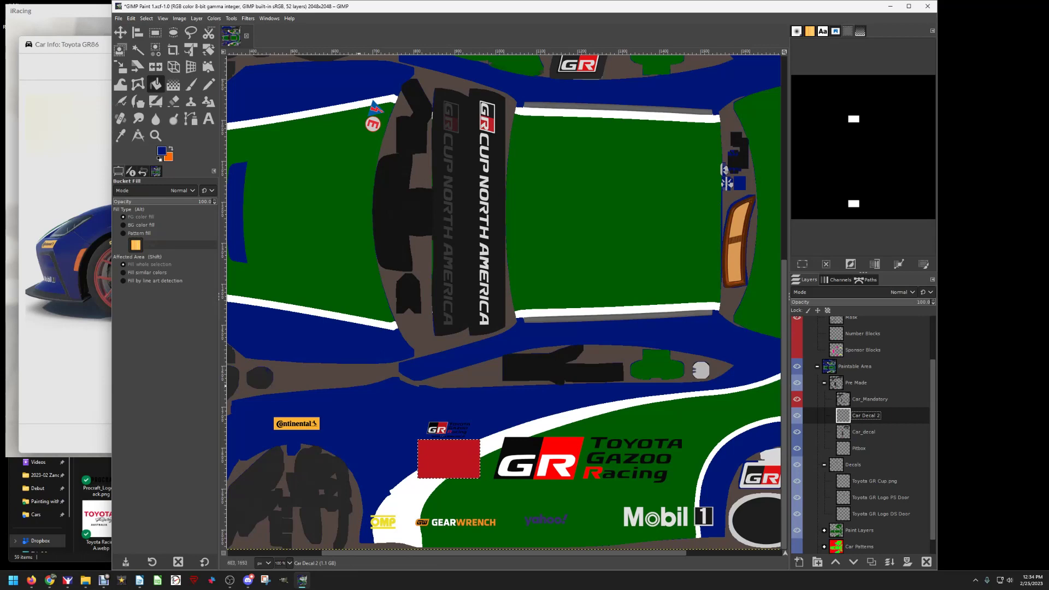
{"action": "left_click", "coordinate": [428, 462]}
{"action": "scroll", "coordinate": [502, 300], "scroll_direction": "up", "scroll_amount": 5}
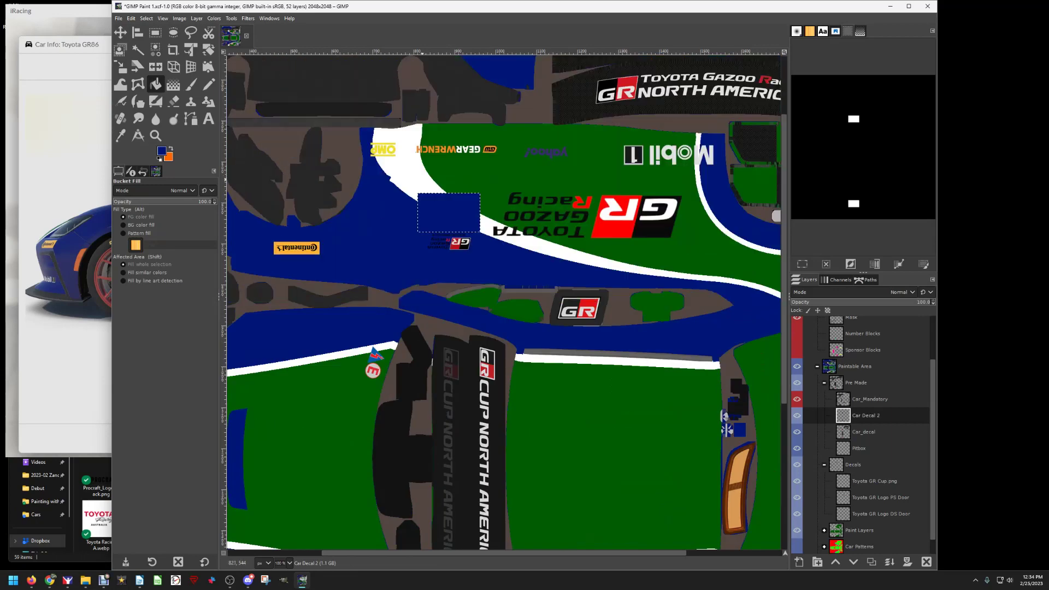
{"action": "scroll", "coordinate": [502, 301], "scroll_direction": "down", "scroll_amount": 3}
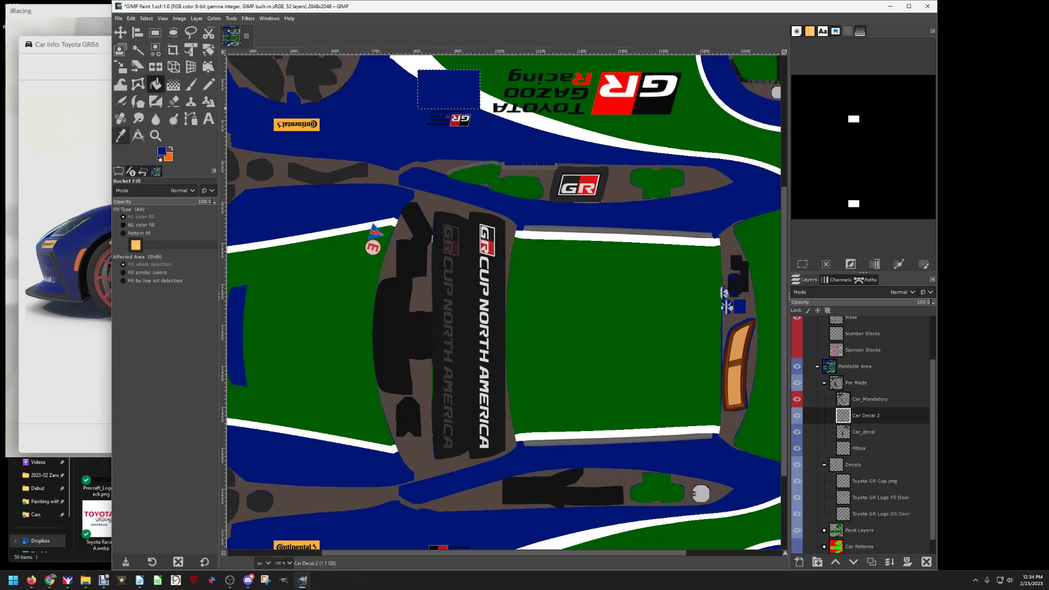
- Outline the selected number blocks with a 6 px solid line in the sampled body green
{"action": "left_click", "coordinate": [121, 135]}
{"action": "left_click", "coordinate": [601, 328]}
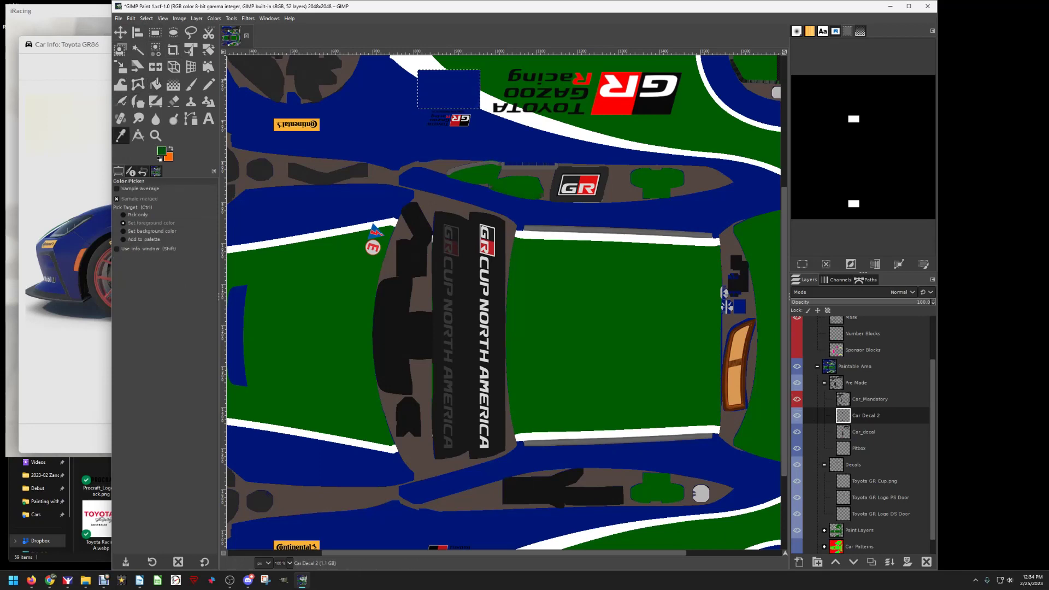
{"action": "left_click", "coordinate": [131, 18]}
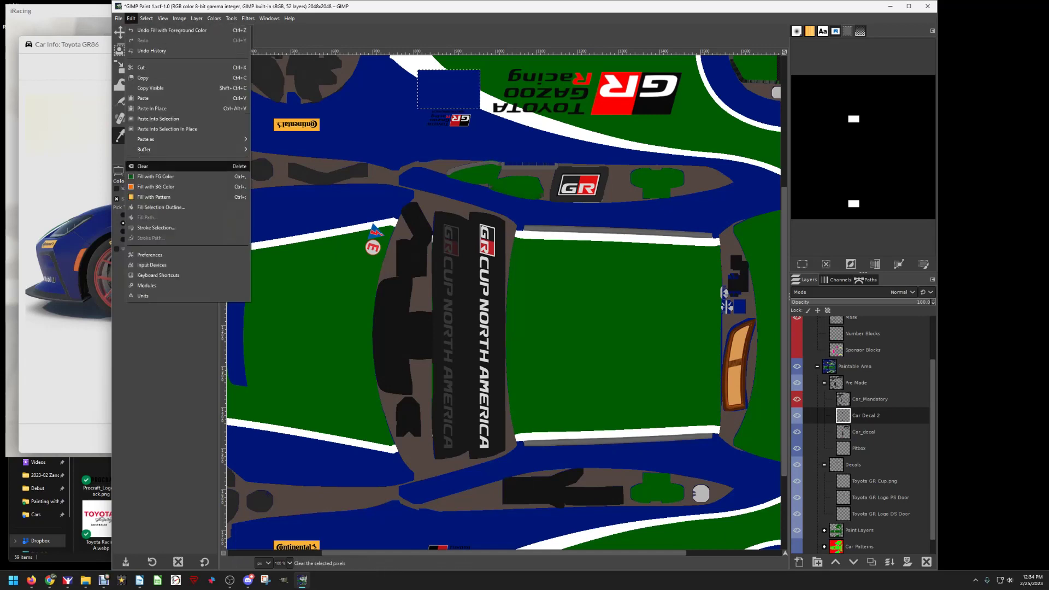
{"action": "left_click", "coordinate": [156, 228]}
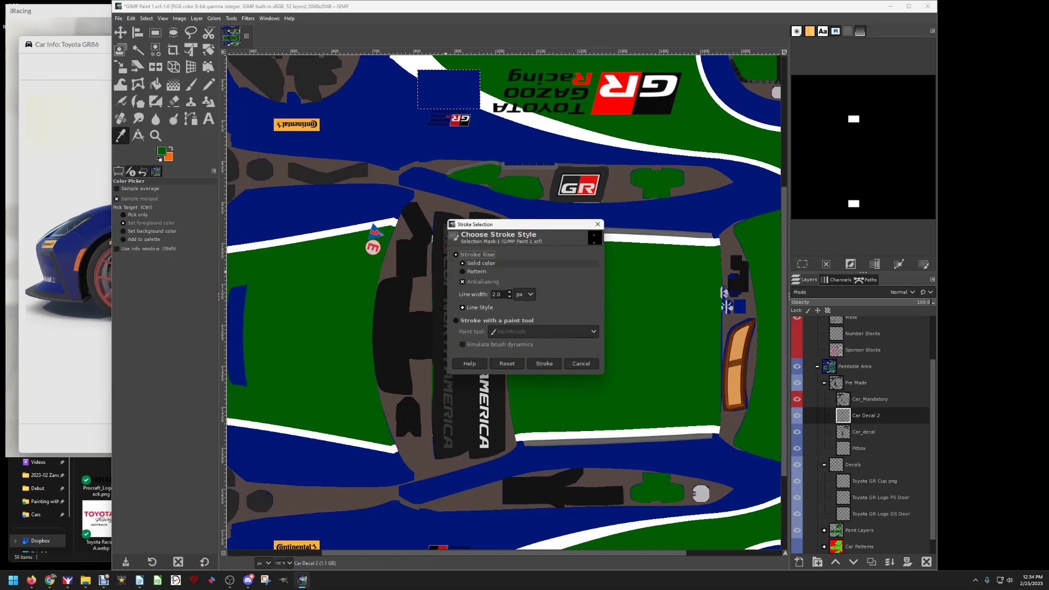
{"action": "left_click", "coordinate": [509, 291]}
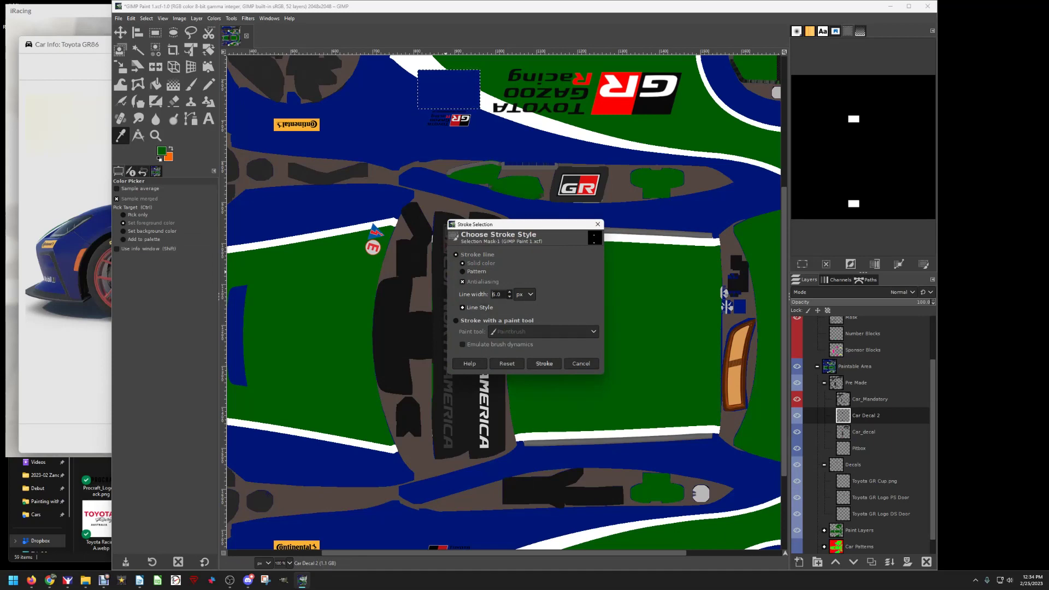
{"action": "left_click", "coordinate": [544, 364]}
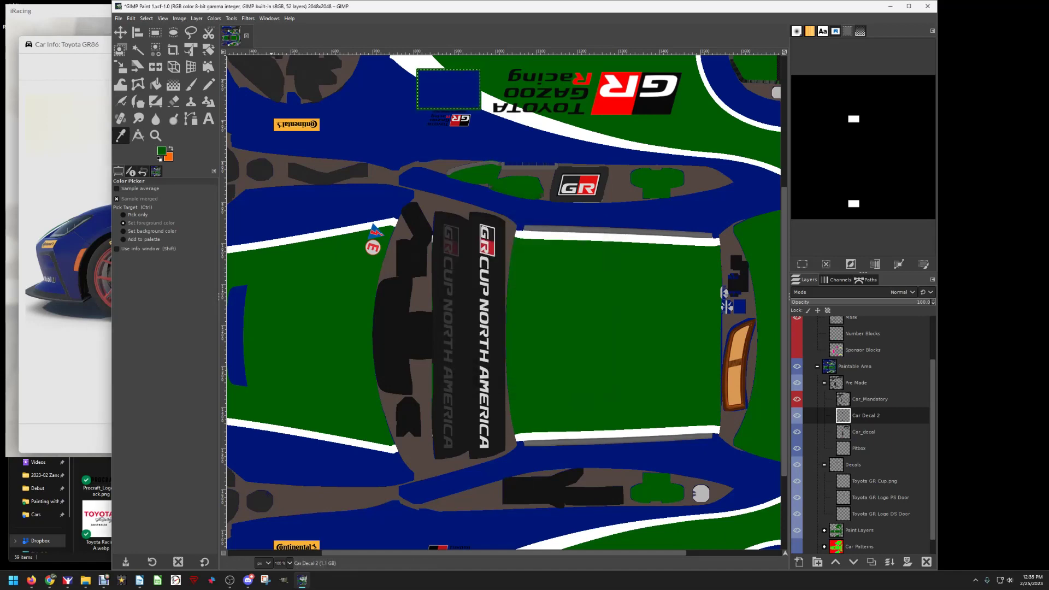
- Export the paint to the existing car TGA file, check the outlined number block on the iRacing car model, and return to GIMP
{"action": "left_click", "coordinate": [118, 18]}
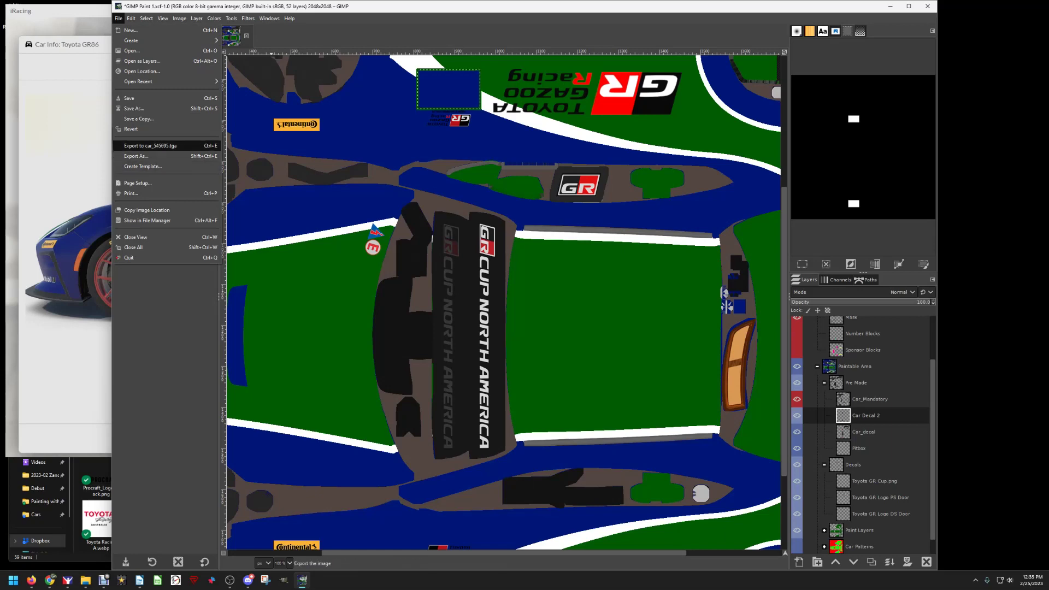
{"action": "left_click", "coordinate": [140, 146]}
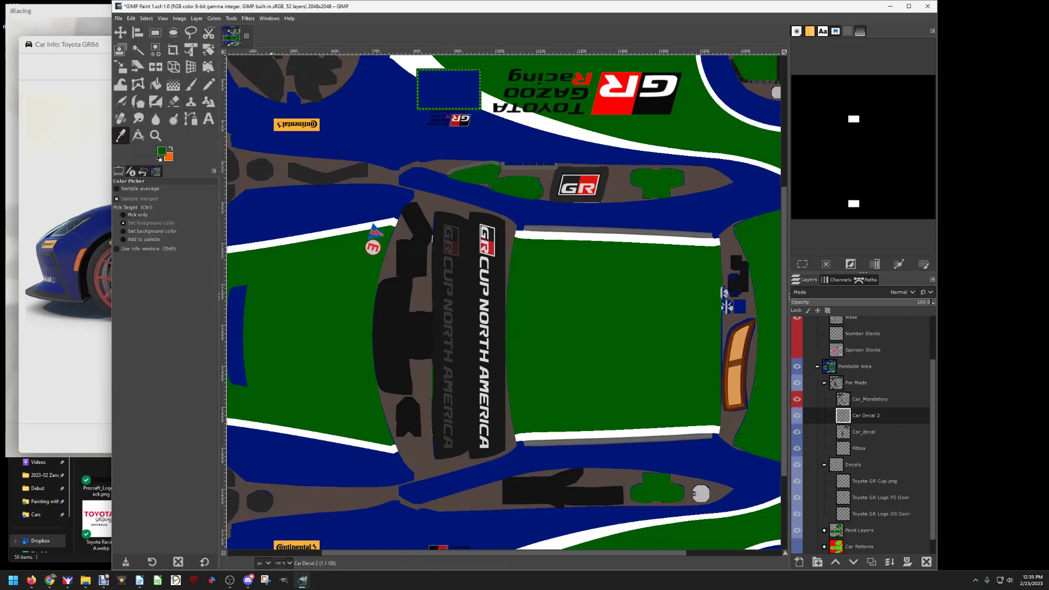
{"action": "key", "text": "alt+Tab"}
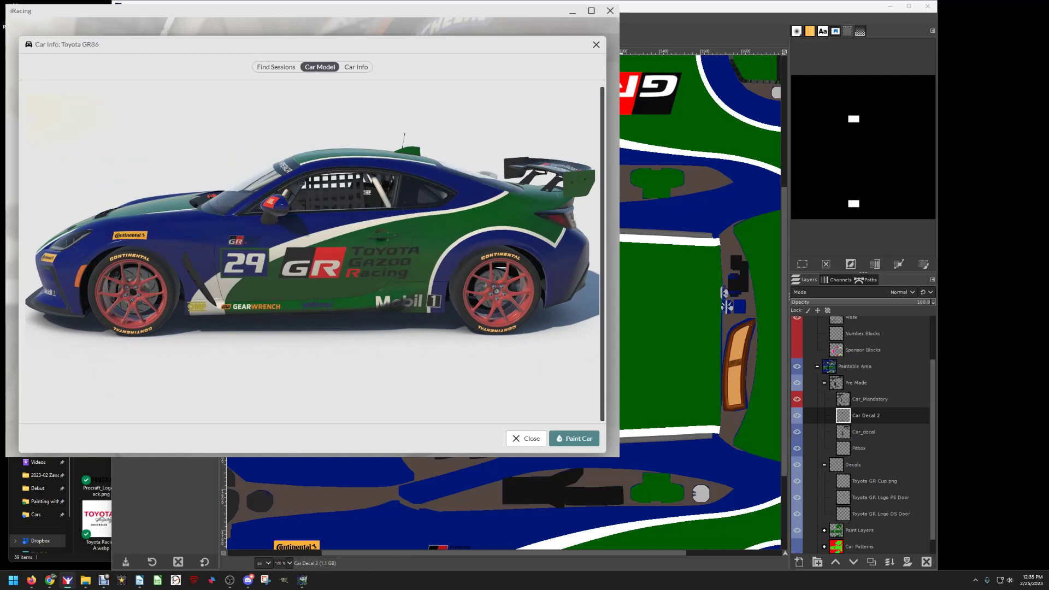
{"action": "key", "text": "alt+Tab"}
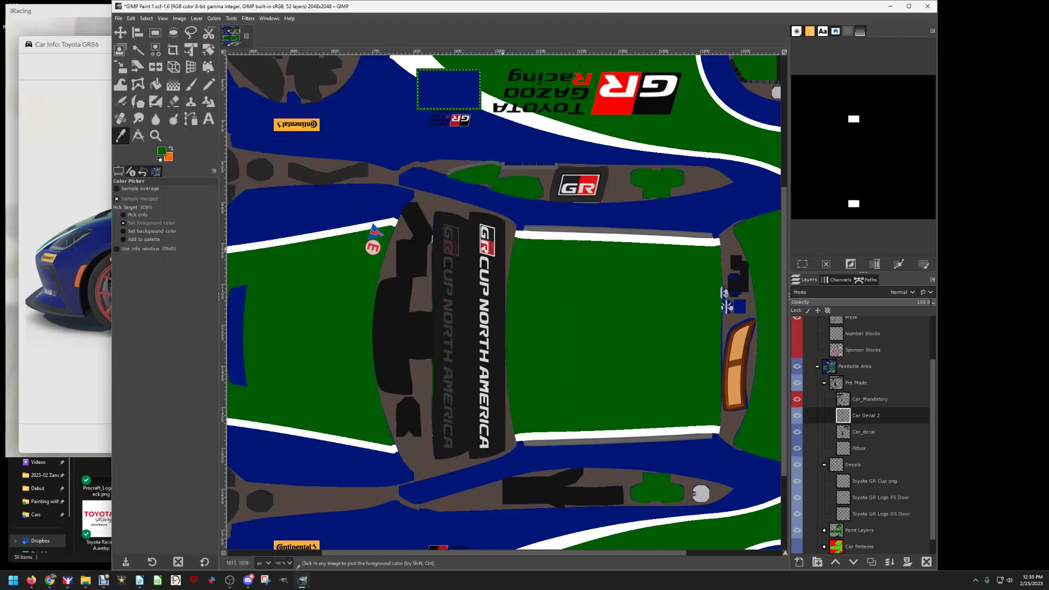
- Make Car_decal the active layer and toggle its visibility to check which sponsor logos it holds
{"action": "scroll", "coordinate": [594, 433], "scroll_direction": "down", "scroll_amount": 3}
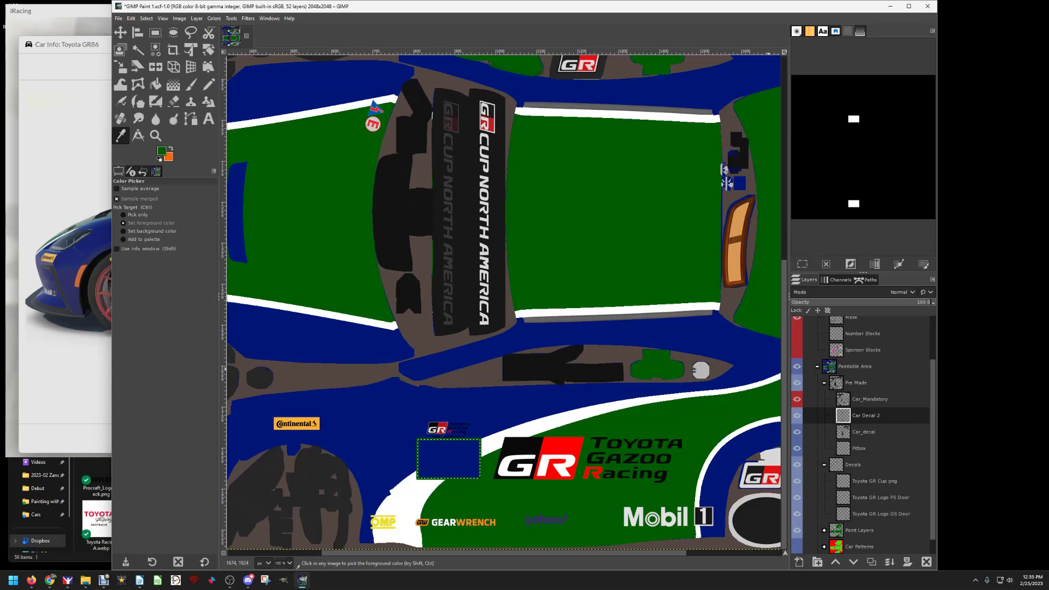
{"action": "left_click", "coordinate": [863, 431]}
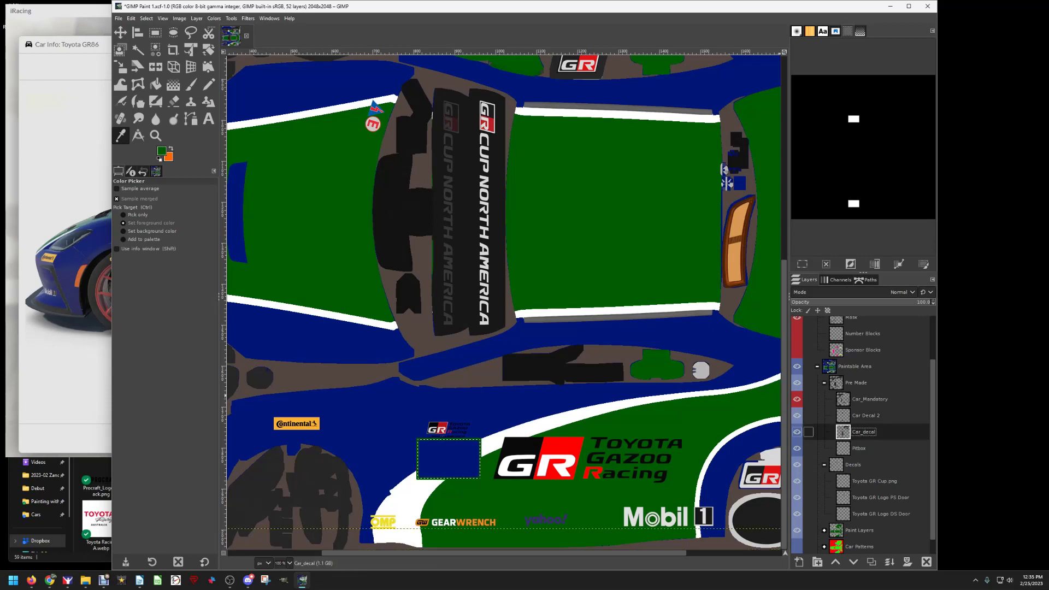
{"action": "left_click", "coordinate": [797, 432]}
{"action": "left_click", "coordinate": [797, 431]}
{"action": "left_click", "coordinate": [798, 432]}
{"action": "left_click", "coordinate": [797, 432]}
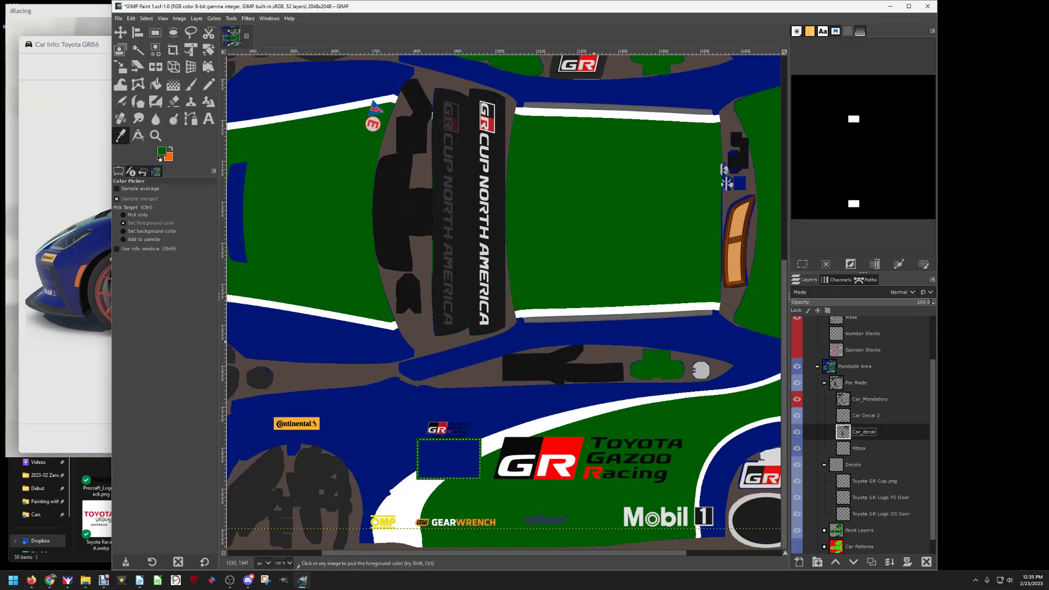
- Select the GEARWRENCH logo below the door number block with a rectangle about 203 by 27 px
{"action": "left_click", "coordinate": [155, 33]}
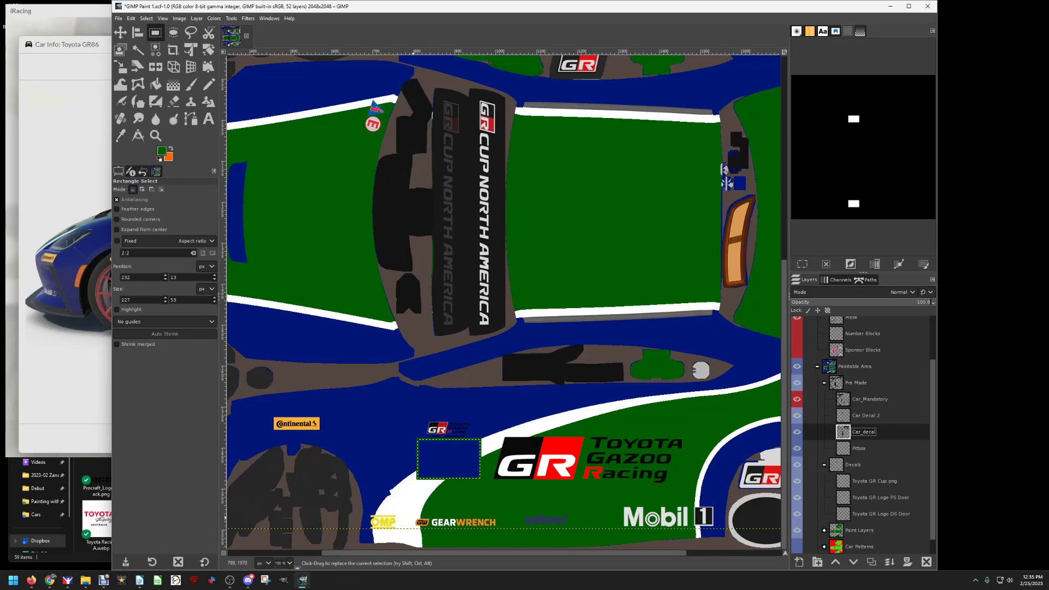
{"action": "scroll", "coordinate": [441, 526], "scroll_direction": "up", "scroll_amount": 5}
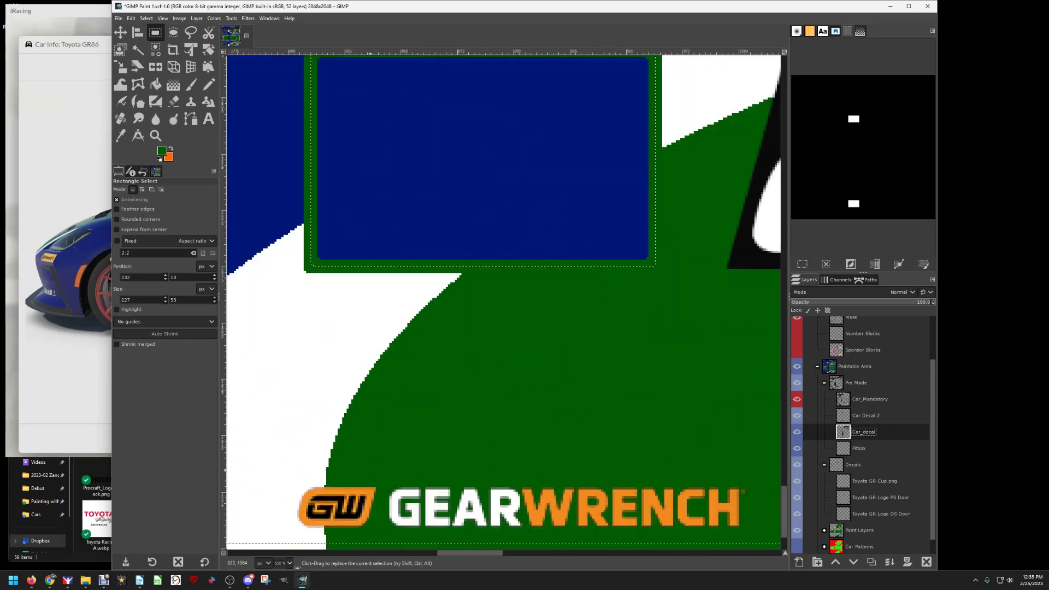
{"action": "left_click_drag", "start_coordinate": [292, 476], "coordinate": [741, 508]}
{"action": "left_click_drag", "start_coordinate": [743, 506], "coordinate": [377, 524]}
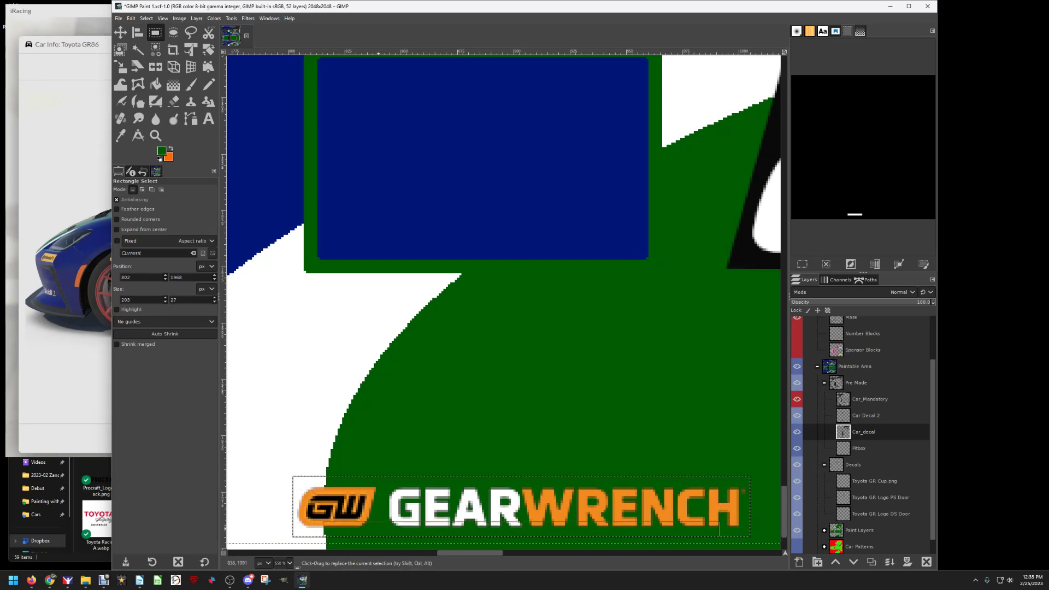
{"action": "left_click_drag", "start_coordinate": [310, 517], "coordinate": [299, 508]}
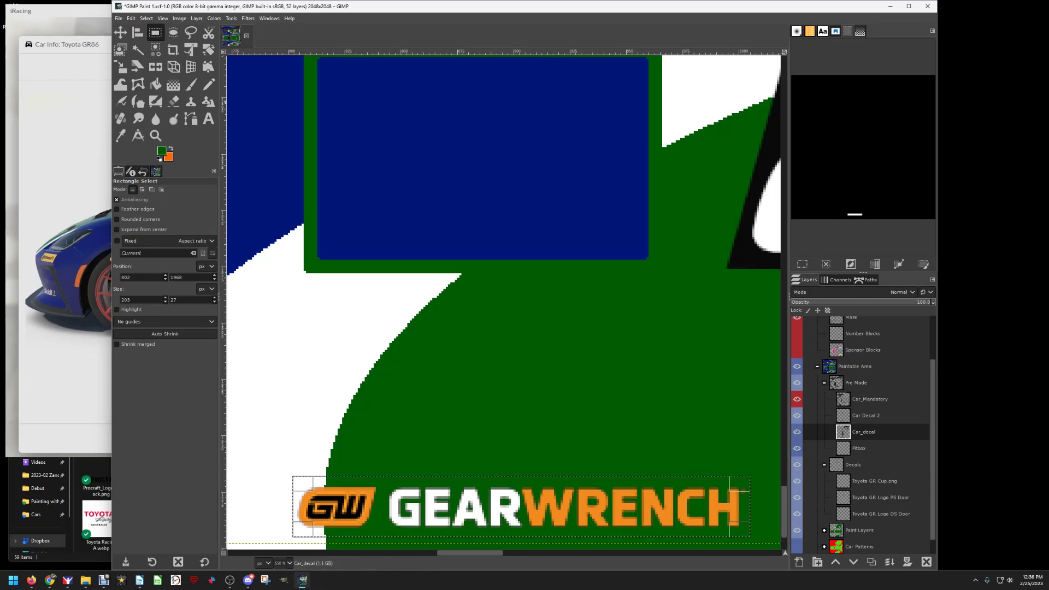
- Copy the selected GEARWRENCH logo from the Car_decal layer and clear the selection
{"action": "left_click", "coordinate": [131, 18]}
{"action": "left_click", "coordinate": [139, 67]}
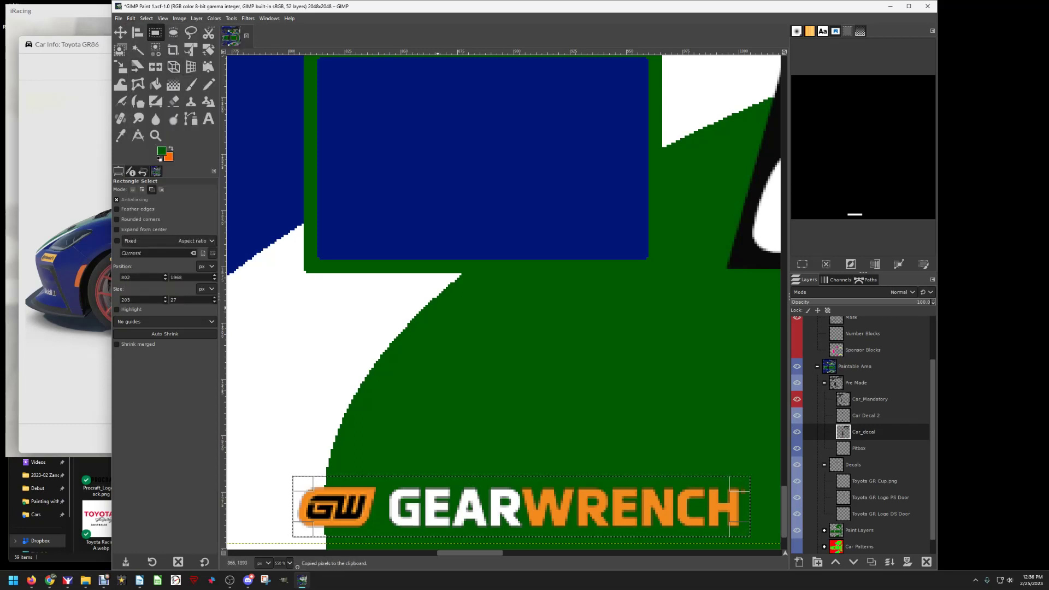
{"action": "key", "text": "2"}
{"action": "key", "text": "m"}
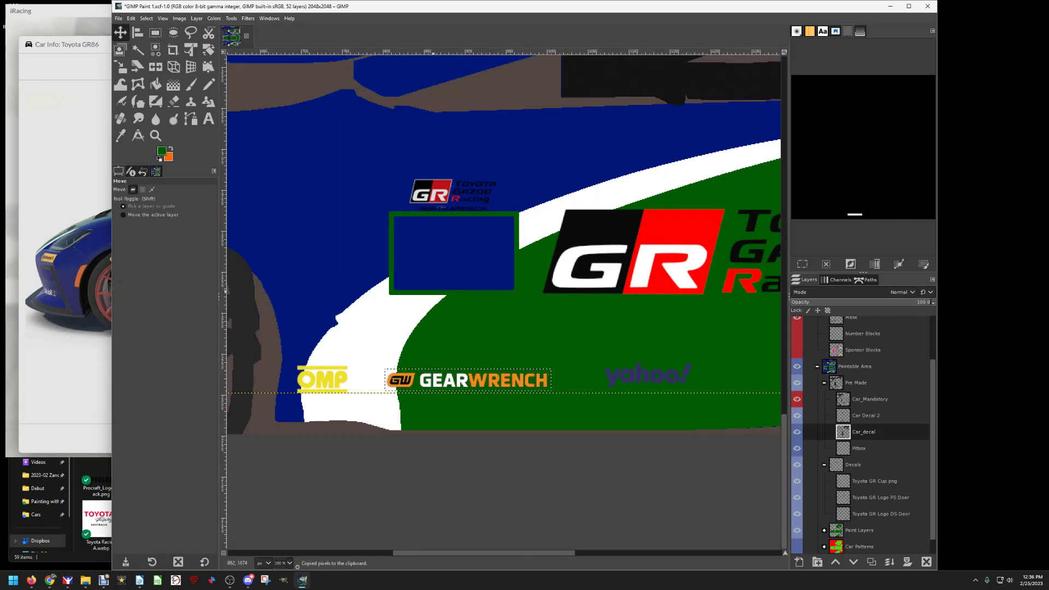
{"action": "left_click", "coordinate": [147, 18]}
{"action": "left_click", "coordinate": [156, 41]}
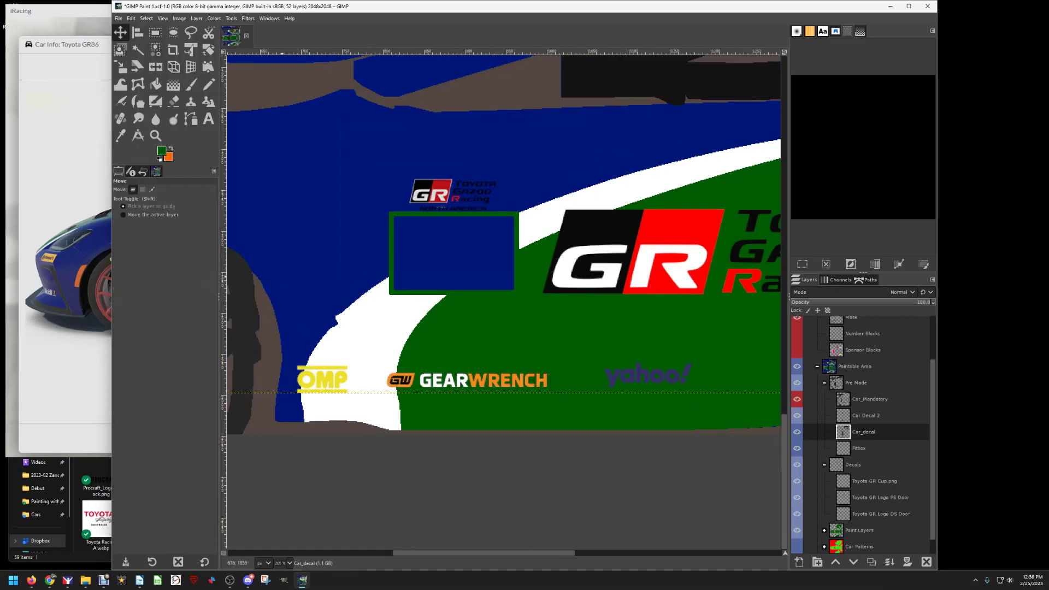
- Set the Move tool to act on layers and paste the copied logo as a new layer directly above the Decals group
{"action": "scroll", "coordinate": [502, 301], "scroll_direction": "down", "scroll_amount": 6}
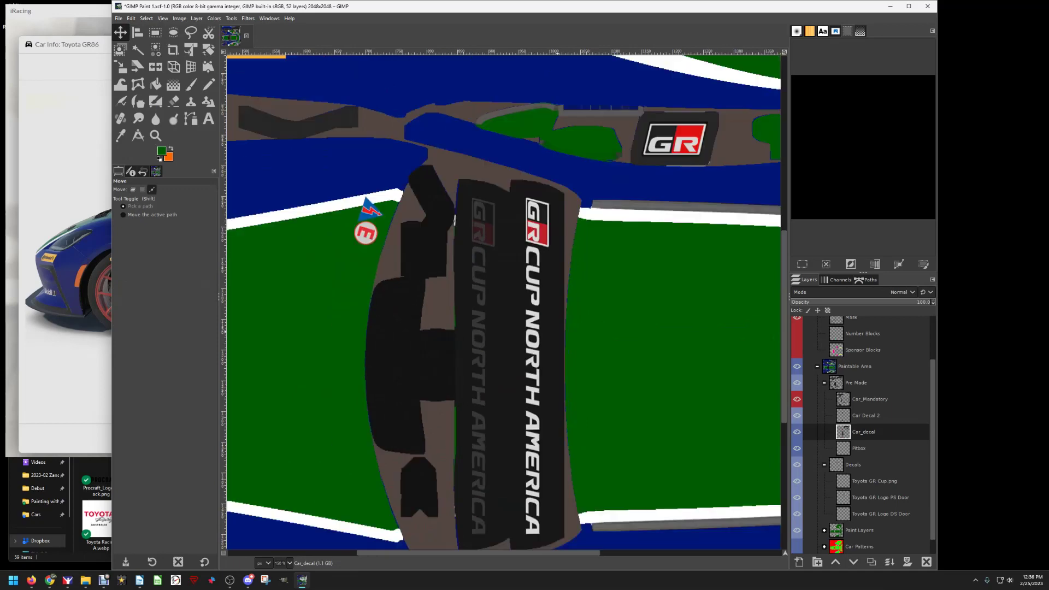
{"action": "left_click", "coordinate": [133, 189]}
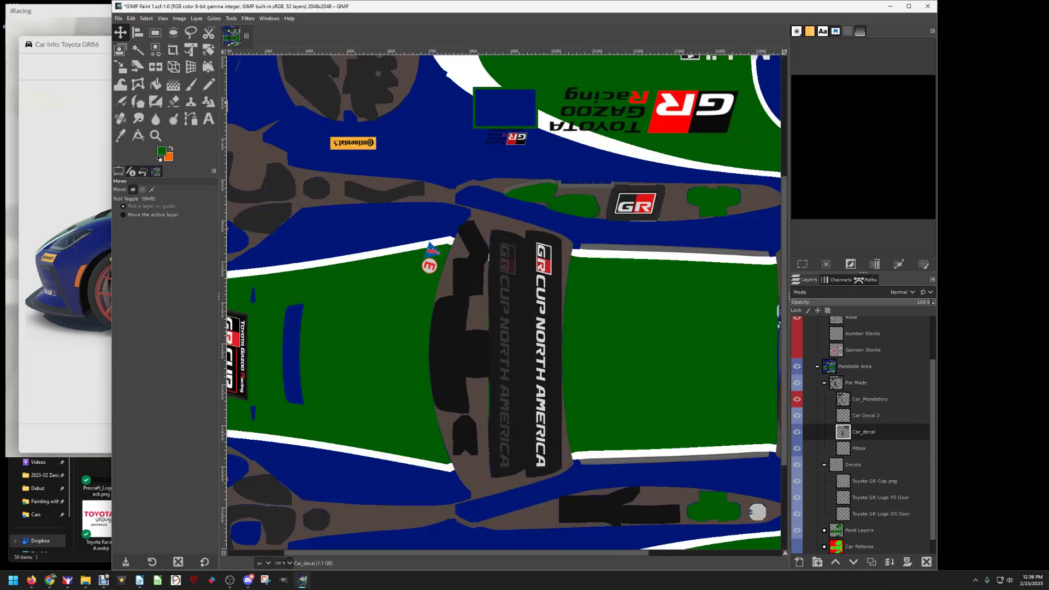
{"action": "left_click", "coordinate": [131, 18]}
{"action": "mouse_move", "coordinate": [180, 139]}
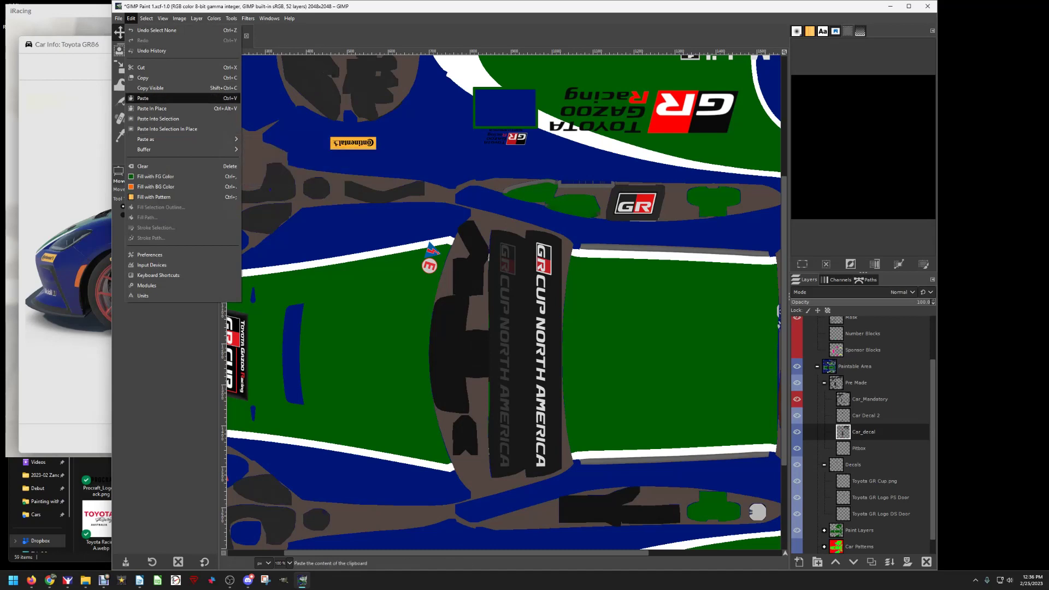
{"action": "key", "text": "Escape"}
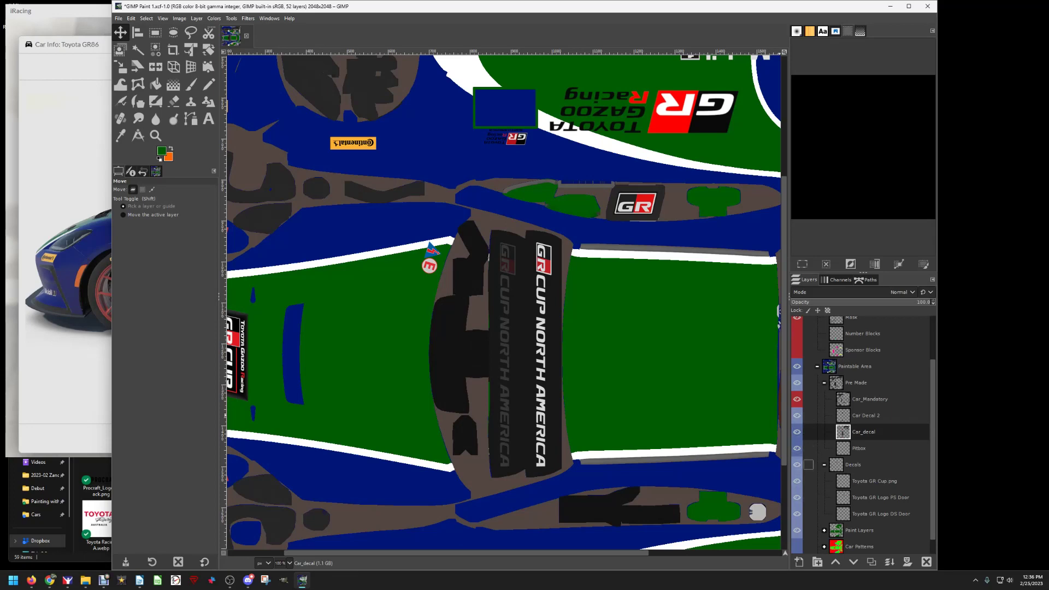
{"action": "scroll", "coordinate": [809, 464], "scroll_direction": "down", "scroll_amount": 1}
{"action": "left_click", "coordinate": [809, 447]}
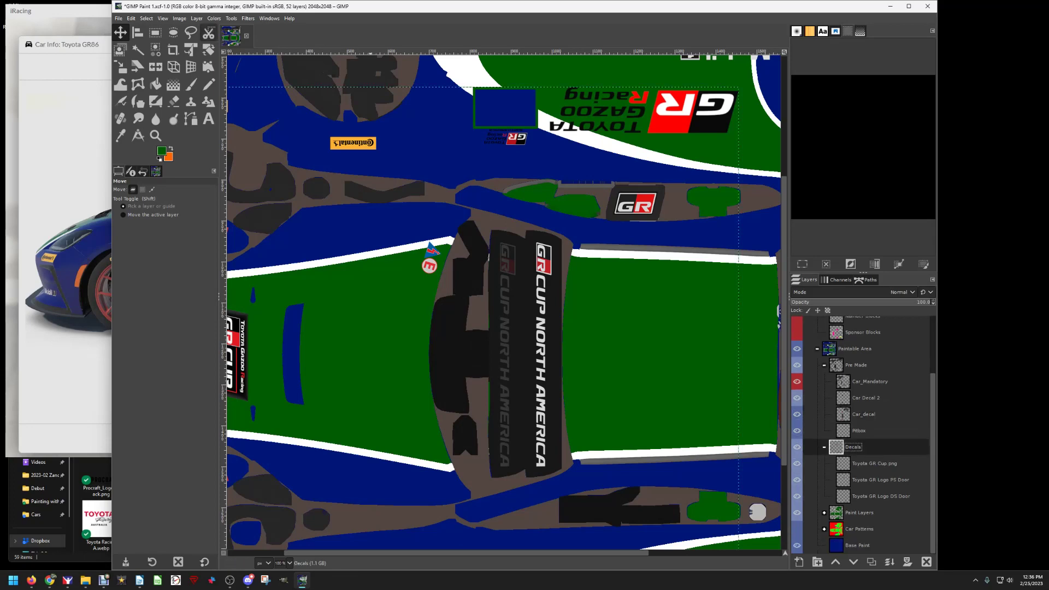
{"action": "left_click", "coordinate": [131, 18]}
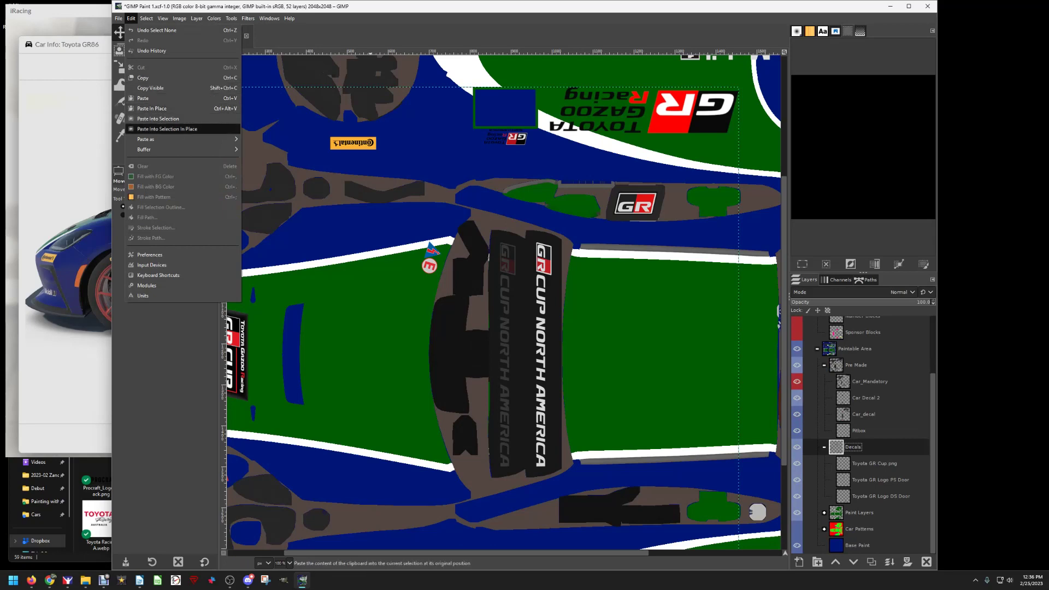
{"action": "left_click", "coordinate": [264, 138]}
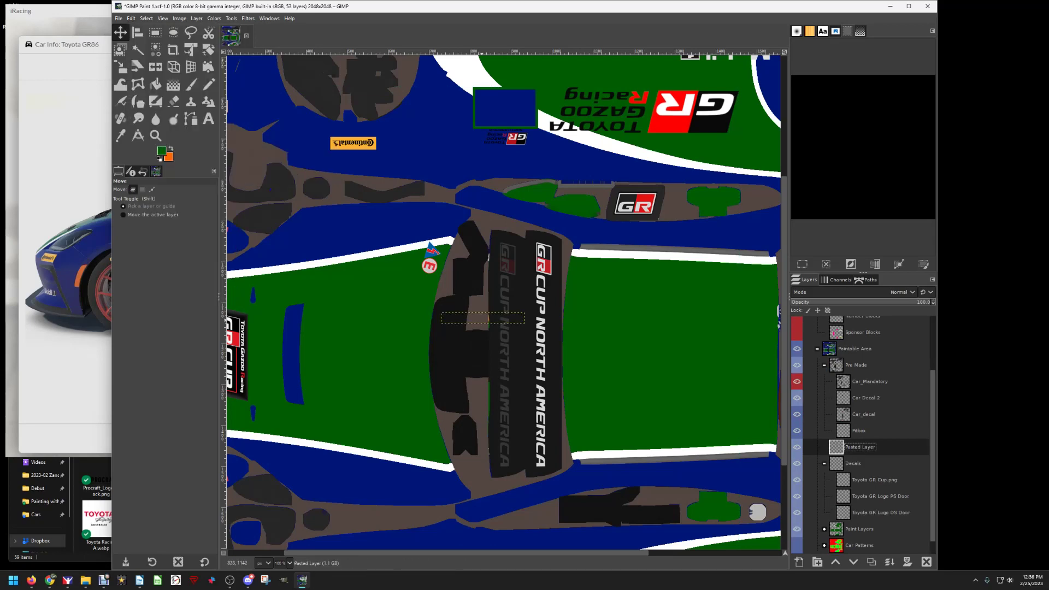
{"action": "scroll", "coordinate": [482, 320], "scroll_direction": "up", "scroll_amount": 3}
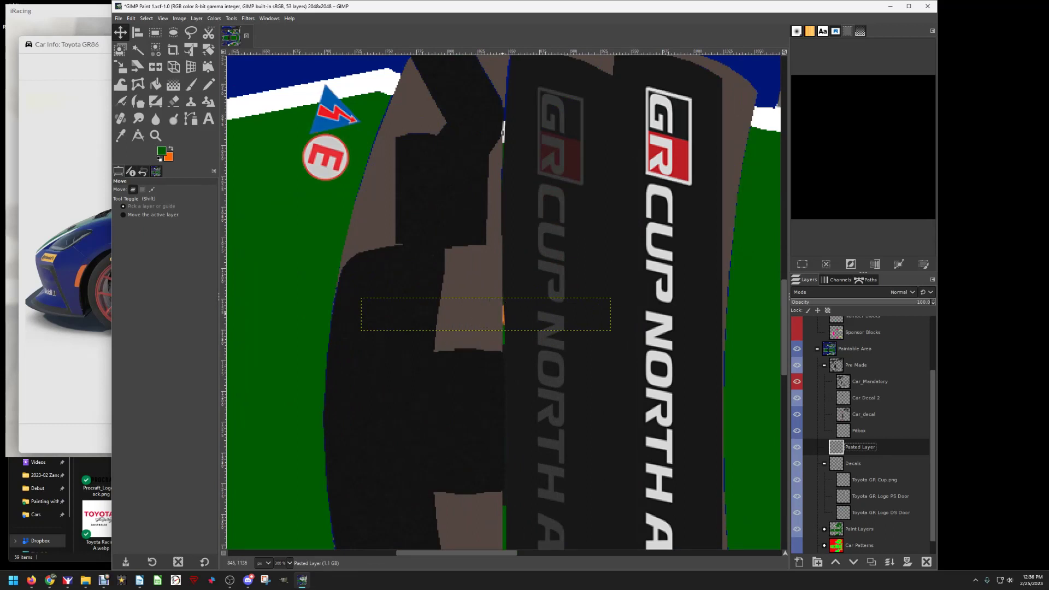
- Move the pasted GEARWRENCH logo onto the green roof and rotate it 90 degrees
{"action": "left_click_drag", "start_coordinate": [502, 312], "coordinate": [787, 357]}
{"action": "scroll", "coordinate": [698, 366], "scroll_direction": "down", "scroll_amount": 3}
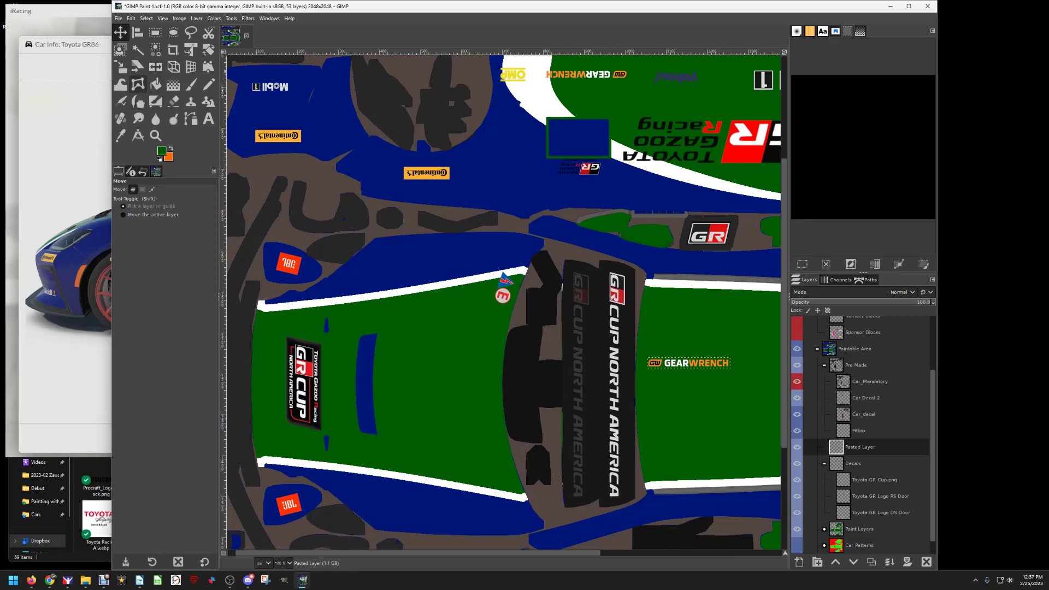
{"action": "left_click", "coordinate": [208, 50]}
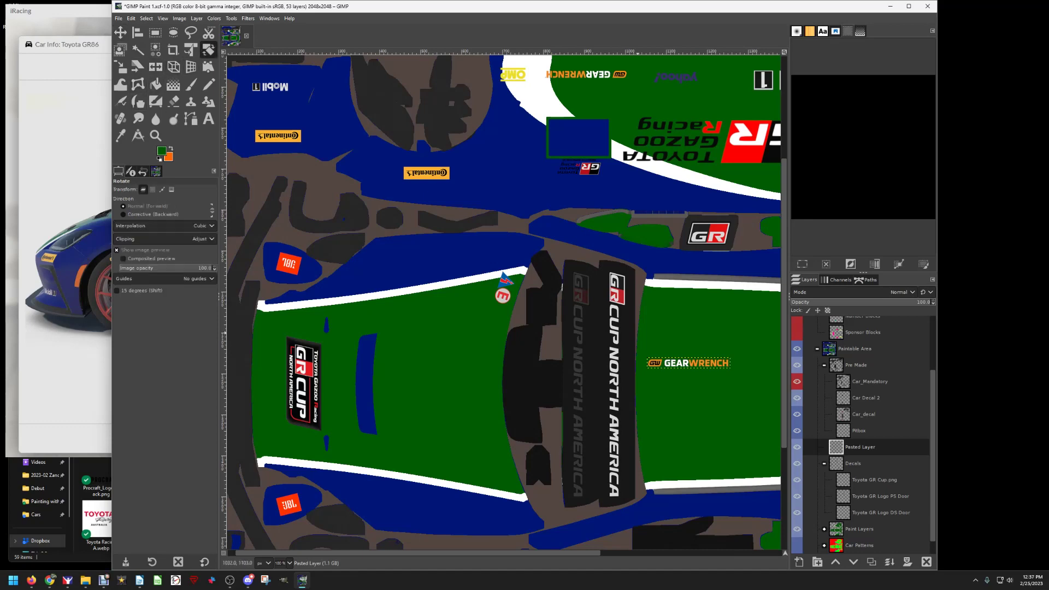
{"action": "left_click_drag", "start_coordinate": [705, 350], "coordinate": [687, 363]}
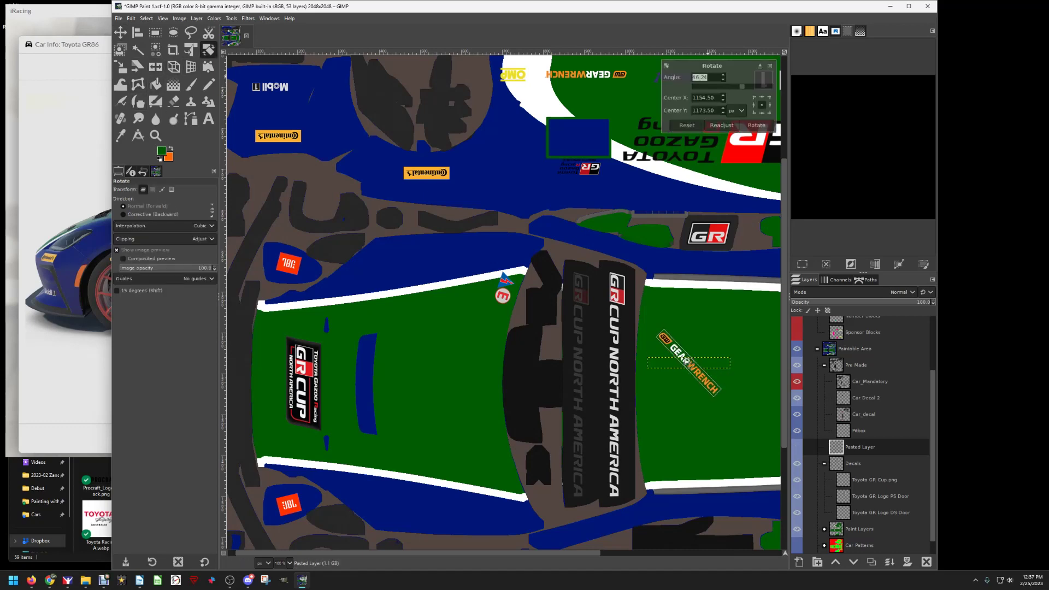
{"action": "type", "text": "90"}
{"action": "key", "text": "Tab"}
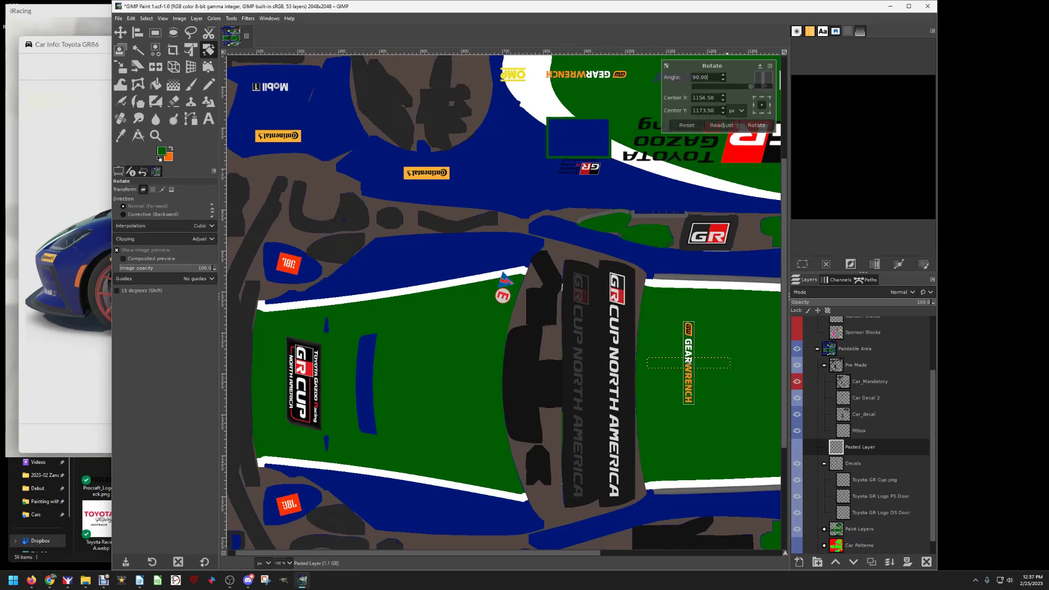
{"action": "left_click", "coordinate": [756, 125]}
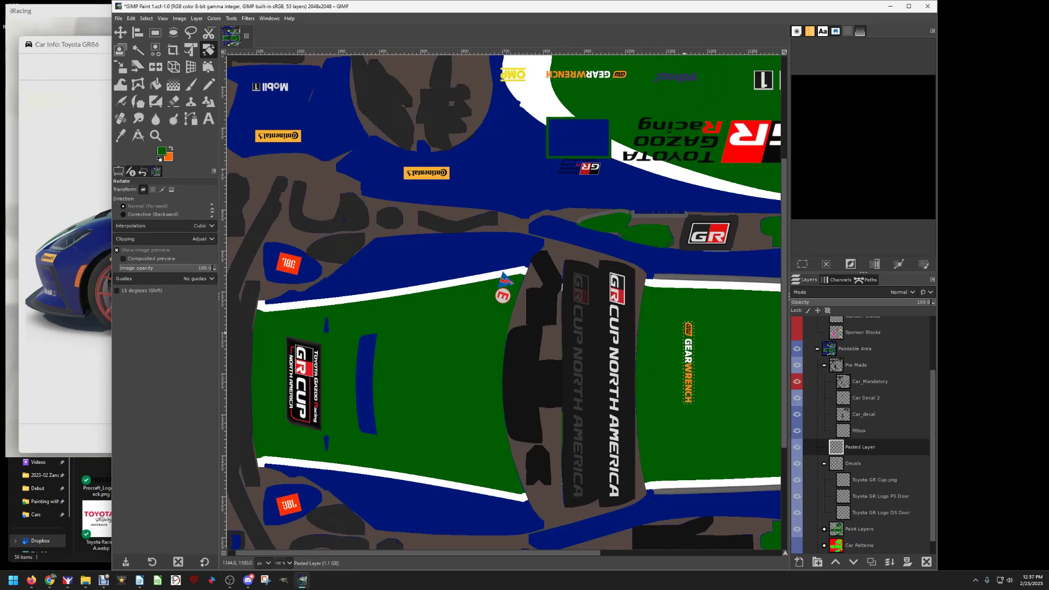
- Move the rotated logo to the roof's front edge beside the GR Cup North America banner and show the Wire layer to check its placement
{"action": "key", "text": "m"}
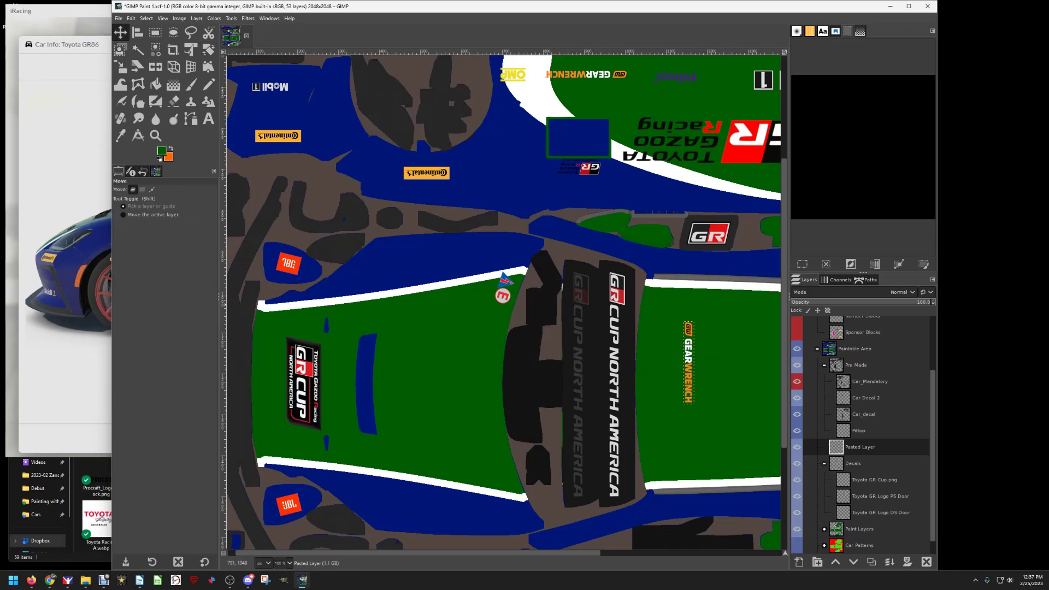
{"action": "left_click_drag", "start_coordinate": [690, 360], "coordinate": [648, 375]}
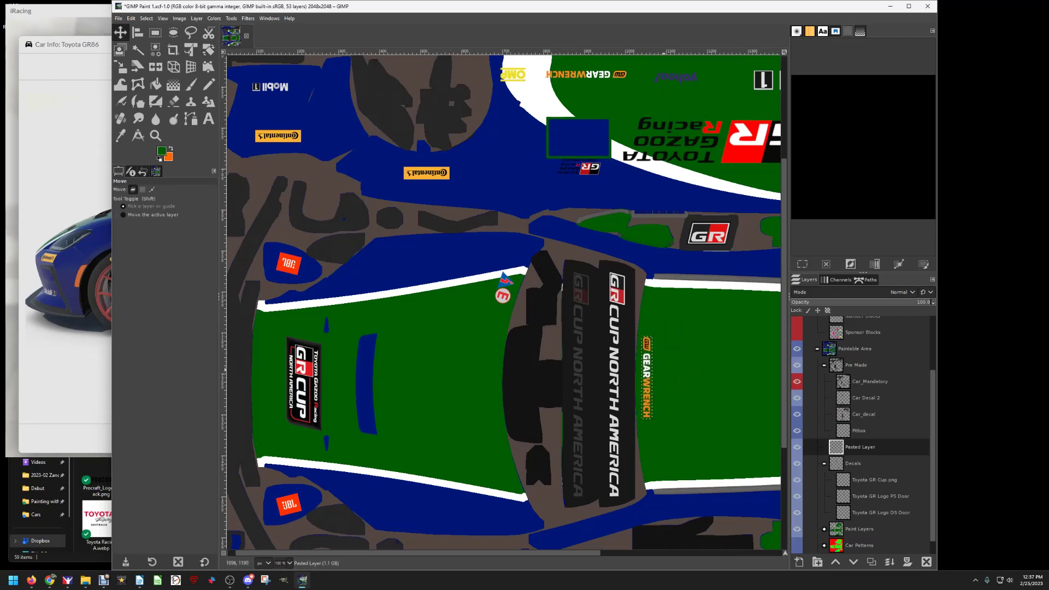
{"action": "scroll", "coordinate": [808, 357], "scroll_direction": "up", "scroll_amount": 3}
{"action": "left_click", "coordinate": [797, 357]}
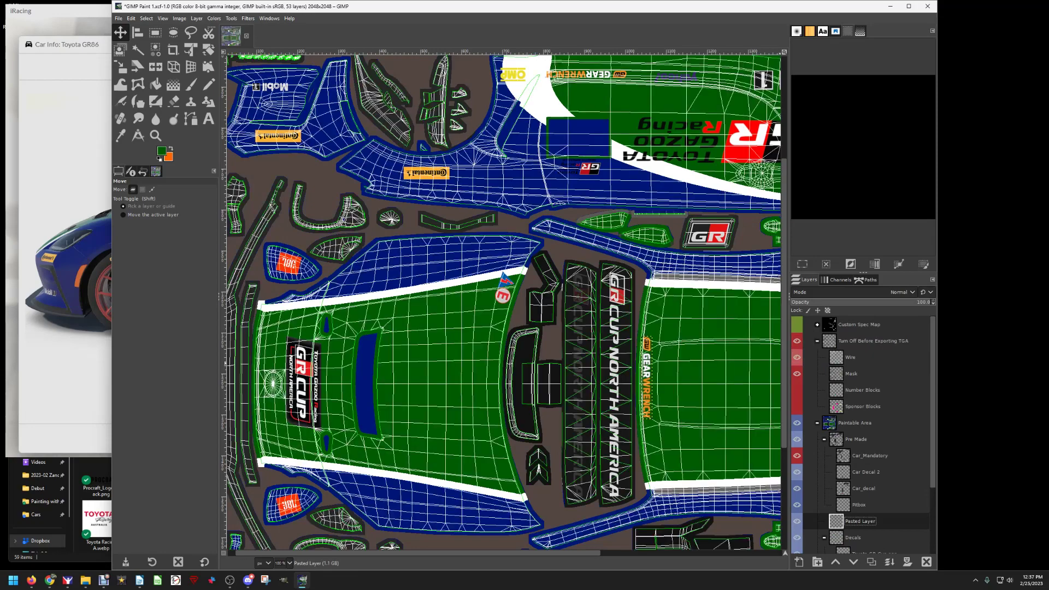
{"action": "scroll", "coordinate": [650, 377], "scroll_direction": "up", "scroll_amount": 4}
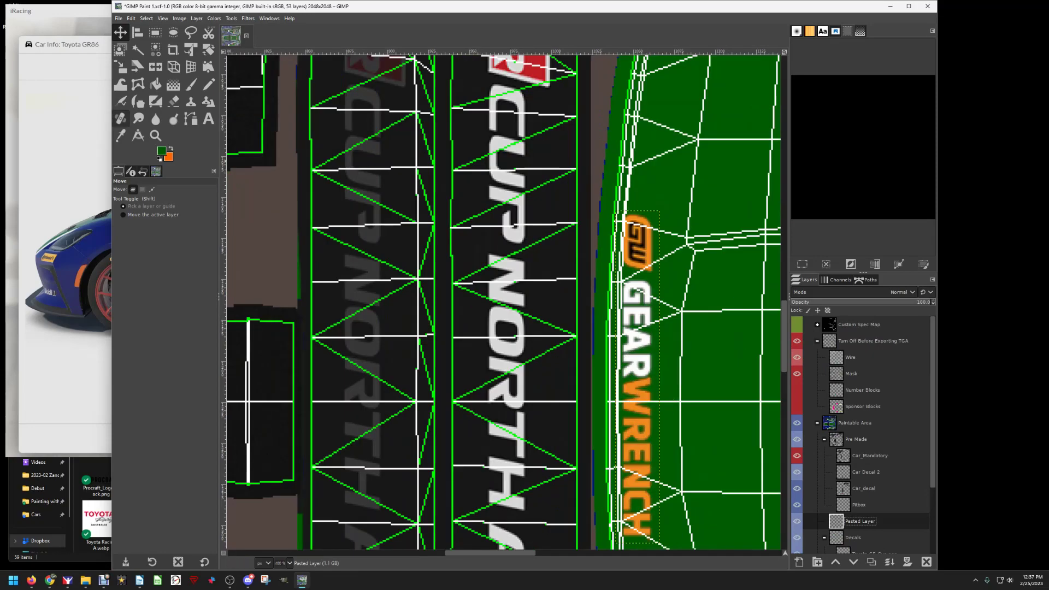
- Shift the logo slightly inward from the roof edge with the Scale tool, keeping 27 × 203 px, and hide the Wire layer
{"action": "left_click", "coordinate": [121, 66]}
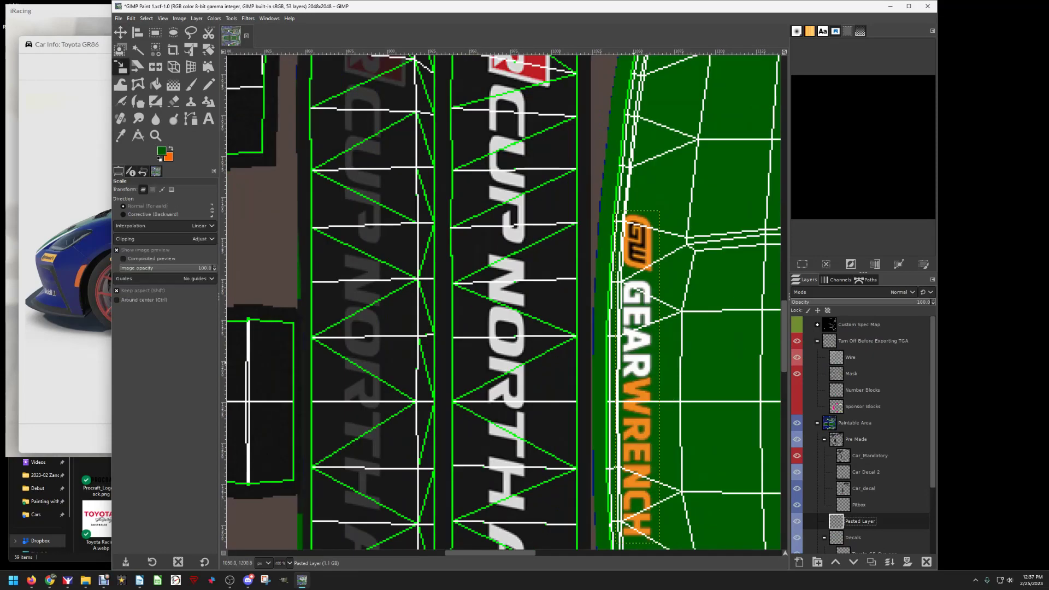
{"action": "left_click", "coordinate": [637, 375]}
{"action": "left_click_drag", "start_coordinate": [637, 377], "coordinate": [640, 402]}
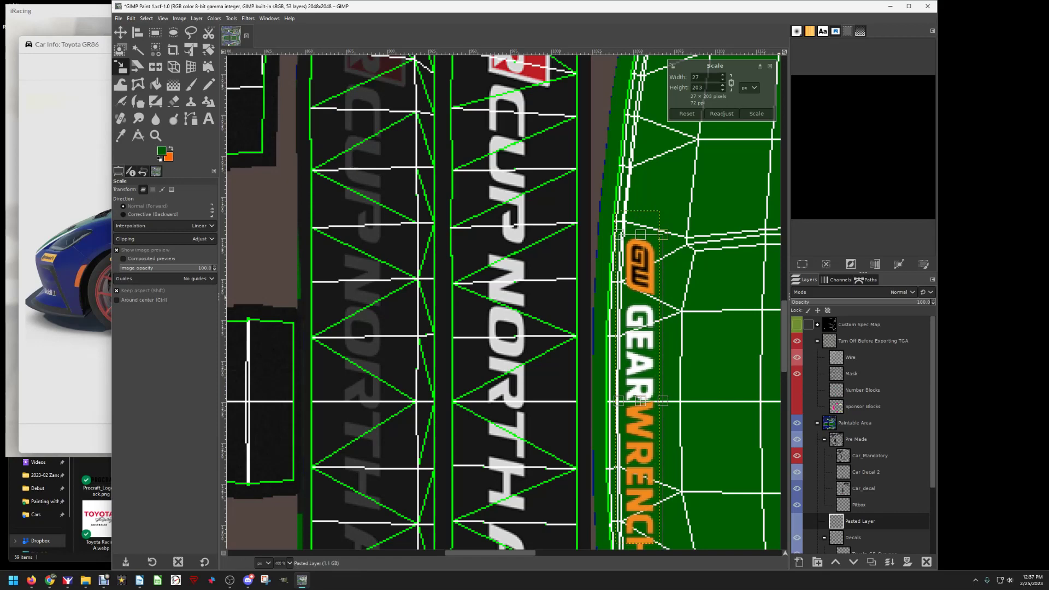
{"action": "left_click", "coordinate": [797, 357]}
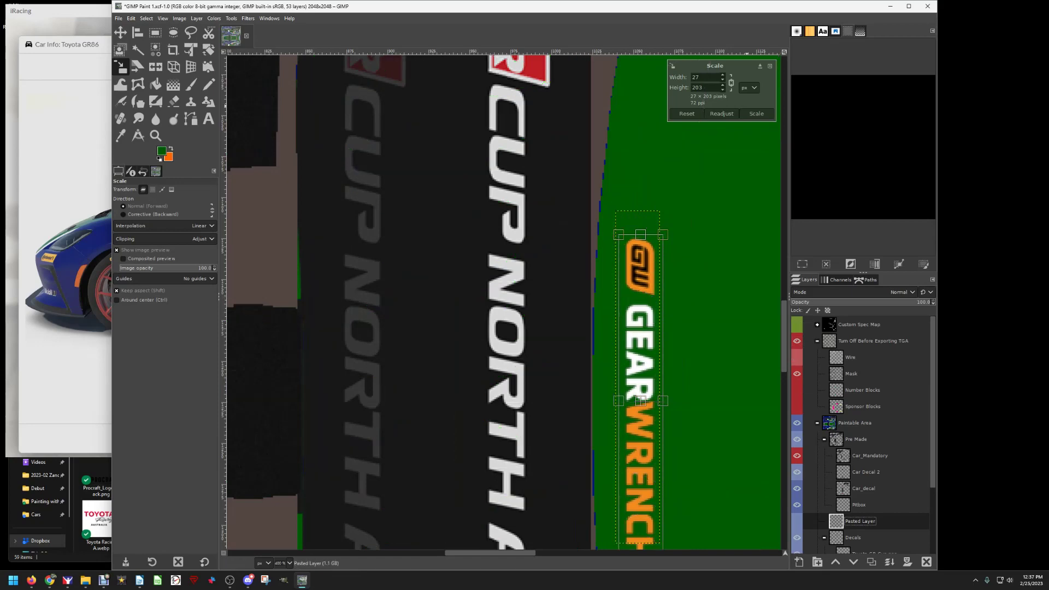
{"action": "left_click", "coordinate": [756, 113]}
- Export the paint to its existing TGA file and switch to iRacing to inspect the roof logo on the car model from several angles
{"action": "left_click", "coordinate": [118, 18]}
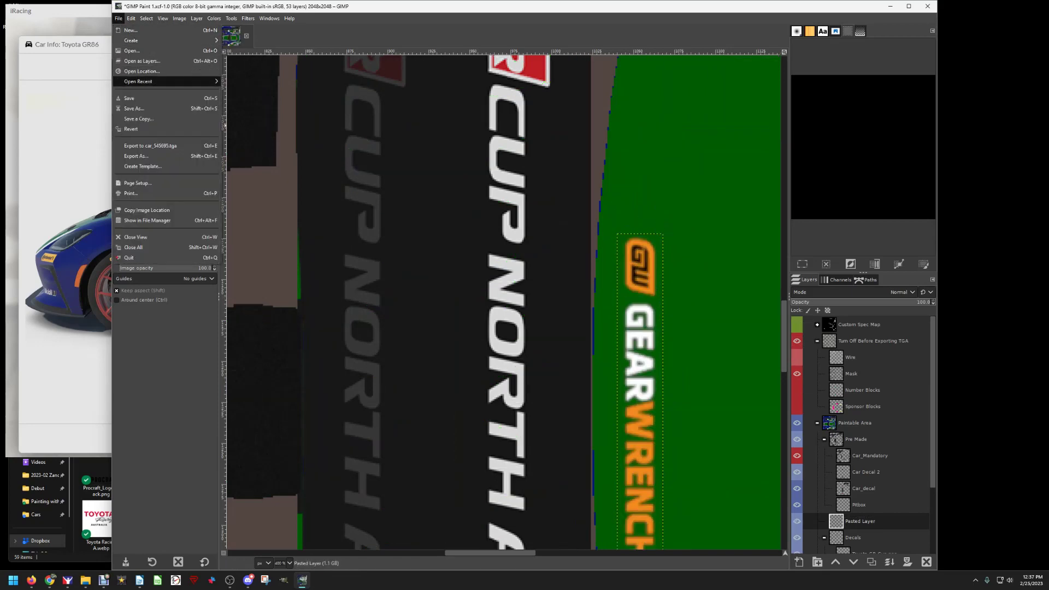
{"action": "left_click", "coordinate": [147, 145]}
{"action": "left_click", "coordinate": [71, 147]}
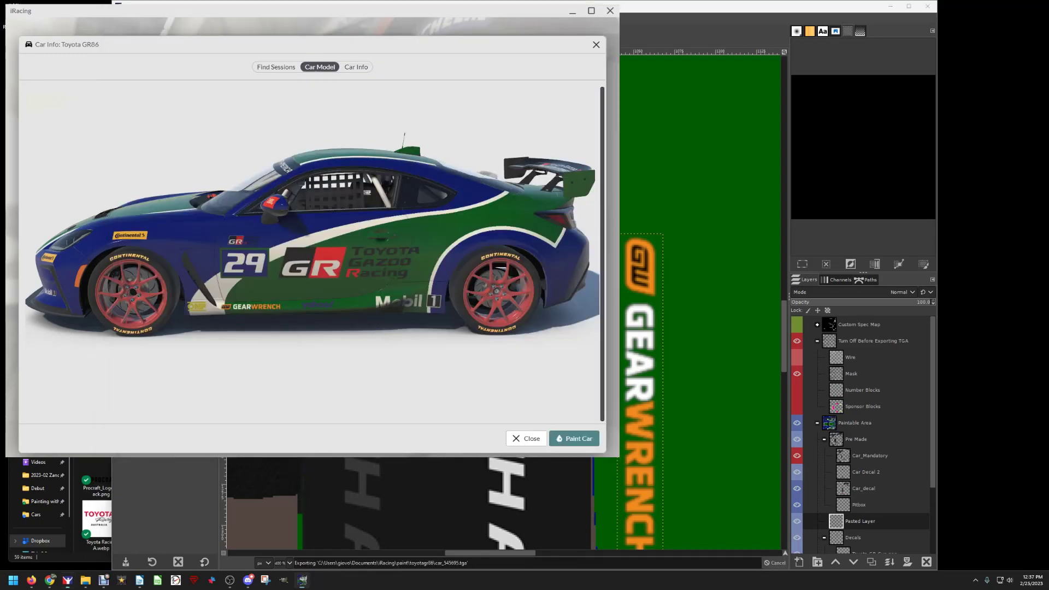
{"action": "left_click_drag", "start_coordinate": [246, 208], "coordinate": [273, 284]}
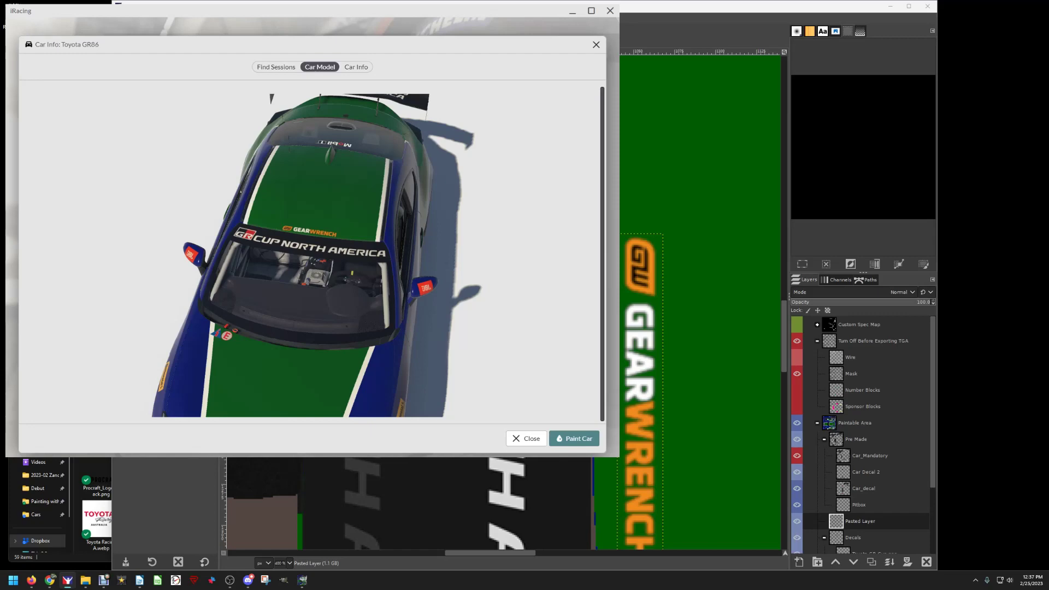
{"action": "left_click_drag", "start_coordinate": [327, 273], "coordinate": [235, 202]}
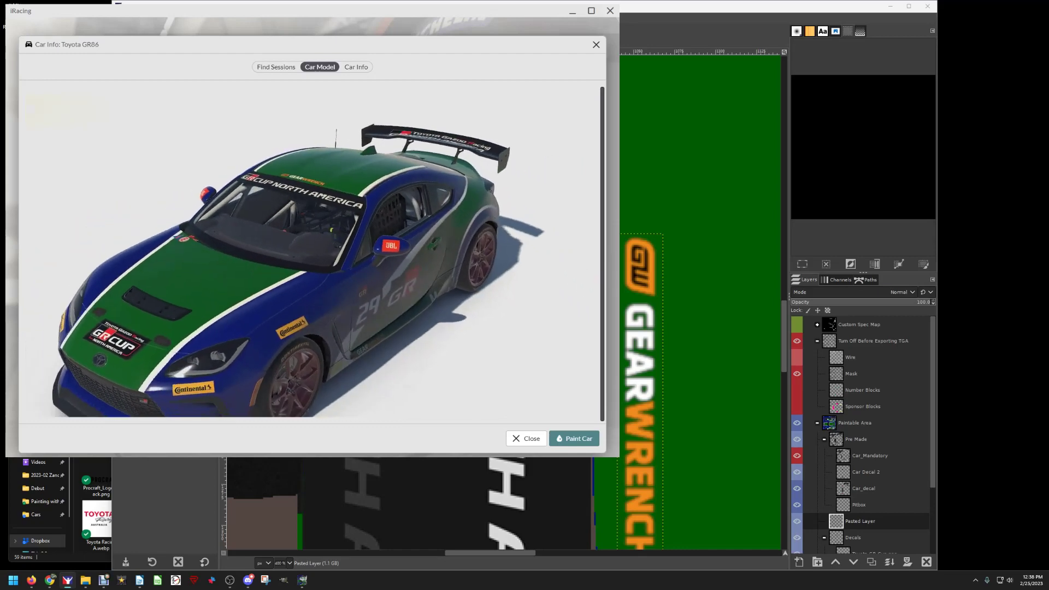
- Return to GIMP, put the pasted logo layer into the Decals group and rename it Gear Wrench
{"action": "key", "text": "alt+Tab"}
{"action": "scroll", "coordinate": [502, 300], "scroll_direction": "down", "scroll_amount": 5}
{"action": "scroll", "coordinate": [503, 301], "scroll_direction": "up", "scroll_amount": 2}
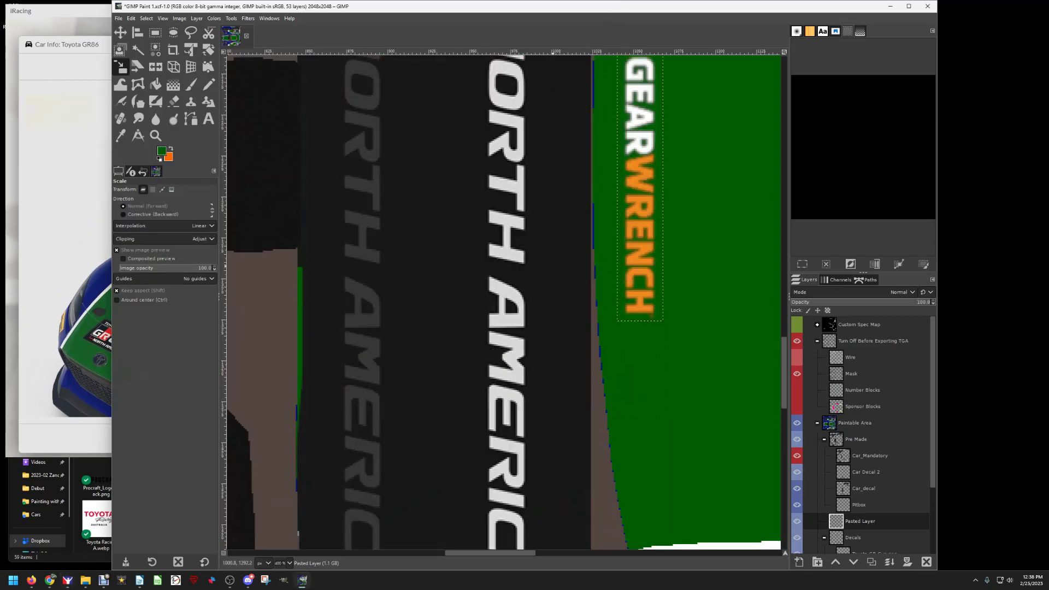
{"action": "scroll", "coordinate": [557, 301], "scroll_direction": "up", "scroll_amount": 3}
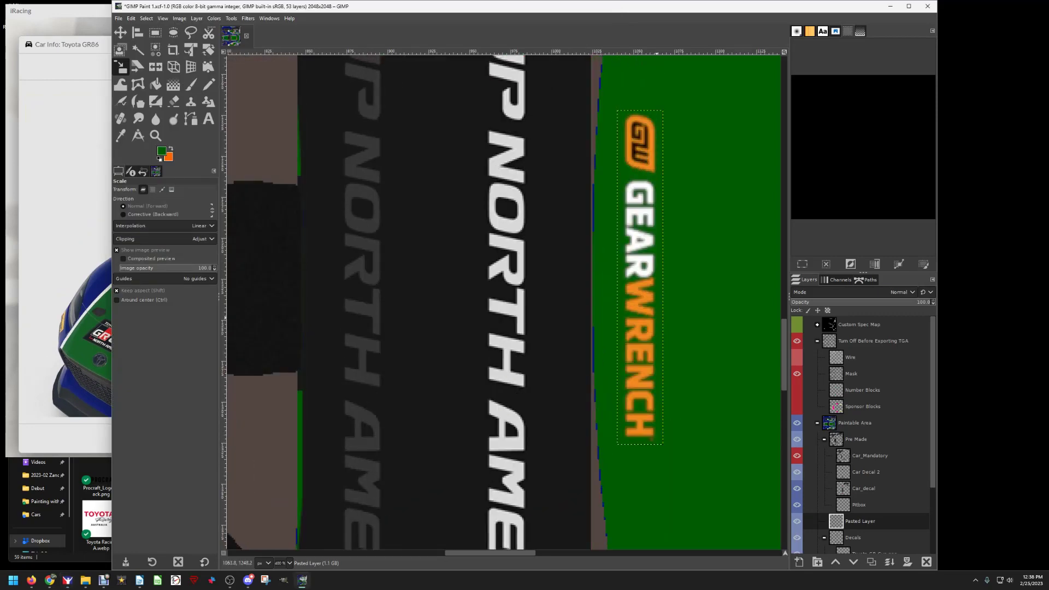
{"action": "scroll", "coordinate": [807, 489], "scroll_direction": "down", "scroll_amount": 1}
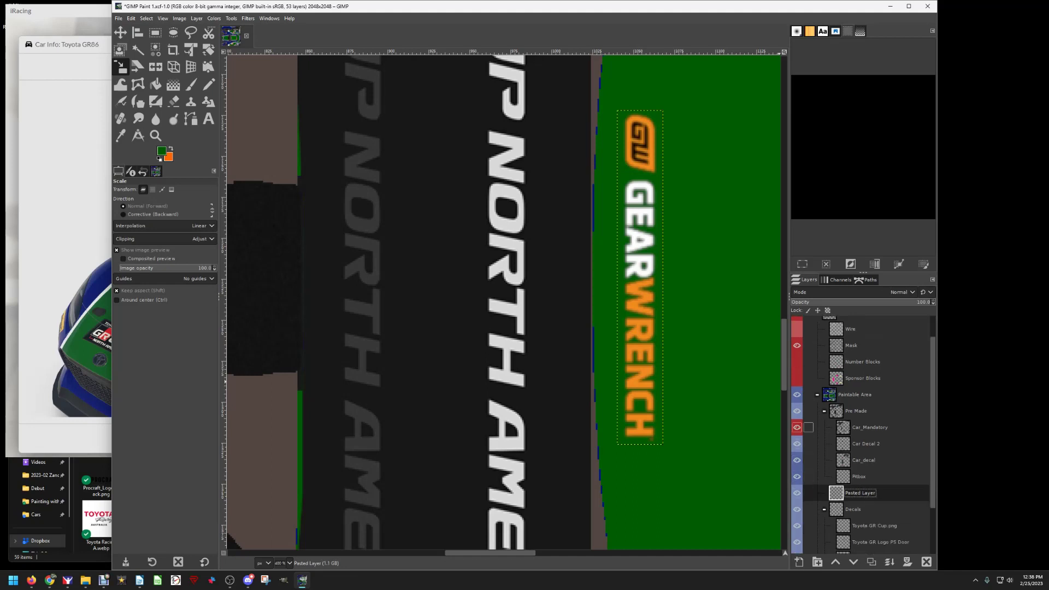
{"action": "scroll", "coordinate": [808, 456], "scroll_direction": "down", "scroll_amount": 2}
{"action": "left_click_drag", "start_coordinate": [839, 436], "coordinate": [846, 462]}
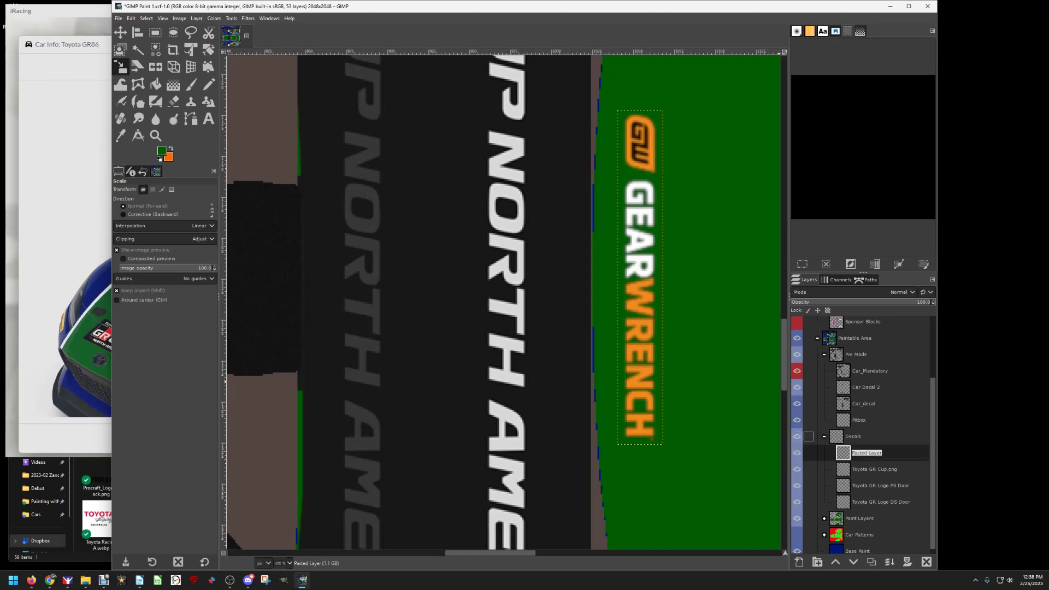
{"action": "type", "text": "Gear Wrench"}
{"action": "key", "text": "Return"}
{"action": "left_click", "coordinate": [196, 18]}
{"action": "left_click", "coordinate": [196, 18]}
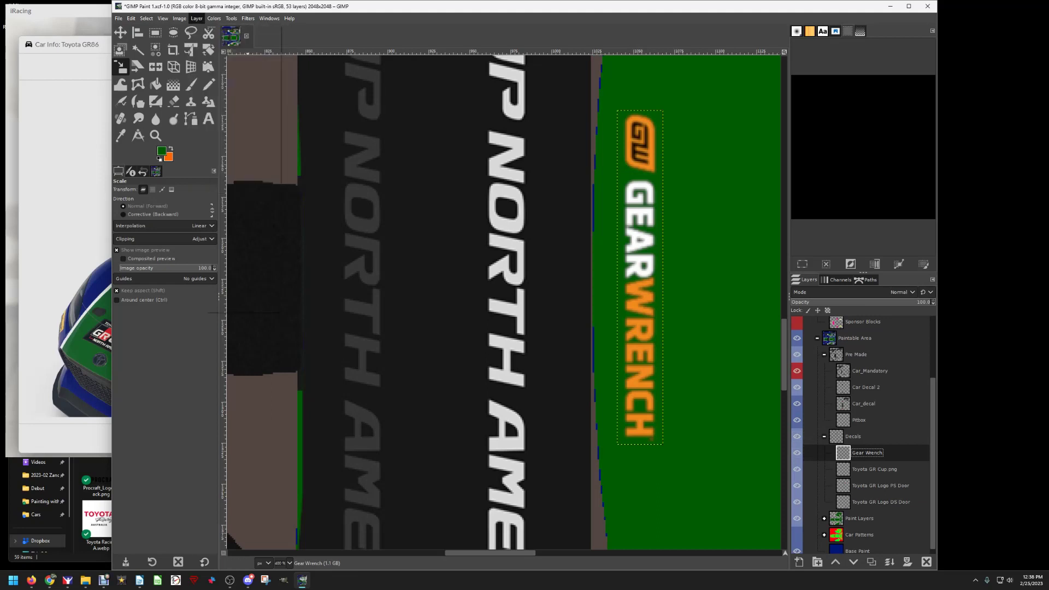
{"action": "left_click", "coordinate": [213, 18]}
{"action": "left_click", "coordinate": [232, 50]}
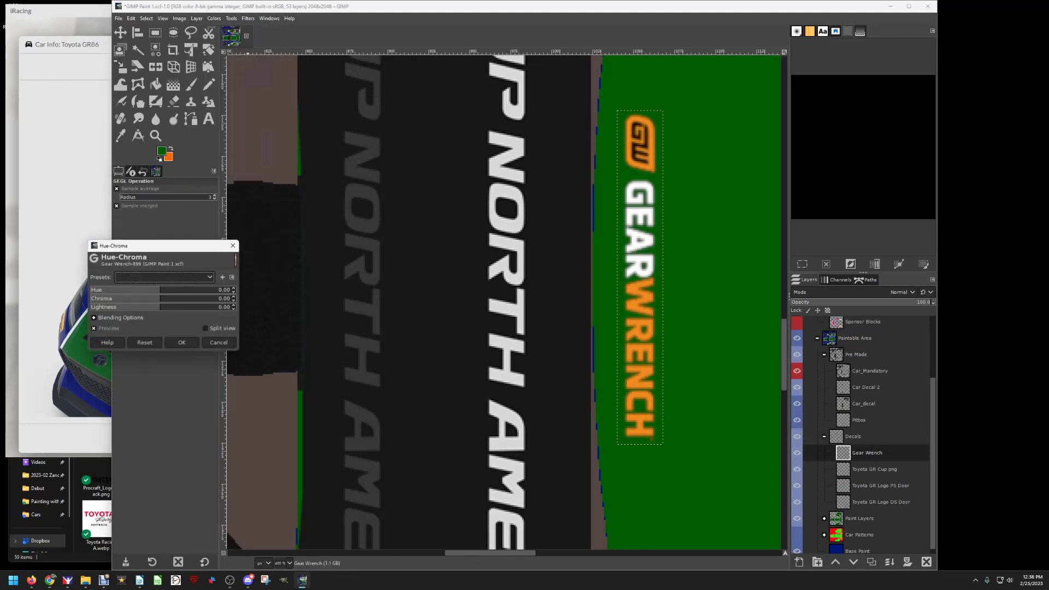
{"action": "left_click", "coordinate": [232, 246]}
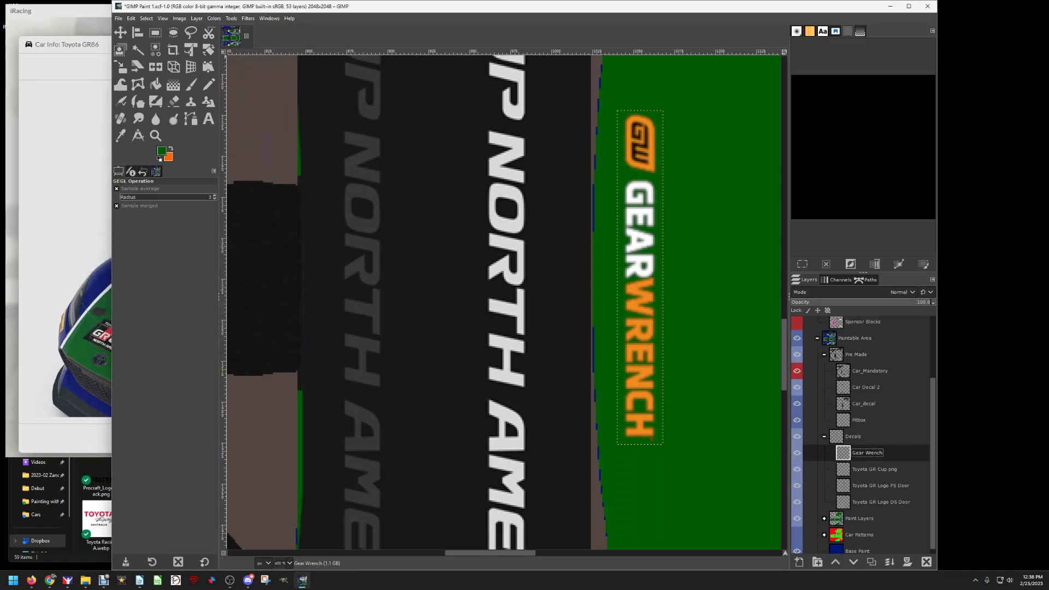
- Recolour the Gear Wrench layer light blue with Hue-Chroma, setting hue to about -179, chroma to -42.44 and lightness to 7.56
{"action": "left_click", "coordinate": [214, 18]}
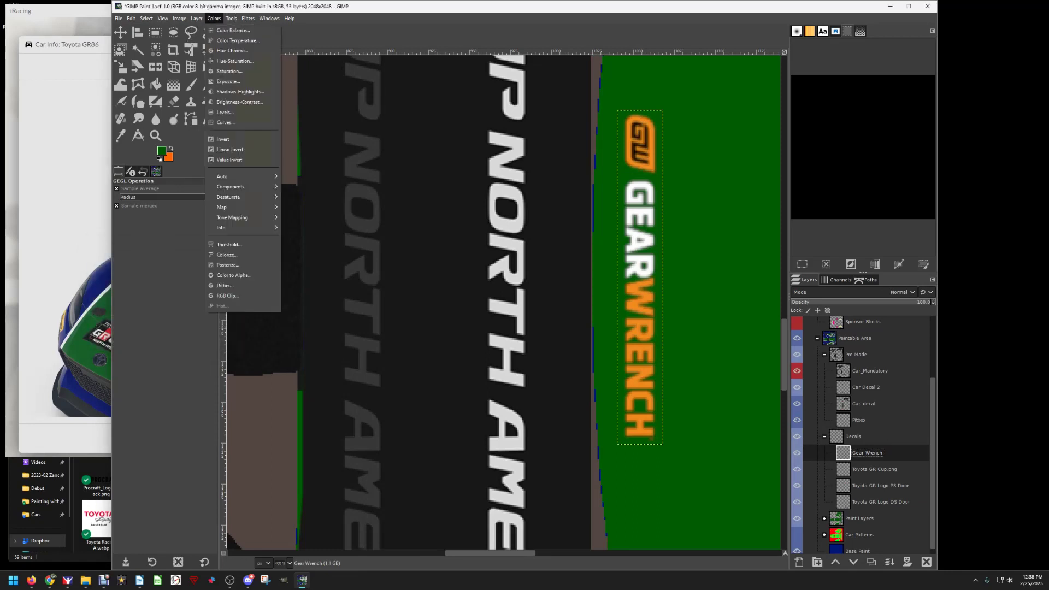
{"action": "left_click", "coordinate": [232, 51]}
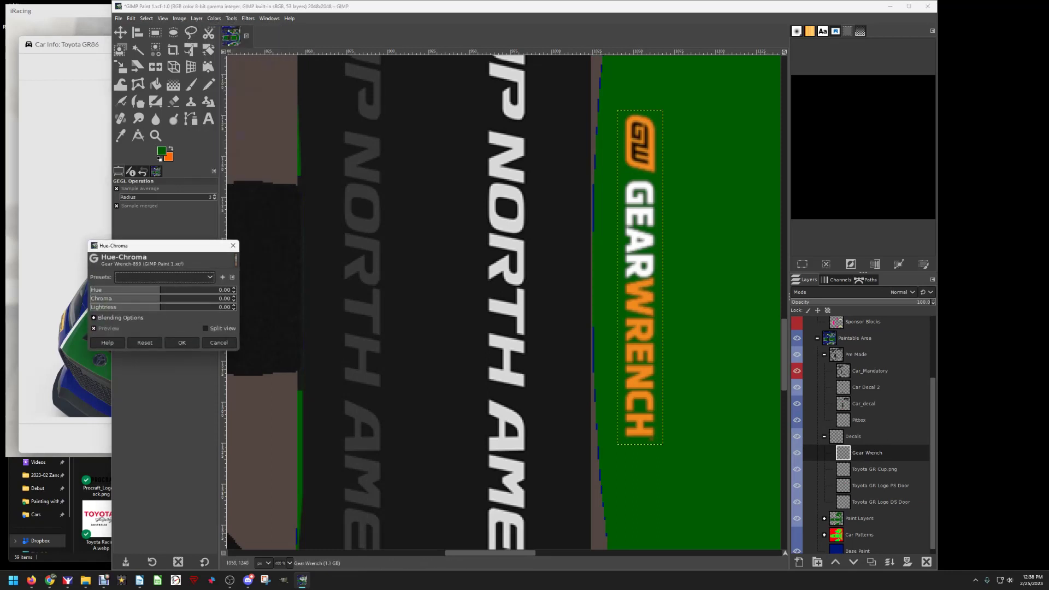
{"action": "left_click_drag", "start_coordinate": [165, 247], "coordinate": [414, 209]}
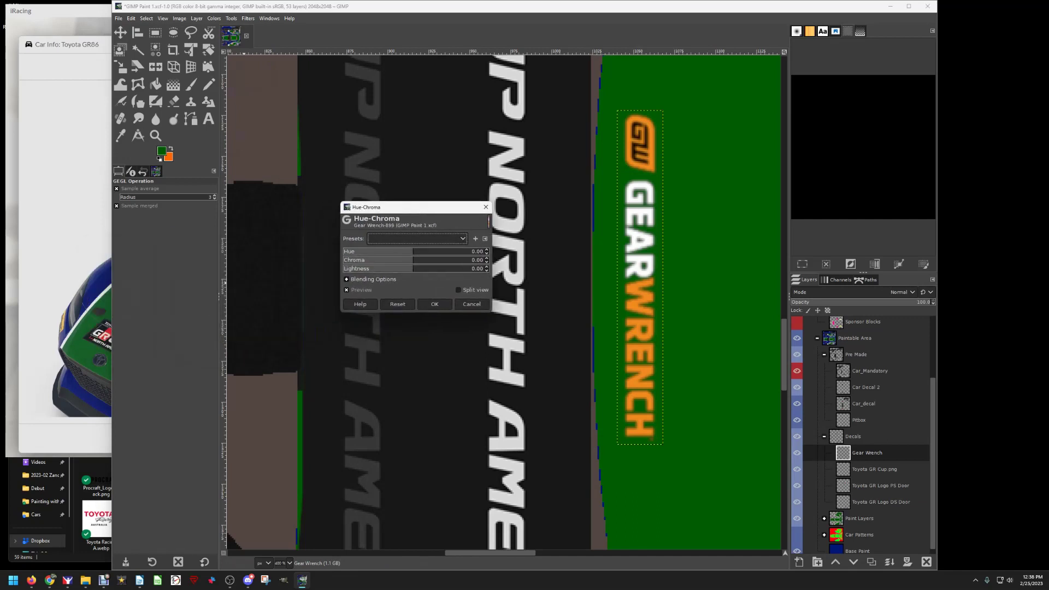
{"action": "left_click_drag", "start_coordinate": [383, 252], "coordinate": [348, 251]}
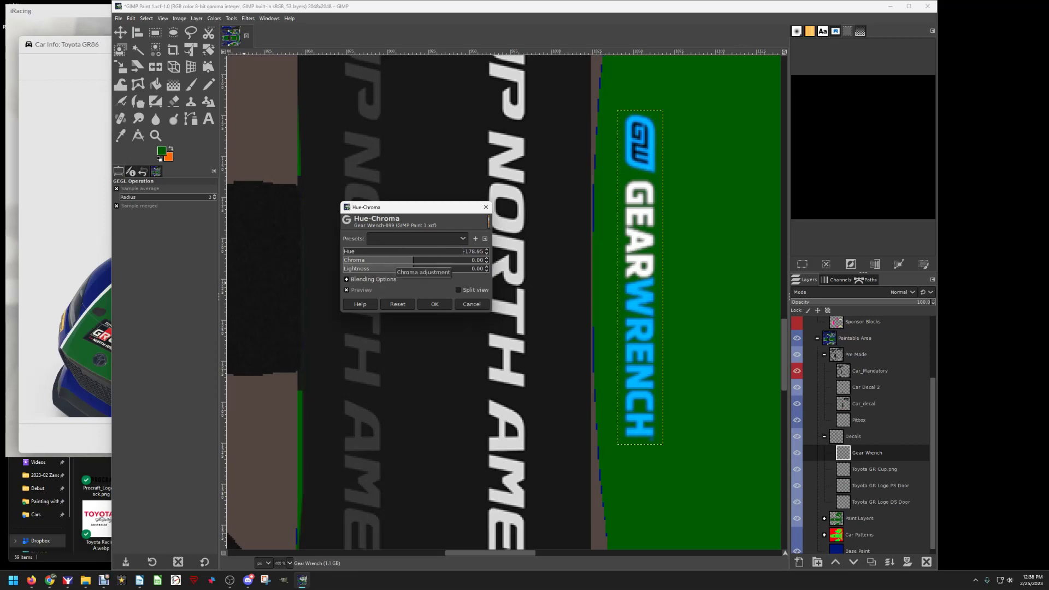
{"action": "mouse_move", "coordinate": [397, 261]}
{"action": "left_mouse_down"}
{"action": "mouse_move", "coordinate": [448, 261]}
{"action": "mouse_move", "coordinate": [377, 261]}
{"action": "mouse_move", "coordinate": [469, 261]}
{"action": "mouse_move", "coordinate": [380, 260]}
{"action": "left_mouse_up"}
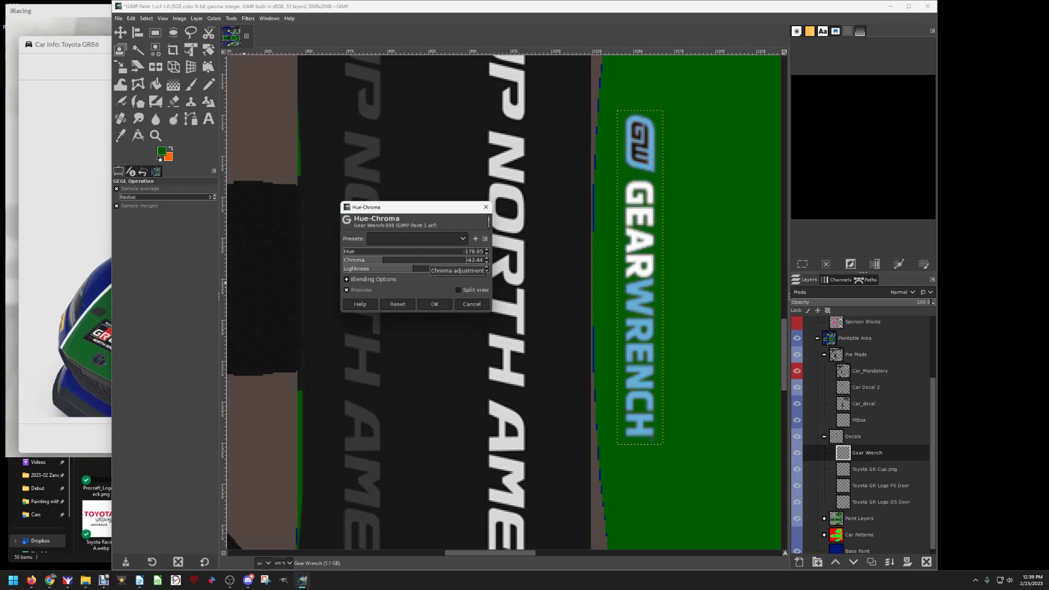
{"action": "left_click", "coordinate": [429, 268]}
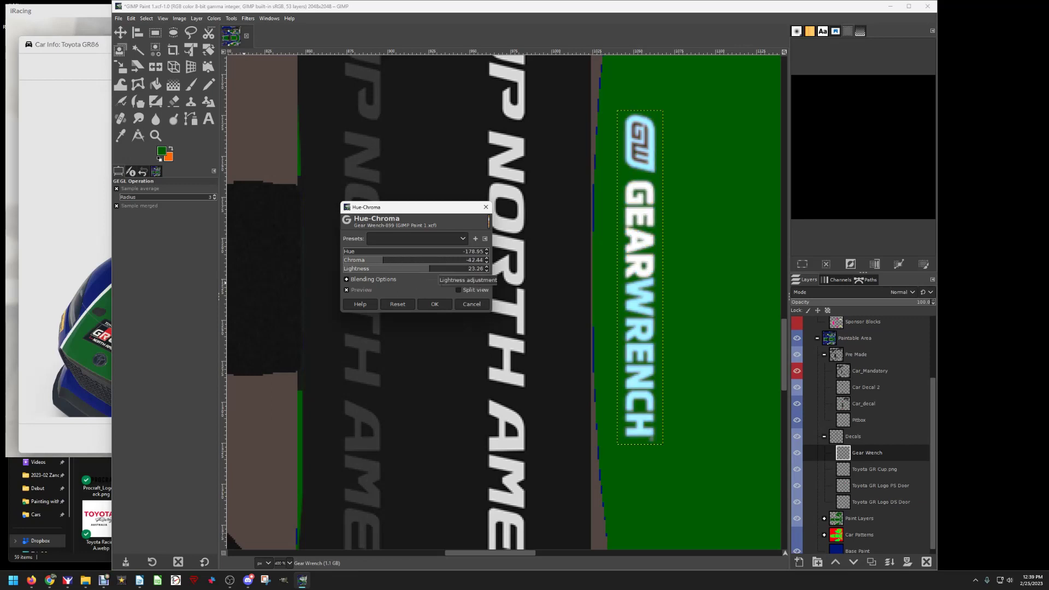
{"action": "mouse_move", "coordinate": [429, 269]}
{"action": "left_mouse_down"}
{"action": "mouse_move", "coordinate": [396, 268]}
{"action": "mouse_move", "coordinate": [420, 269]}
{"action": "left_mouse_up"}
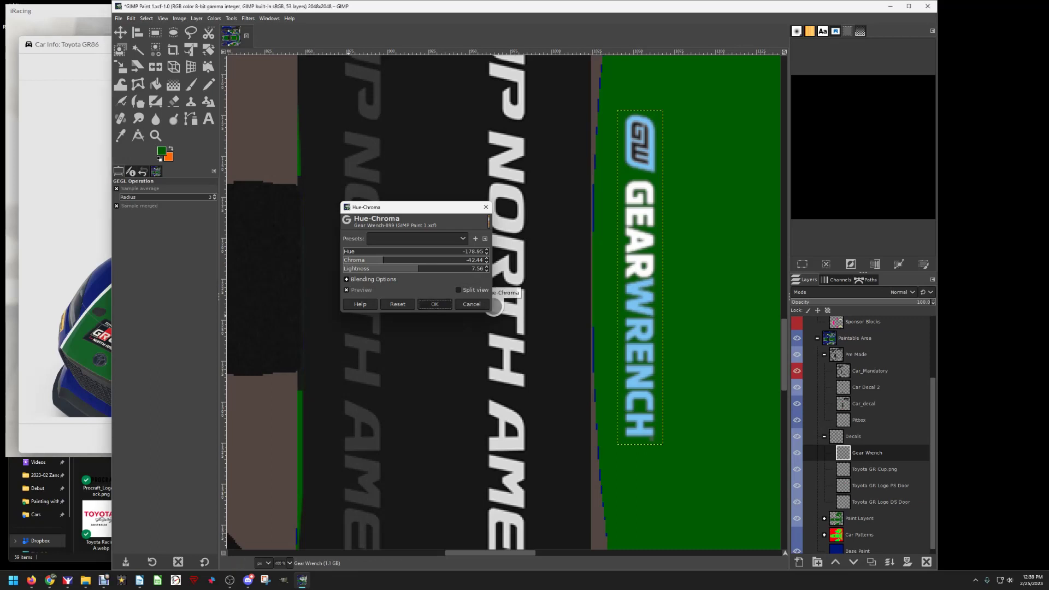
{"action": "key", "text": "Return"}
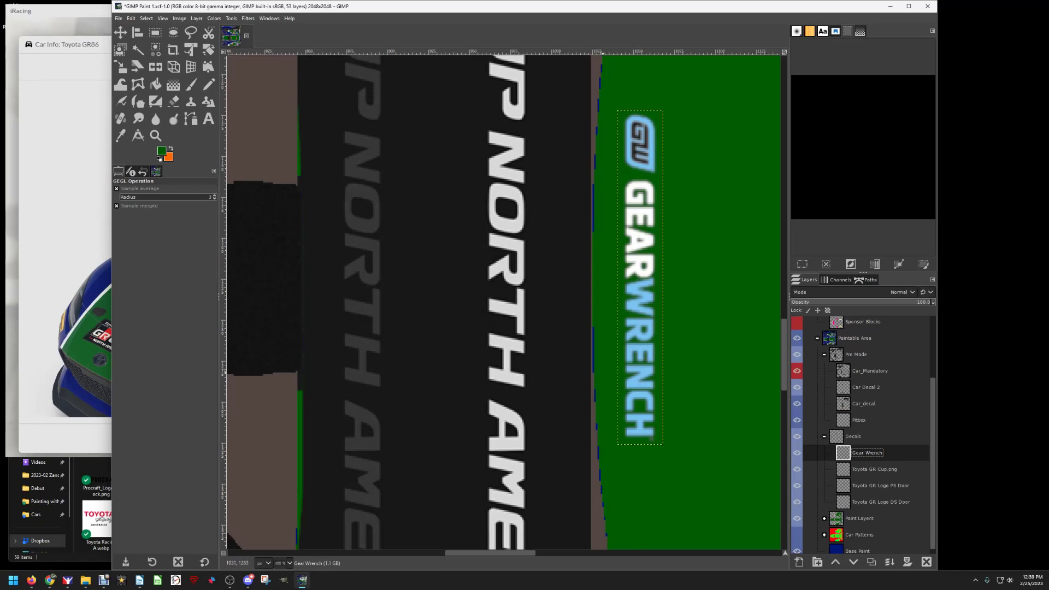
- Examine the recoloured Gear Wrench logo up close, and switch to iRacing to compare it with the roof logo from above
{"action": "scroll", "coordinate": [559, 237], "scroll_direction": "down", "scroll_amount": 6}
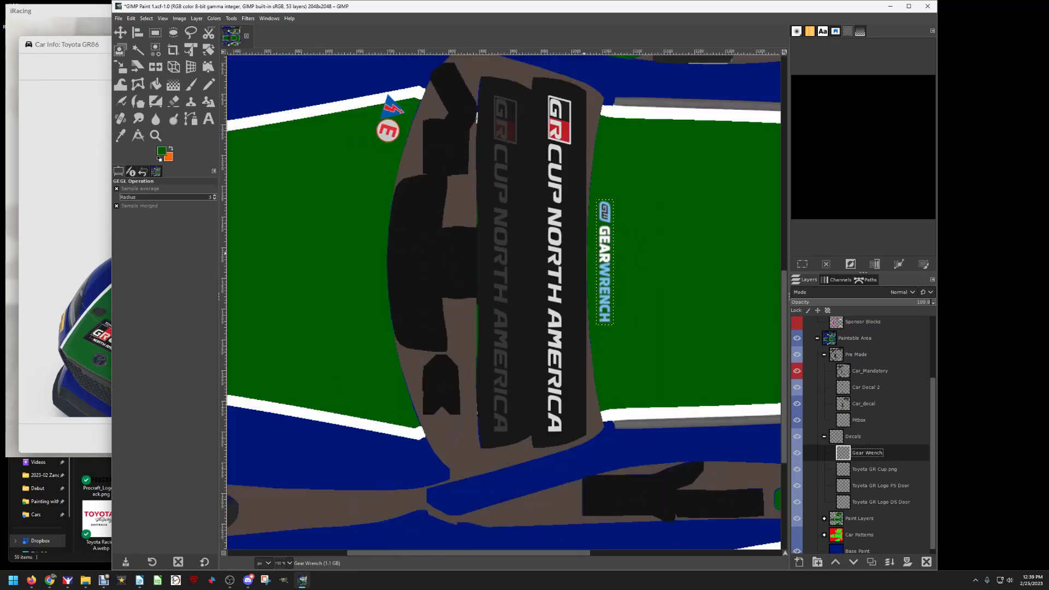
{"action": "scroll", "coordinate": [560, 238], "scroll_direction": "up", "scroll_amount": 4}
{"action": "scroll", "coordinate": [593, 267], "scroll_direction": "up", "scroll_amount": 3}
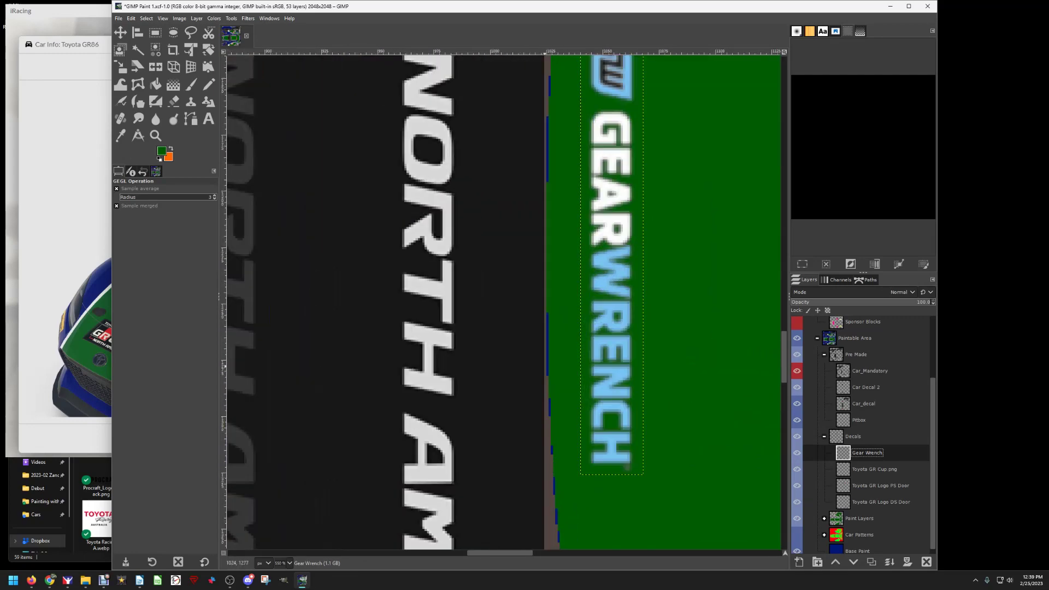
{"action": "scroll", "coordinate": [556, 268], "scroll_direction": "down", "scroll_amount": 2}
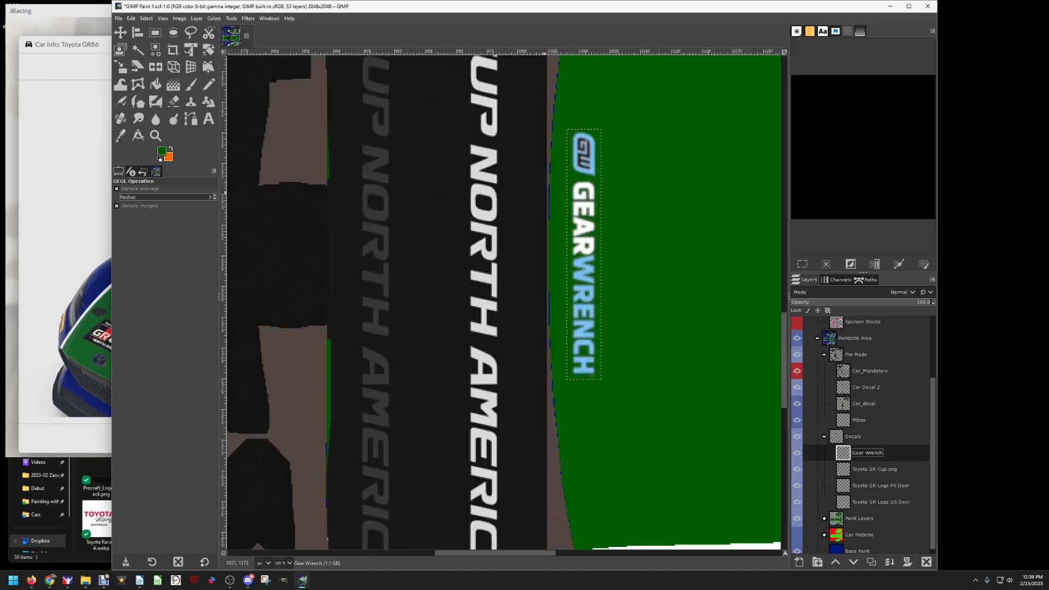
{"action": "key", "text": "alt+Tab"}
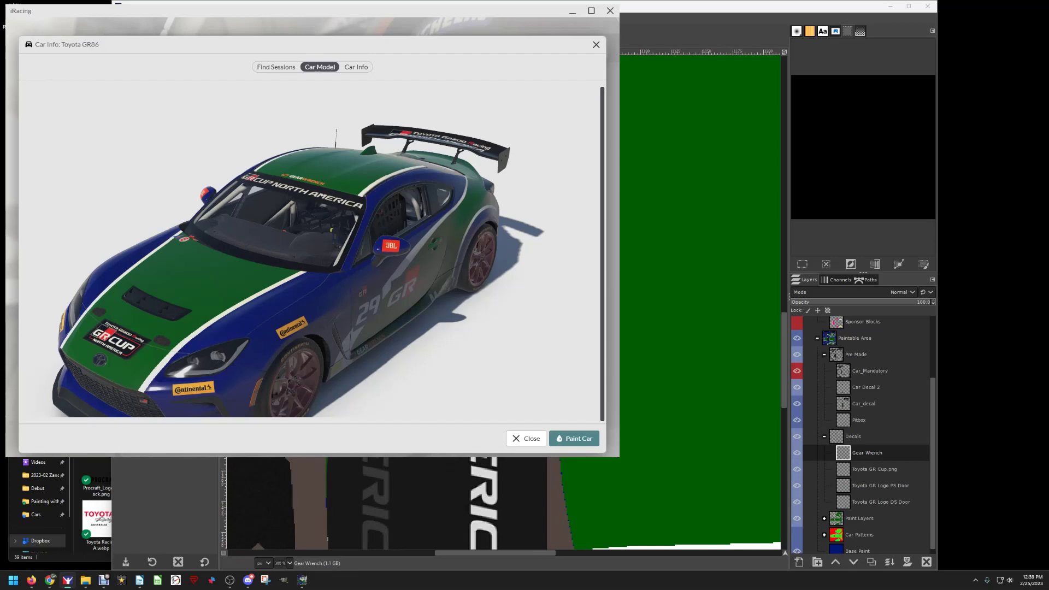
{"action": "left_click_drag", "start_coordinate": [310, 218], "coordinate": [309, 295]}
{"action": "scroll", "coordinate": [309, 256], "scroll_direction": "up", "scroll_amount": 2}
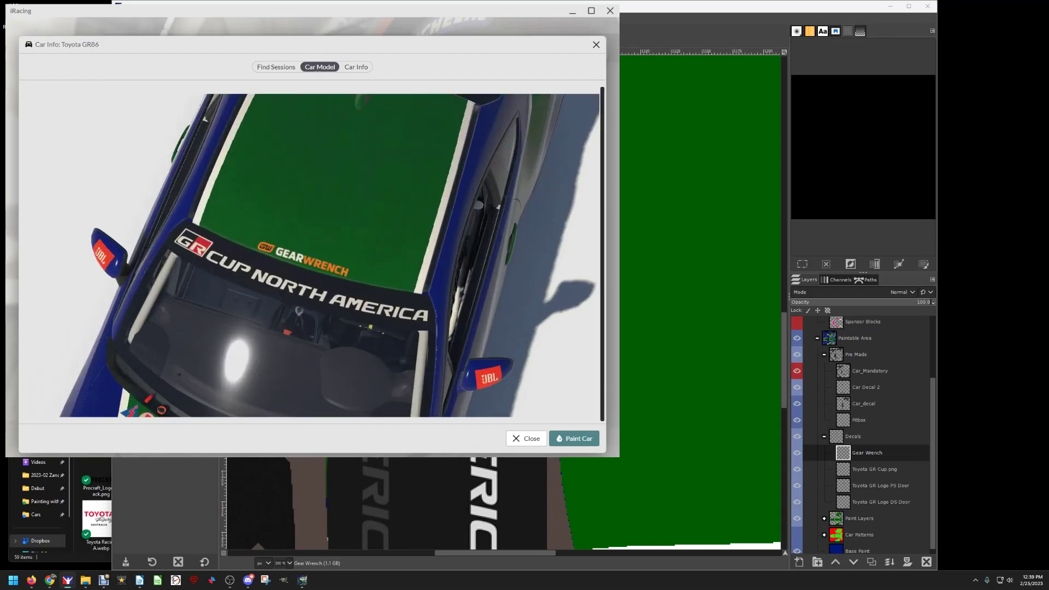
- Return to GIMP, show the Wire layer to examine the mesh around the roof logo and windshield banner, and hide it again
{"action": "key", "text": "alt+Tab"}
{"action": "key", "text": "ctrl+shift+f"}
{"action": "key", "text": "Escape"}
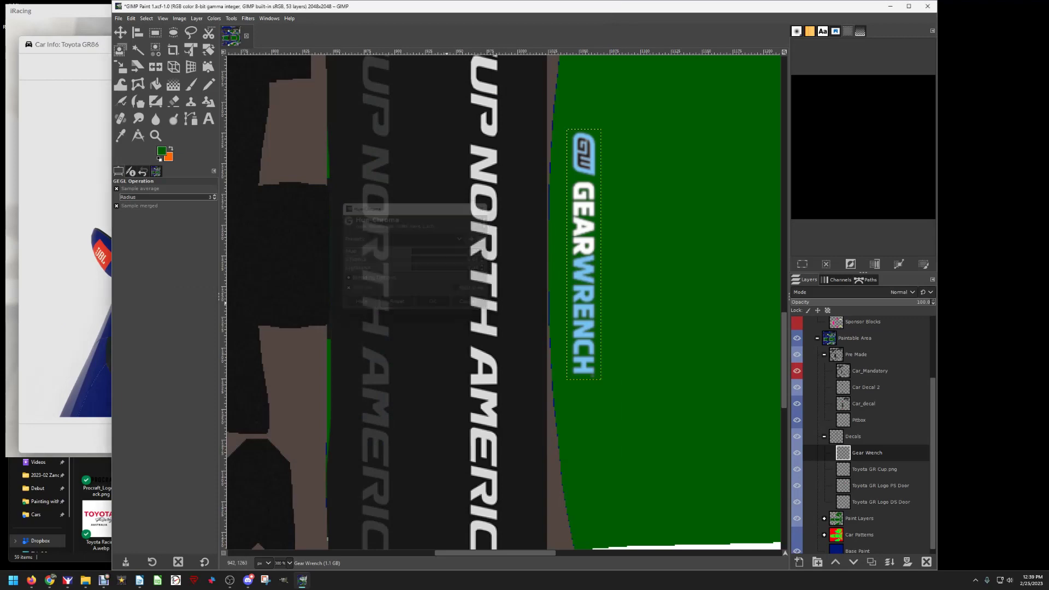
{"action": "scroll", "coordinate": [808, 373], "scroll_direction": "up", "scroll_amount": 3}
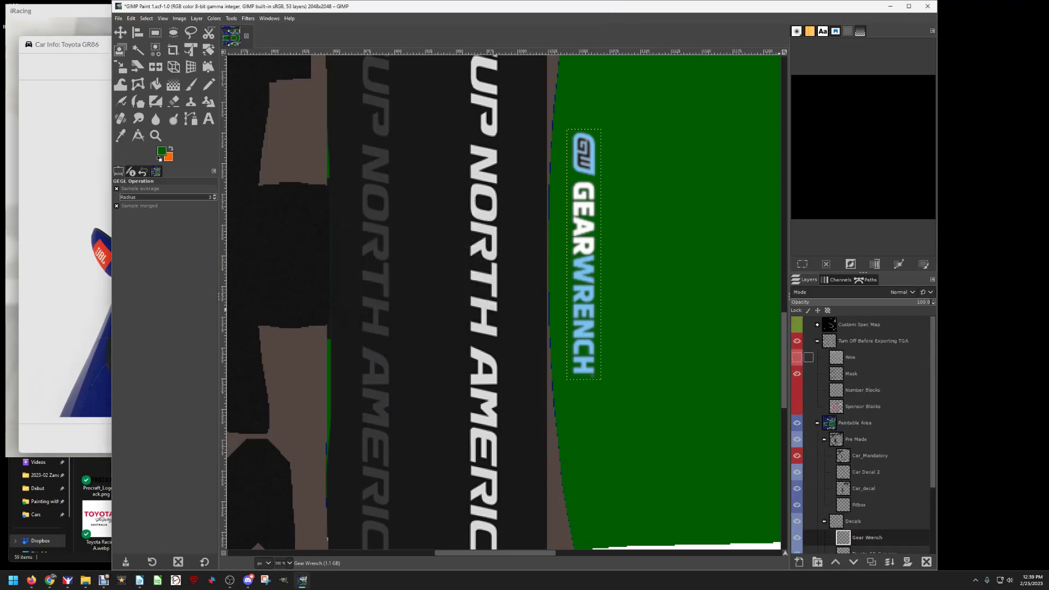
{"action": "left_click", "coordinate": [797, 357]}
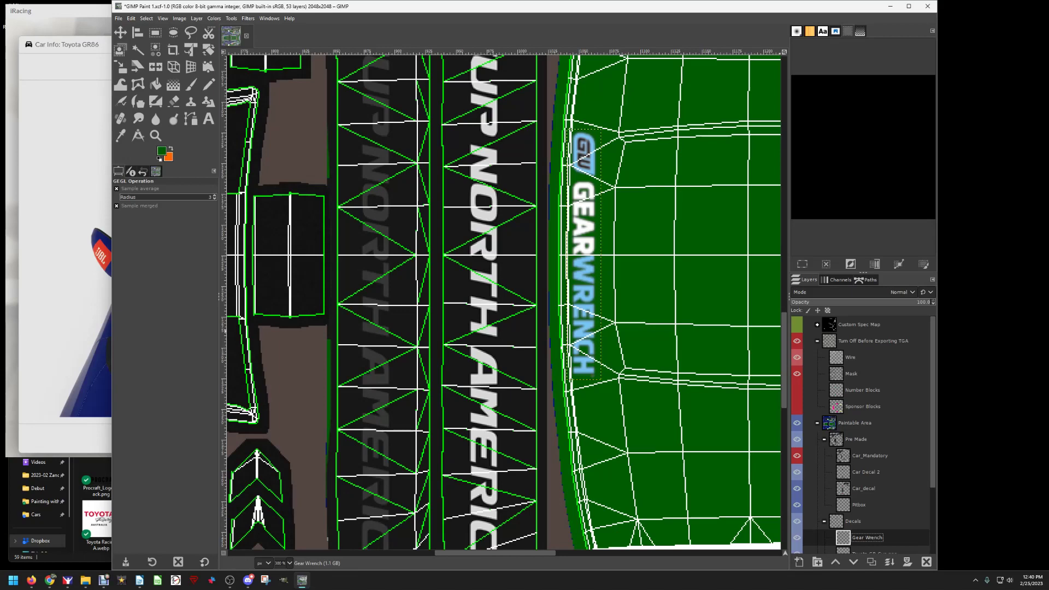
{"action": "scroll", "coordinate": [503, 300], "scroll_direction": "up", "scroll_amount": 3}
{"action": "scroll", "coordinate": [502, 301], "scroll_direction": "up", "scroll_amount": 6}
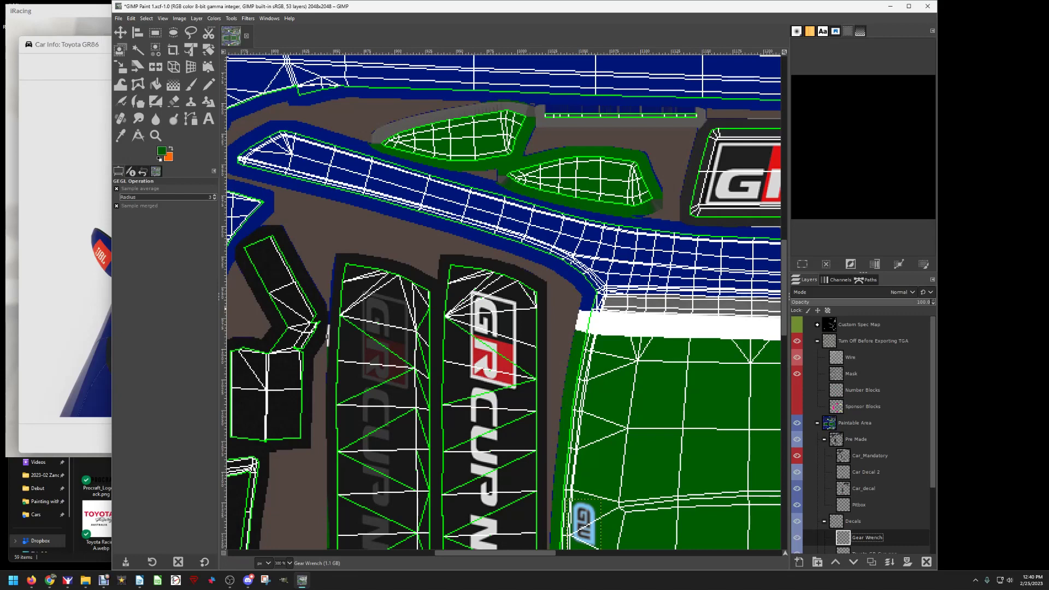
{"action": "left_click", "coordinate": [797, 358]}
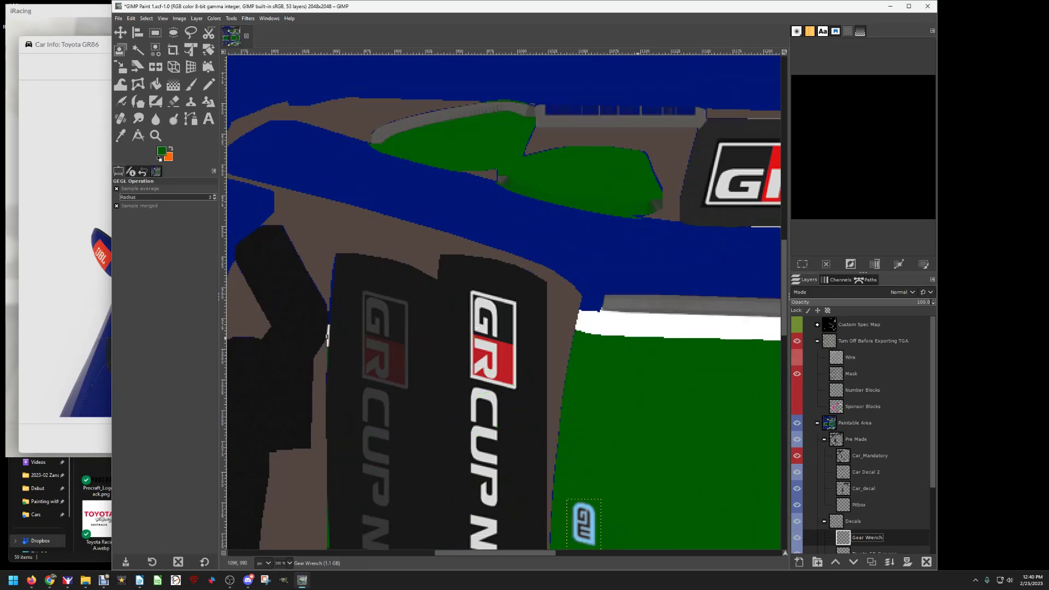
{"action": "scroll", "coordinate": [588, 355], "scroll_direction": "down", "scroll_amount": 6}
{"action": "scroll", "coordinate": [588, 355], "scroll_direction": "up", "scroll_amount": 3}
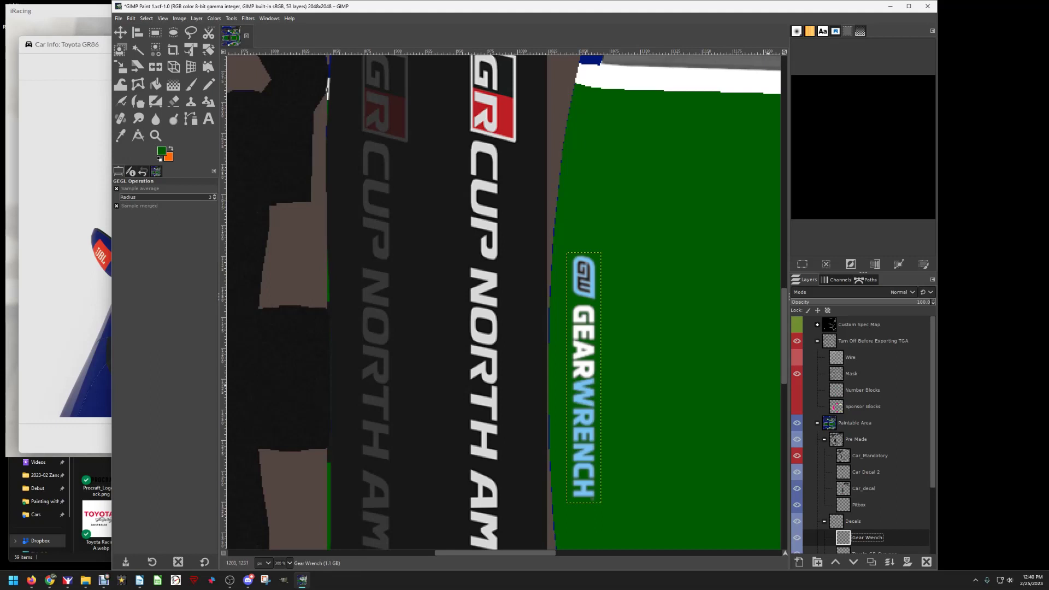
- Duplicate the Gear Wrench layer and flip the copy horizontally
{"action": "scroll", "coordinate": [809, 464], "scroll_direction": "down", "scroll_amount": 5}
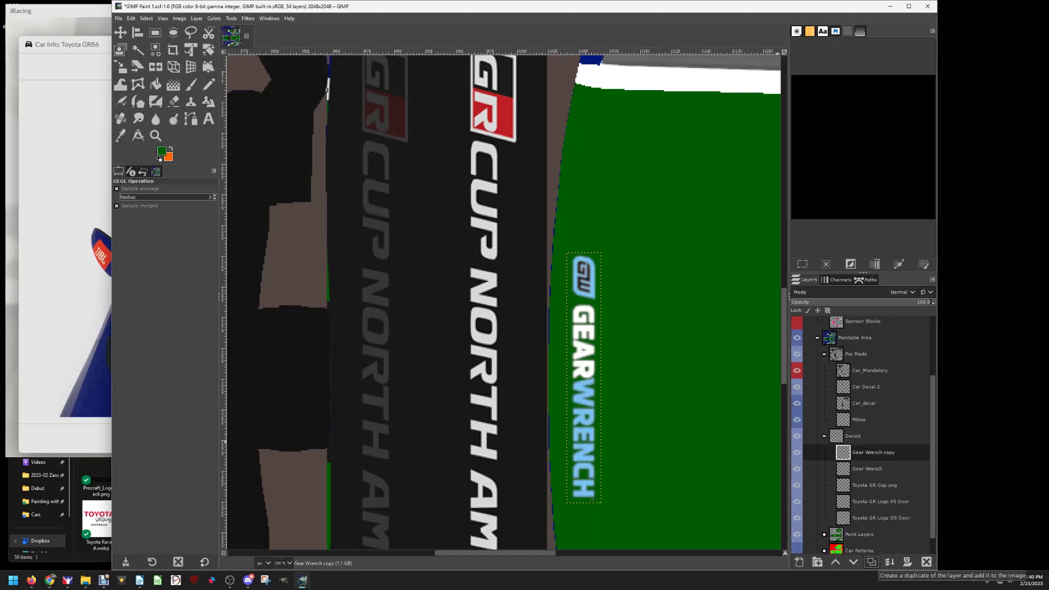
{"action": "left_click", "coordinate": [871, 561]}
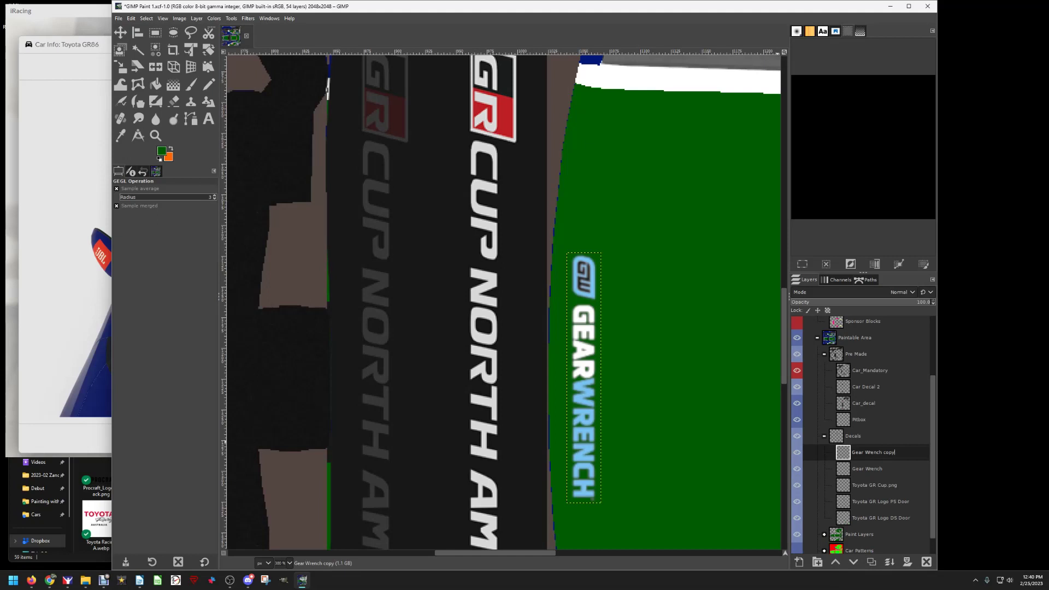
{"action": "key", "text": "Return"}
{"action": "left_click", "coordinate": [156, 67]}
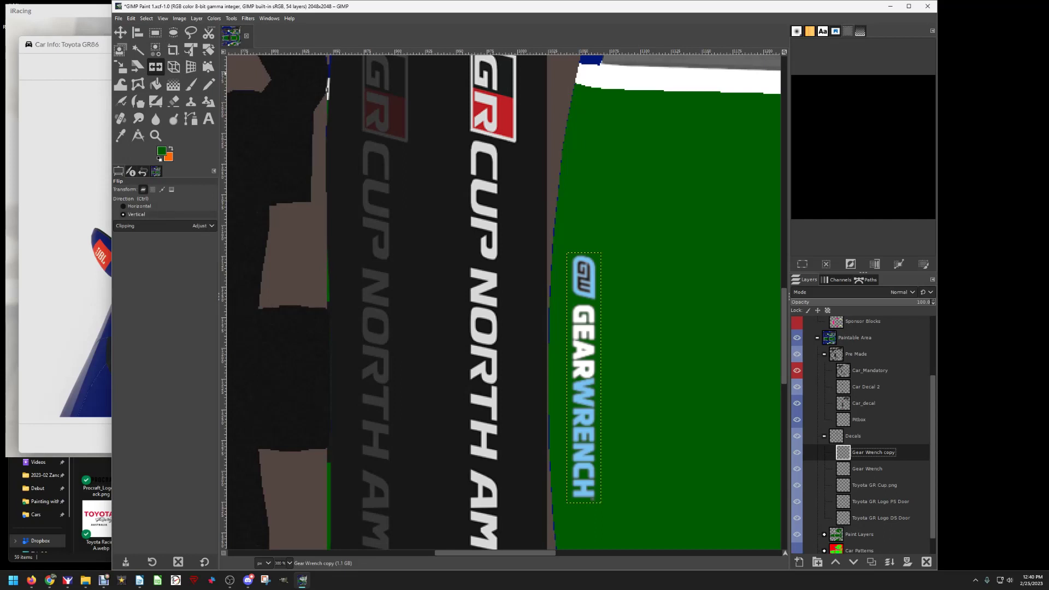
{"action": "left_click", "coordinate": [139, 206]}
{"action": "left_click", "coordinate": [590, 377]}
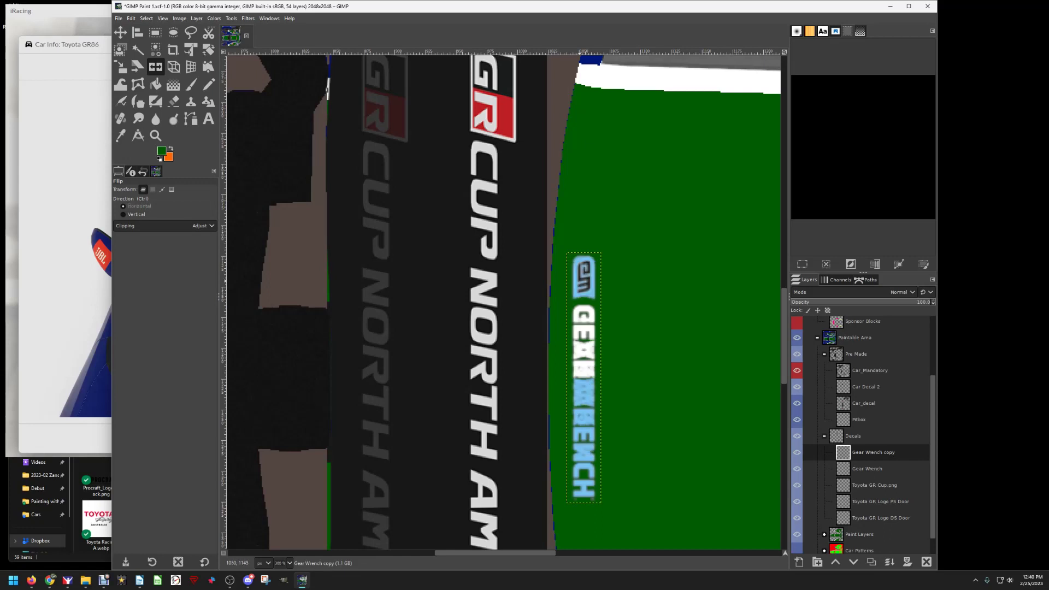
- Move the mirrored Gear Wrench copy beside the original logo, and delete the copied layer
{"action": "left_click", "coordinate": [120, 32]}
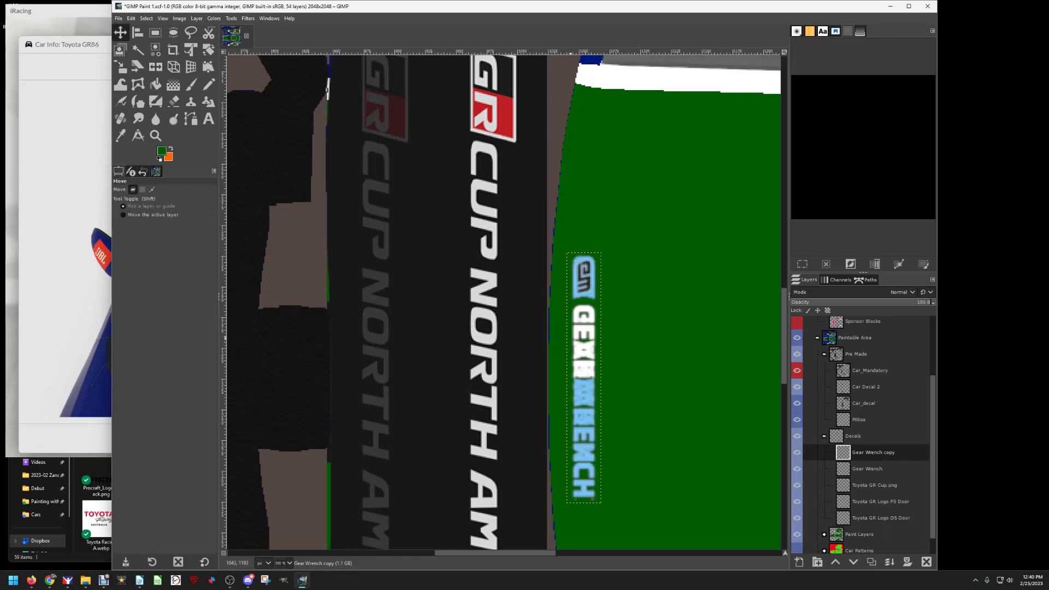
{"action": "left_click_drag", "start_coordinate": [583, 377], "coordinate": [614, 377]}
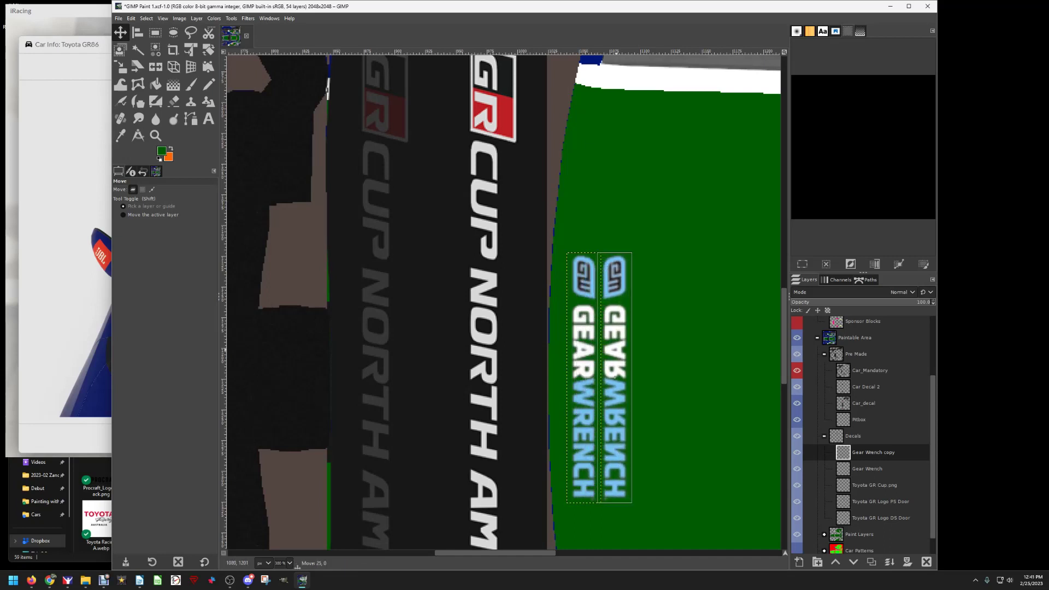
{"action": "left_click_drag", "start_coordinate": [614, 377], "coordinate": [618, 376]}
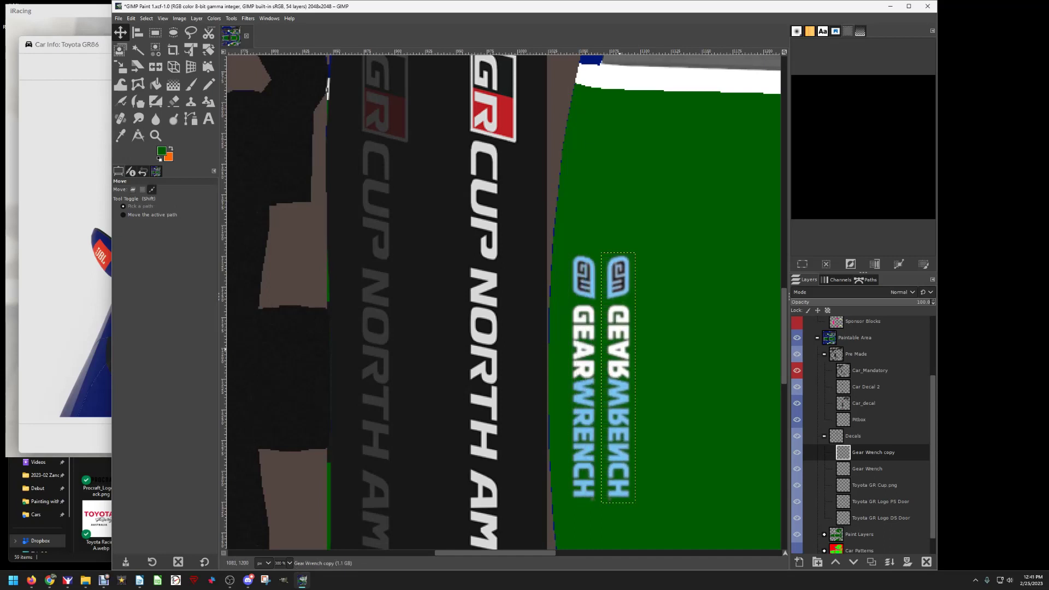
{"action": "key", "text": "m"}
{"action": "left_click", "coordinate": [926, 562]}
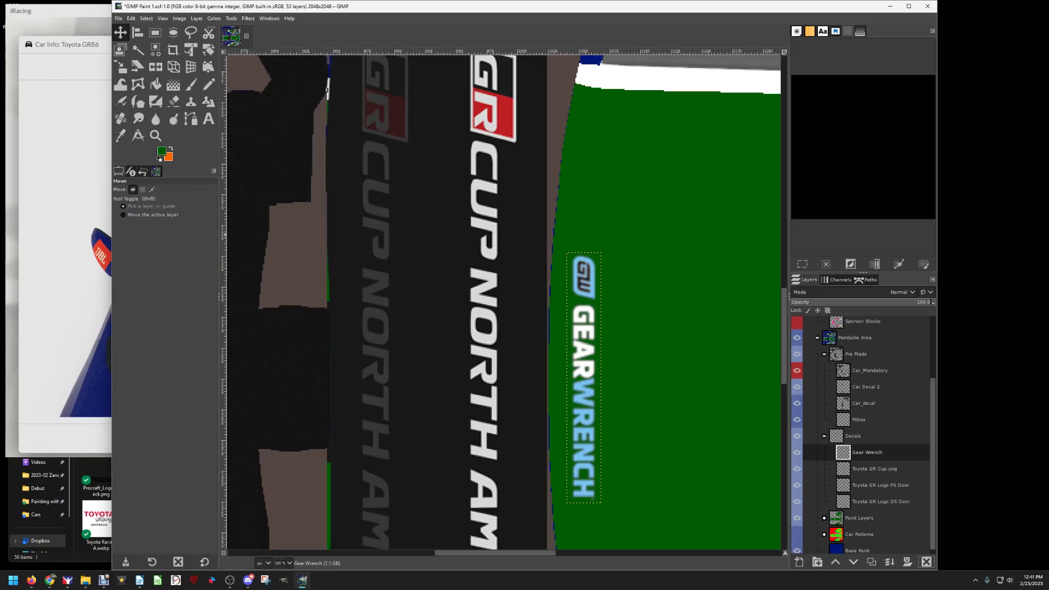
- Toggle the Car Decal 2 and Car_decal layers off and on to check which one holds the side's sponsor logos
{"action": "scroll", "coordinate": [540, 302], "scroll_direction": "down", "scroll_amount": 6}
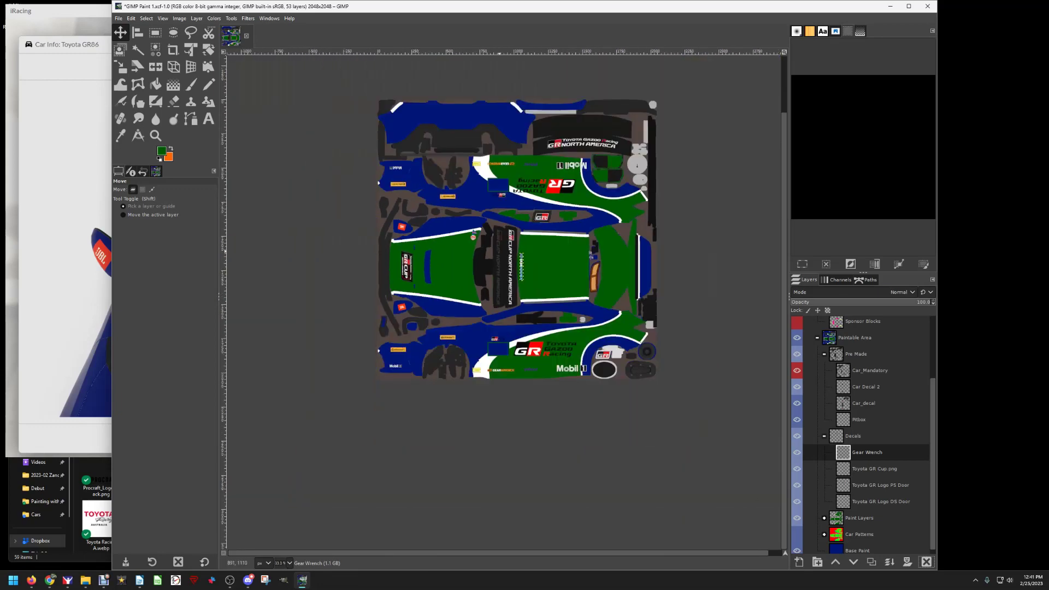
{"action": "scroll", "coordinate": [558, 373], "scroll_direction": "up", "scroll_amount": 4}
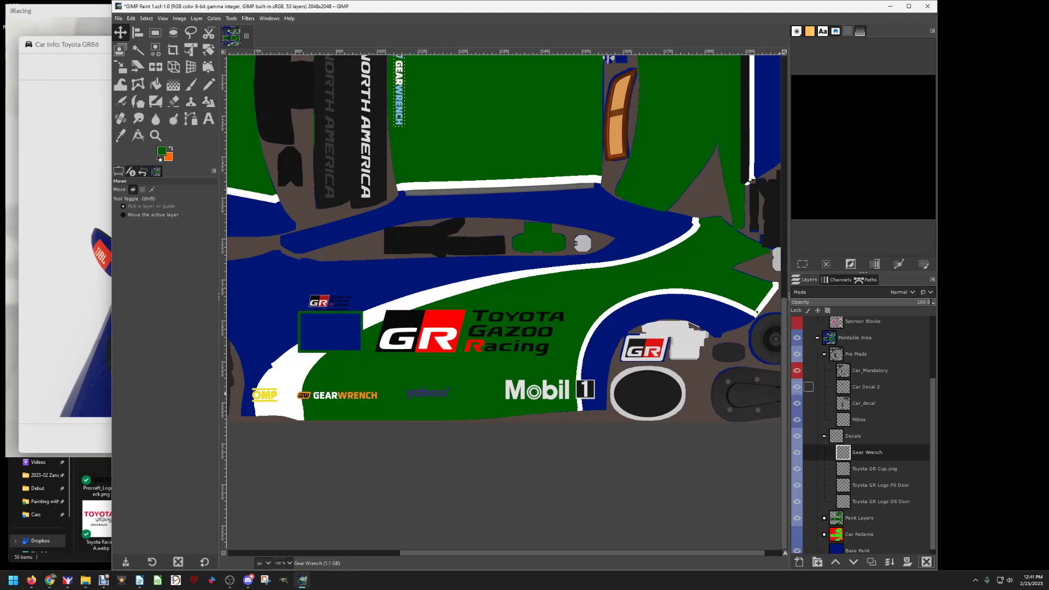
{"action": "left_click", "coordinate": [866, 387]}
{"action": "left_click", "coordinate": [797, 387]}
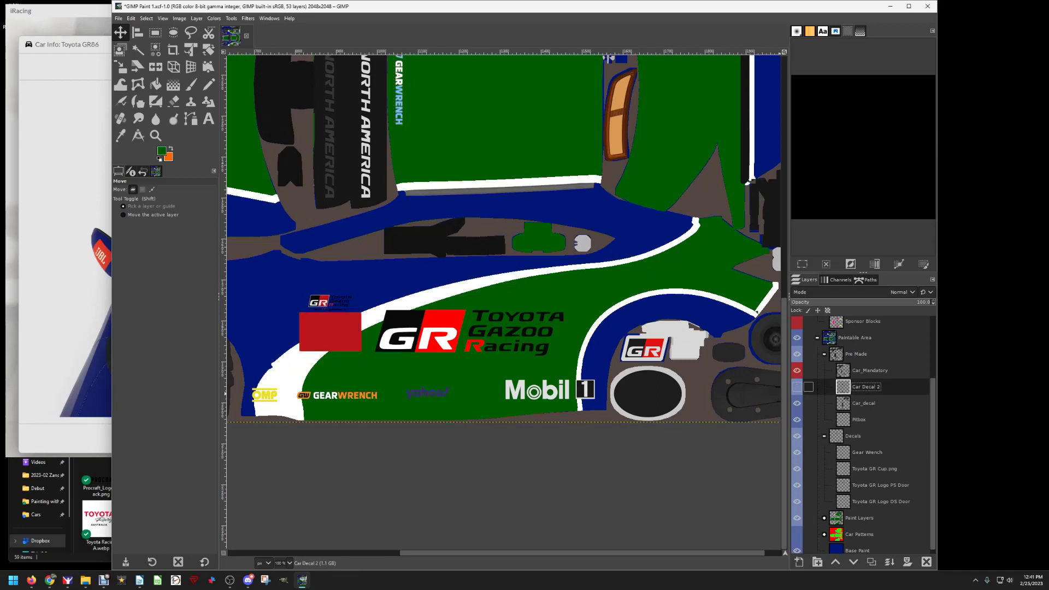
{"action": "left_click", "coordinate": [797, 387]}
{"action": "left_click", "coordinate": [797, 403]}
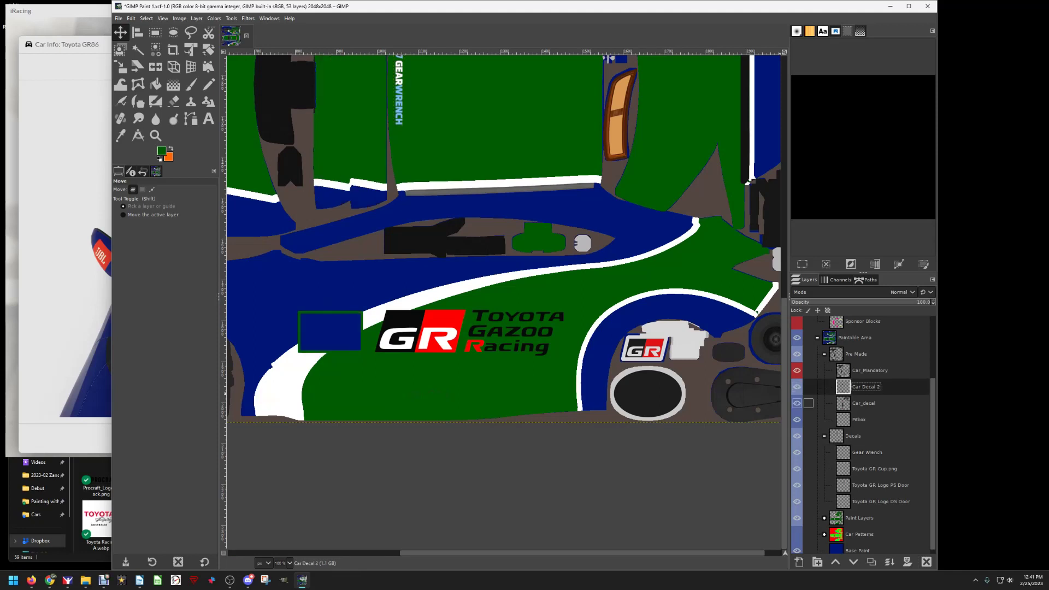
{"action": "left_click", "coordinate": [797, 404]}
{"action": "left_click", "coordinate": [797, 403]}
{"action": "left_click", "coordinate": [797, 403]}
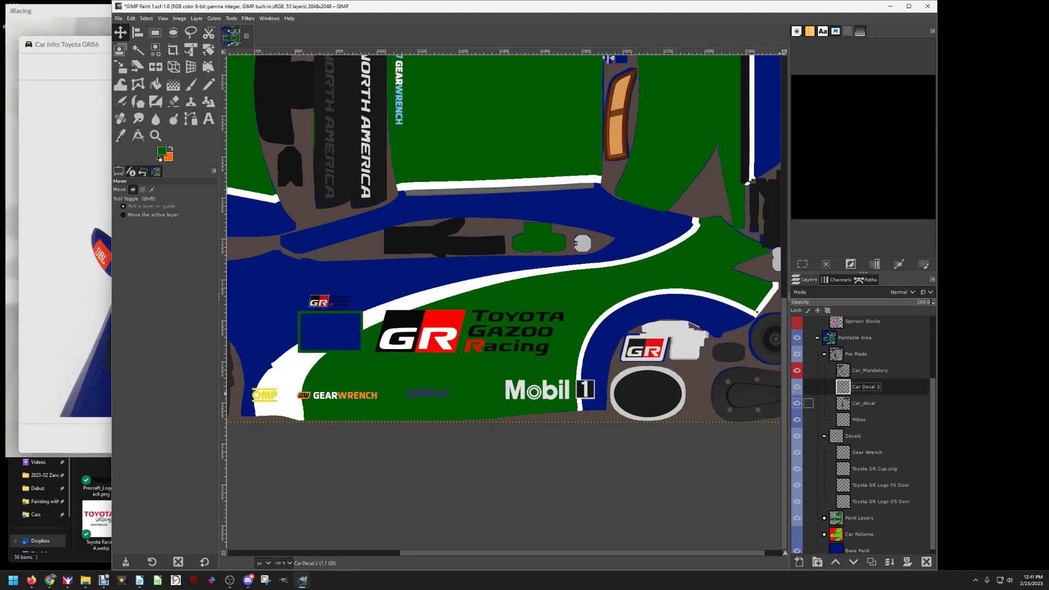
- On the Car_decal layer, make a rectangular selection of about 141 × 62 px around the lower side's yahoo! logo
{"action": "left_click", "coordinate": [864, 403]}
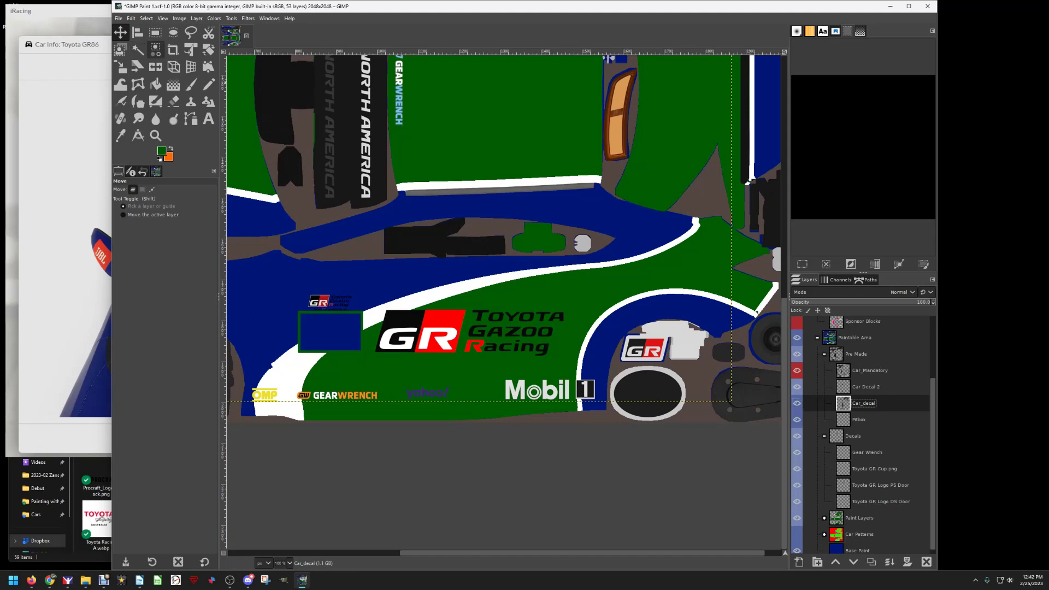
{"action": "left_click", "coordinate": [156, 32]}
{"action": "left_click_drag", "start_coordinate": [397, 381], "coordinate": [454, 406]}
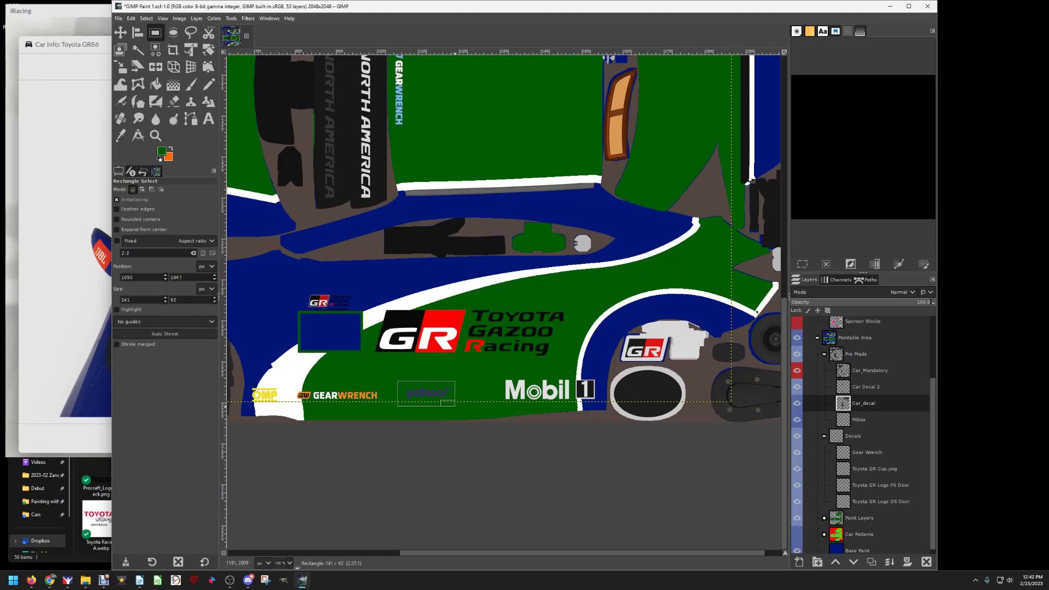
- Clear the yahoo! logo inside the selection, and undo the clear
{"action": "left_click", "coordinate": [131, 18]}
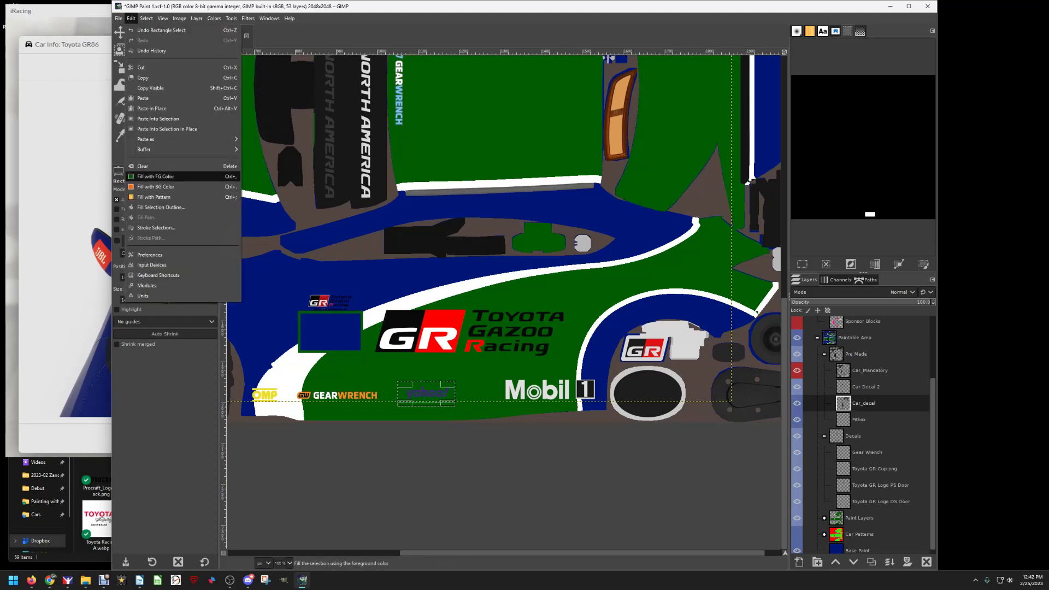
{"action": "left_click", "coordinate": [151, 166]}
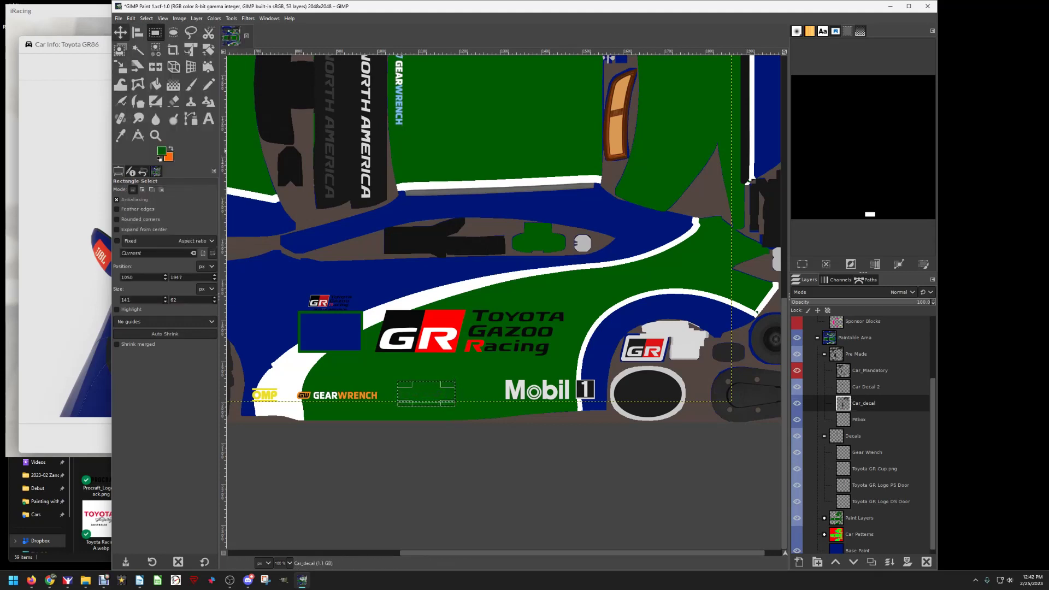
{"action": "left_click", "coordinate": [118, 18]}
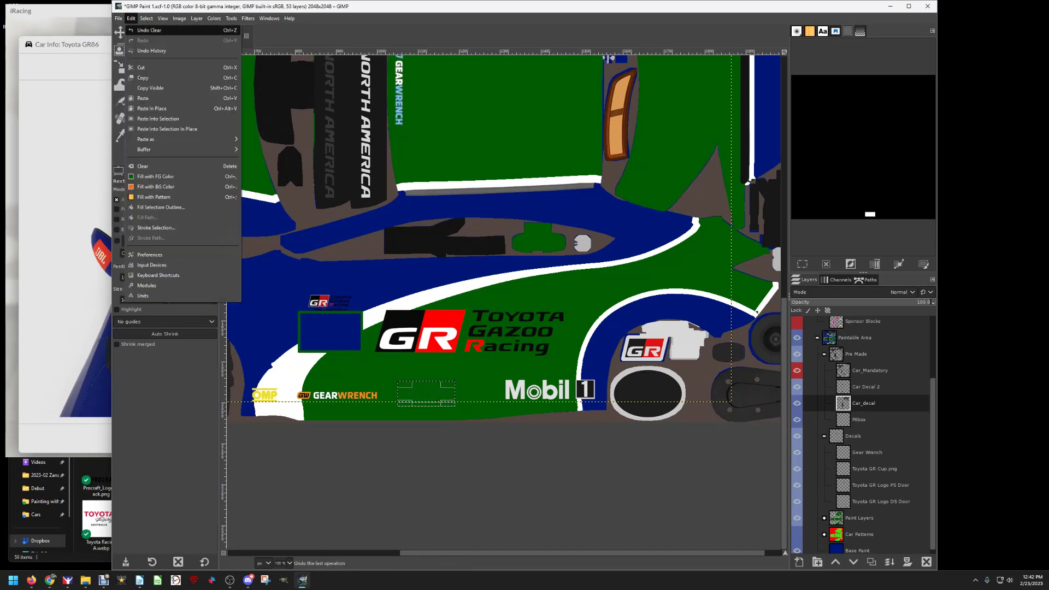
{"action": "left_click", "coordinate": [141, 30]}
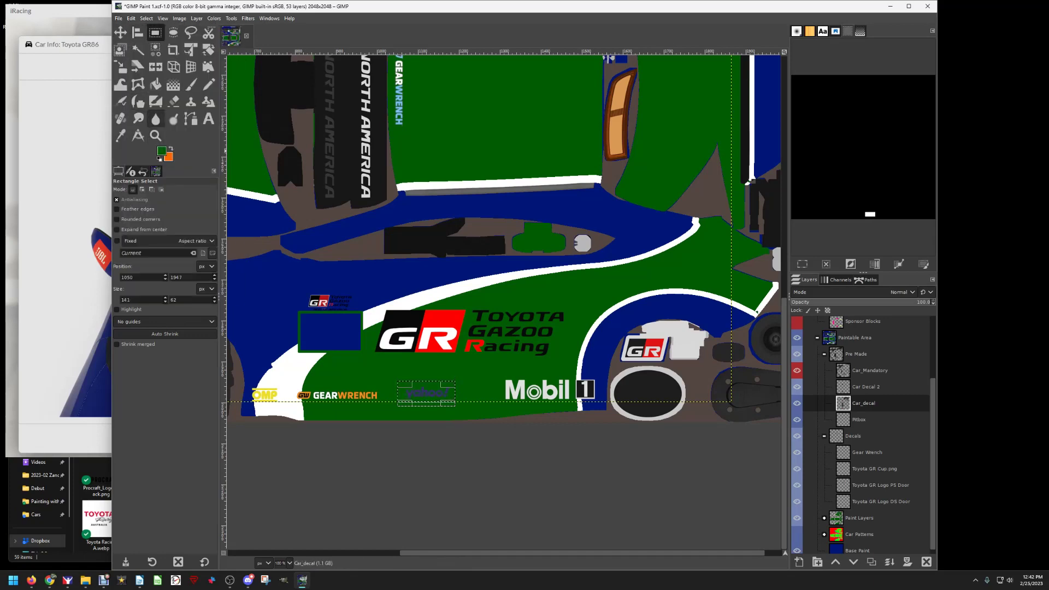
- Choose the Eraser and set its brush size to 39
{"action": "left_click", "coordinate": [173, 101]}
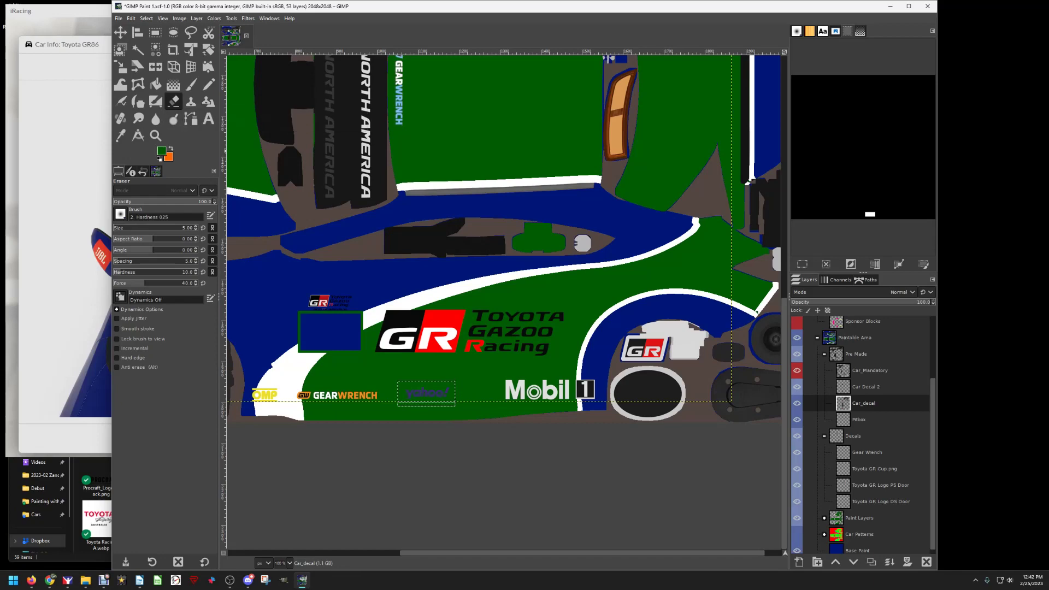
{"action": "type", "text": "80"}
{"action": "key", "text": "Return"}
{"action": "type", "text": "13"}
{"action": "key", "text": "Return"}
{"action": "type", "text": "48"}
{"action": "key", "text": "Return"}
{"action": "type", "text": "170"}
{"action": "key", "text": "Return"}
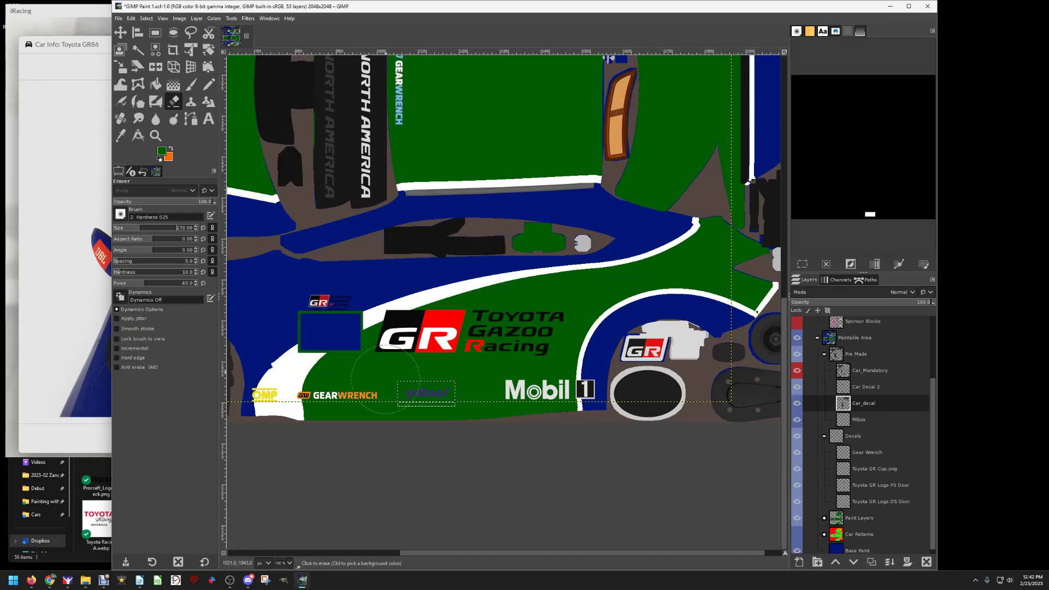
{"action": "type", "text": "39"}
{"action": "key", "text": "Return"}
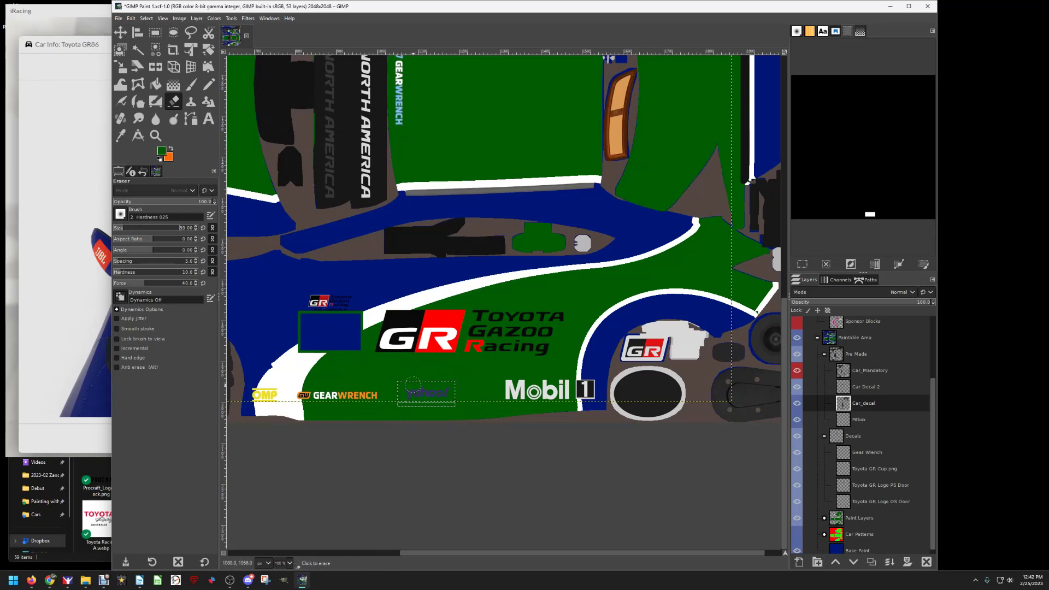
- Erase the yahoo! logo inside the rectangular selection on the Car_decal layer, and undo the erasing
{"action": "scroll", "coordinate": [414, 389], "scroll_direction": "up", "scroll_amount": 3}
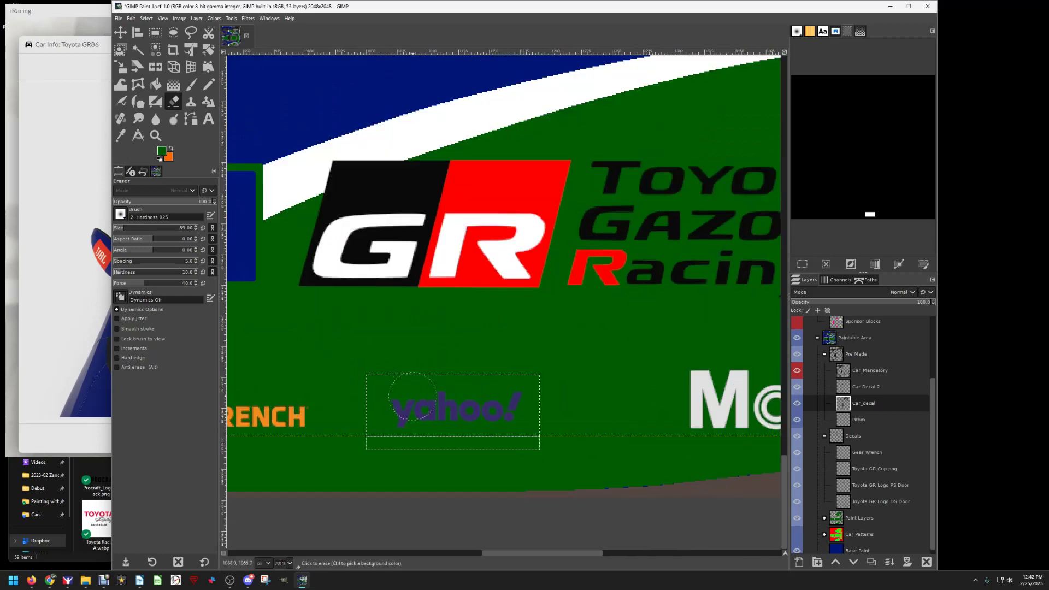
{"action": "left_click_drag", "start_coordinate": [411, 411], "coordinate": [422, 409]}
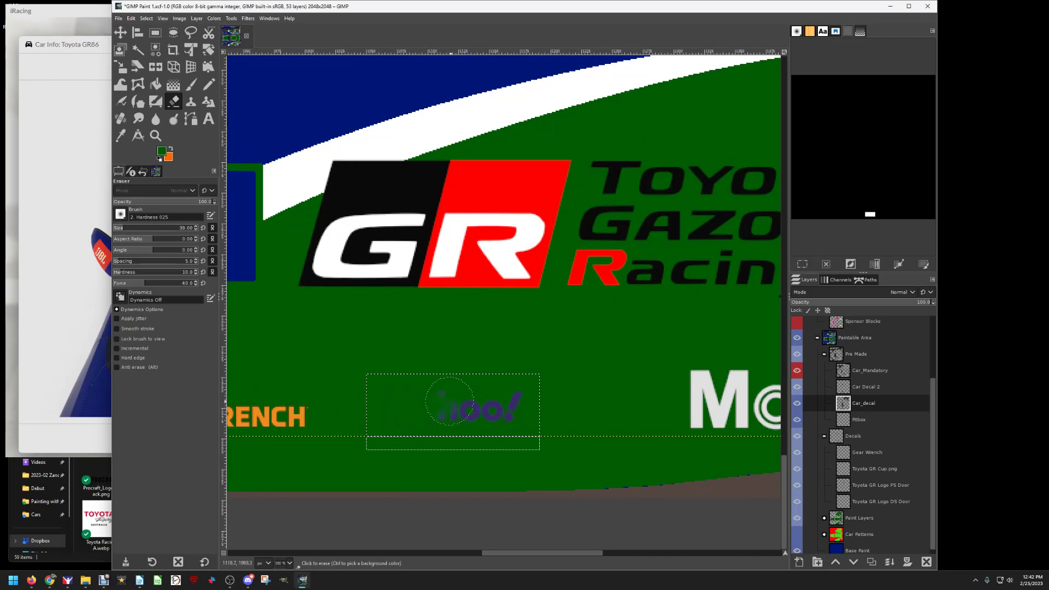
{"action": "mouse_move", "coordinate": [449, 401]}
{"action": "left_mouse_down"}
{"action": "mouse_move", "coordinate": [518, 412]}
{"action": "mouse_move", "coordinate": [509, 422]}
{"action": "mouse_move", "coordinate": [520, 389]}
{"action": "mouse_move", "coordinate": [472, 414]}
{"action": "mouse_move", "coordinate": [508, 405]}
{"action": "left_mouse_up"}
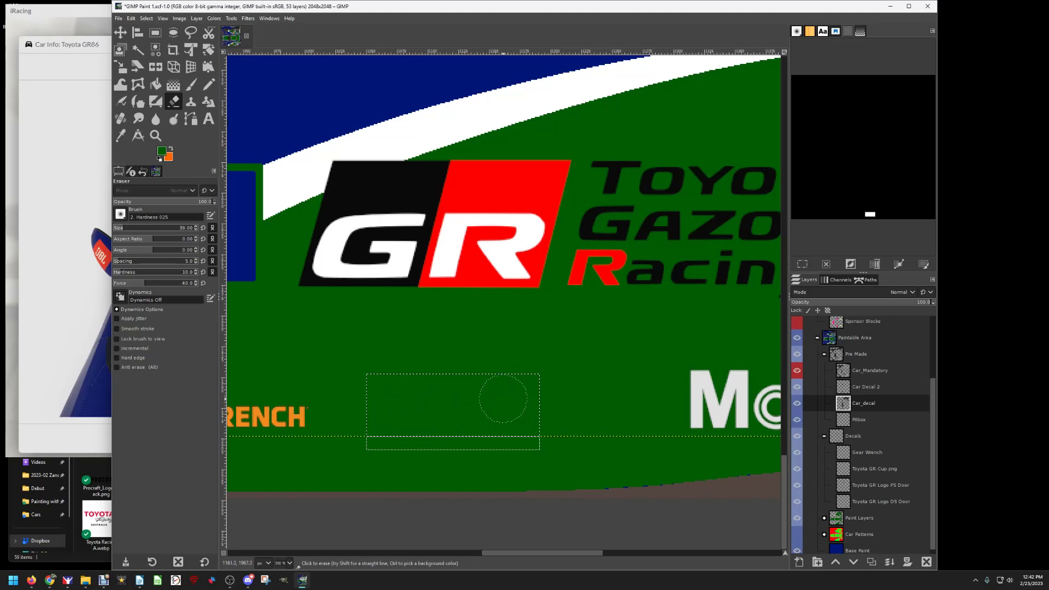
{"action": "left_click_drag", "start_coordinate": [503, 399], "coordinate": [527, 386]}
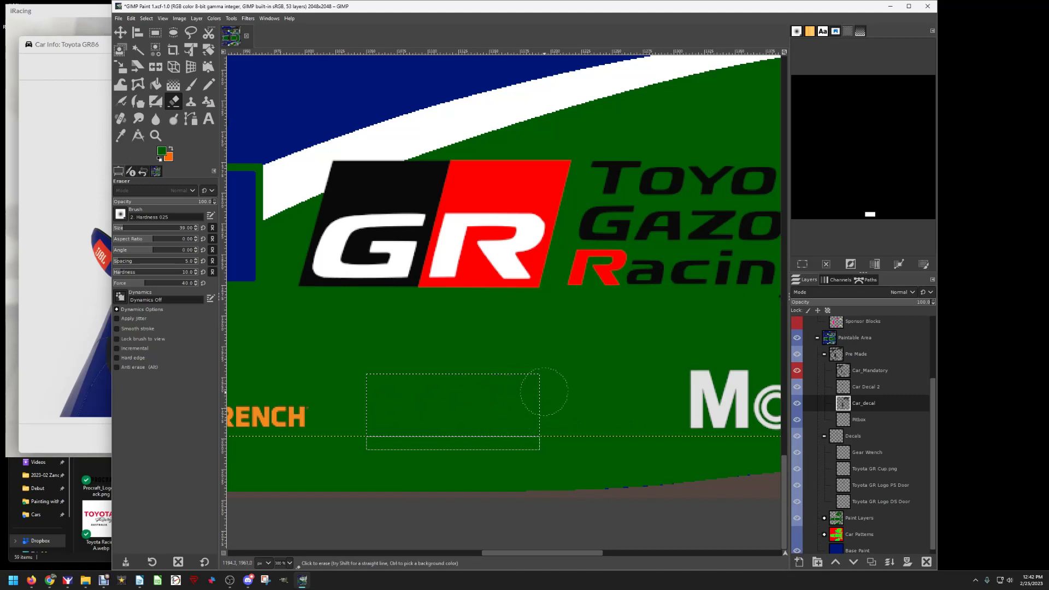
{"action": "left_click", "coordinate": [131, 18]}
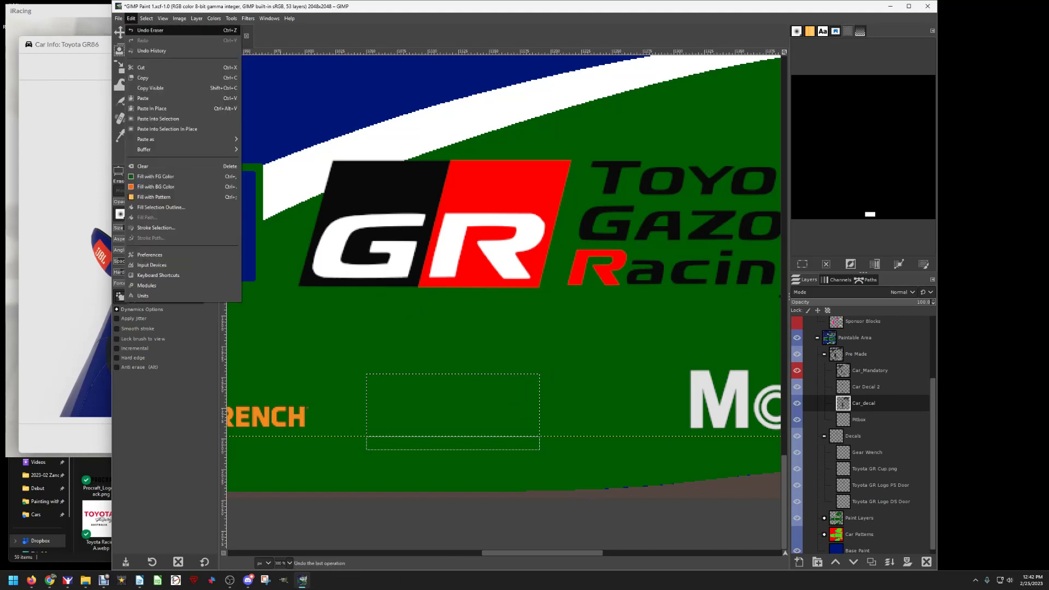
{"action": "left_click", "coordinate": [143, 126]}
- Remove the rectangular selection around the yahoo! logo
{"action": "left_click", "coordinate": [147, 18]}
{"action": "left_click", "coordinate": [153, 37]}
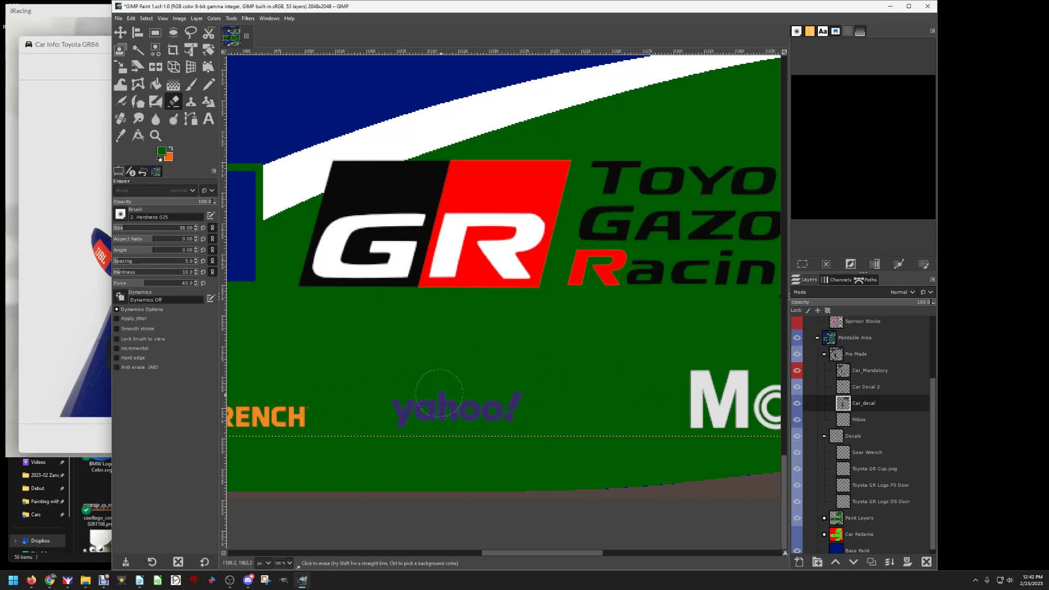
- Erase freehand across the end of the GEARWRENCH logo and the start of the yahoo! logo, and undo the strokes
{"action": "left_click", "coordinate": [288, 396]}
{"action": "mouse_move", "coordinate": [288, 396]}
{"action": "left_mouse_down"}
{"action": "mouse_move", "coordinate": [280, 422]}
{"action": "mouse_move", "coordinate": [474, 405]}
{"action": "mouse_move", "coordinate": [296, 430]}
{"action": "left_mouse_up"}
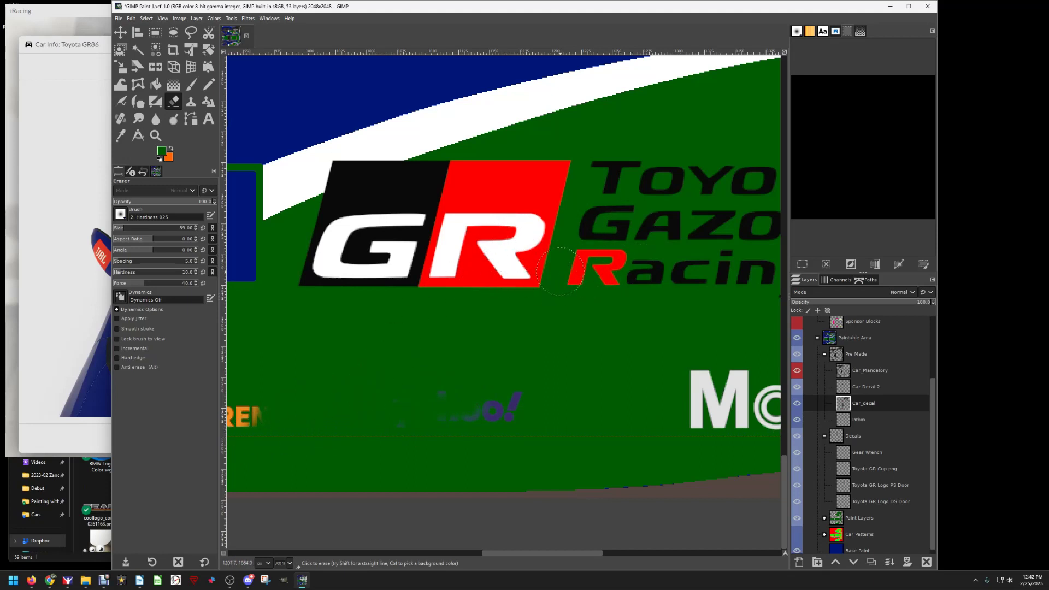
{"action": "left_click", "coordinate": [131, 18]}
{"action": "left_click", "coordinate": [131, 19]}
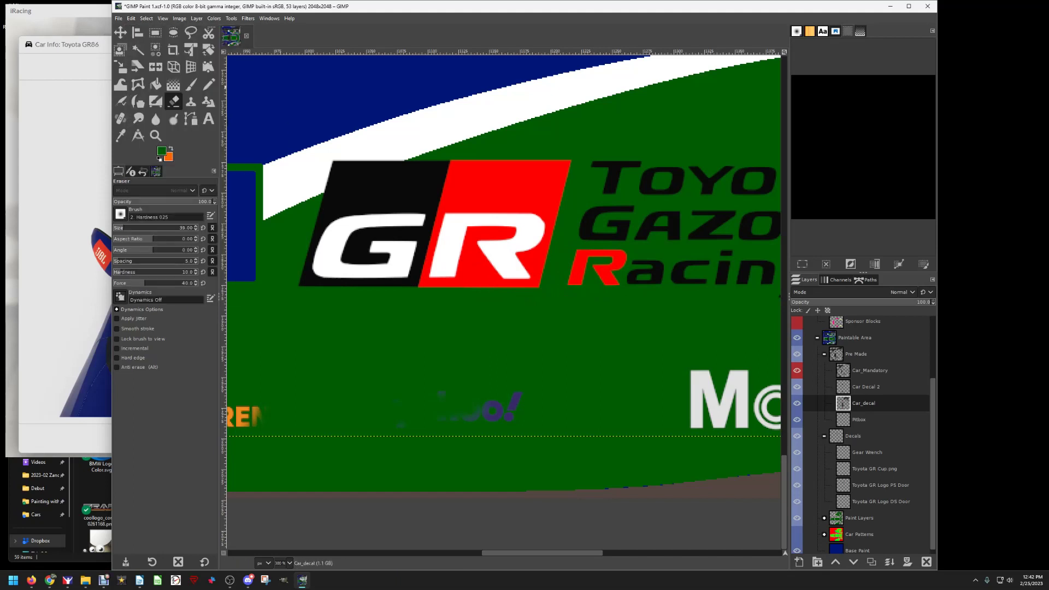
{"action": "left_click", "coordinate": [131, 18]}
{"action": "left_click", "coordinate": [131, 18]}
{"action": "left_click", "coordinate": [131, 18]}
{"action": "left_click", "coordinate": [139, 28]}
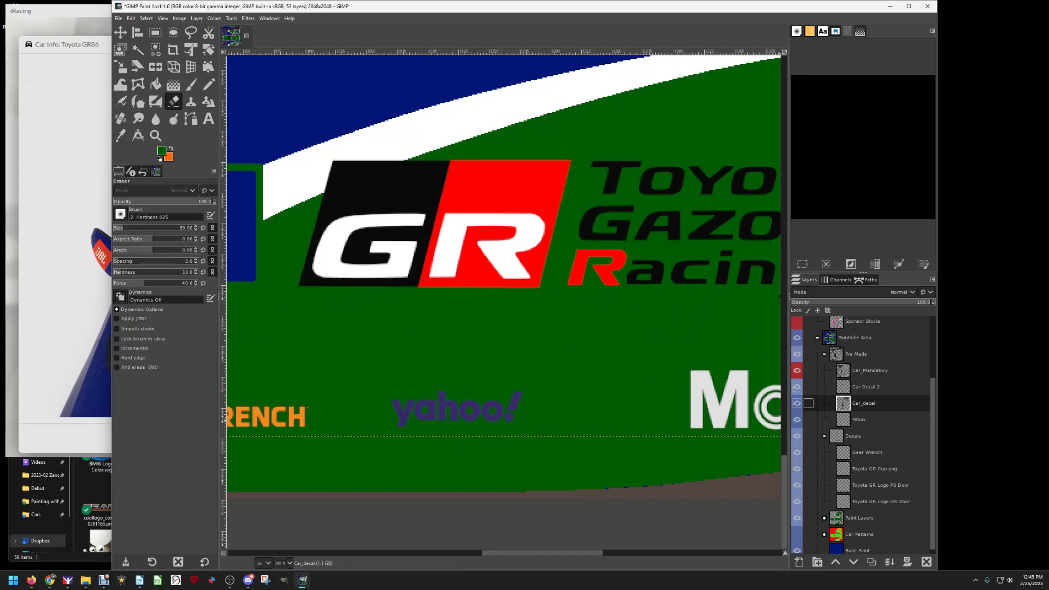
- Examine the lock switches in the Car_decal layer's attributes and cancel
{"action": "right_click", "coordinate": [844, 403]}
{"action": "key", "text": "Escape"}
{"action": "right_click", "coordinate": [842, 405]}
{"action": "key", "text": "Escape"}
{"action": "right_click", "coordinate": [844, 404]}
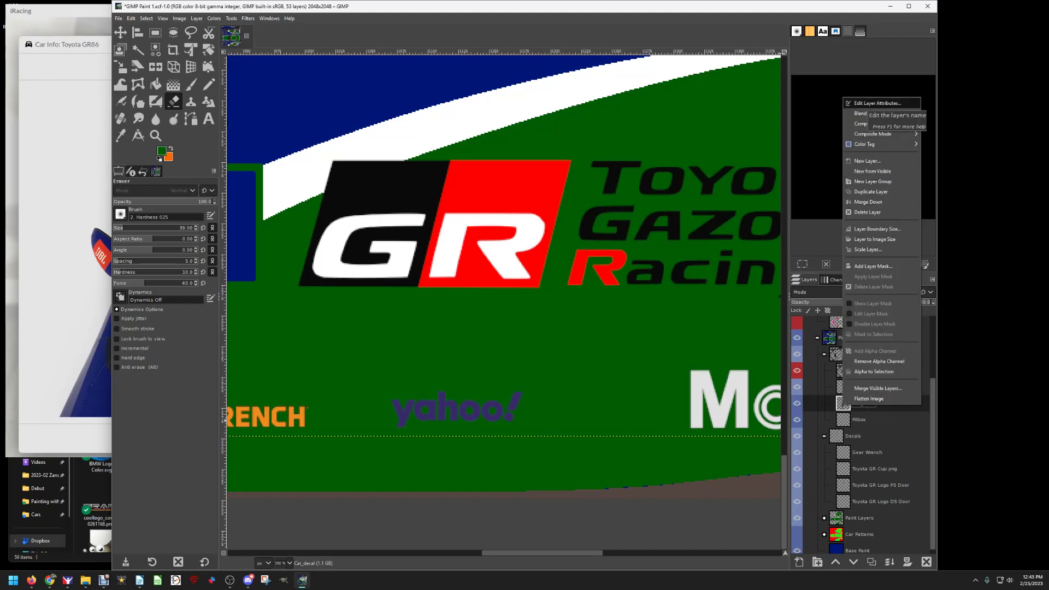
{"action": "left_click", "coordinate": [864, 103]}
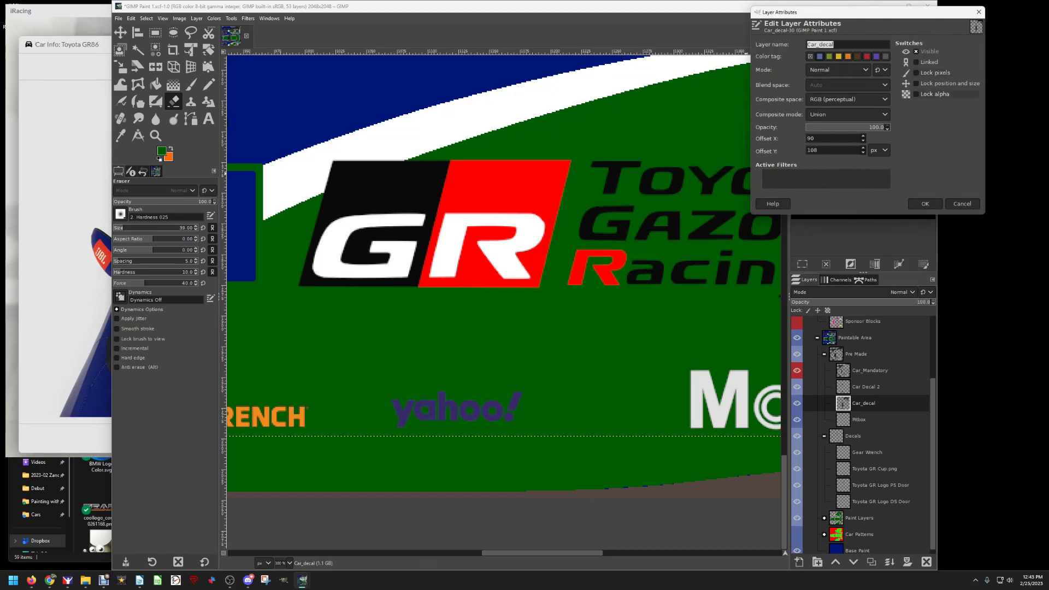
{"action": "left_click", "coordinate": [935, 94]}
{"action": "left_click", "coordinate": [962, 203]}
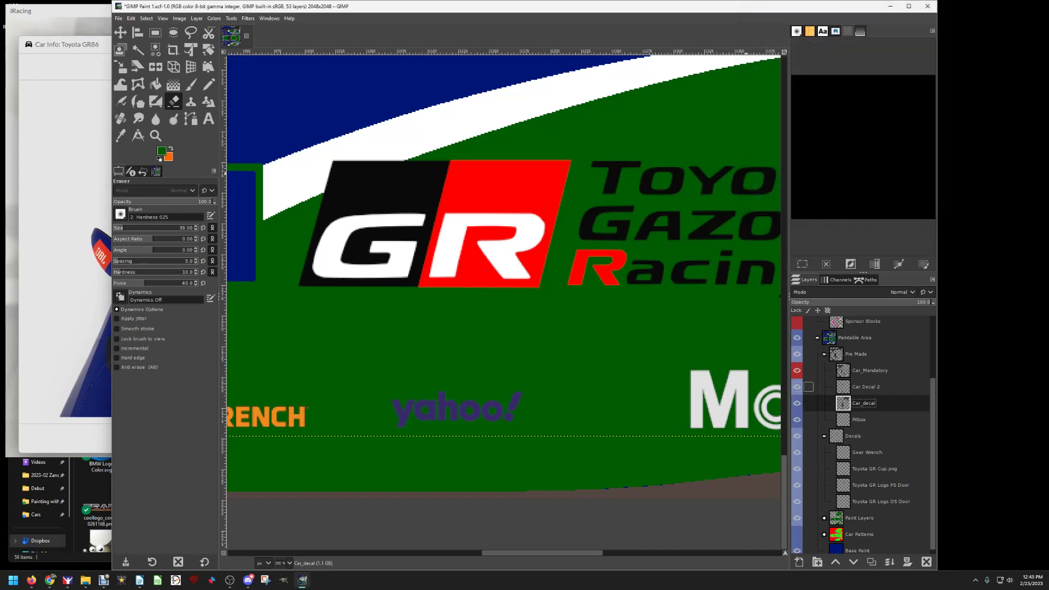
{"action": "right_click", "coordinate": [846, 403]}
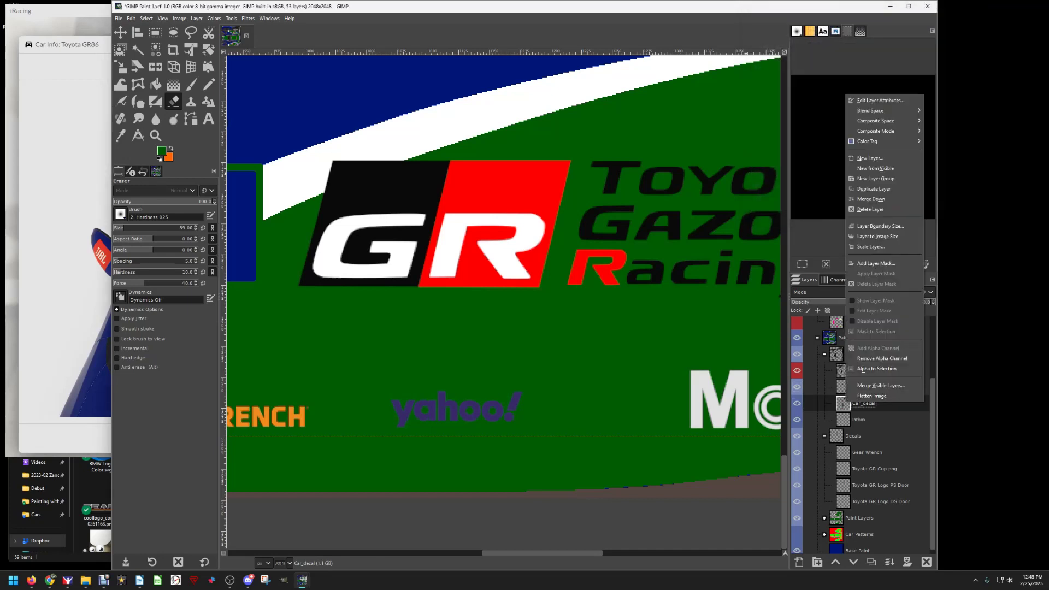
{"action": "left_click", "coordinate": [877, 100]}
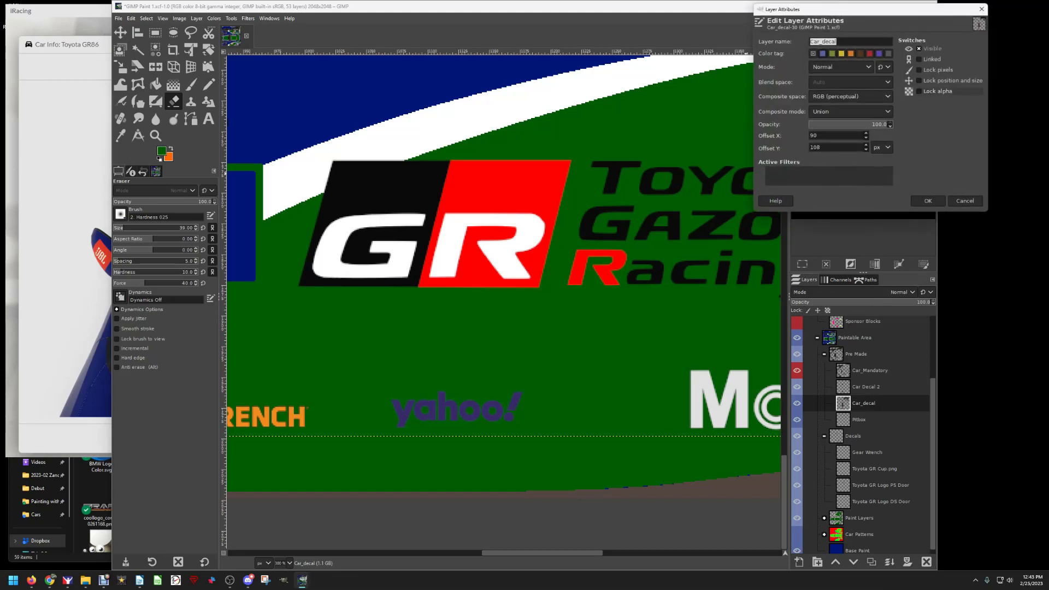
{"action": "left_click", "coordinate": [965, 201]}
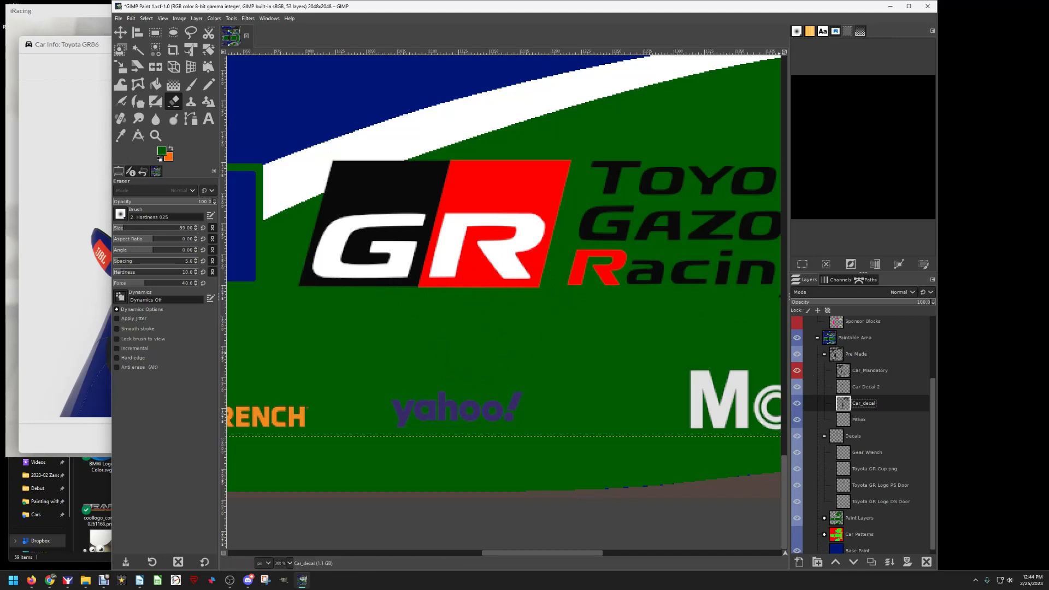
- Scale the Toyota GR Logo DS Door layer down to about 79 × 19 px beside the blue number panel
{"action": "scroll", "coordinate": [808, 432], "scroll_direction": "down", "scroll_amount": 1}
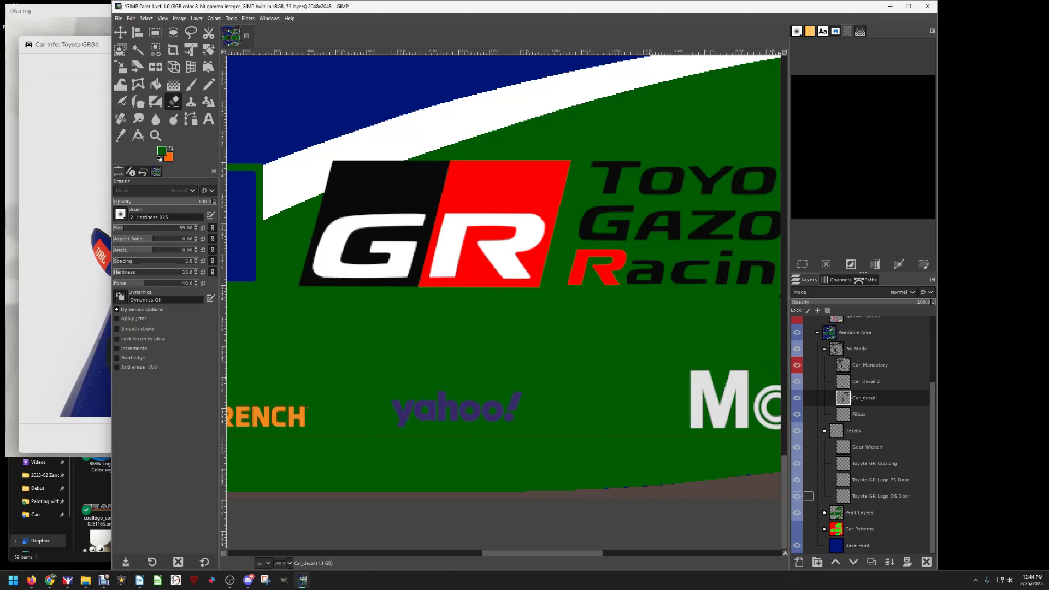
{"action": "left_click", "coordinate": [811, 496]}
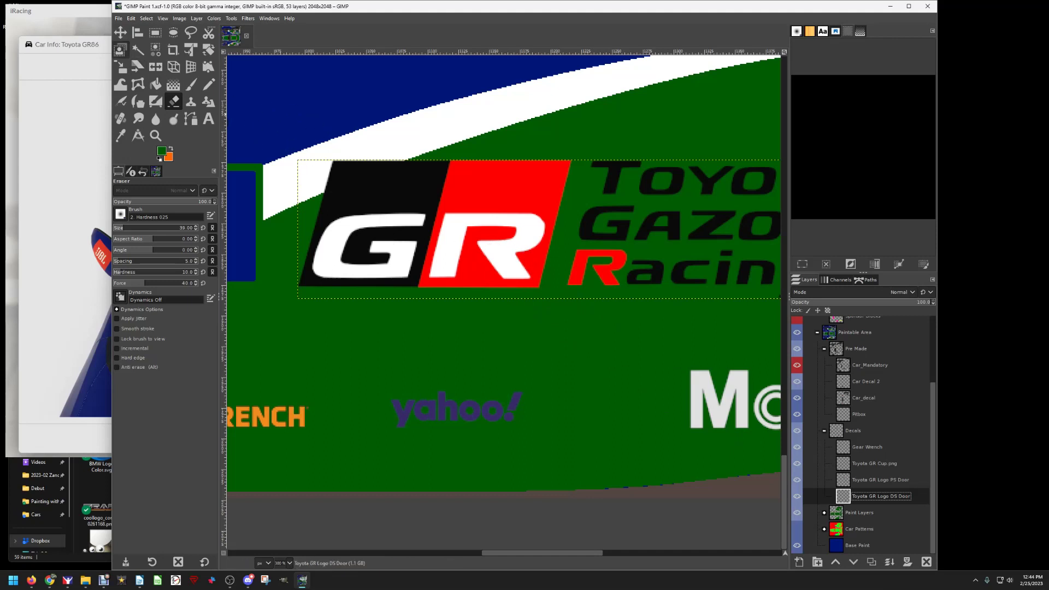
{"action": "left_click", "coordinate": [120, 67]}
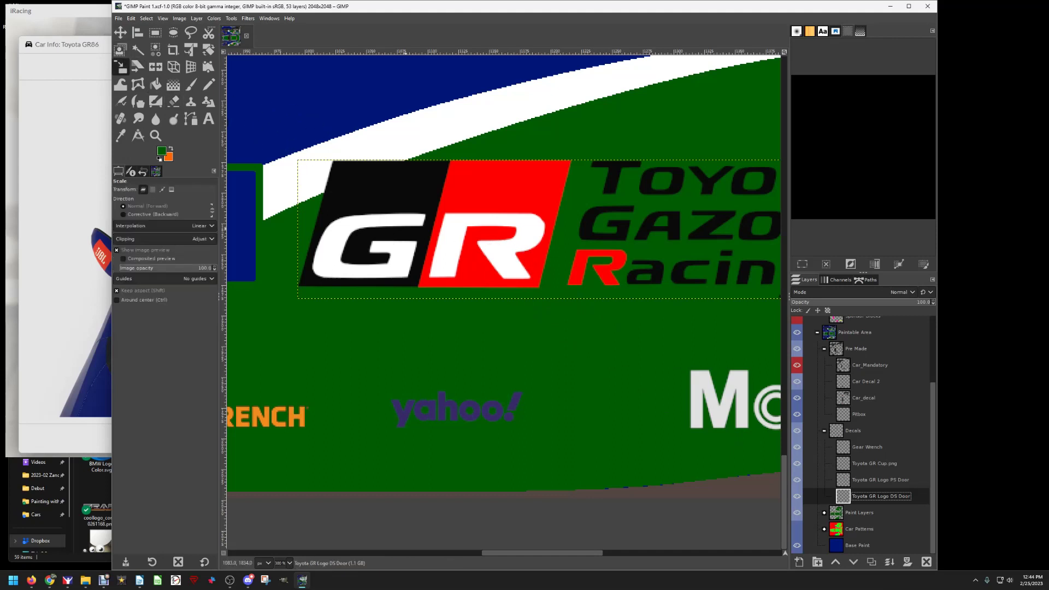
{"action": "left_click", "coordinate": [300, 162]}
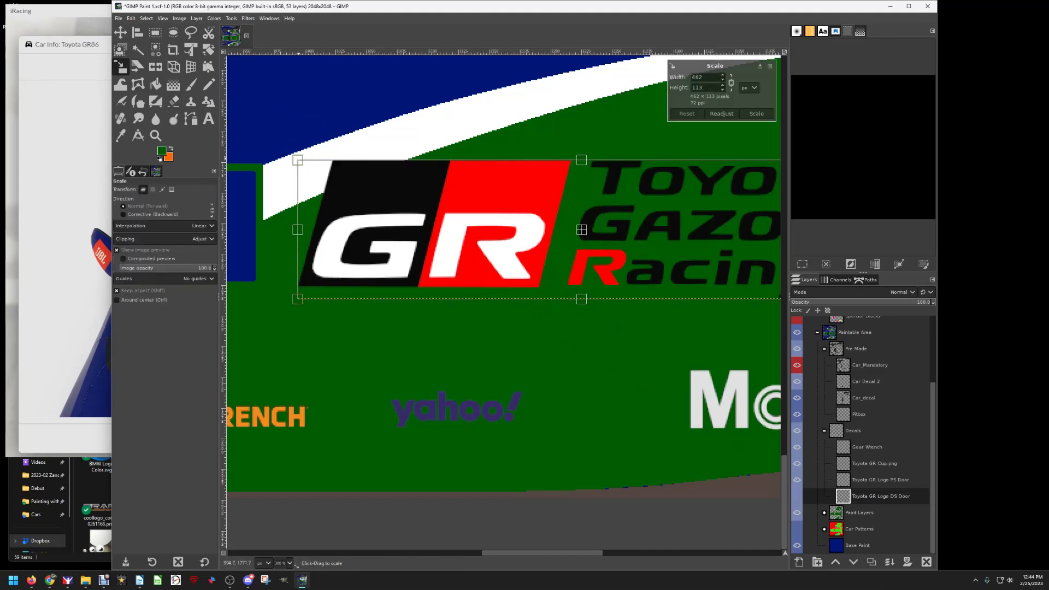
{"action": "left_click_drag", "start_coordinate": [301, 162], "coordinate": [661, 251]}
{"action": "left_click_drag", "start_coordinate": [764, 273], "coordinate": [407, 238]}
{"action": "left_click_drag", "start_coordinate": [306, 213], "coordinate": [350, 230]}
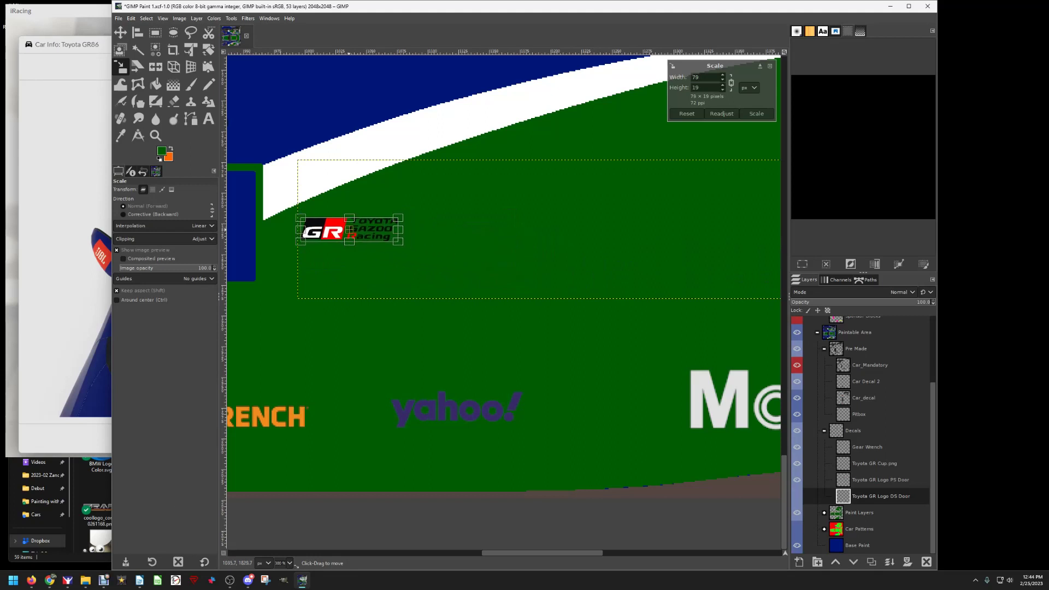
{"action": "key", "text": "Return"}
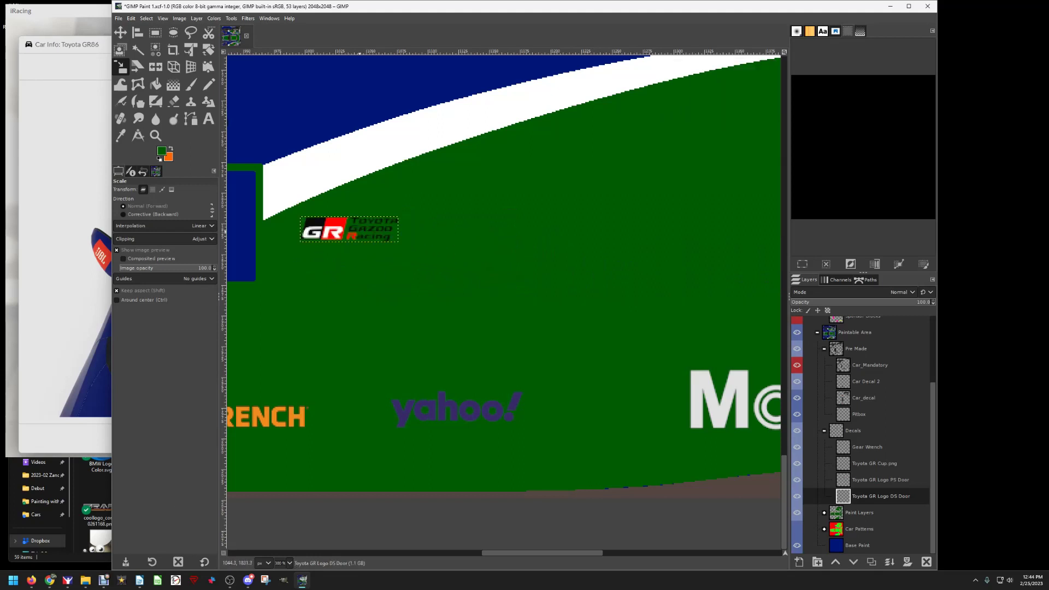
- Re-export the paint to the car's existing TGA file and switch to iRacing to check the side logos on the car model
{"action": "left_click", "coordinate": [118, 19]}
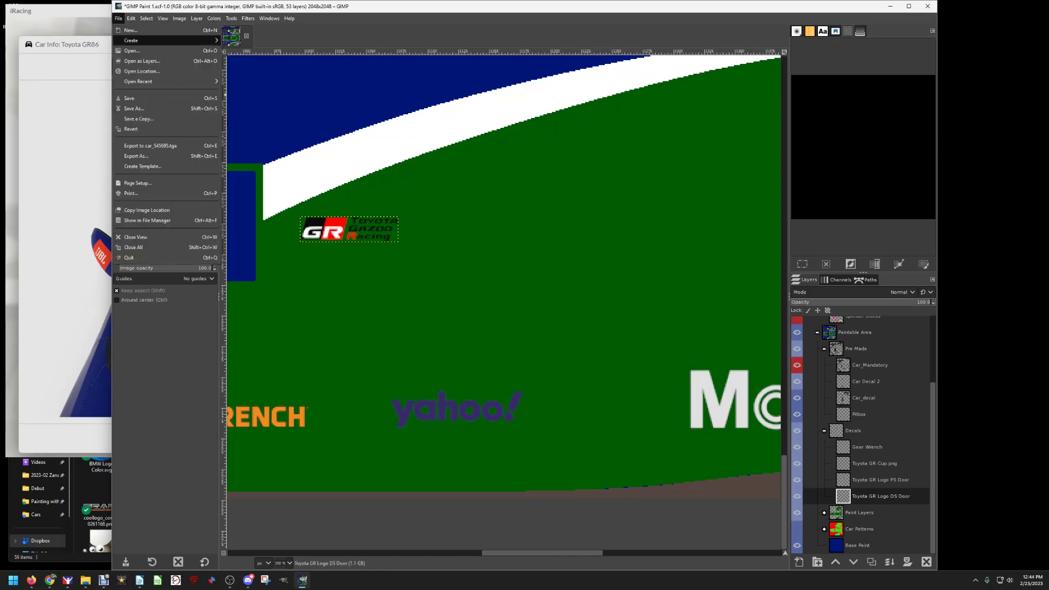
{"action": "left_click", "coordinate": [137, 145]}
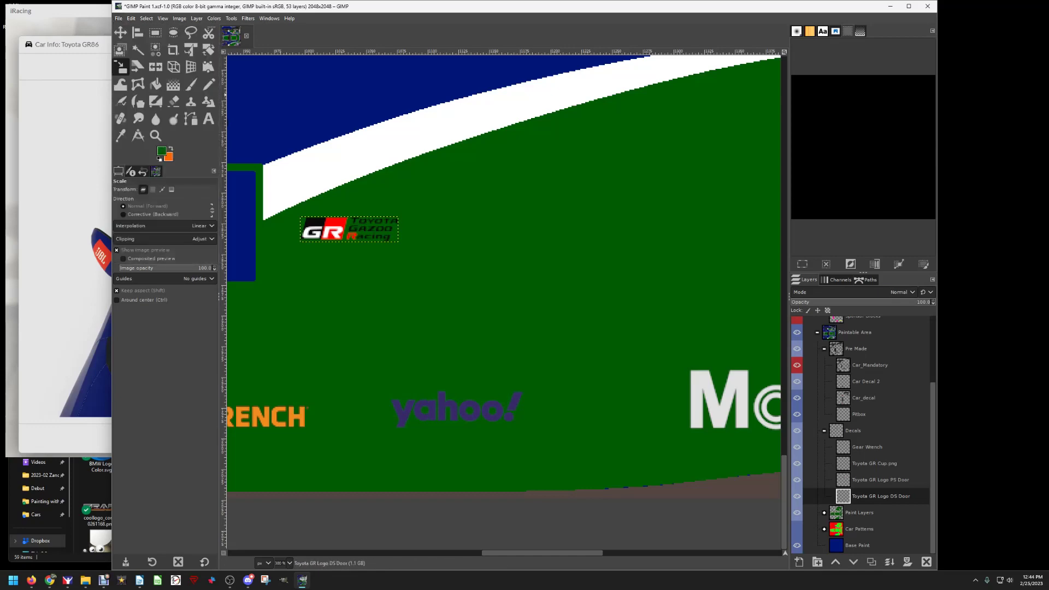
{"action": "key", "text": "alt+Tab"}
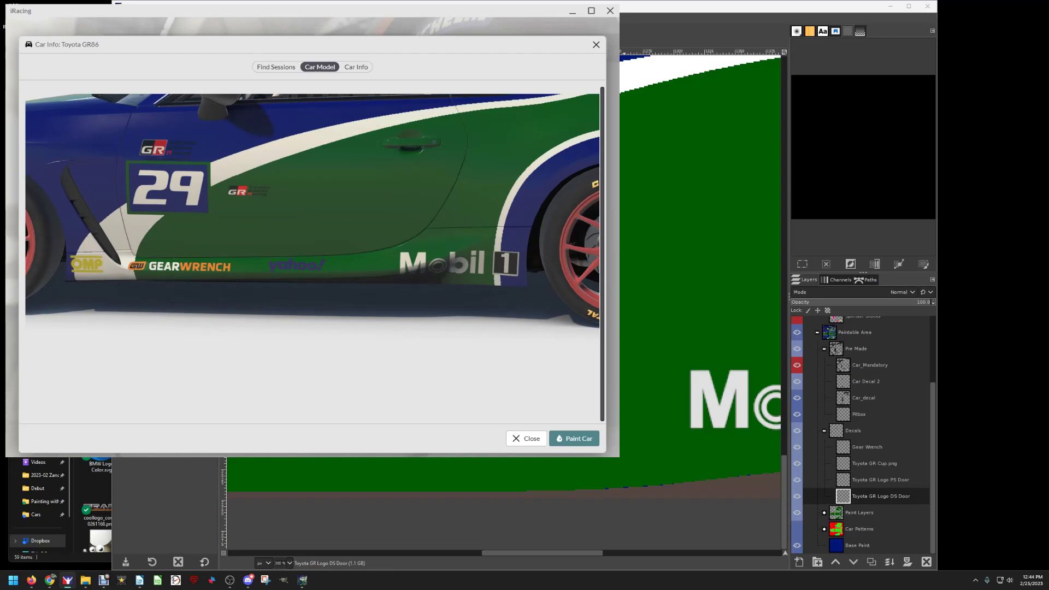
- Return to GIMP, dismiss the restarted Scale operation, and undo the shrinking of the Toyota GR Logo DS Door layer
{"action": "left_click", "coordinate": [623, 245]}
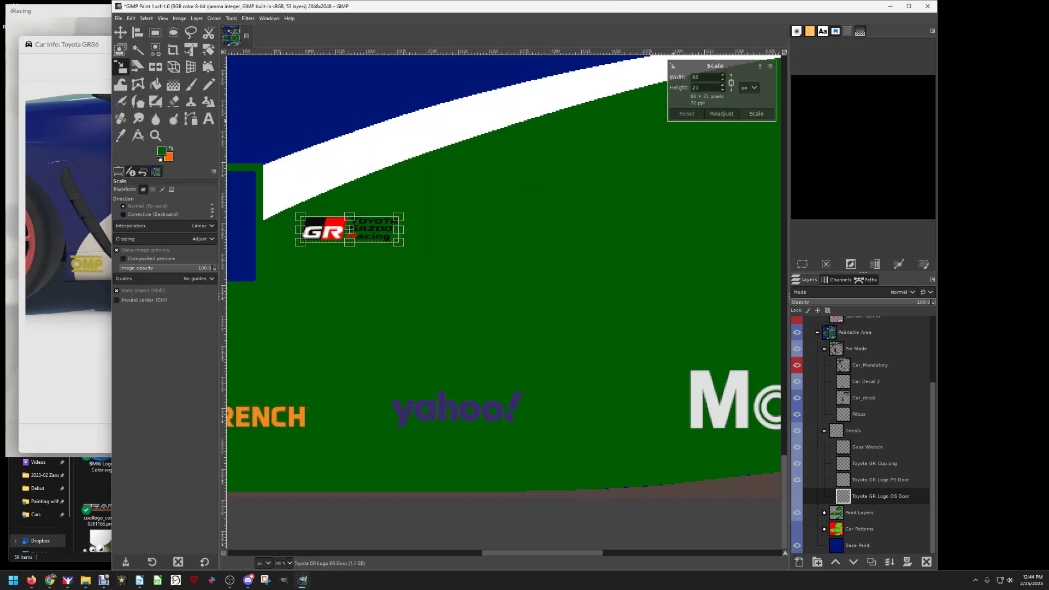
{"action": "left_click", "coordinate": [769, 66]}
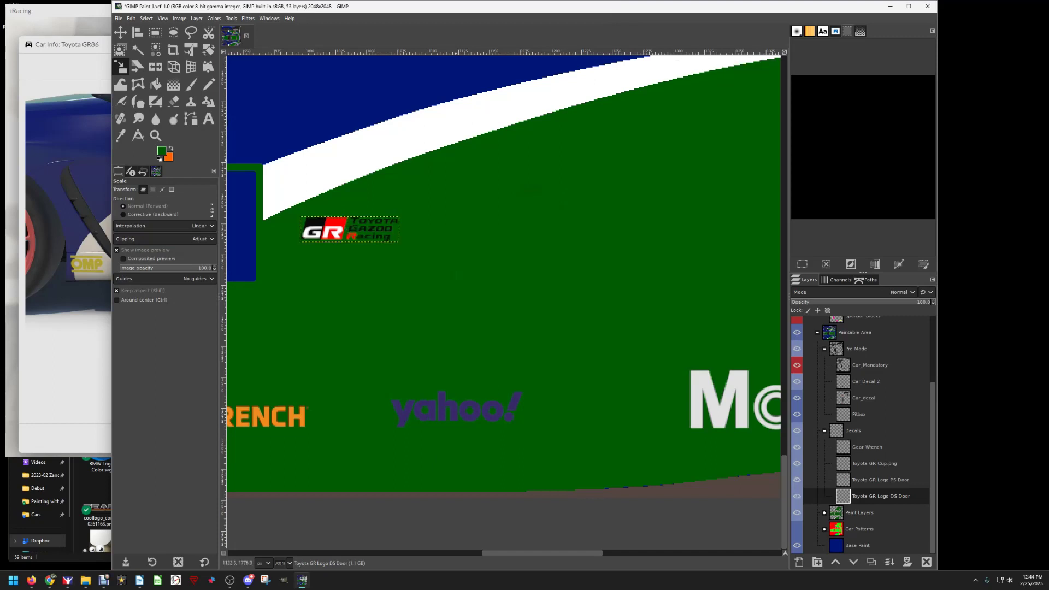
{"action": "left_click", "coordinate": [131, 18]}
{"action": "left_click", "coordinate": [145, 28]}
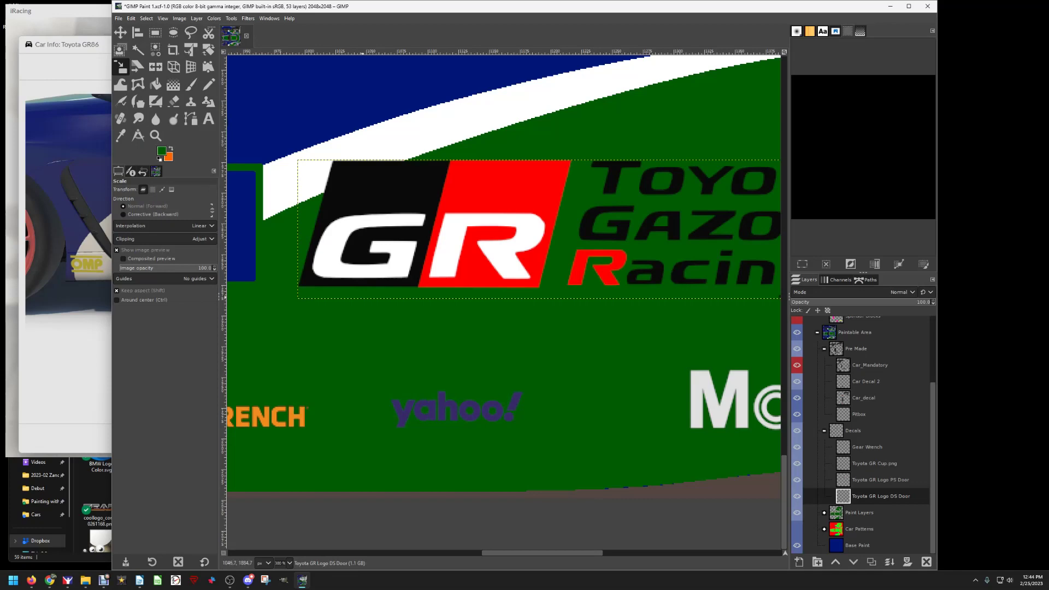
- Examine the JBL logo on the mirror section of the template and compare it with the mirrors on the iRacing car model
{"action": "scroll", "coordinate": [378, 306], "scroll_direction": "down", "scroll_amount": 4, "text": "ctrl"}
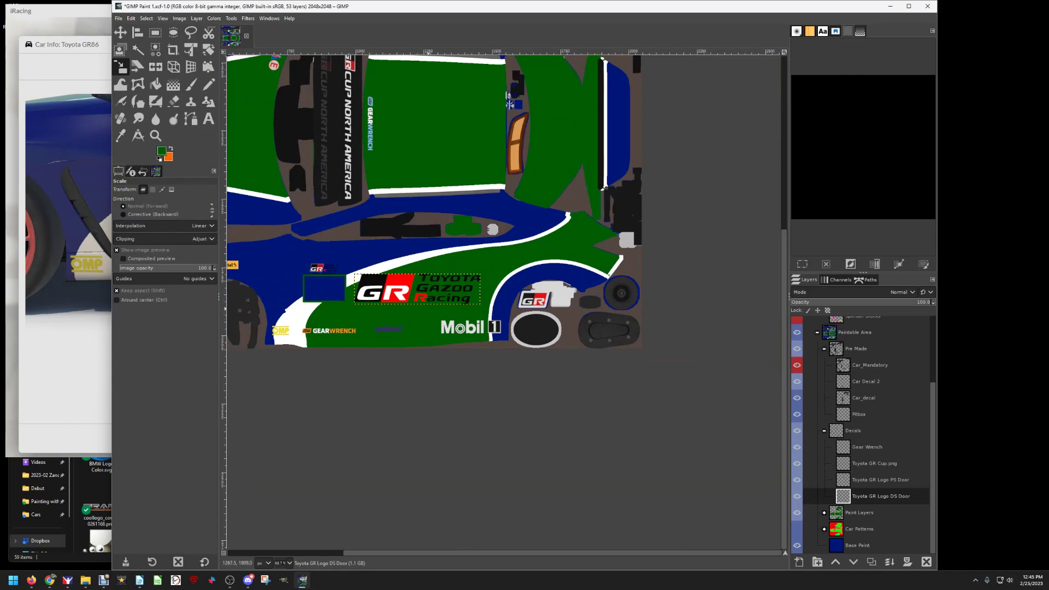
{"action": "scroll", "coordinate": [433, 306], "scroll_direction": "up", "scroll_amount": 5}
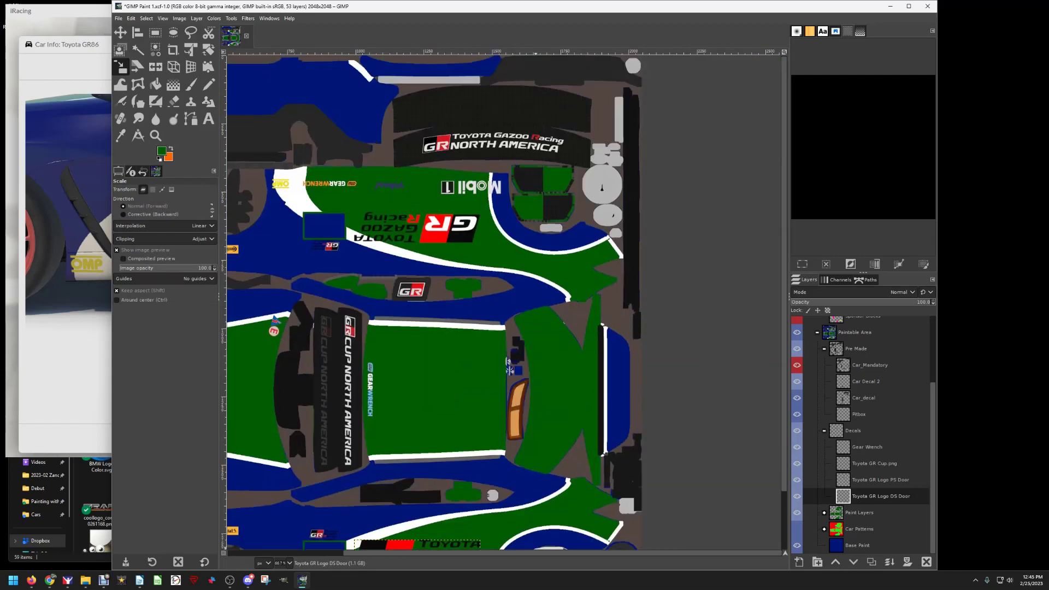
{"action": "scroll", "coordinate": [298, 252], "scroll_direction": "left", "scroll_amount": 3}
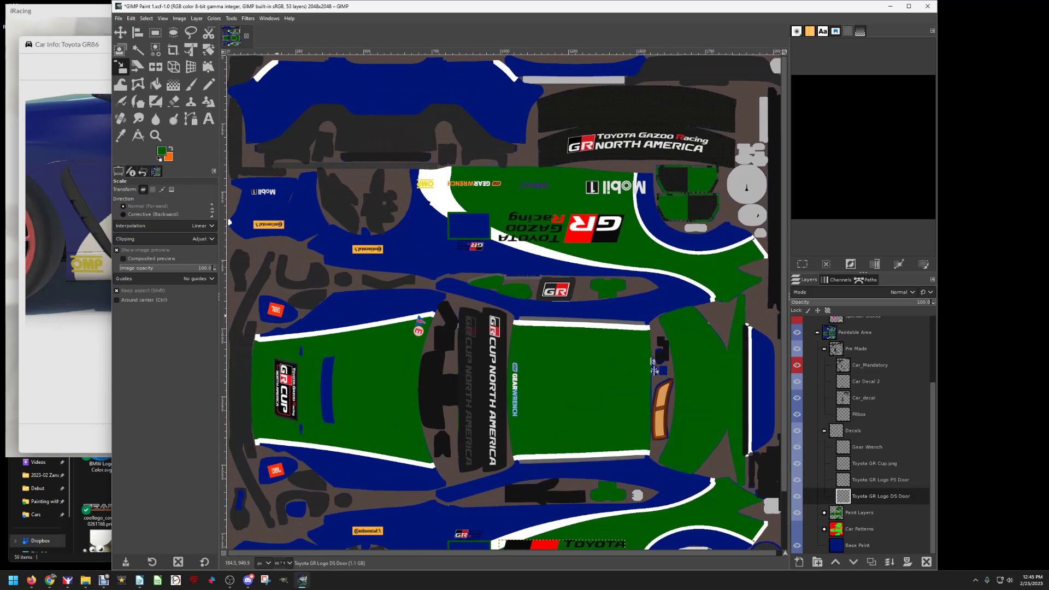
{"action": "scroll", "coordinate": [276, 304], "scroll_direction": "up", "scroll_amount": 6}
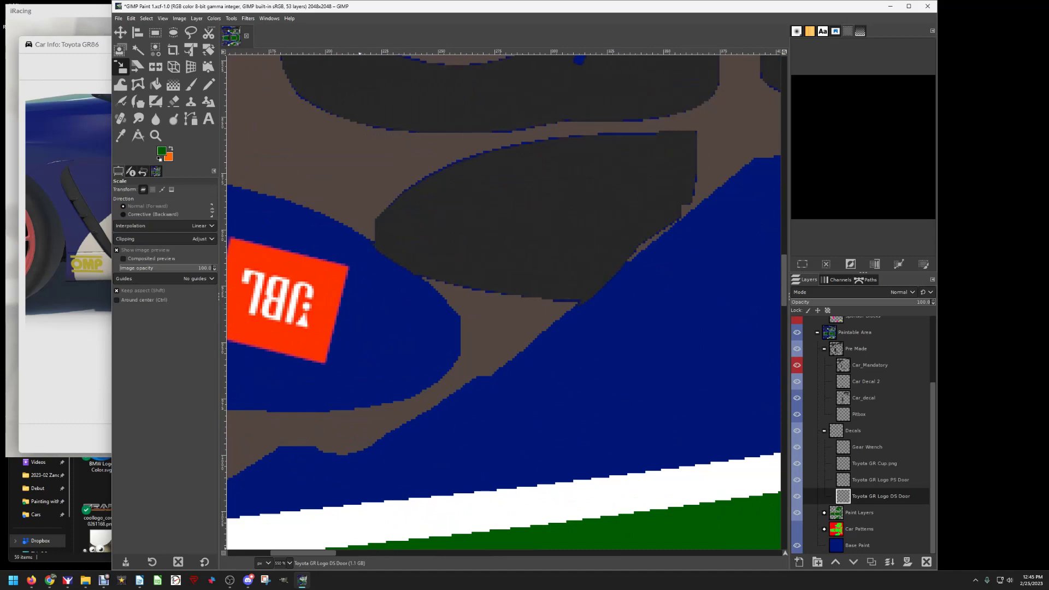
{"action": "scroll", "coordinate": [504, 302], "scroll_direction": "left", "scroll_amount": 5}
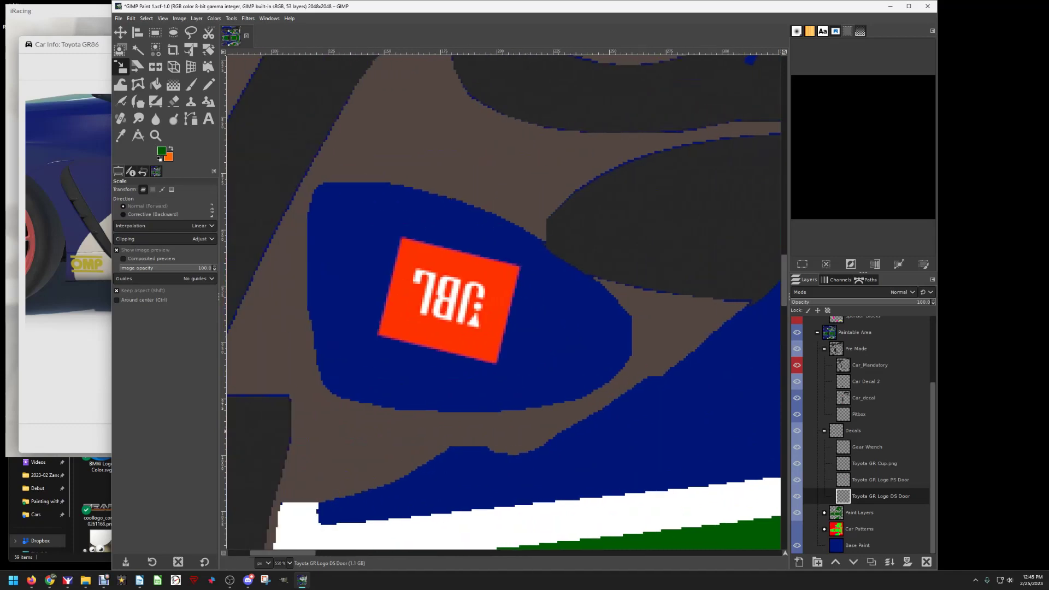
{"action": "key", "text": "alt+Tab"}
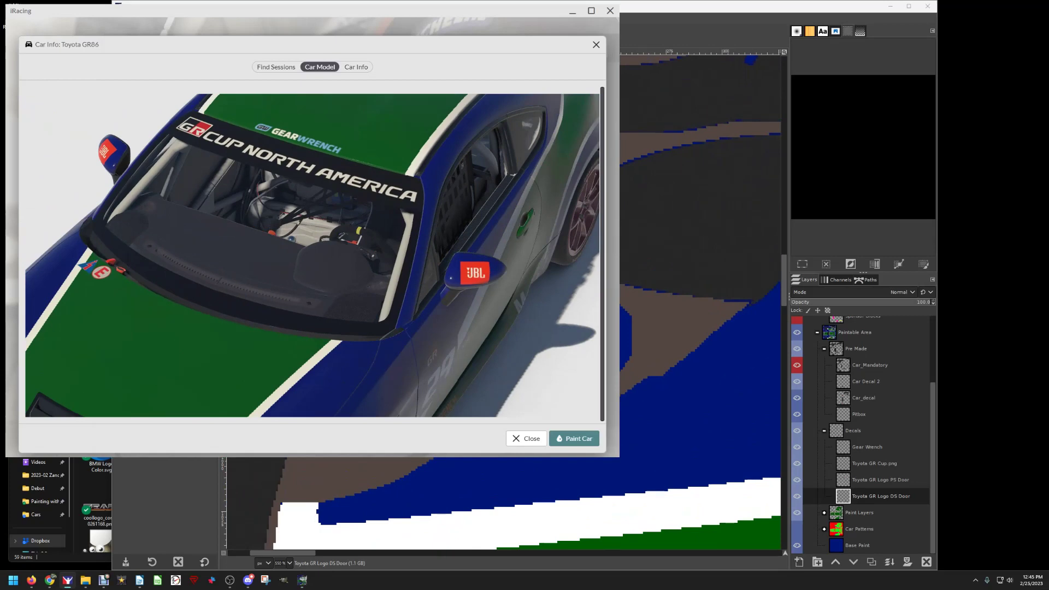
{"action": "key", "text": "alt+Tab"}
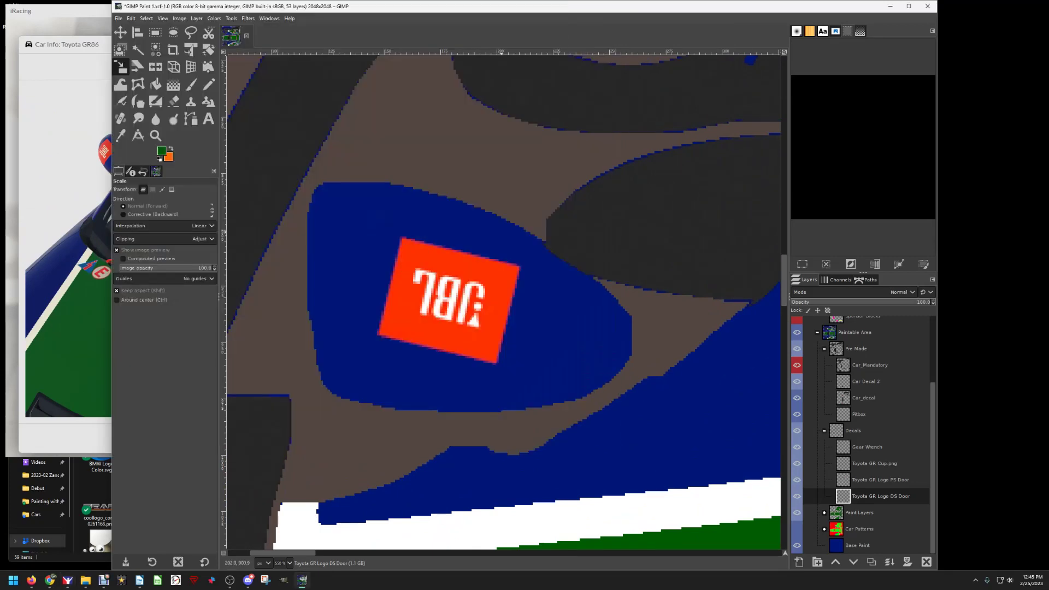
- Erase the JBL logos from both mirror sections on the Car_decal layer
{"action": "scroll", "coordinate": [503, 302], "scroll_direction": "down", "scroll_amount": 6}
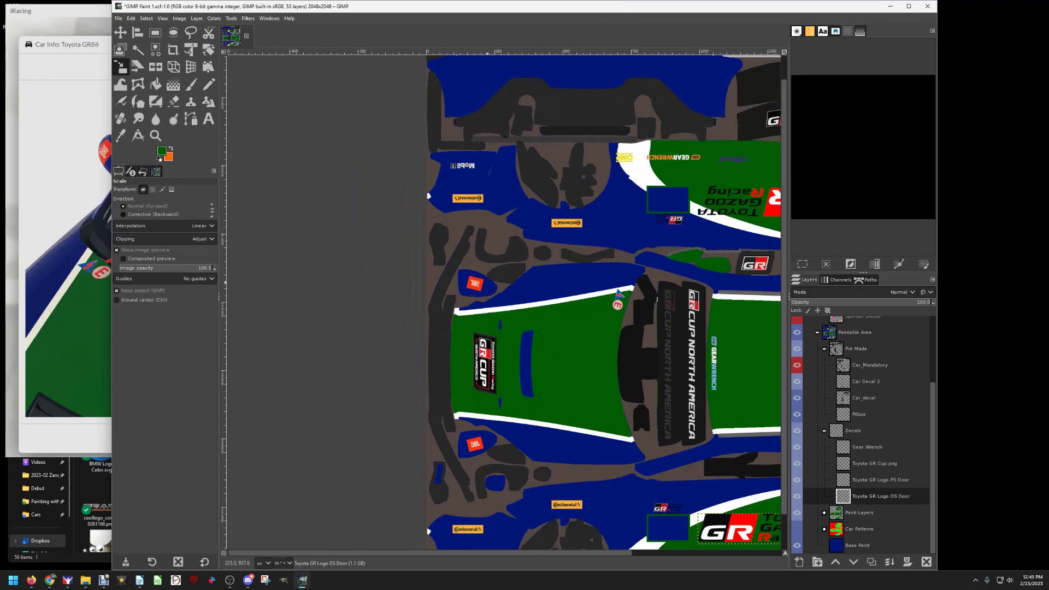
{"action": "scroll", "coordinate": [519, 287], "scroll_direction": "down", "scroll_amount": 1}
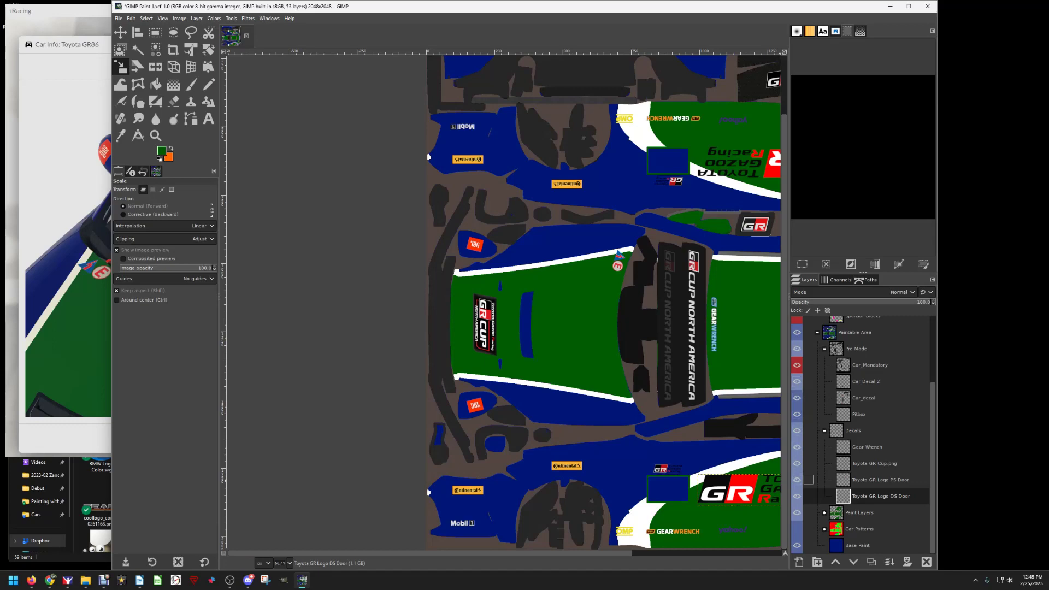
{"action": "left_click", "coordinate": [863, 398]}
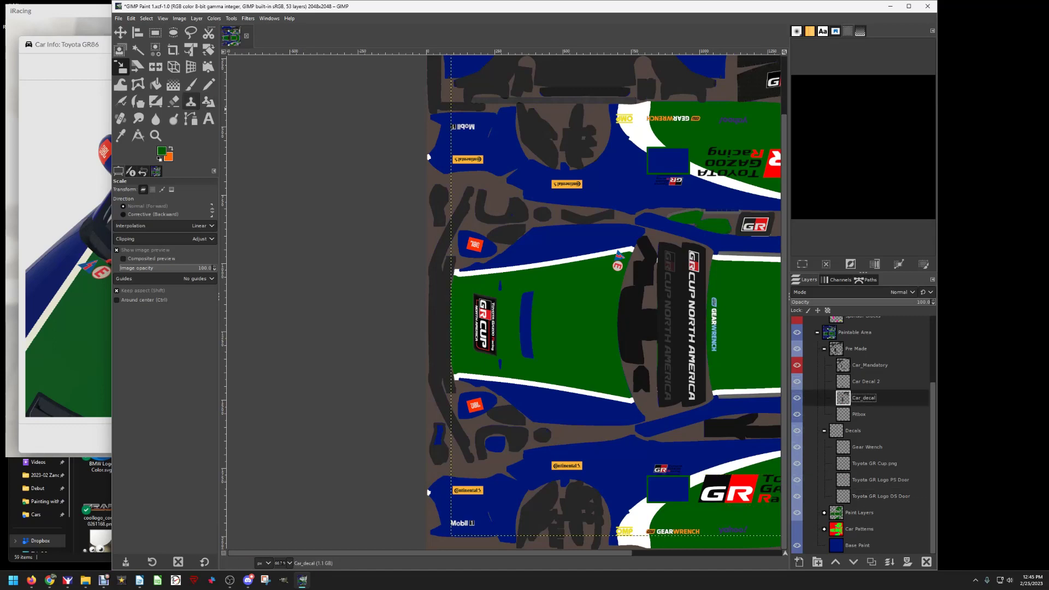
{"action": "key", "text": "shift+e"}
{"action": "mouse_move", "coordinate": [477, 250]}
{"action": "left_mouse_down"}
{"action": "mouse_move", "coordinate": [471, 241]}
{"action": "mouse_move", "coordinate": [474, 252]}
{"action": "left_mouse_up"}
{"action": "mouse_move", "coordinate": [489, 411]}
{"action": "left_mouse_down"}
{"action": "mouse_move", "coordinate": [470, 401]}
{"action": "mouse_move", "coordinate": [483, 403]}
{"action": "left_mouse_up"}
{"action": "scroll", "coordinate": [578, 396], "scroll_direction": "down", "scroll_amount": 1, "text": "ctrl"}
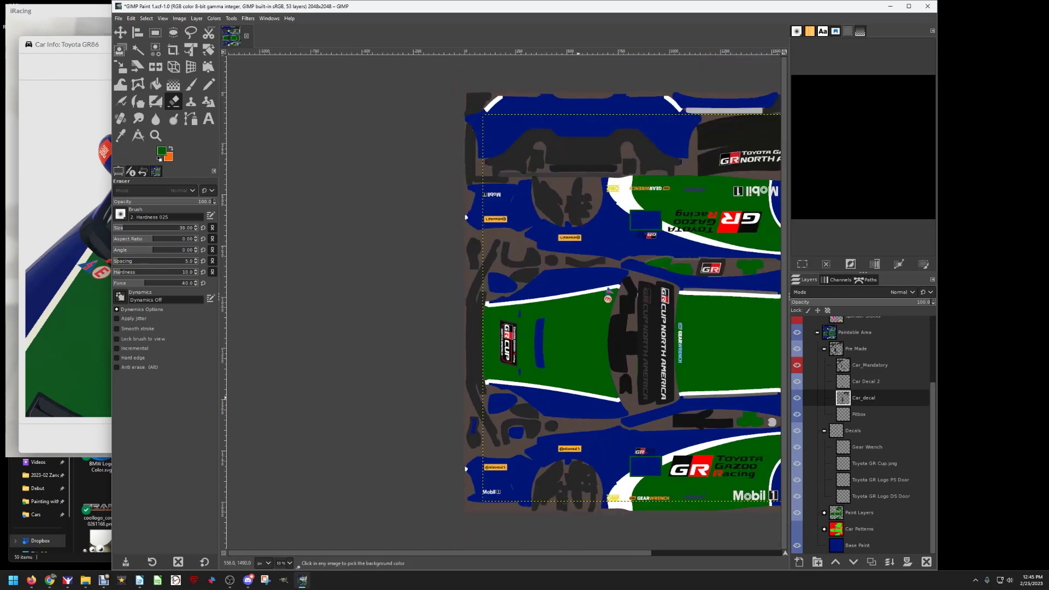
{"action": "scroll", "coordinate": [614, 327], "scroll_direction": "right", "scroll_amount": 3}
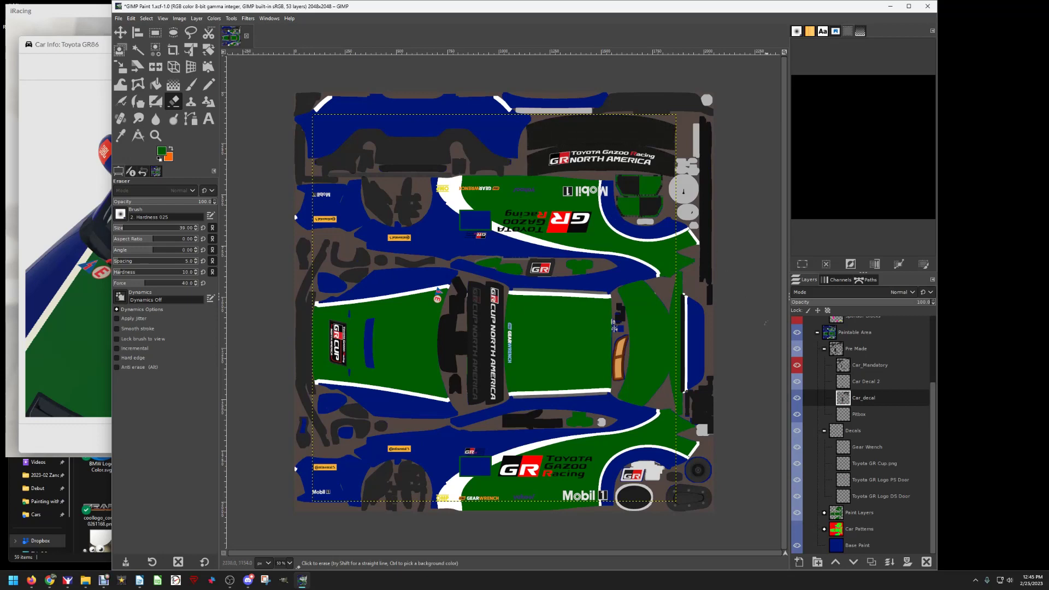
- Import Car Part Finder Map.tga from the Vehicles folder as a new layer inside the Pre Made group
{"action": "scroll", "coordinate": [809, 373], "scroll_direction": "up", "scroll_amount": 3}
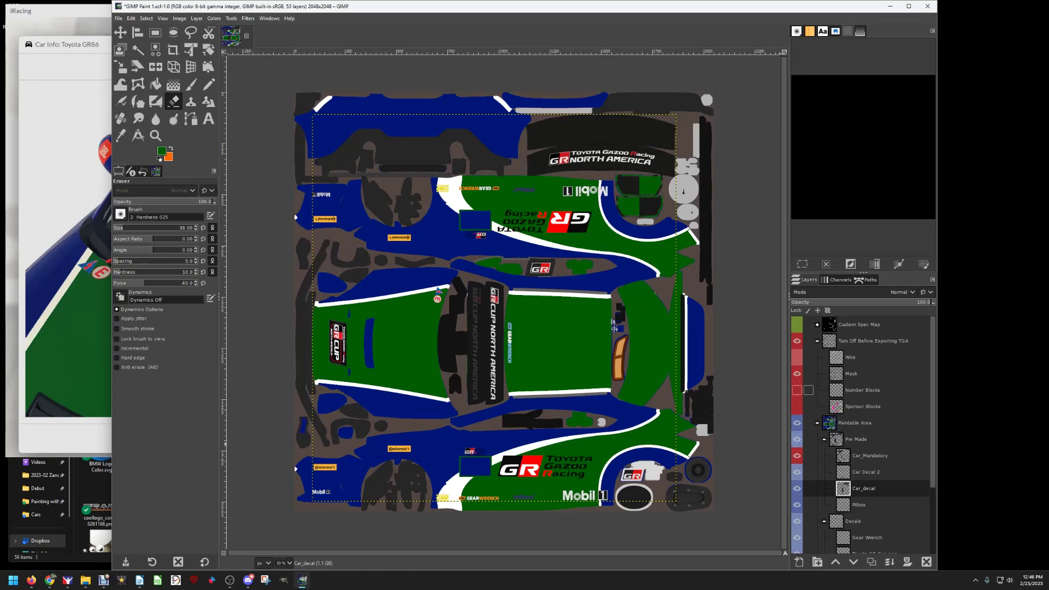
{"action": "left_click", "coordinate": [809, 423]}
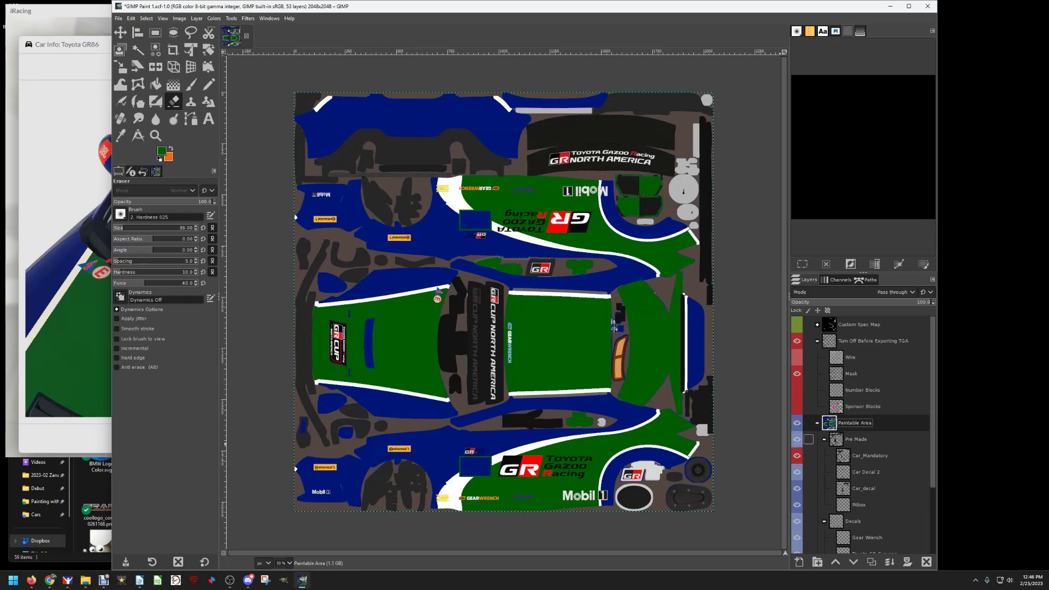
{"action": "left_click", "coordinate": [809, 440]}
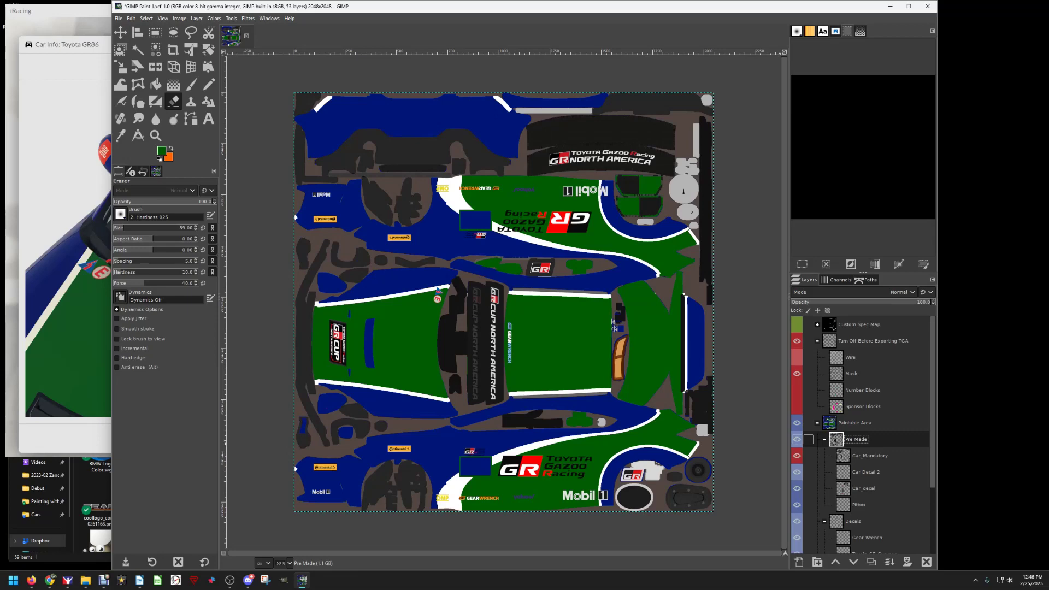
{"action": "left_click", "coordinate": [118, 18]}
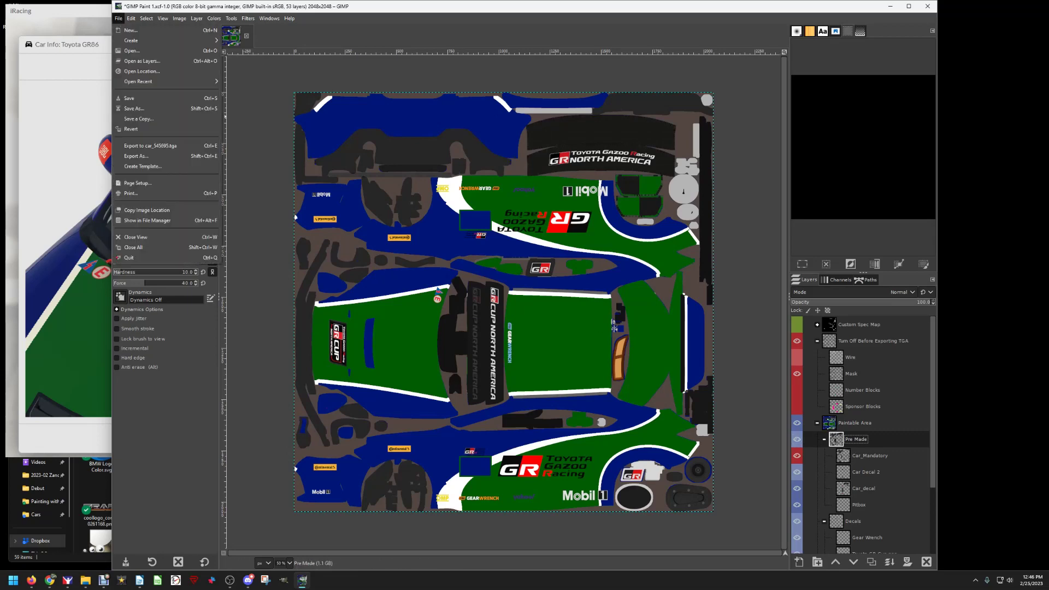
{"action": "left_click", "coordinate": [141, 61]}
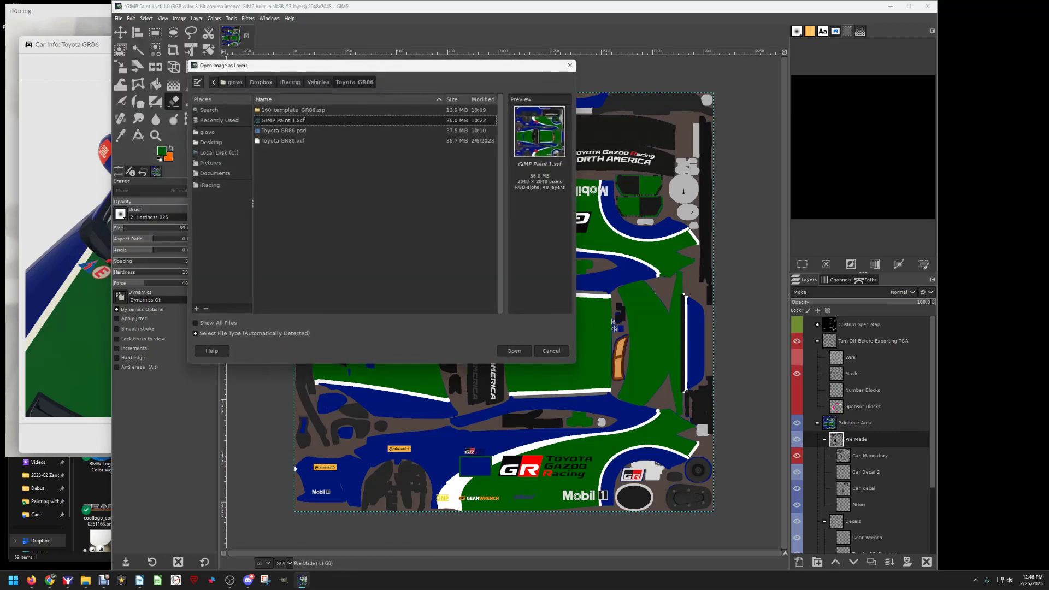
{"action": "left_click", "coordinate": [290, 82]}
{"action": "left_click", "coordinate": [318, 82]}
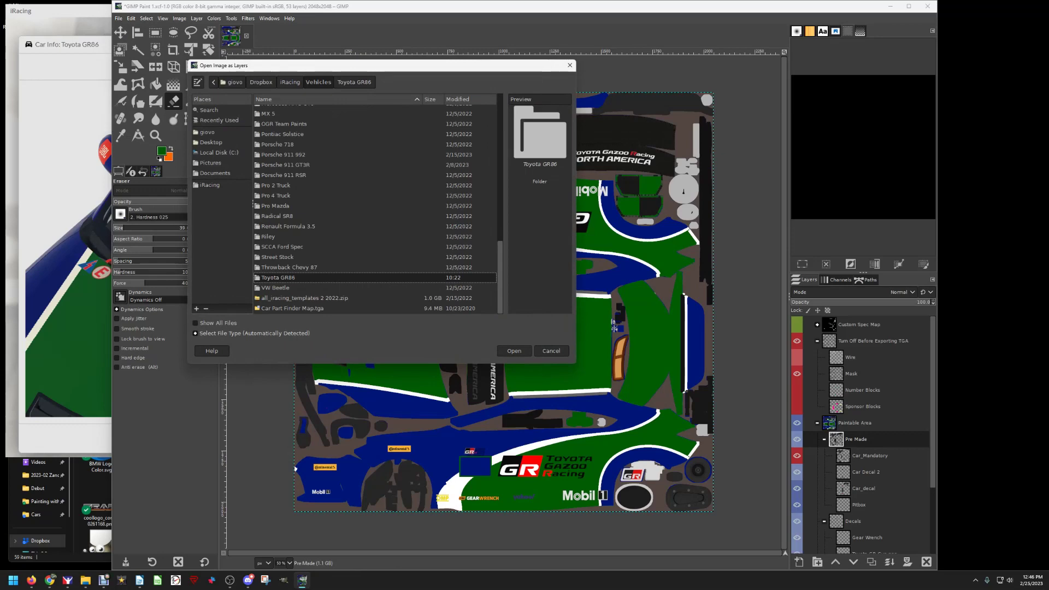
{"action": "key", "text": "End"}
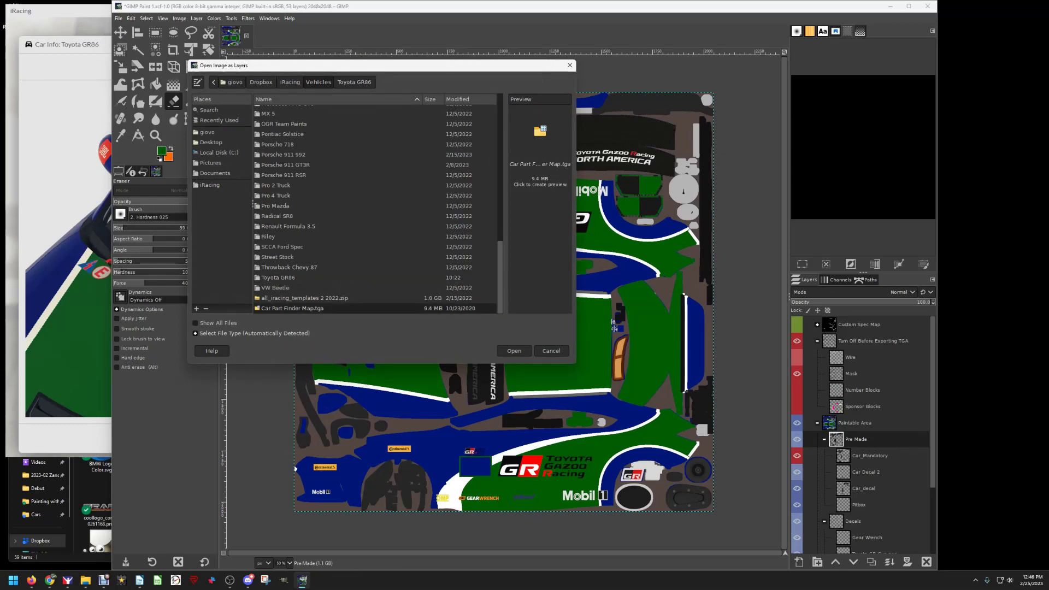
{"action": "key", "text": "Return"}
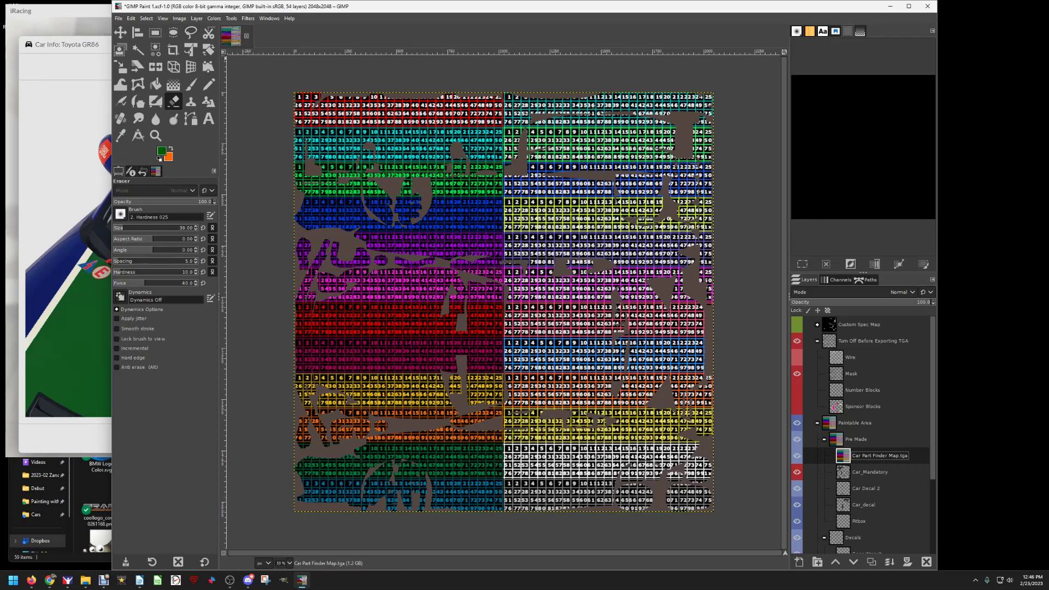
- Export the finder map to the car's existing TGA file and switch to iRacing to read the mirrors' map numbers
{"action": "left_click", "coordinate": [118, 18]}
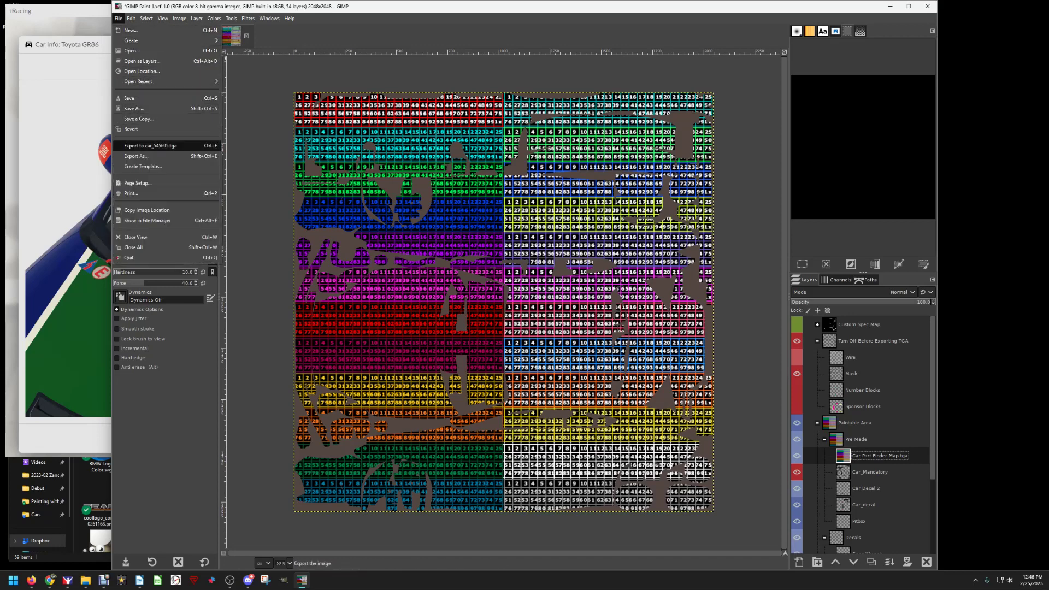
{"action": "left_click", "coordinate": [150, 145]}
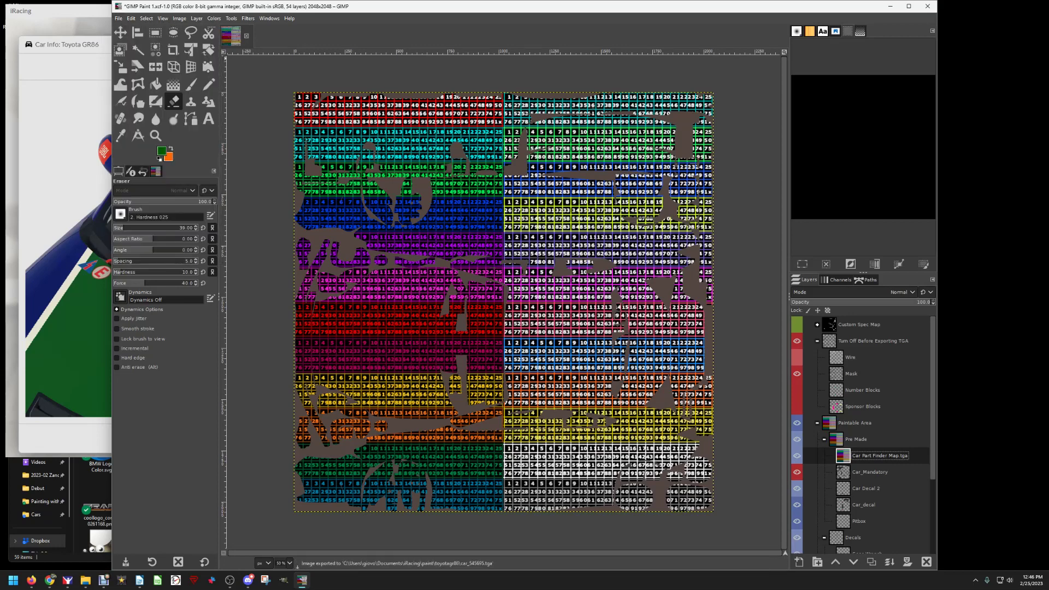
{"action": "key", "text": "alt+Tab"}
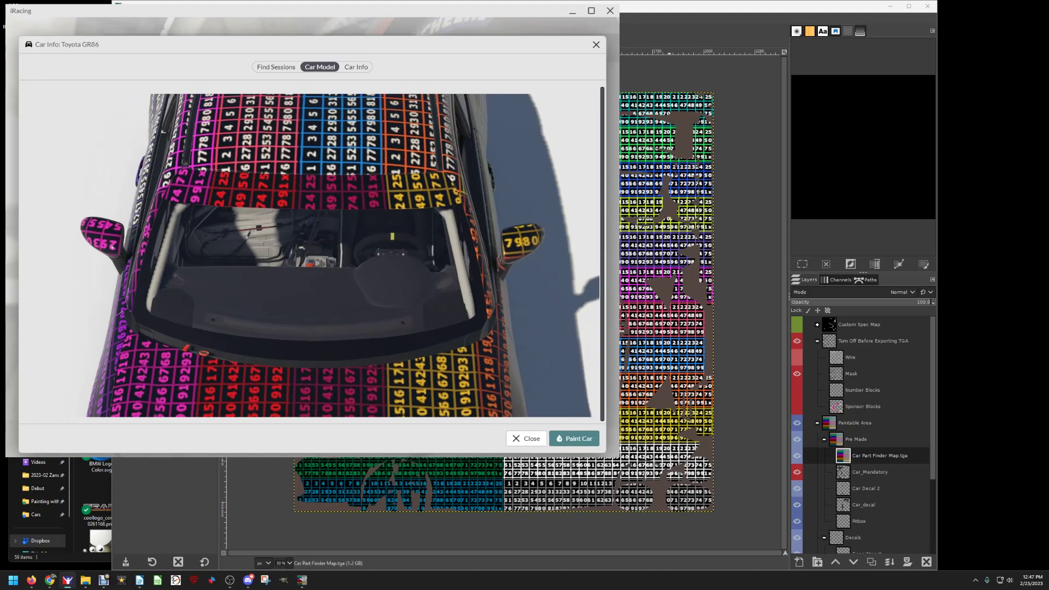
- Return to GIMP, find both mirrors on the finder map, and make a freehand selection around the magenta mirror section covering 29–31 and 54–56
{"action": "left_click", "coordinate": [633, 77]}
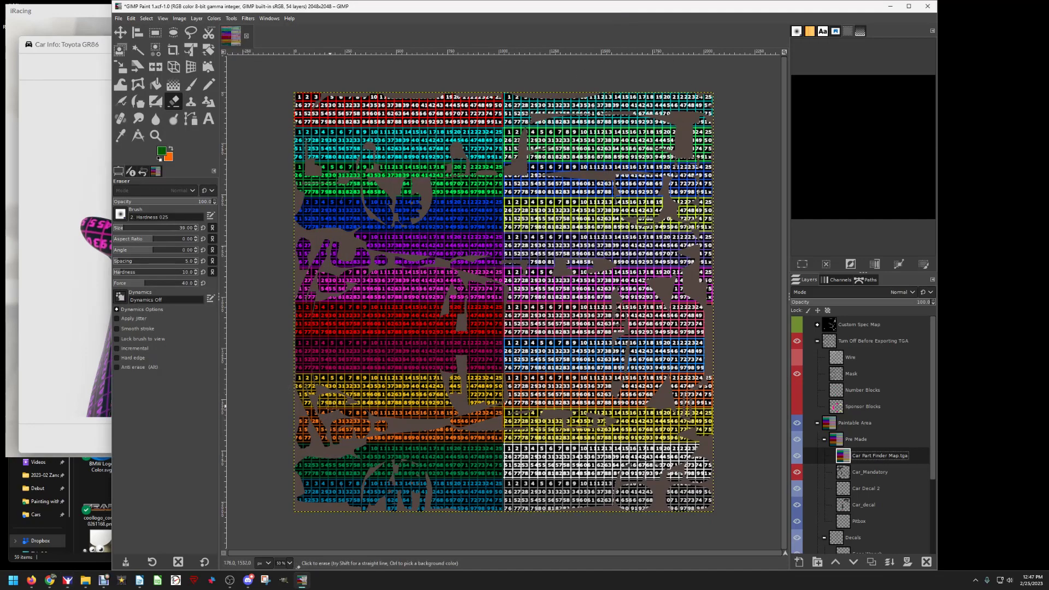
{"action": "scroll", "coordinate": [331, 409], "scroll_direction": "up", "scroll_amount": 5}
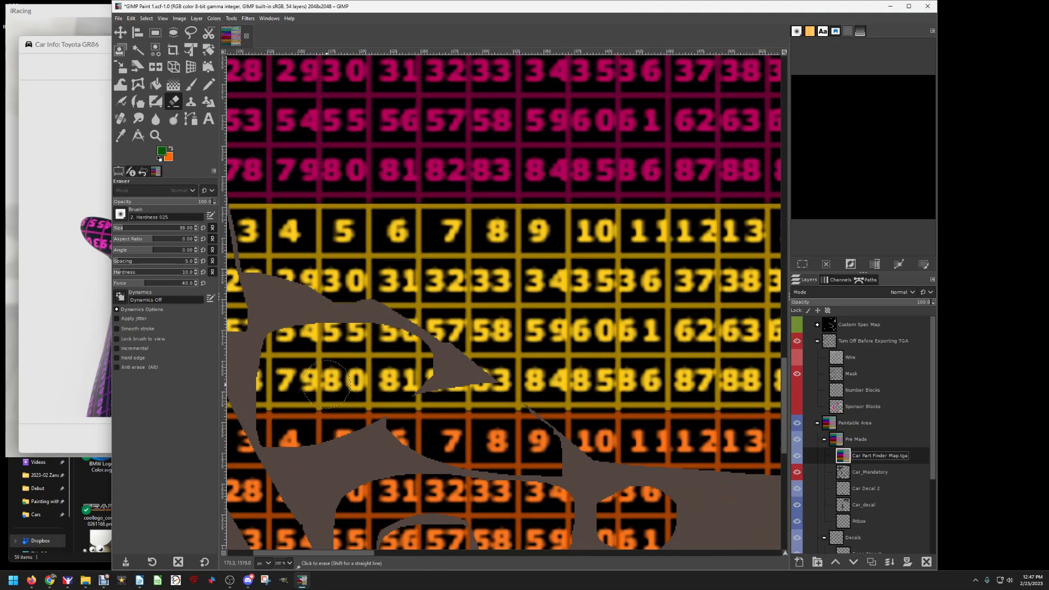
{"action": "scroll", "coordinate": [334, 361], "scroll_direction": "up", "scroll_amount": 3}
{"action": "scroll", "coordinate": [335, 362], "scroll_direction": "up", "scroll_amount": 10}
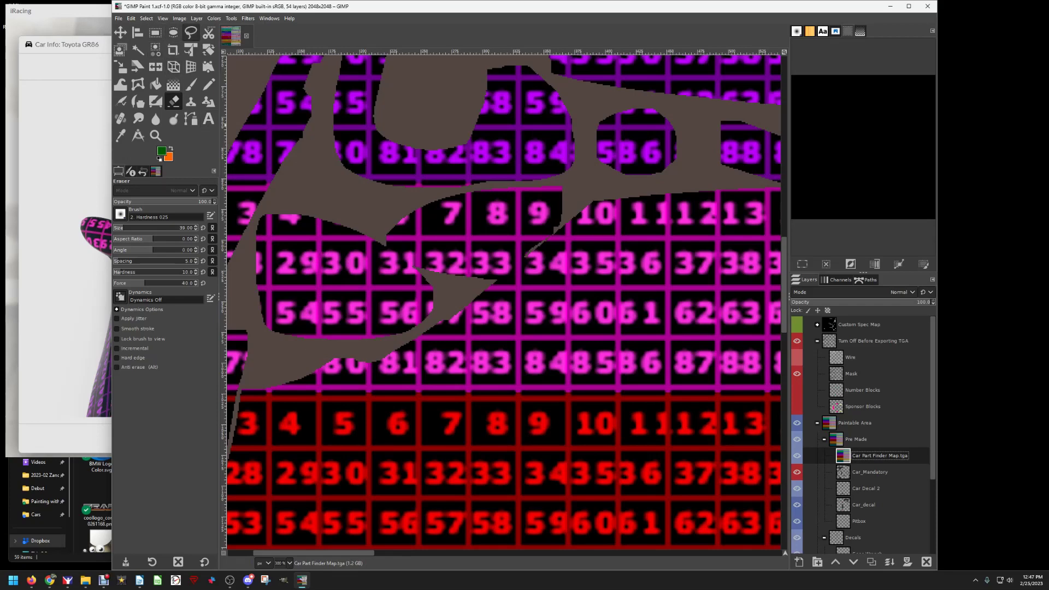
{"action": "left_click", "coordinate": [191, 33]}
{"action": "mouse_move", "coordinate": [270, 214]}
{"action": "left_mouse_down"}
{"action": "mouse_move", "coordinate": [252, 266]}
{"action": "mouse_move", "coordinate": [280, 323]}
{"action": "mouse_move", "coordinate": [341, 333]}
{"action": "mouse_move", "coordinate": [427, 318]}
{"action": "mouse_move", "coordinate": [417, 270]}
{"action": "mouse_move", "coordinate": [272, 215]}
{"action": "left_mouse_up"}
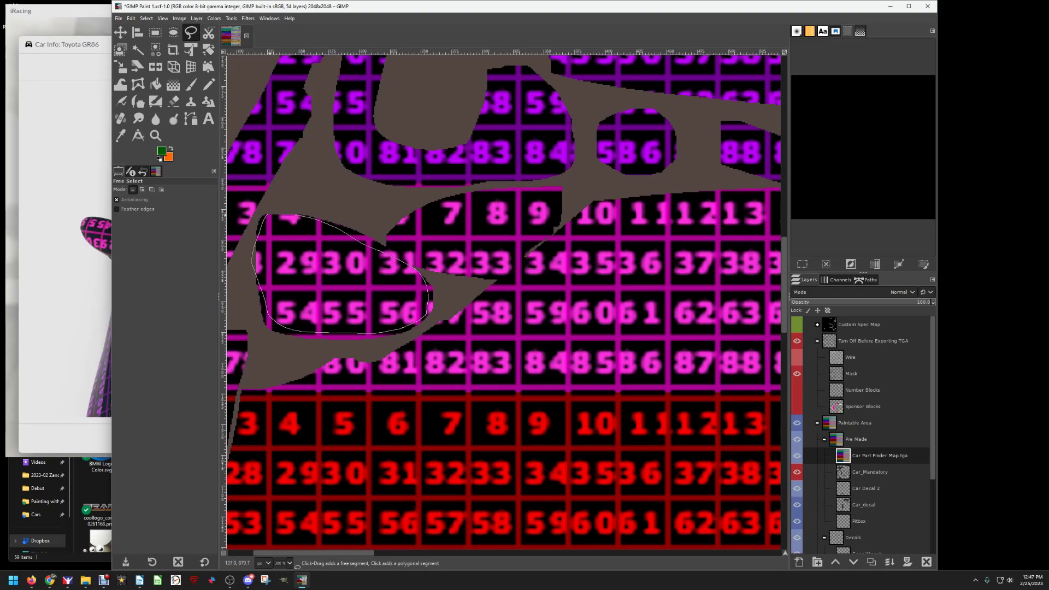
{"action": "key", "text": "Return"}
{"action": "scroll", "coordinate": [324, 223], "scroll_direction": "down", "scroll_amount": 5}
{"action": "scroll", "coordinate": [323, 223], "scroll_direction": "down", "scroll_amount": 8}
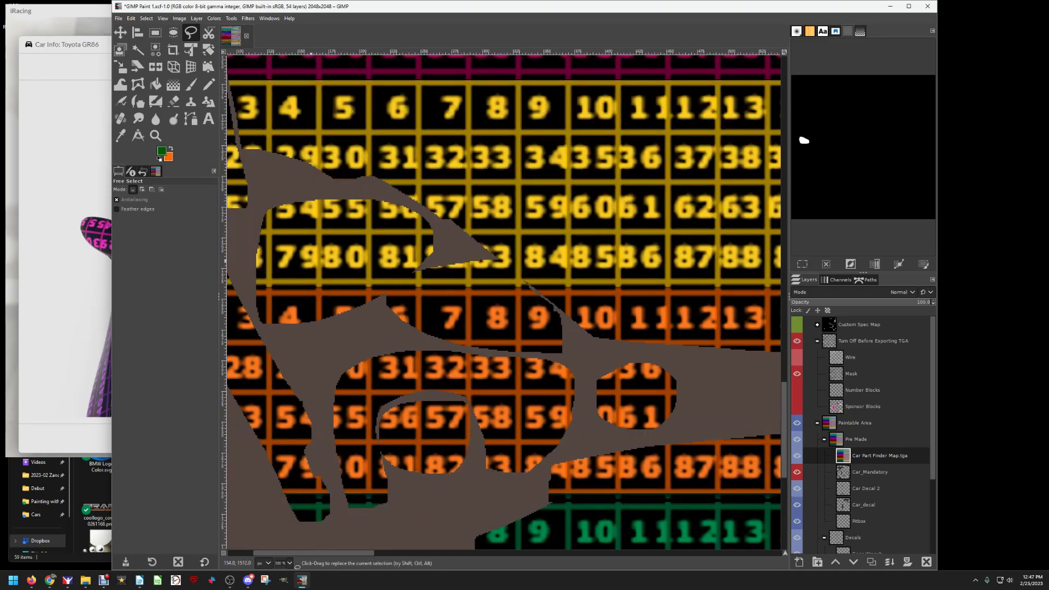
{"action": "scroll", "coordinate": [271, 224], "scroll_direction": "up", "scroll_amount": 12}
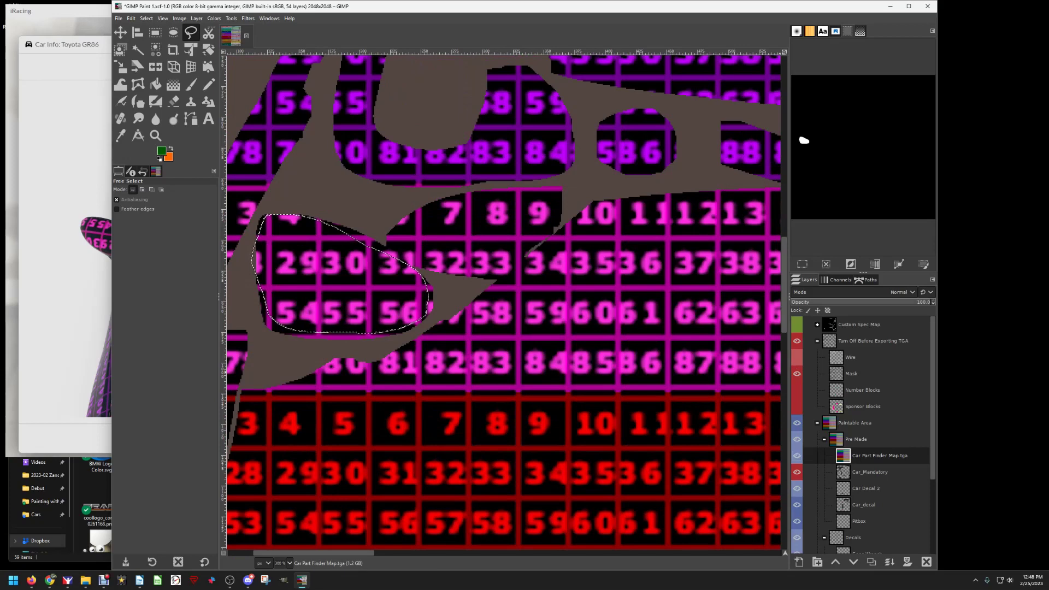
- Hide the Car Part Finder Map layer and create a transparent layer named Mirros in the Decals group
{"action": "left_click", "coordinate": [797, 455]}
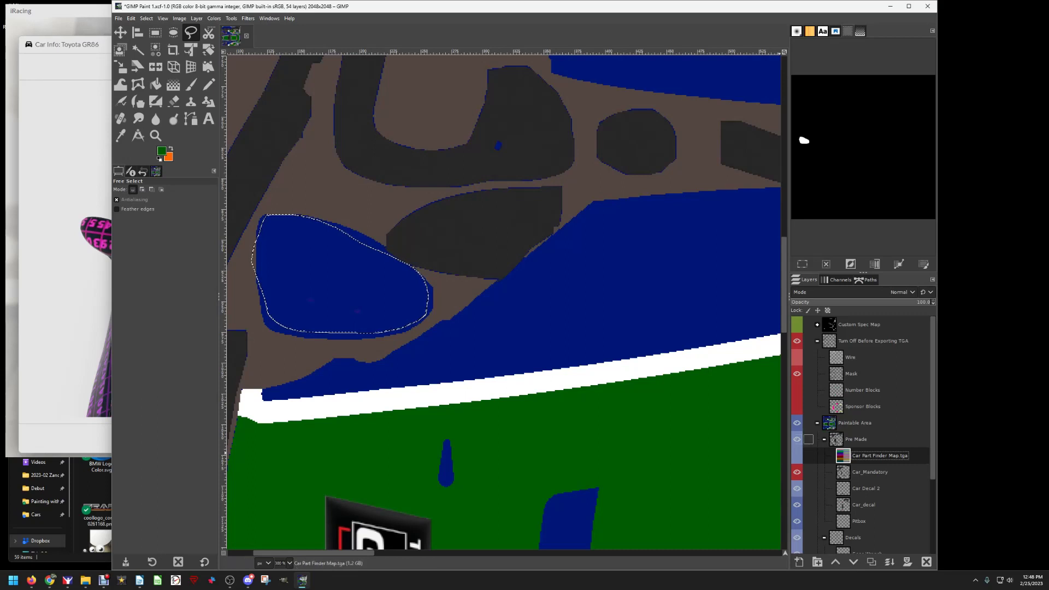
{"action": "scroll", "coordinate": [809, 431], "scroll_direction": "down", "scroll_amount": 5}
{"action": "left_click", "coordinate": [814, 431]}
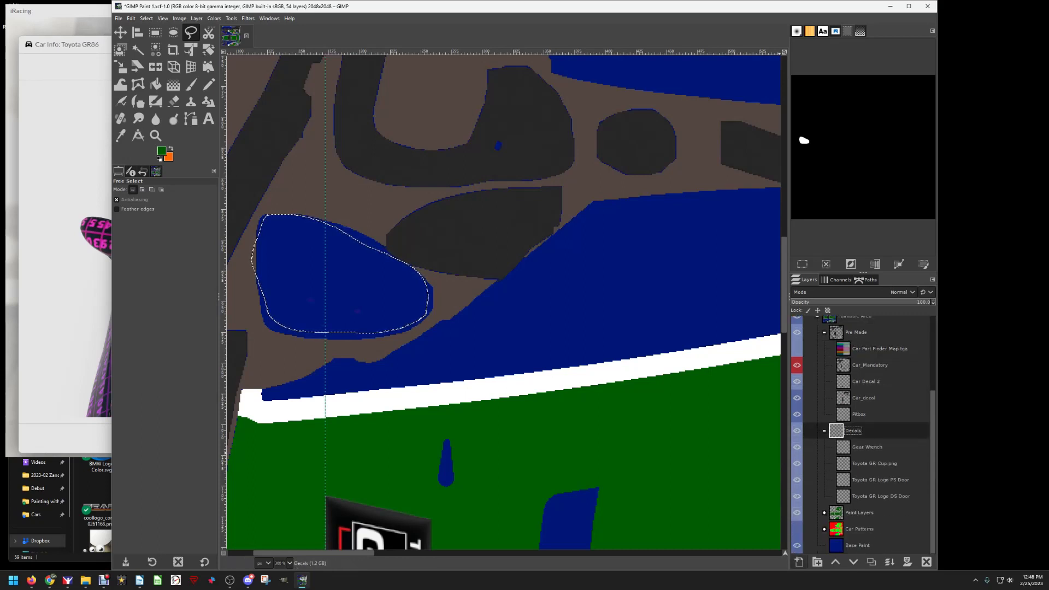
{"action": "left_click", "coordinate": [799, 562]}
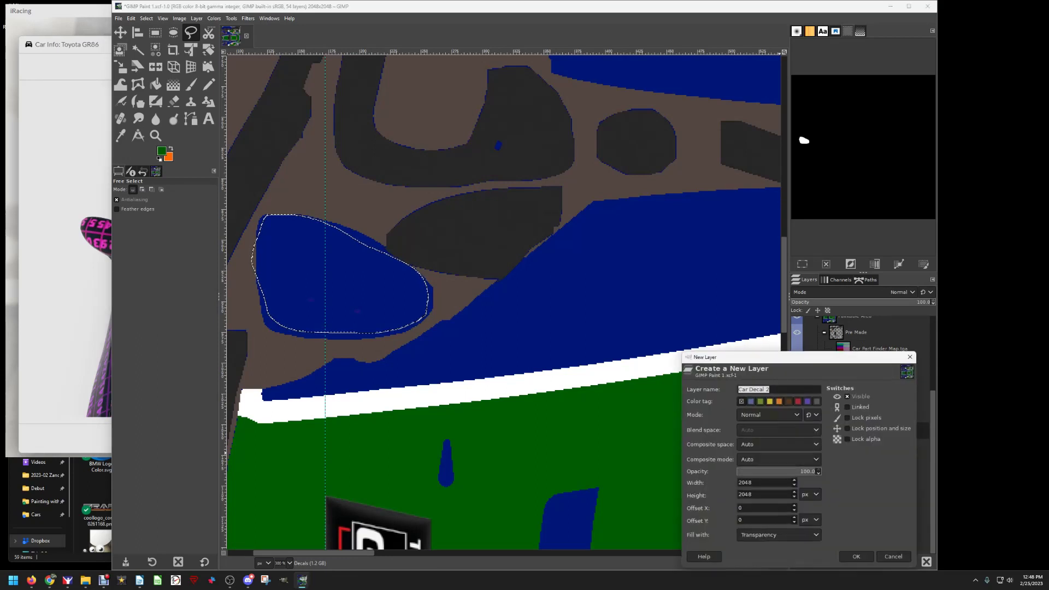
{"action": "type", "text": "Mirros"}
{"action": "key", "text": "Return"}
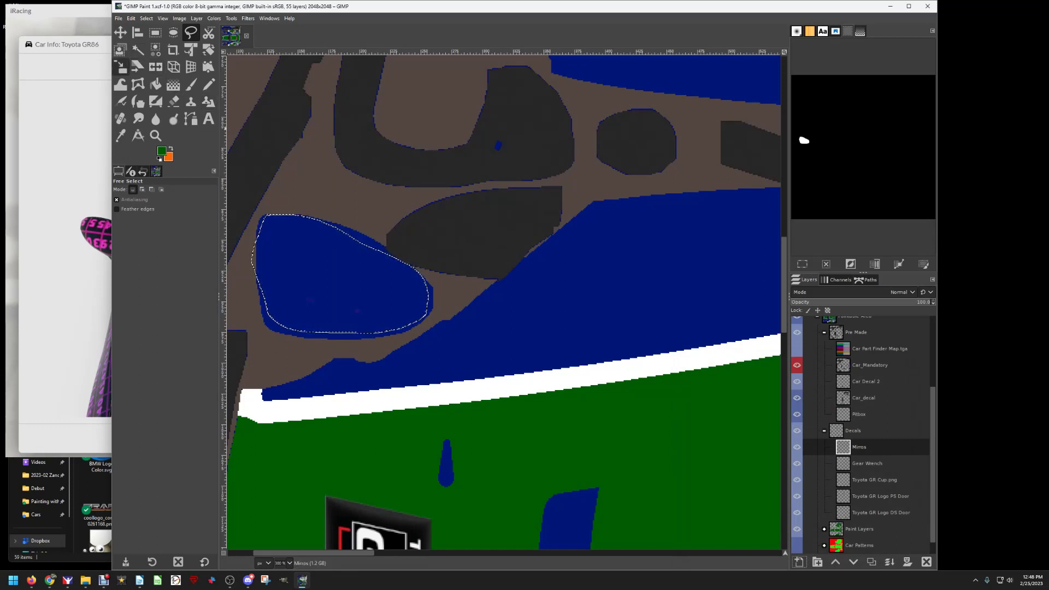
- Set the foreground color to white and bucket-fill the selected mirror section on the Mirros layer
{"action": "left_click", "coordinate": [156, 84]}
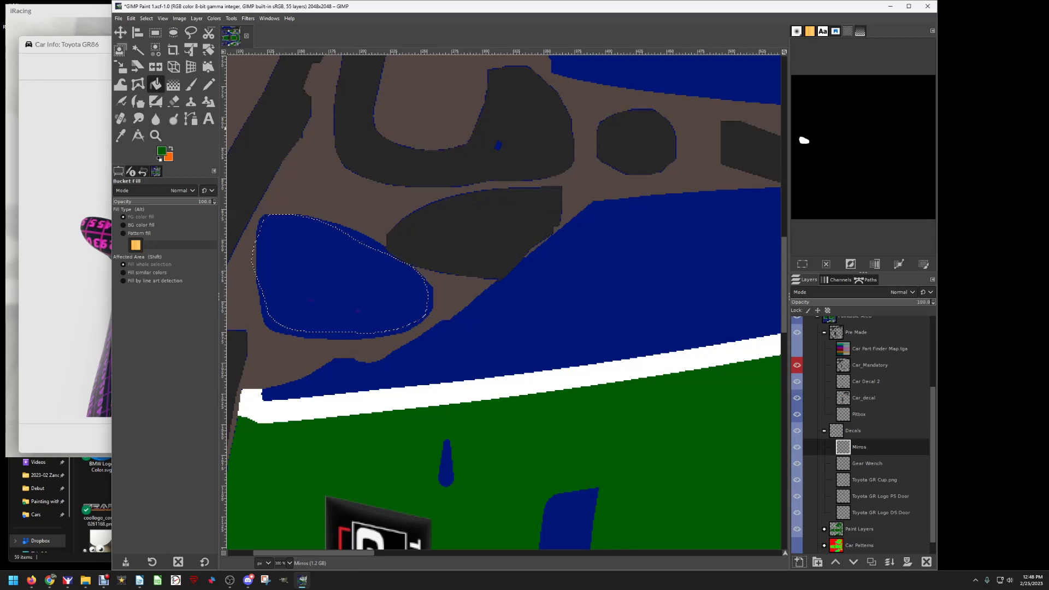
{"action": "left_click", "coordinate": [161, 151]}
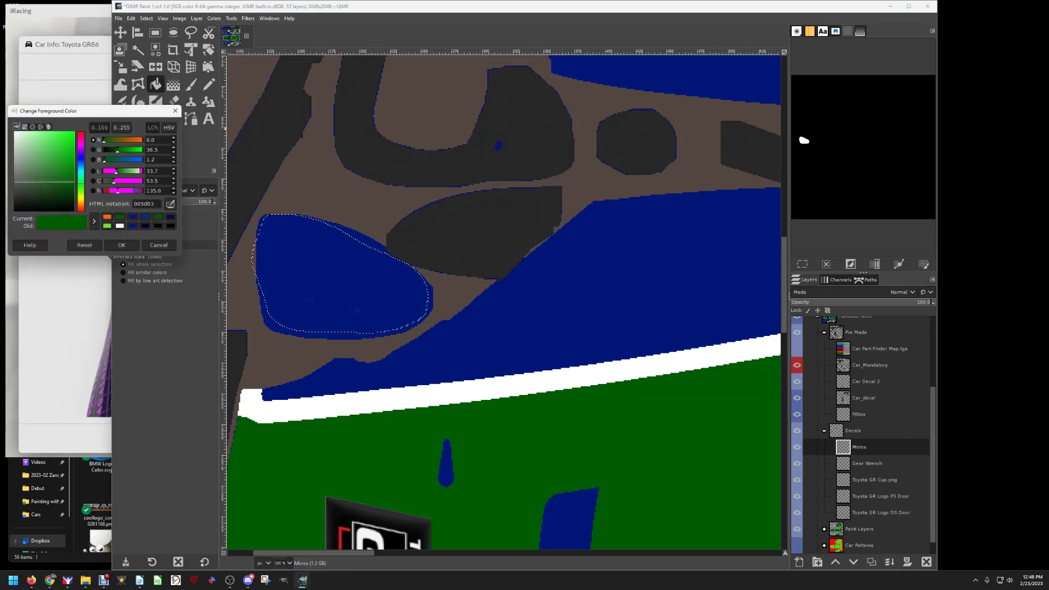
{"action": "left_click", "coordinate": [119, 225]}
{"action": "left_click", "coordinate": [122, 245]}
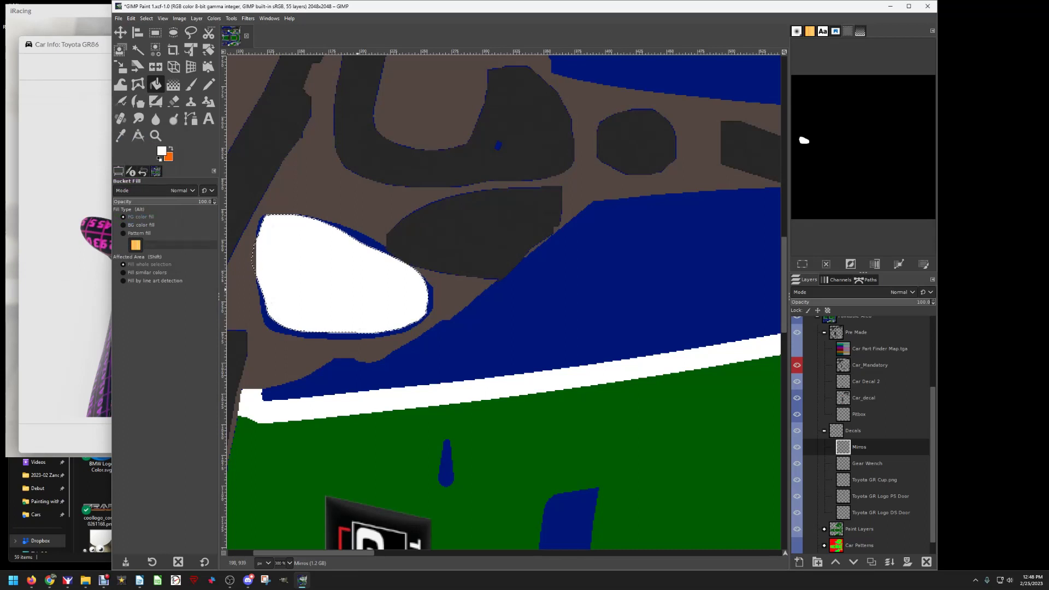
- Export the paint over the car's existing TGA file and switch to iRacing to check the mirror on the car model
{"action": "left_click", "coordinate": [118, 18]}
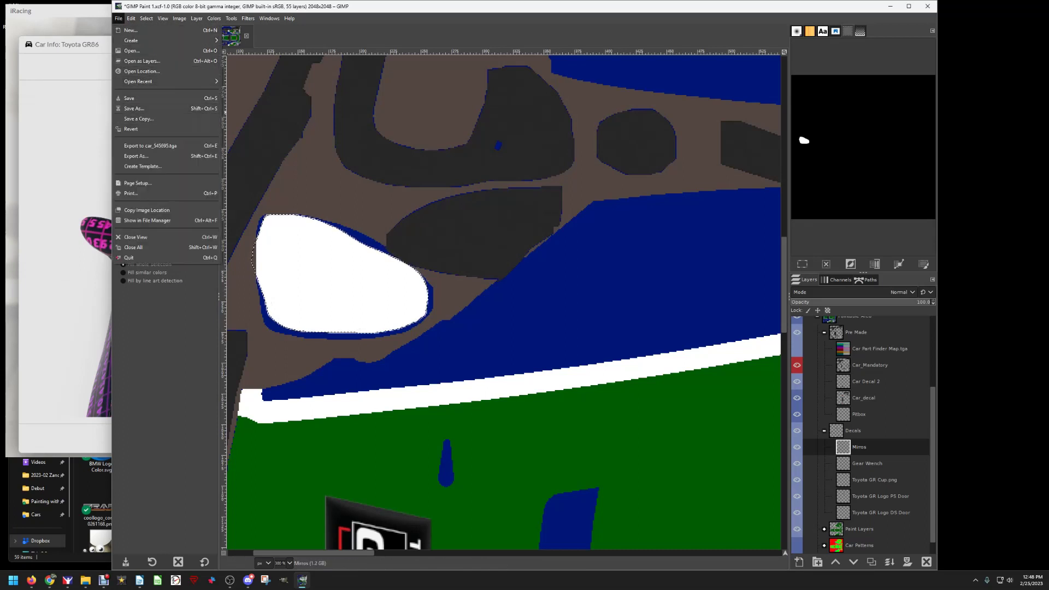
{"action": "key", "text": "Escape"}
{"action": "key", "text": "ctrl+e"}
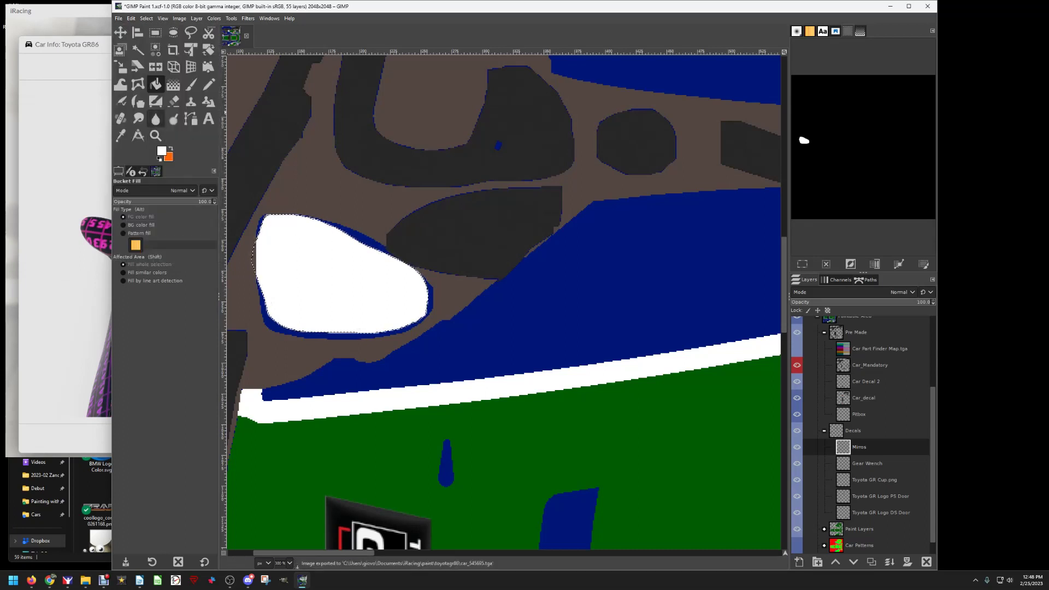
{"action": "key", "text": "alt+Tab"}
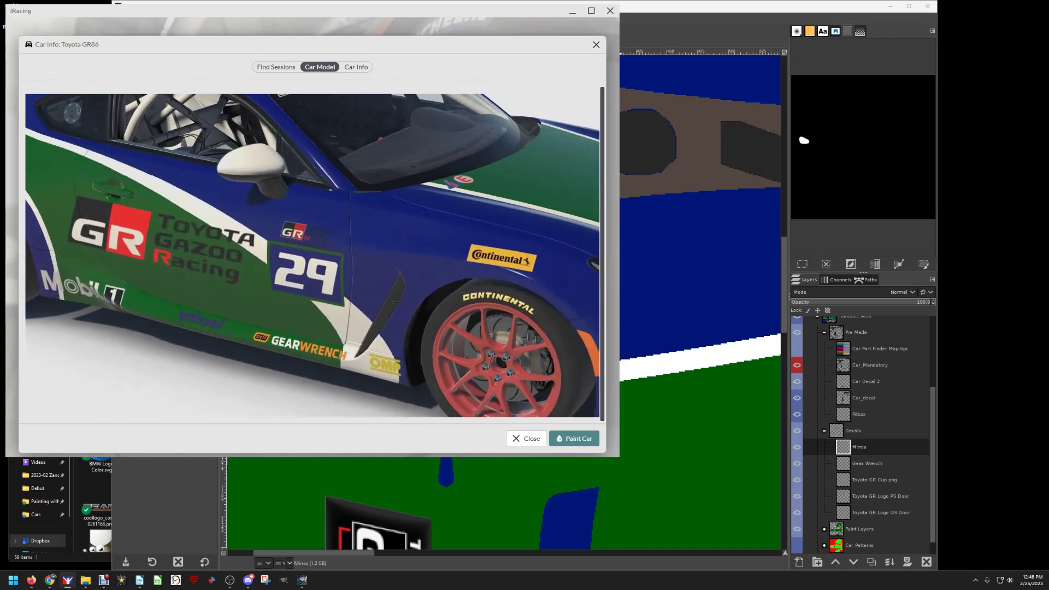
- Return to GIMP and bring the whole car template into view
{"action": "key", "text": "alt+Tab"}
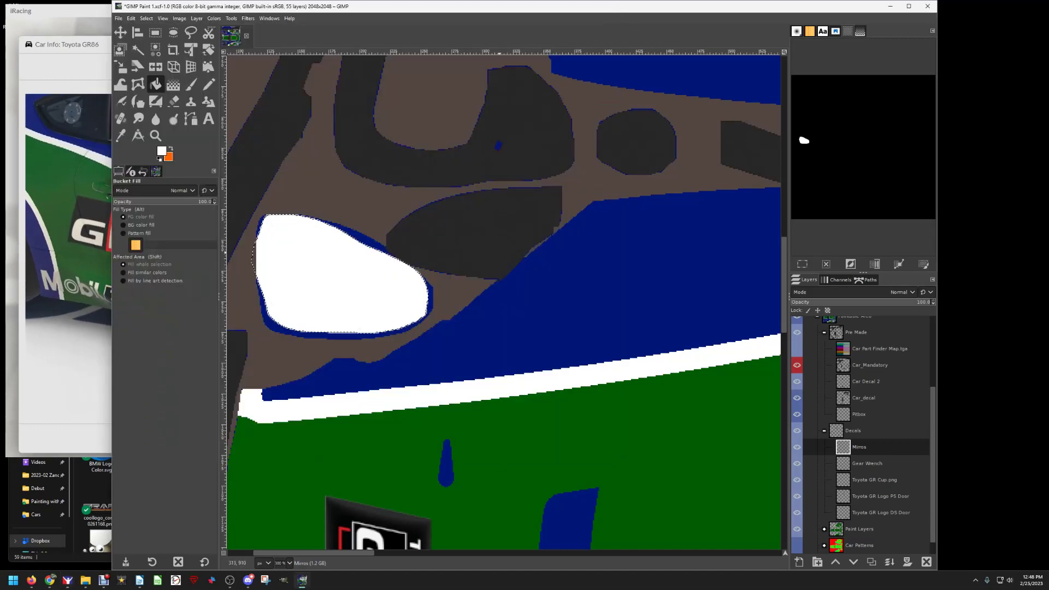
{"action": "scroll", "coordinate": [501, 252], "scroll_direction": "down", "scroll_amount": 3}
{"action": "scroll", "coordinate": [499, 252], "scroll_direction": "down", "scroll_amount": 2}
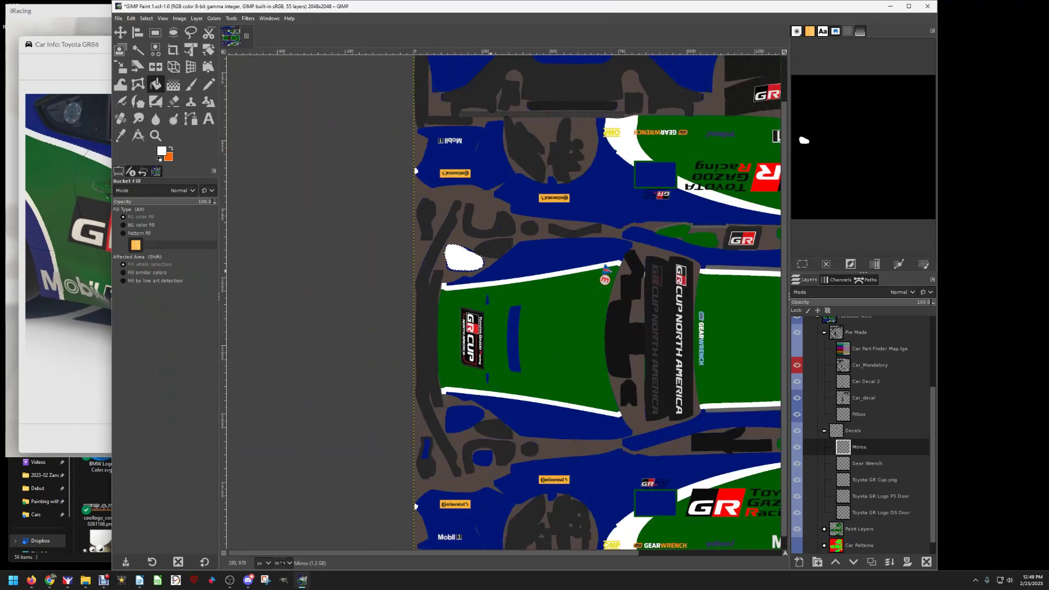
{"action": "scroll", "coordinate": [649, 319], "scroll_direction": "right", "scroll_amount": 5}
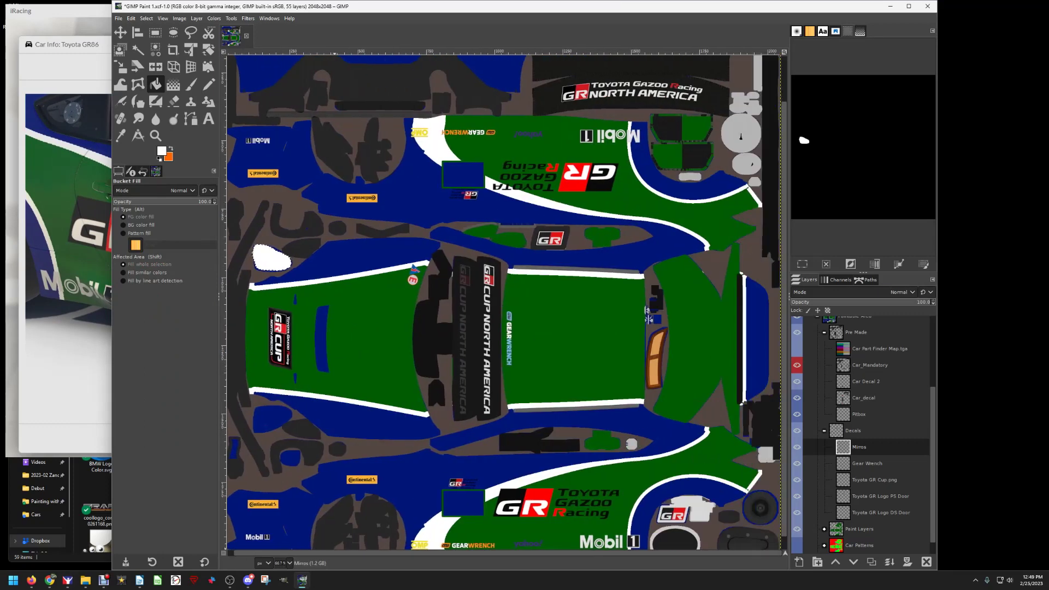